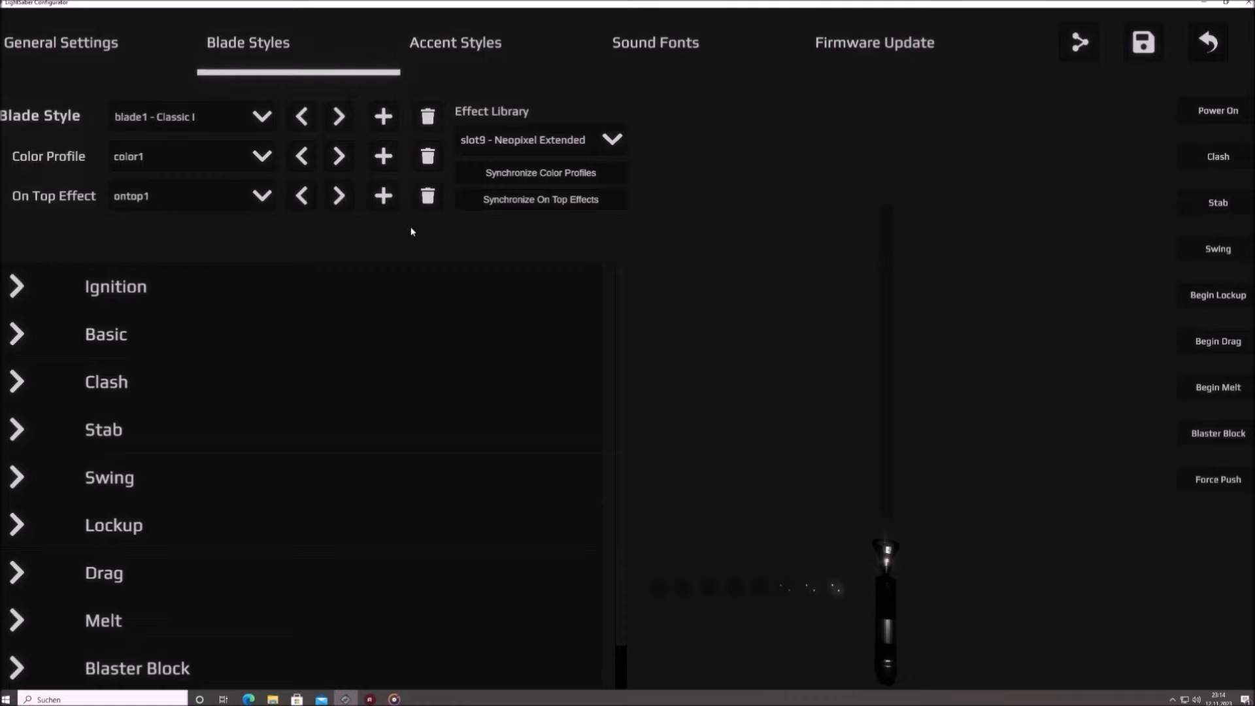
Step: View the new blade style prompt without adding a style, and look through the Effect Library choices down to Online Effect Library
click(392, 124)
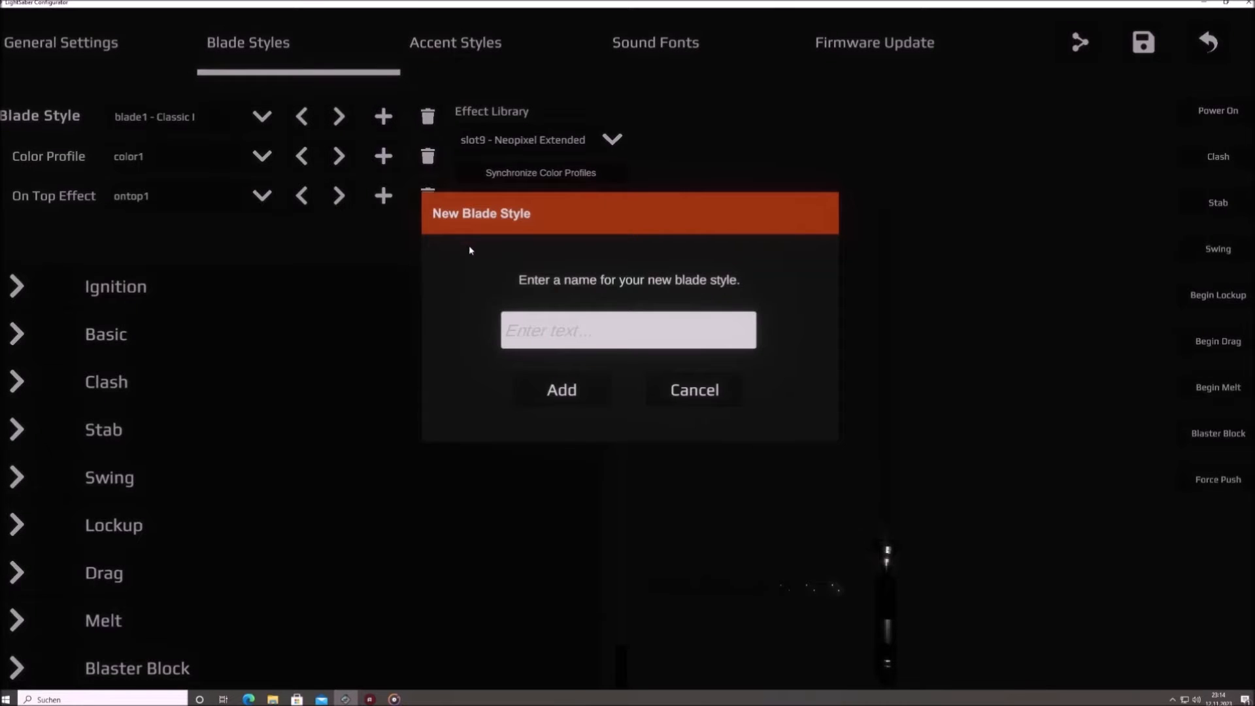
click(724, 399)
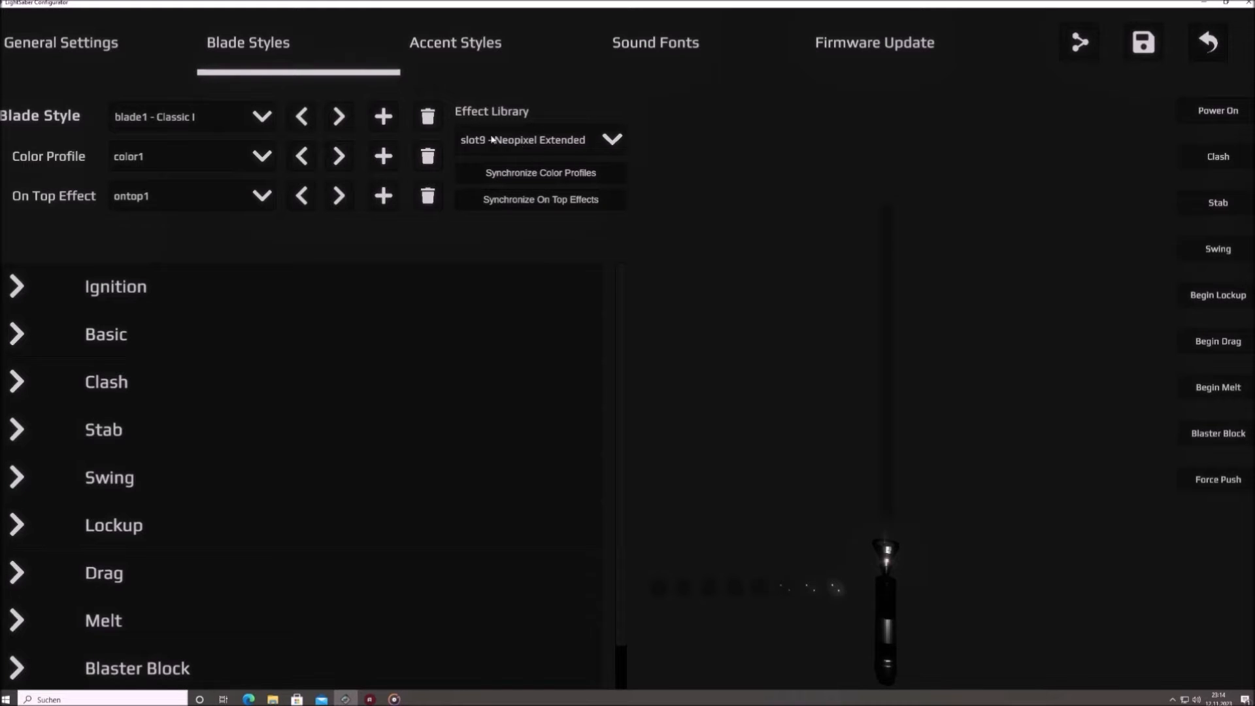
click(567, 144)
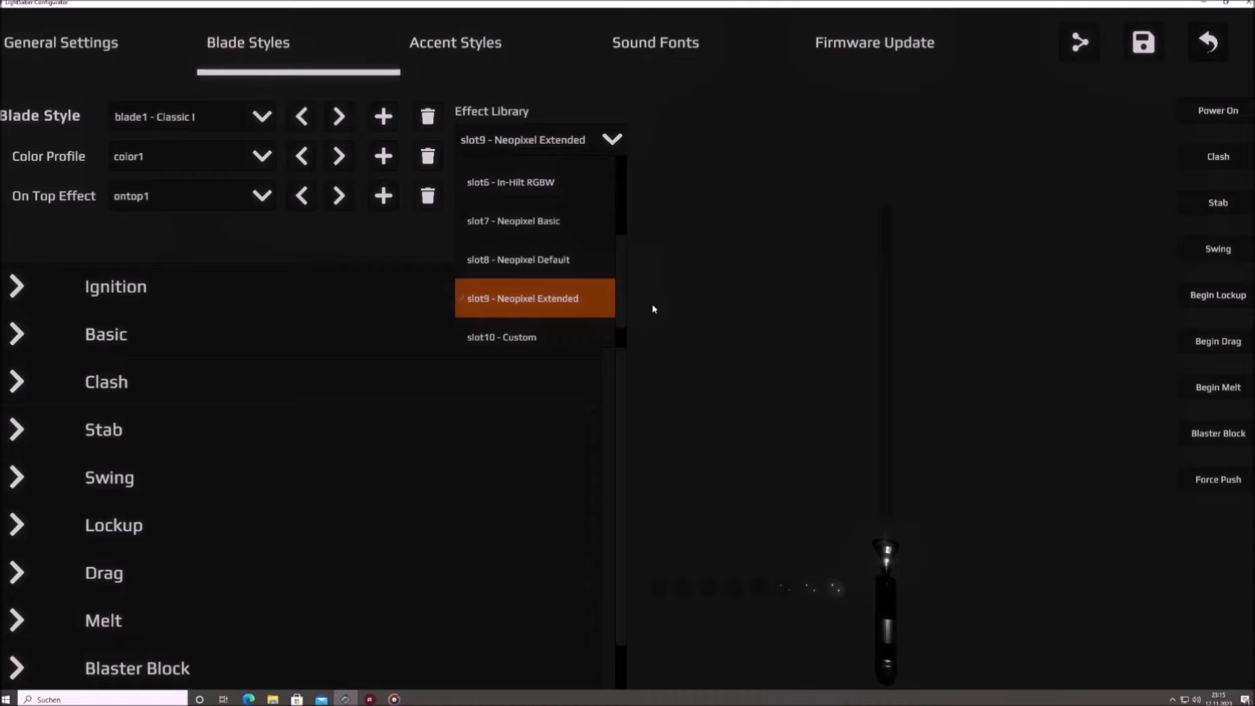
click(579, 135)
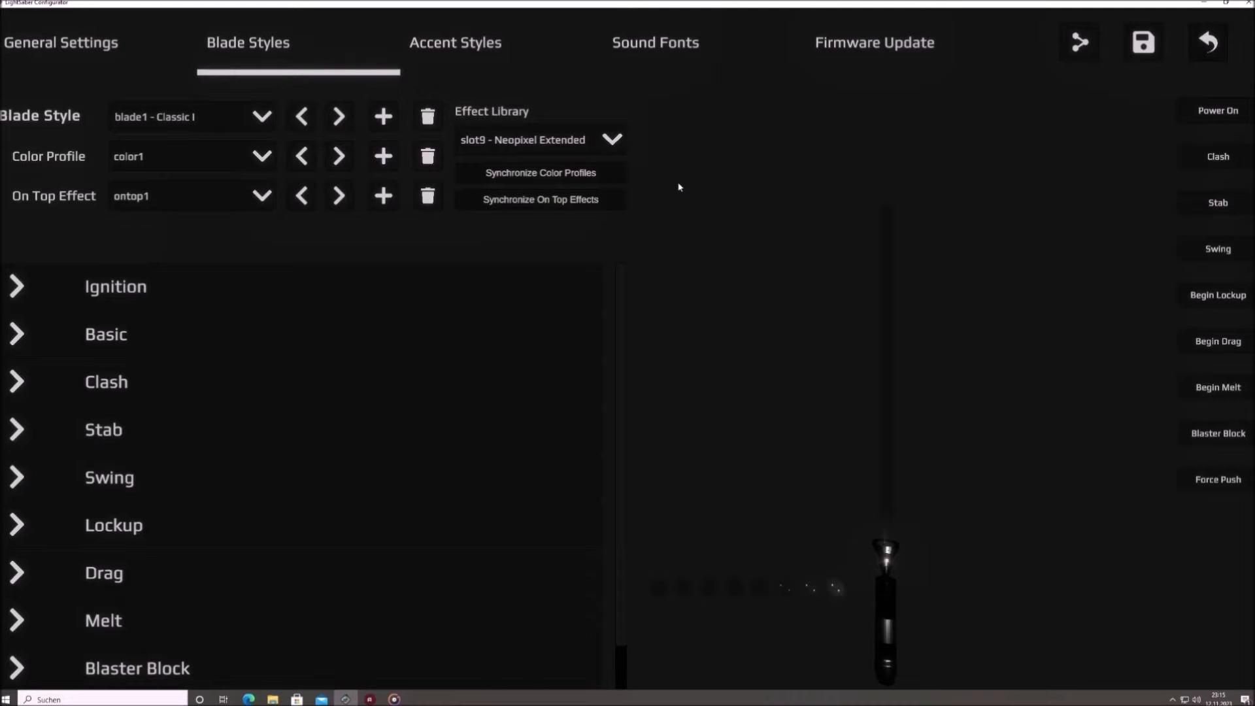
click(569, 139)
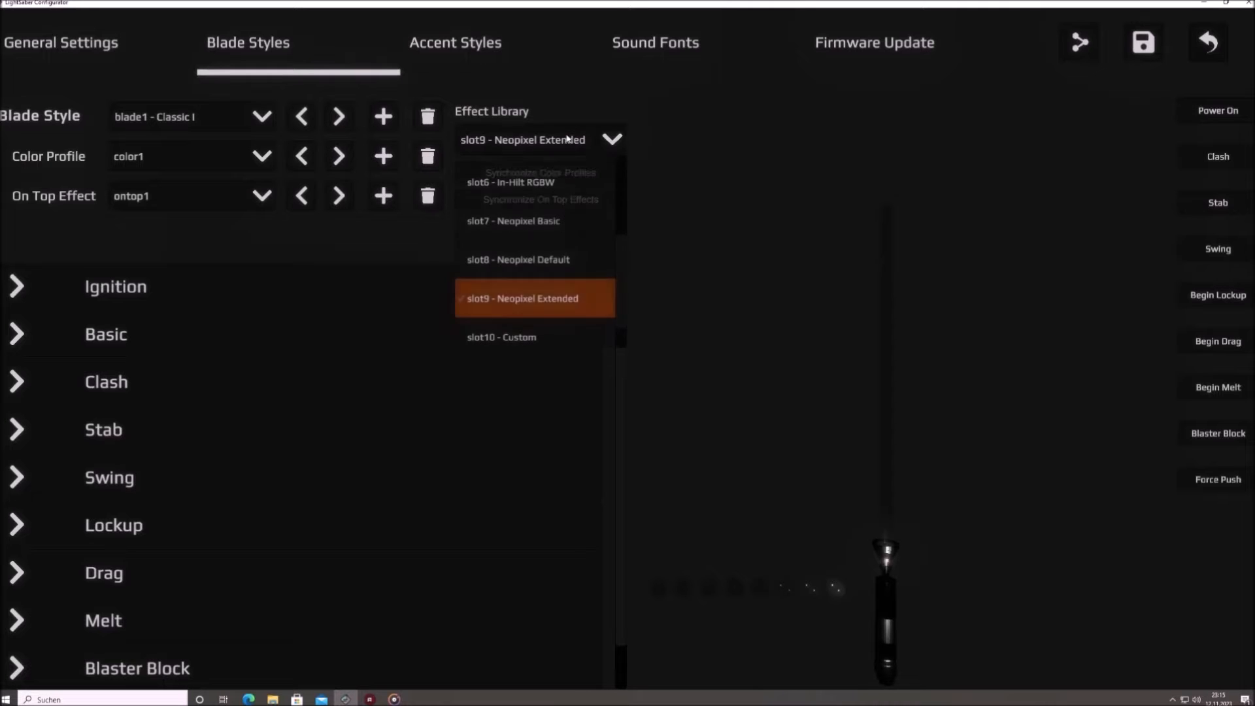
scroll(557, 189, down, 1)
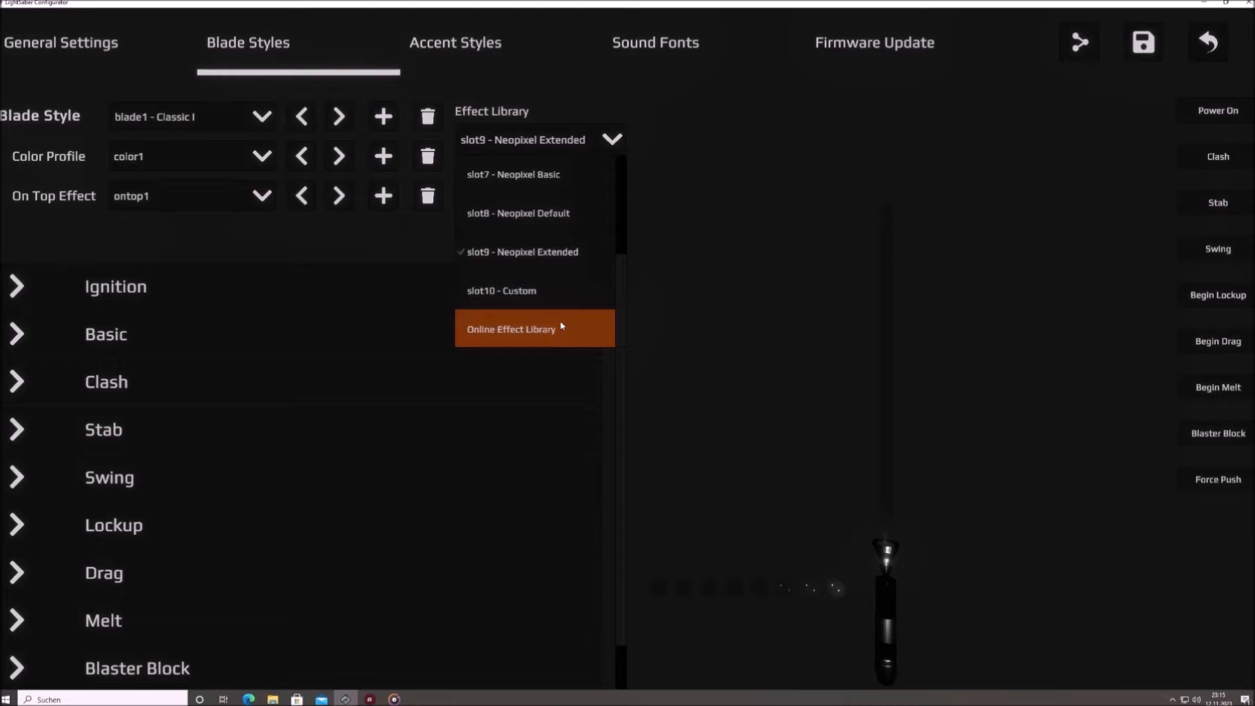
click(662, 263)
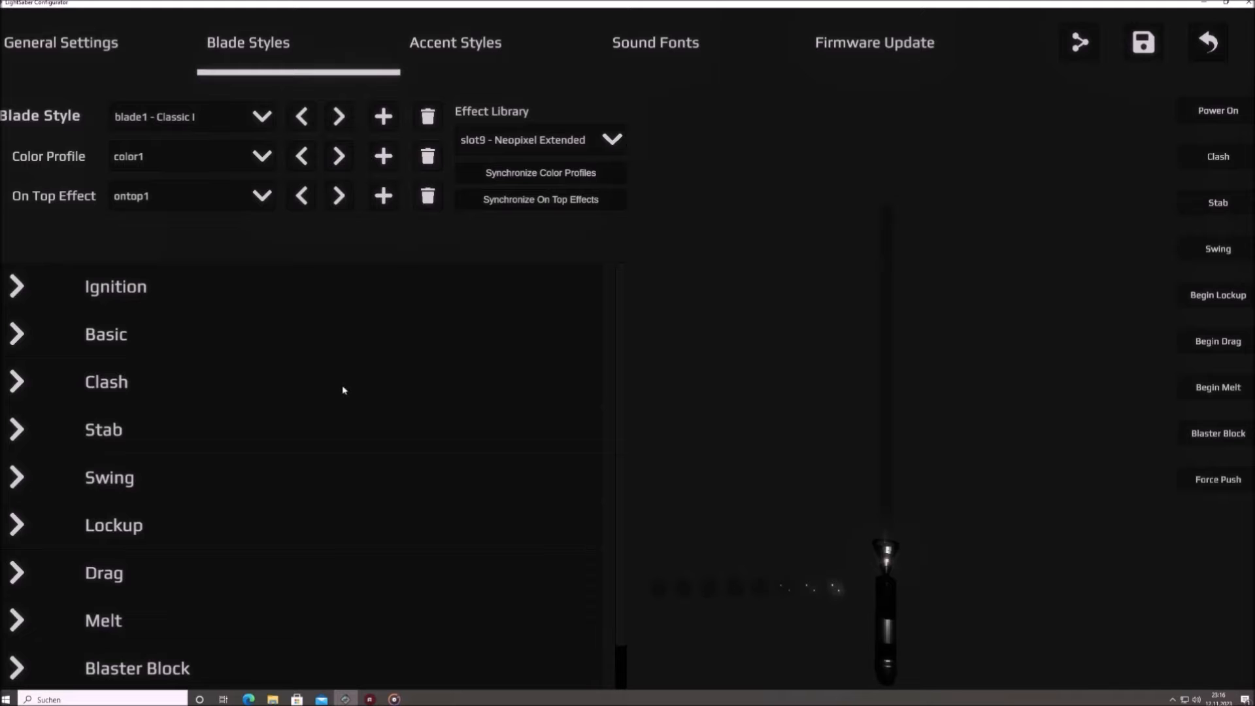
Step: Review the Background settings in the Basic section of the blade1 style, and collapse the section
click(236, 340)
click(239, 381)
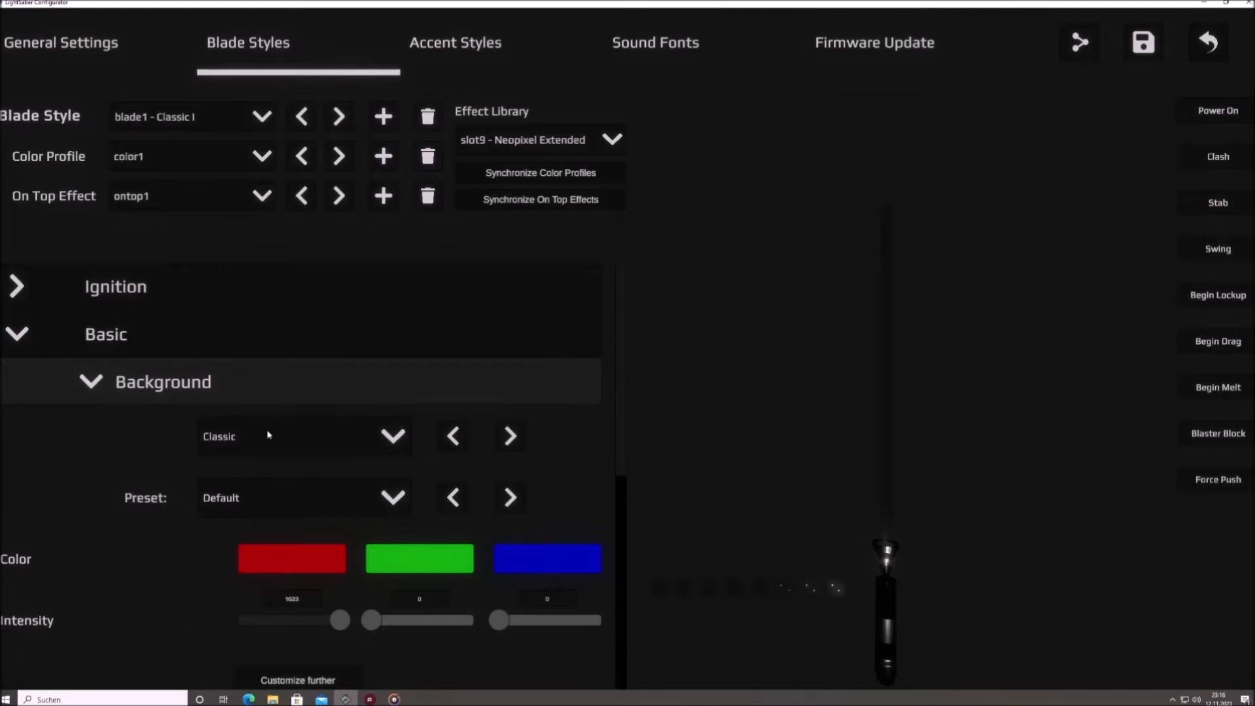
scroll(111, 426, down, 2)
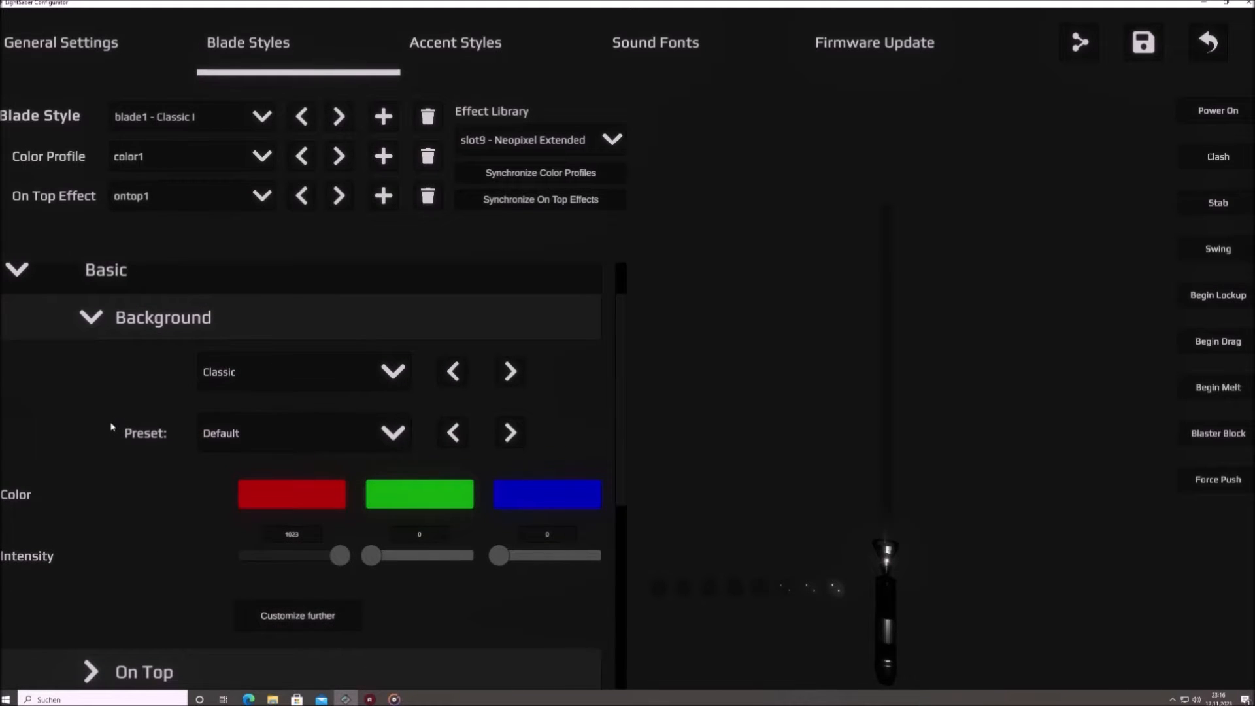
scroll(112, 425, up, 2)
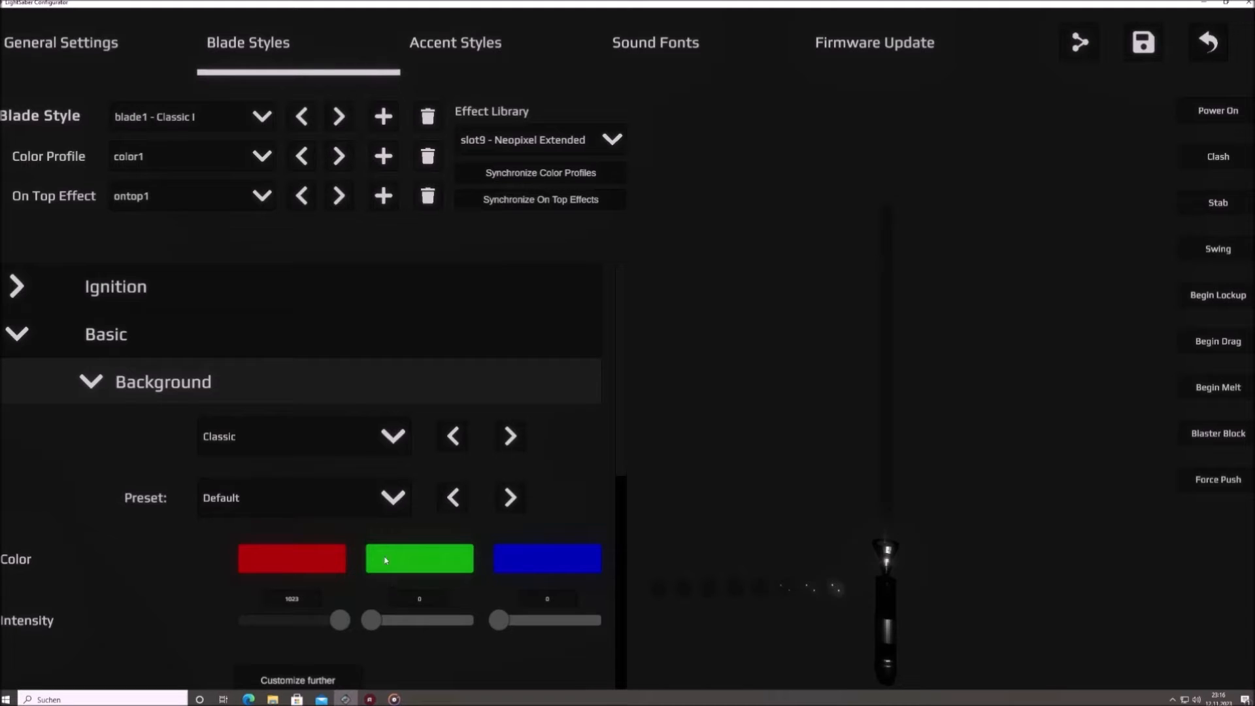
click(311, 382)
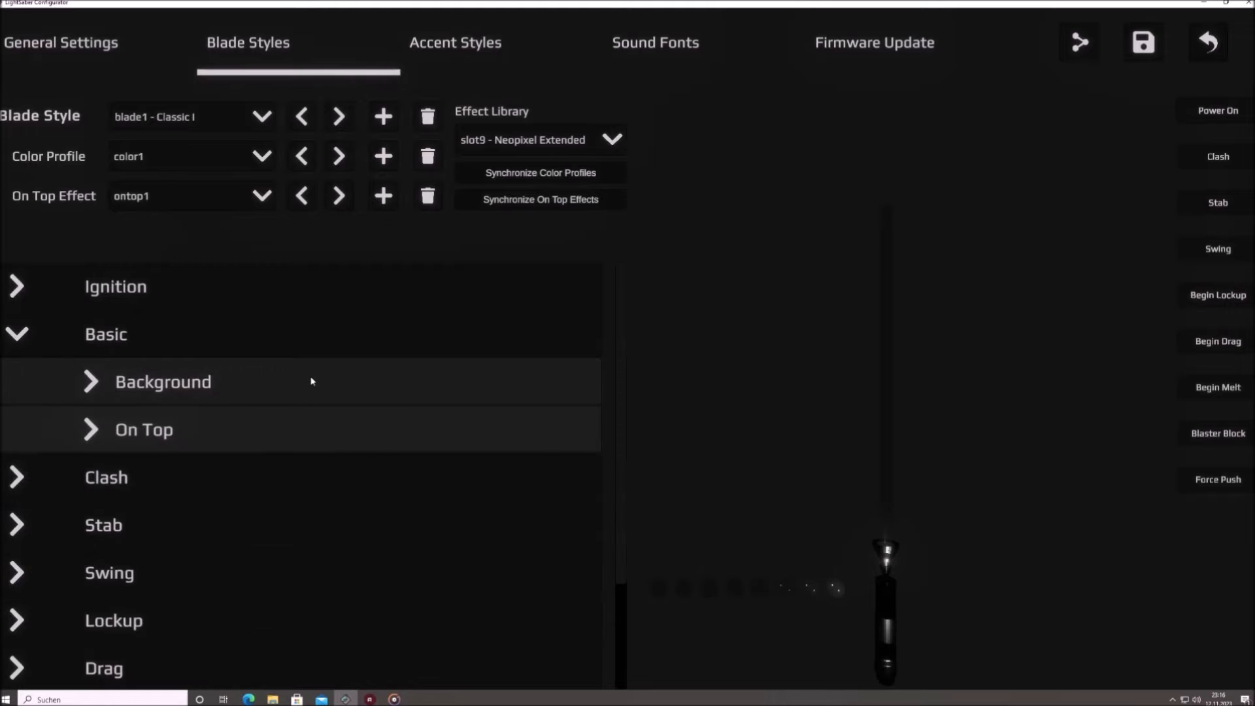
click(270, 333)
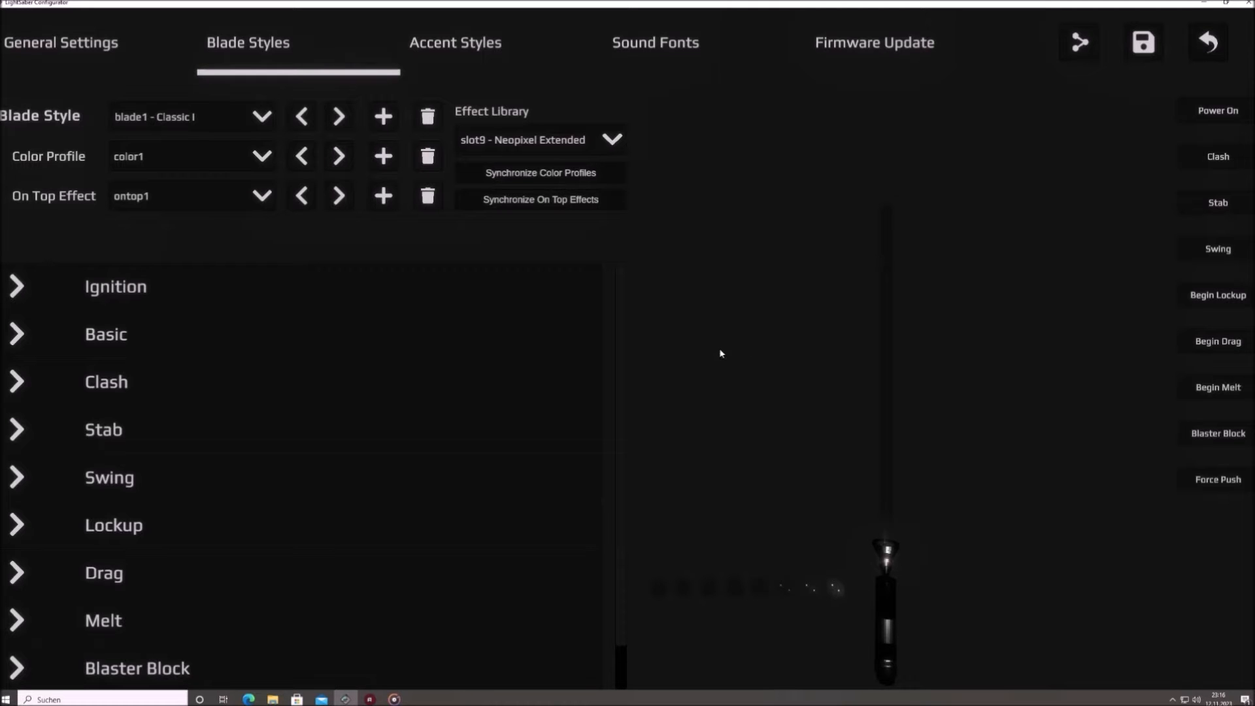
Step: Reopen the Basic section's Background settings and look through the available effect types and the presets for Classic
click(320, 343)
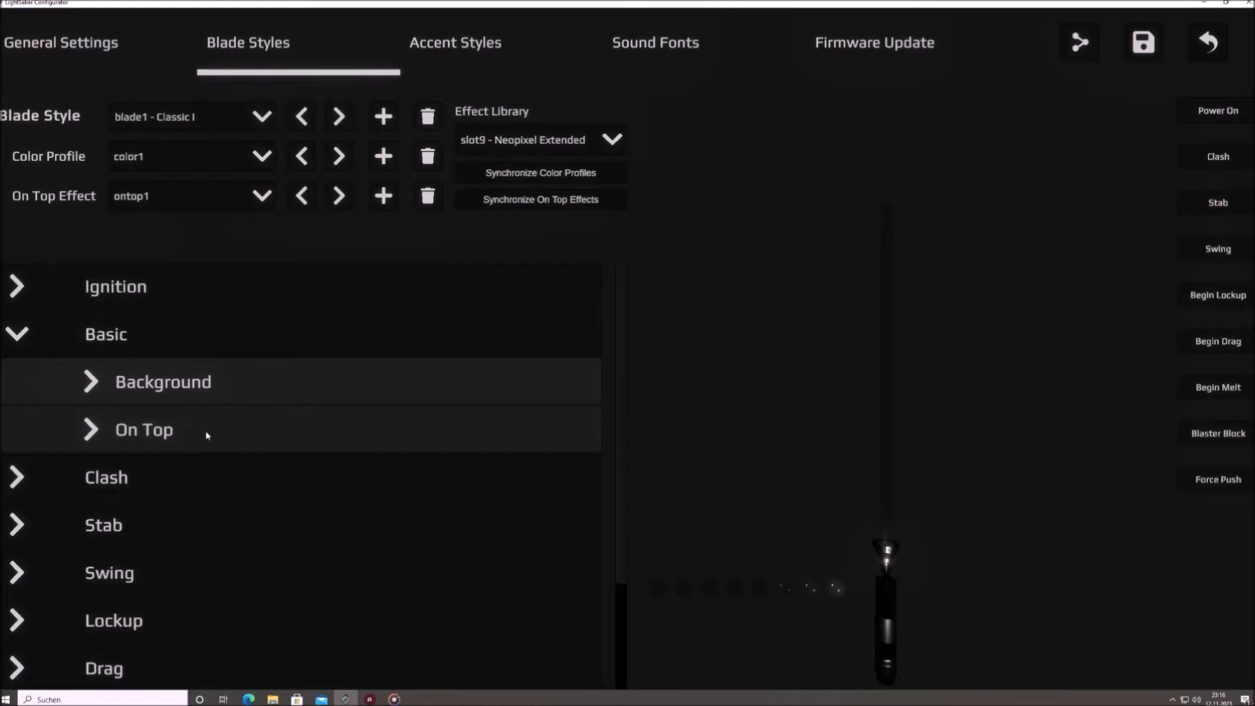
click(304, 387)
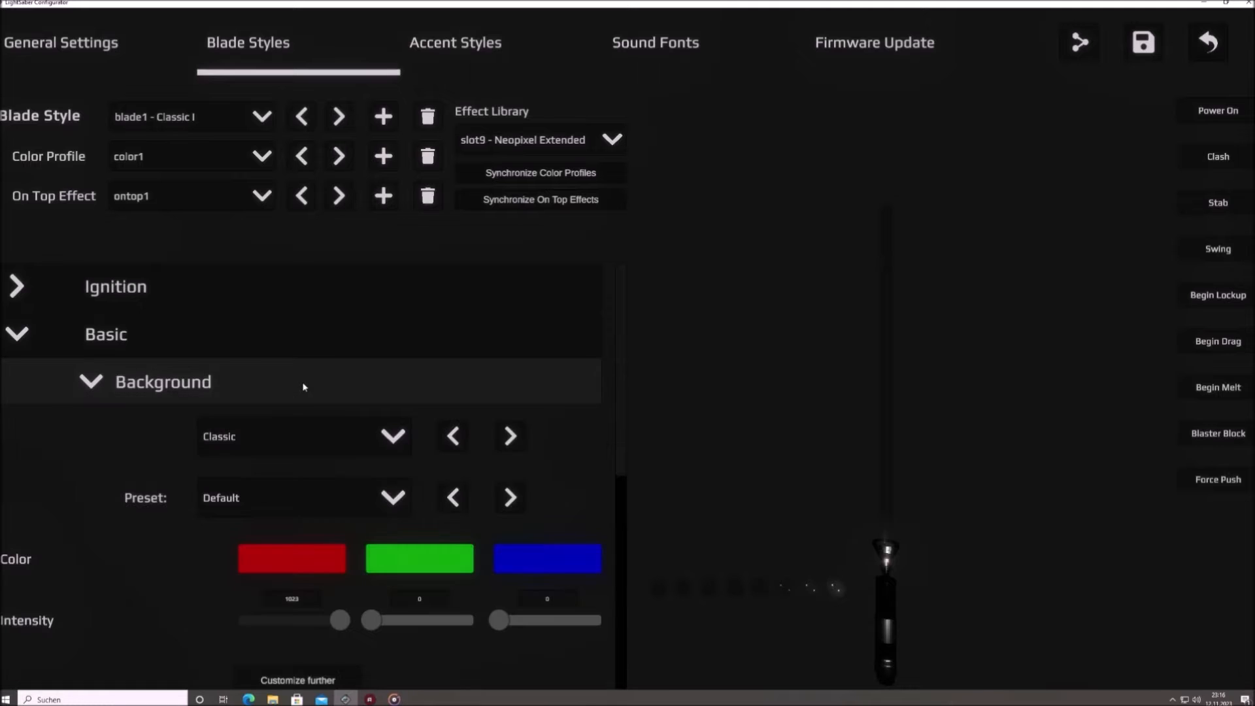
scroll(593, 429, down, 1)
scroll(592, 425, down, 2)
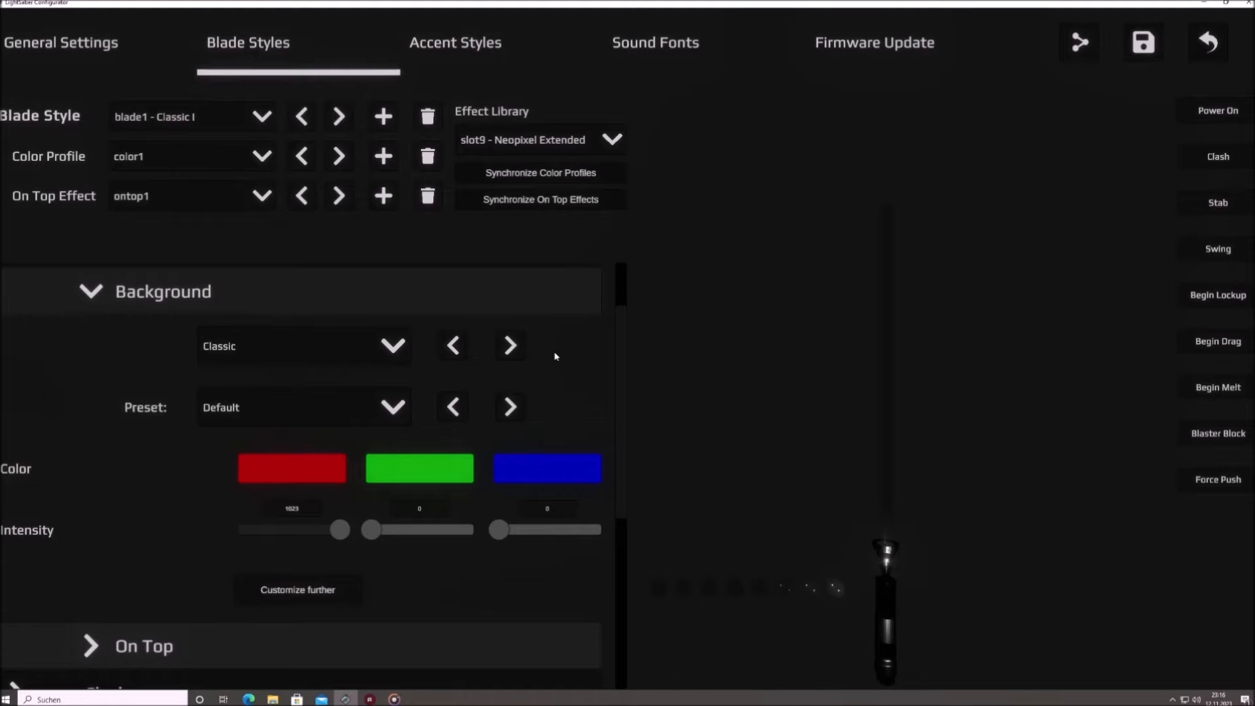
click(394, 346)
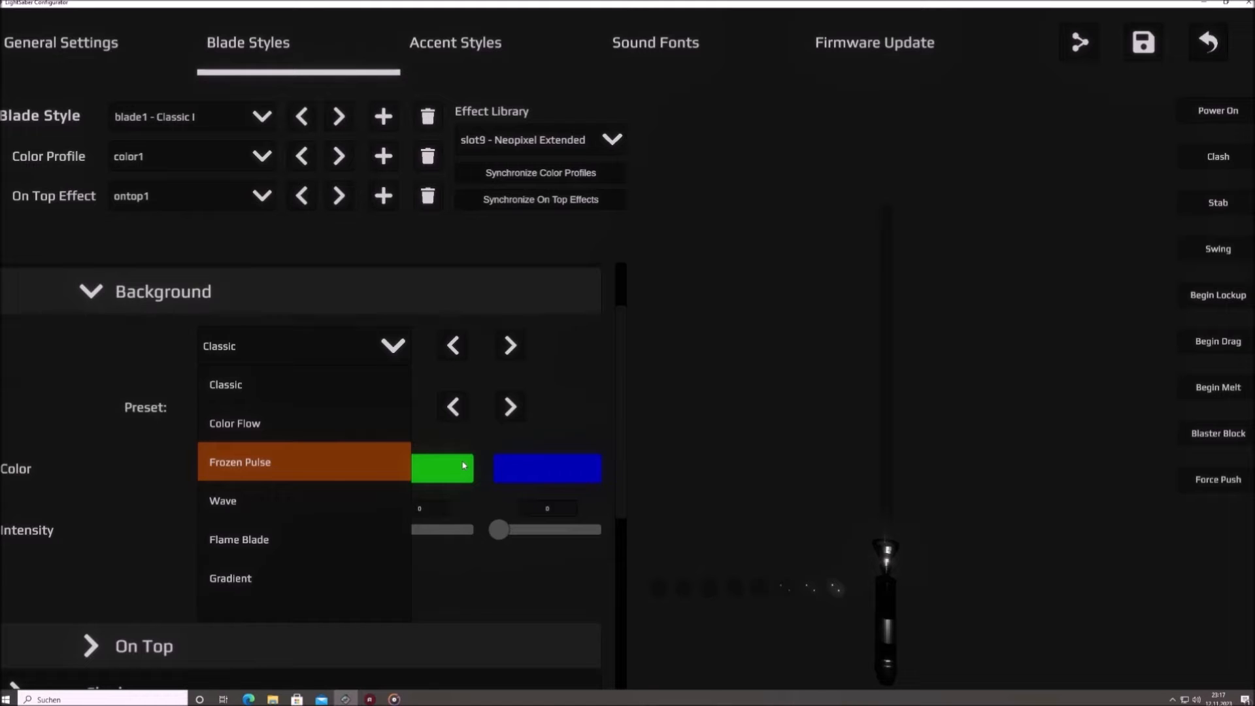
click(387, 338)
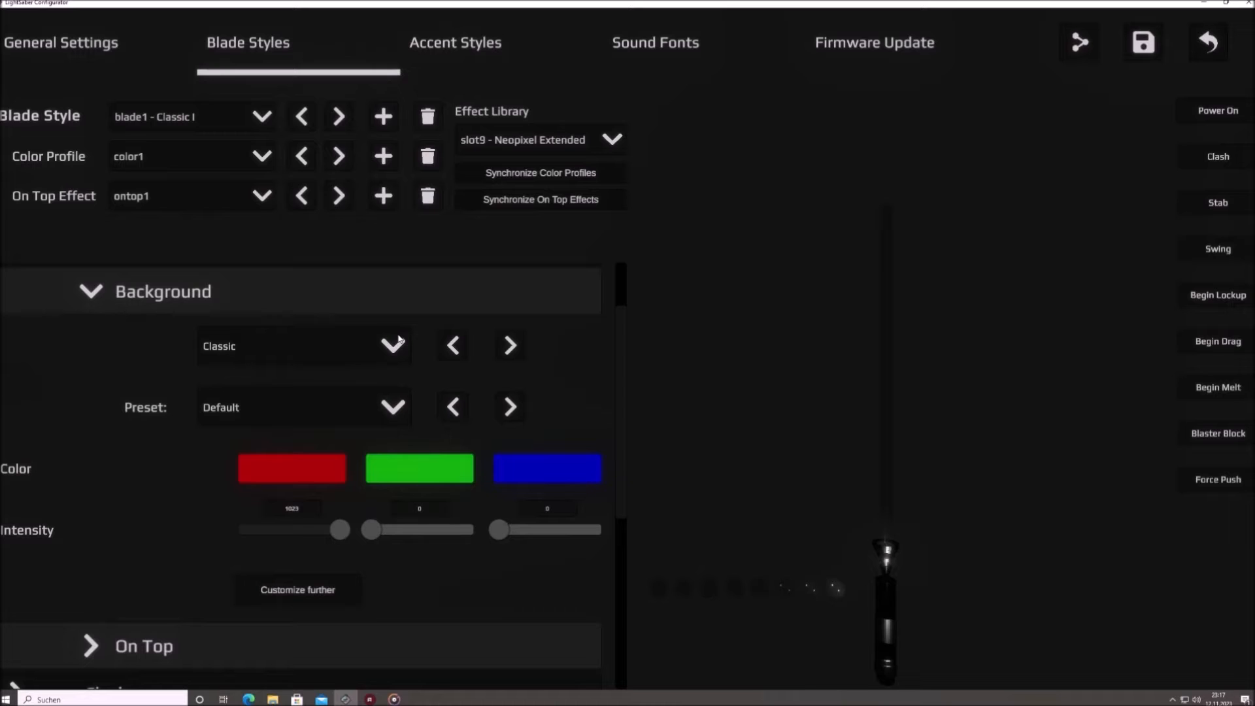
click(365, 413)
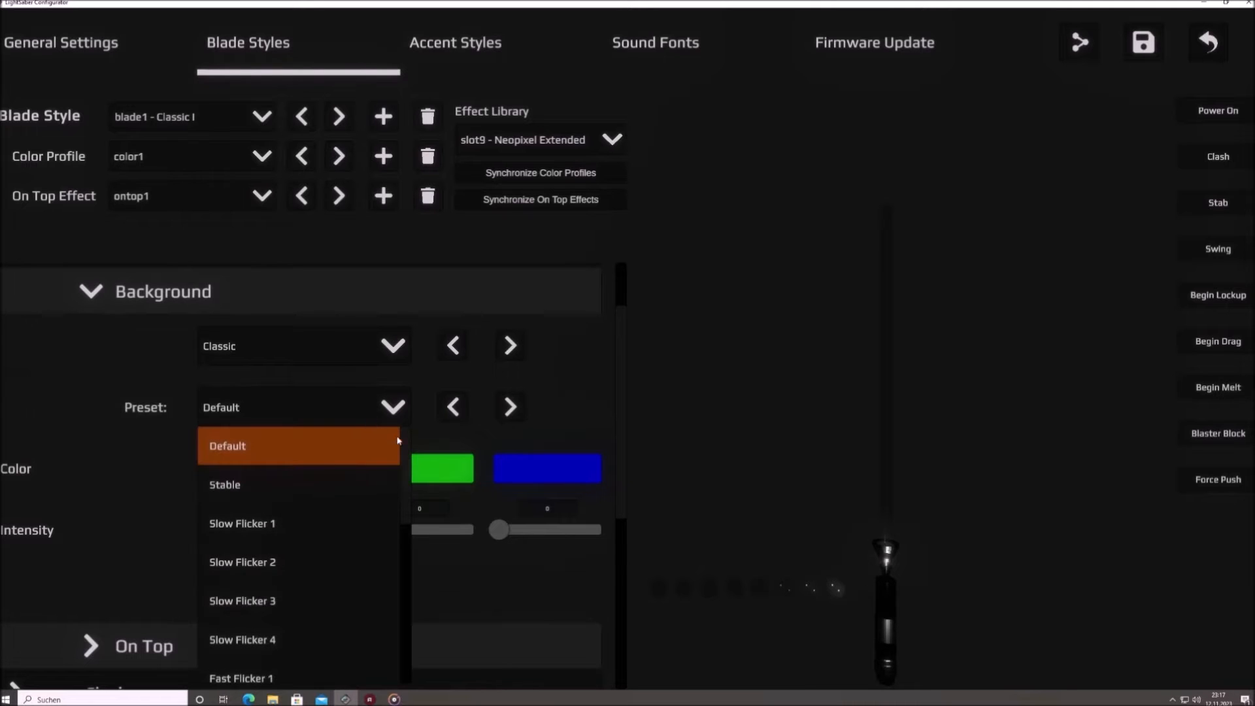
mouse_move(410, 447)
mouse_down()
mouse_move(421, 626)
mouse_move(414, 433)
mouse_up()
click(364, 401)
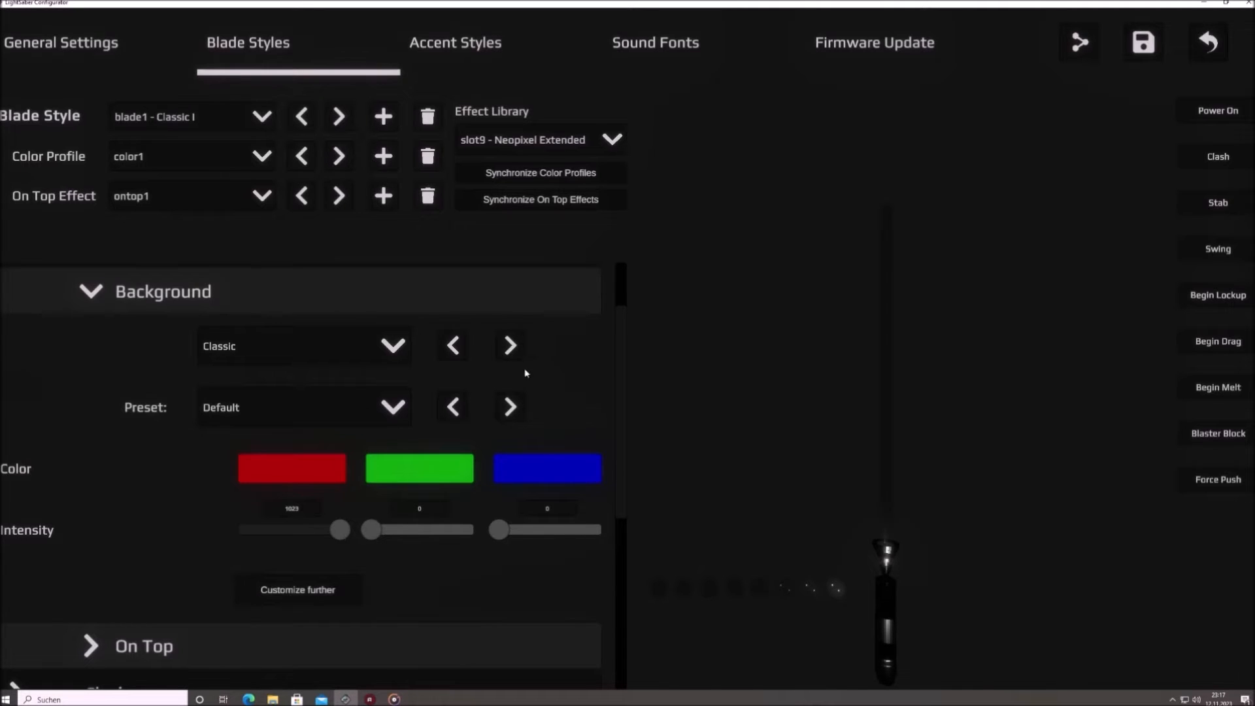
Step: Try a green Background color with red intensity 0 and green 1023, and restore red to 1023 and green to 0
scroll(550, 345, down, 1)
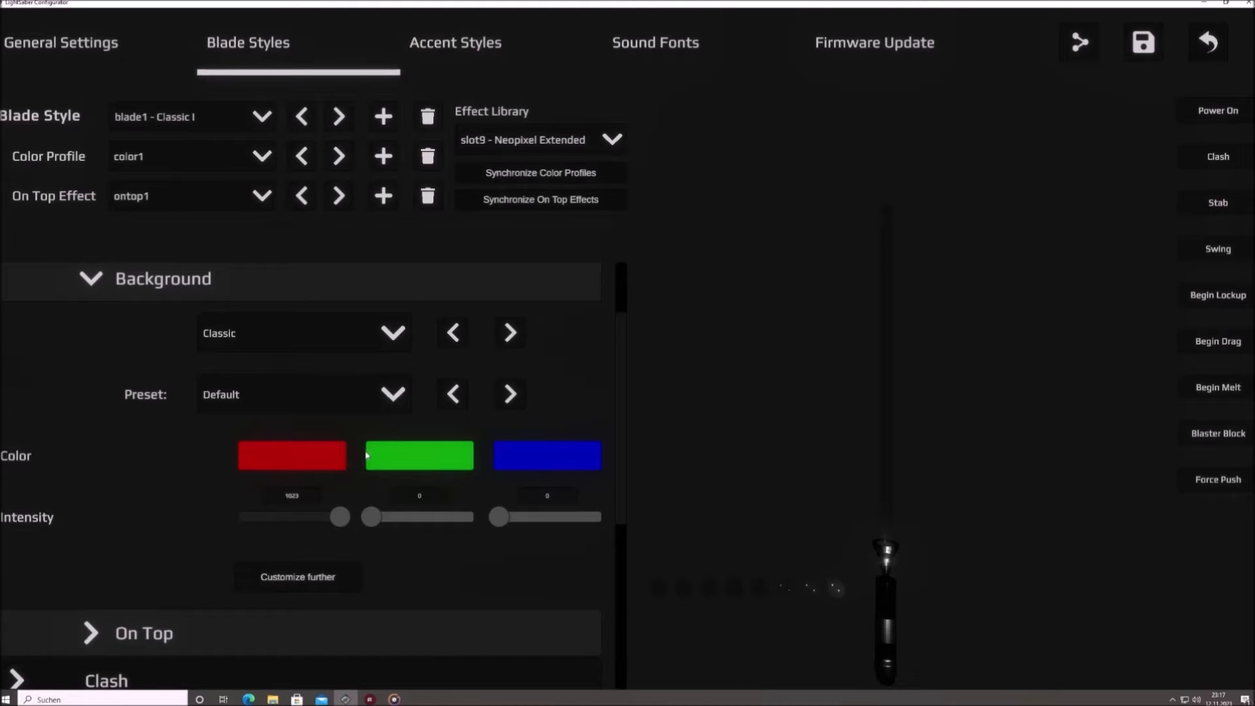
drag(370, 517, 465, 519)
drag(381, 521, 364, 523)
drag(342, 520, 239, 517)
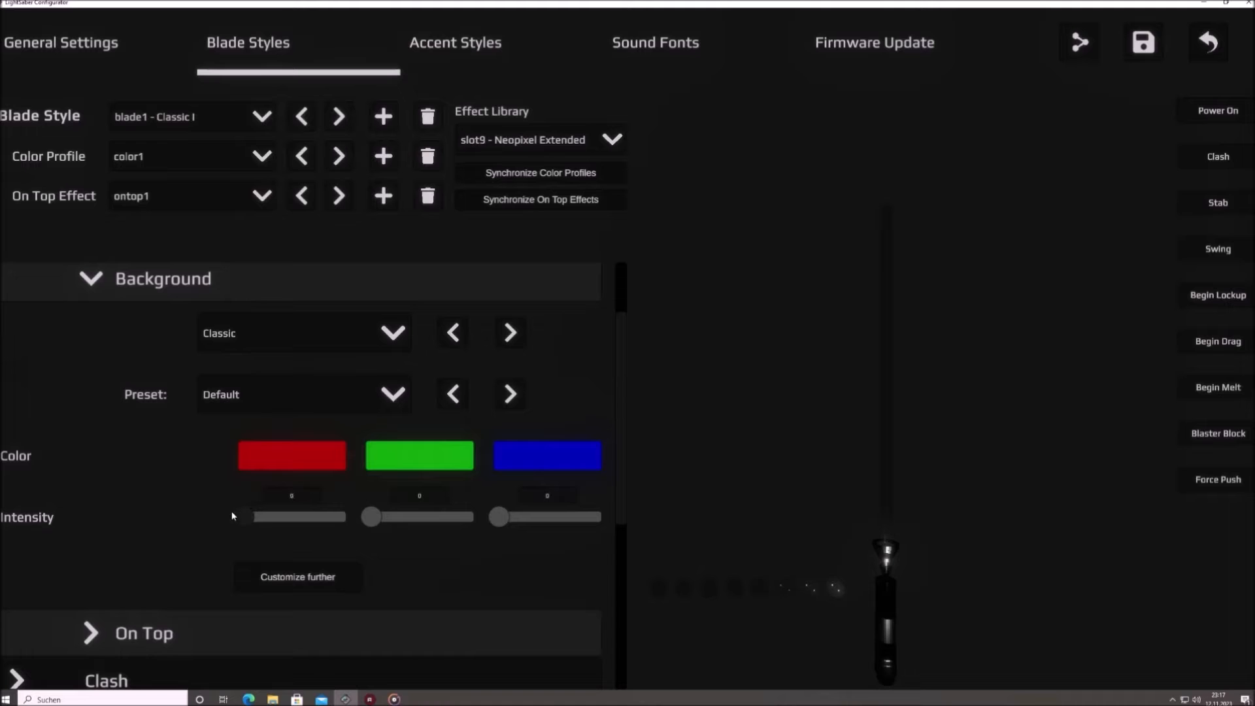
drag(370, 517, 472, 517)
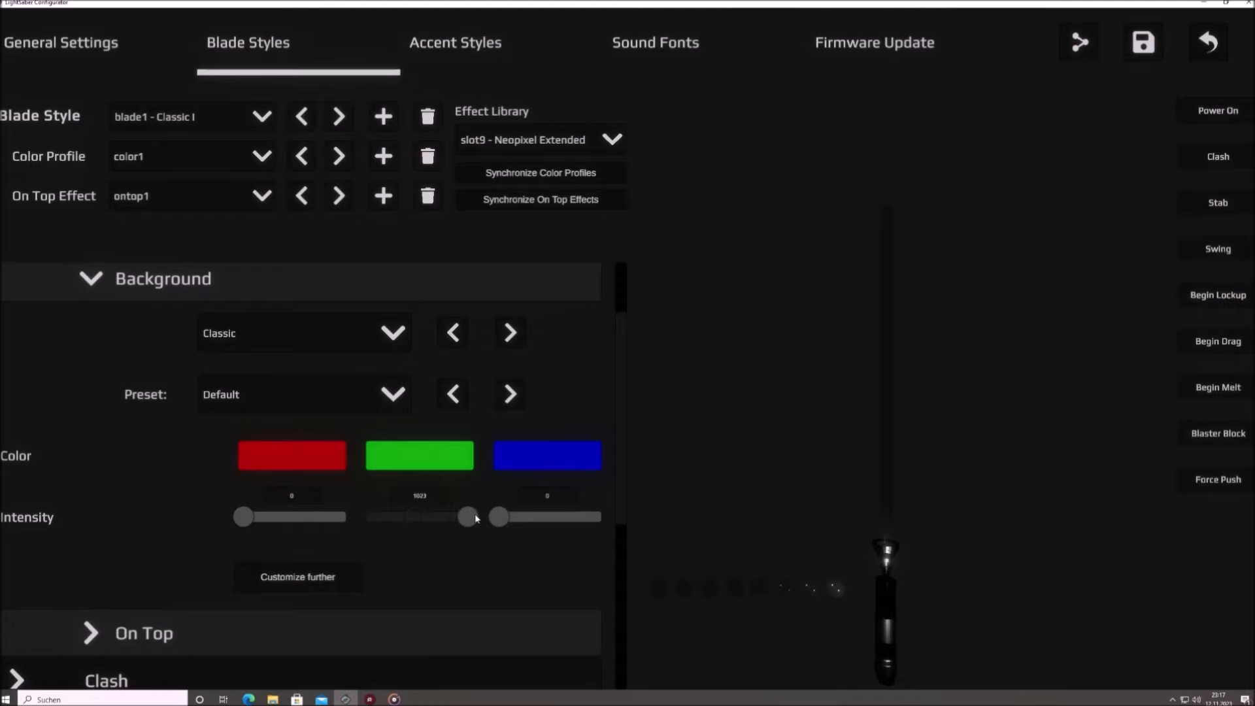
click(1143, 43)
drag(447, 518, 343, 517)
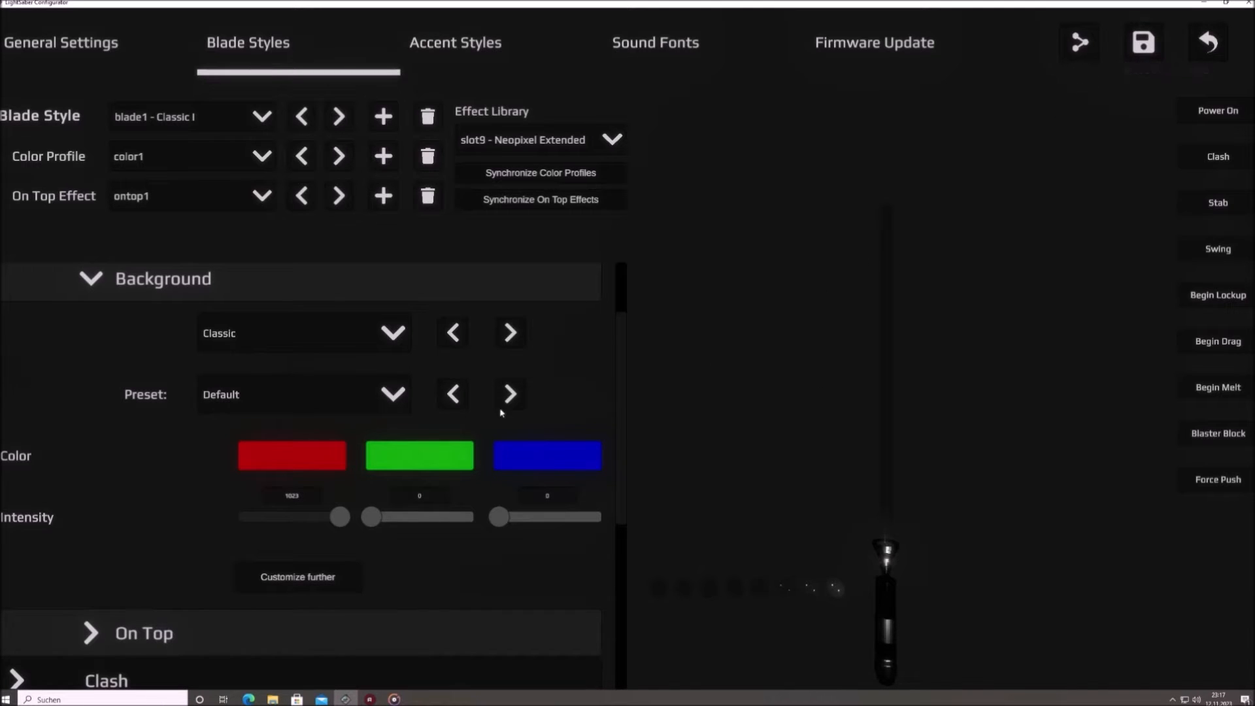
Step: Examine the Background effect's further customization options down to Sauron Mode, and collapse them again
click(330, 578)
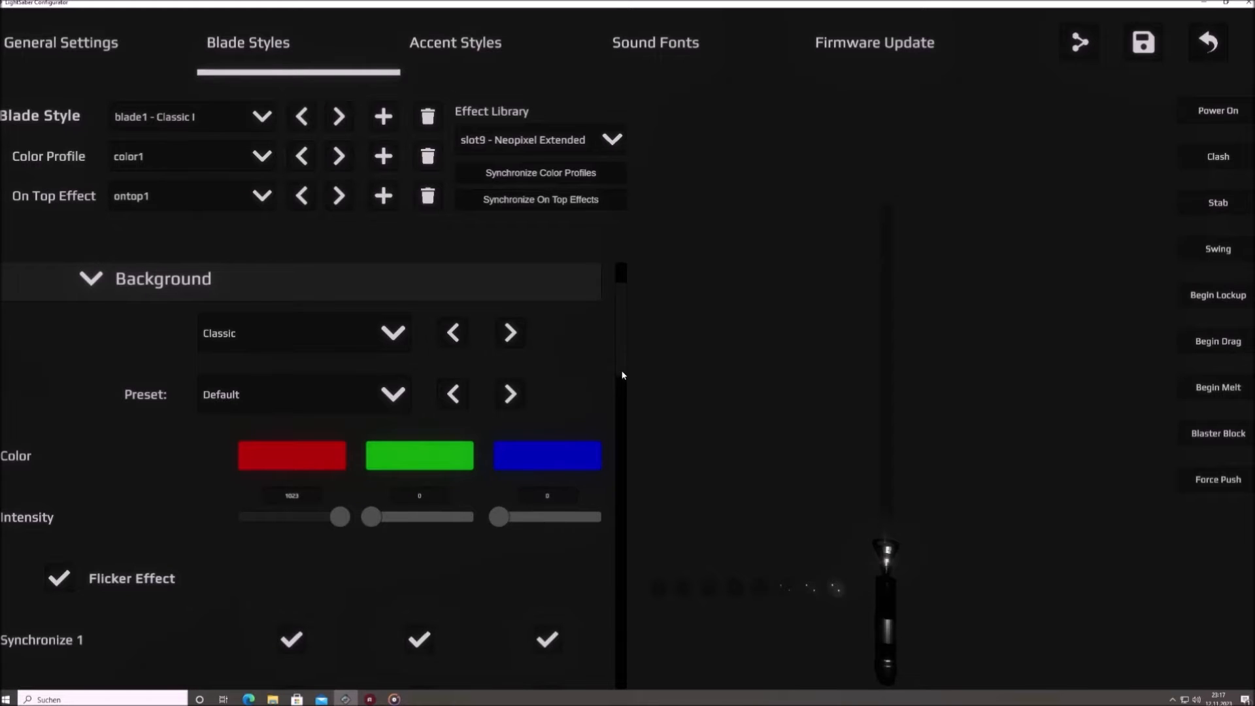
drag(622, 343, 621, 585)
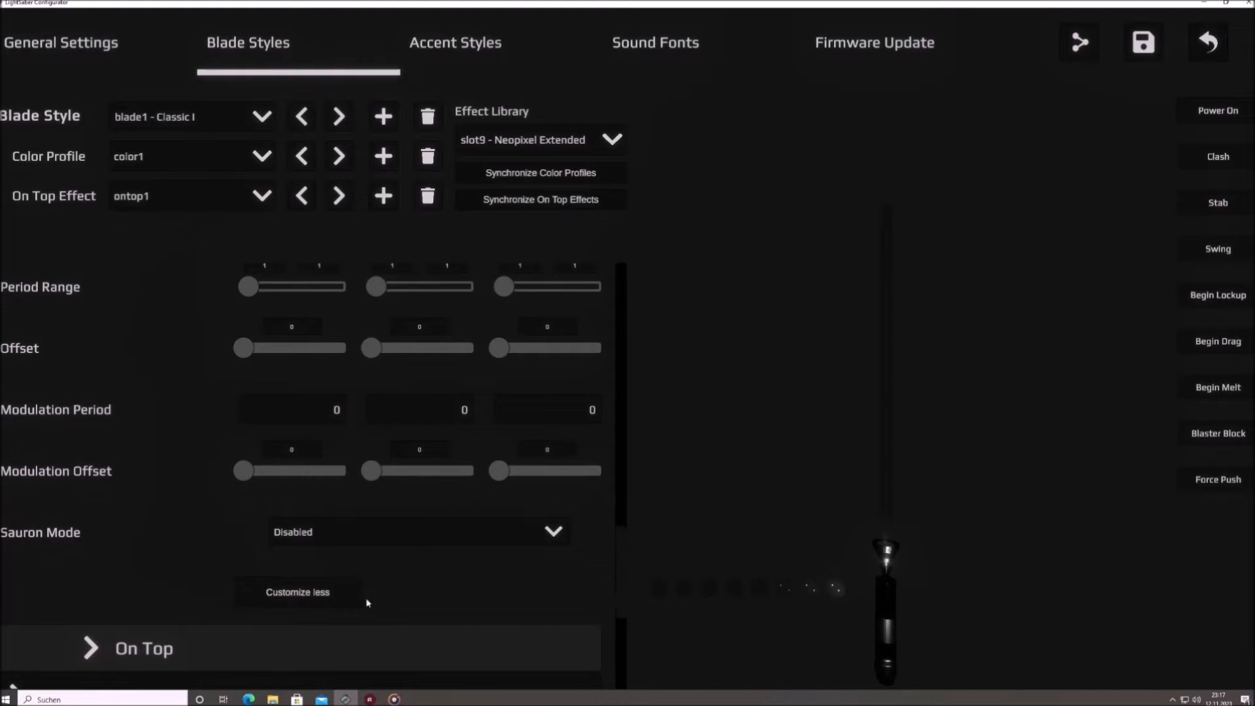
click(331, 593)
scroll(453, 402, up, 3)
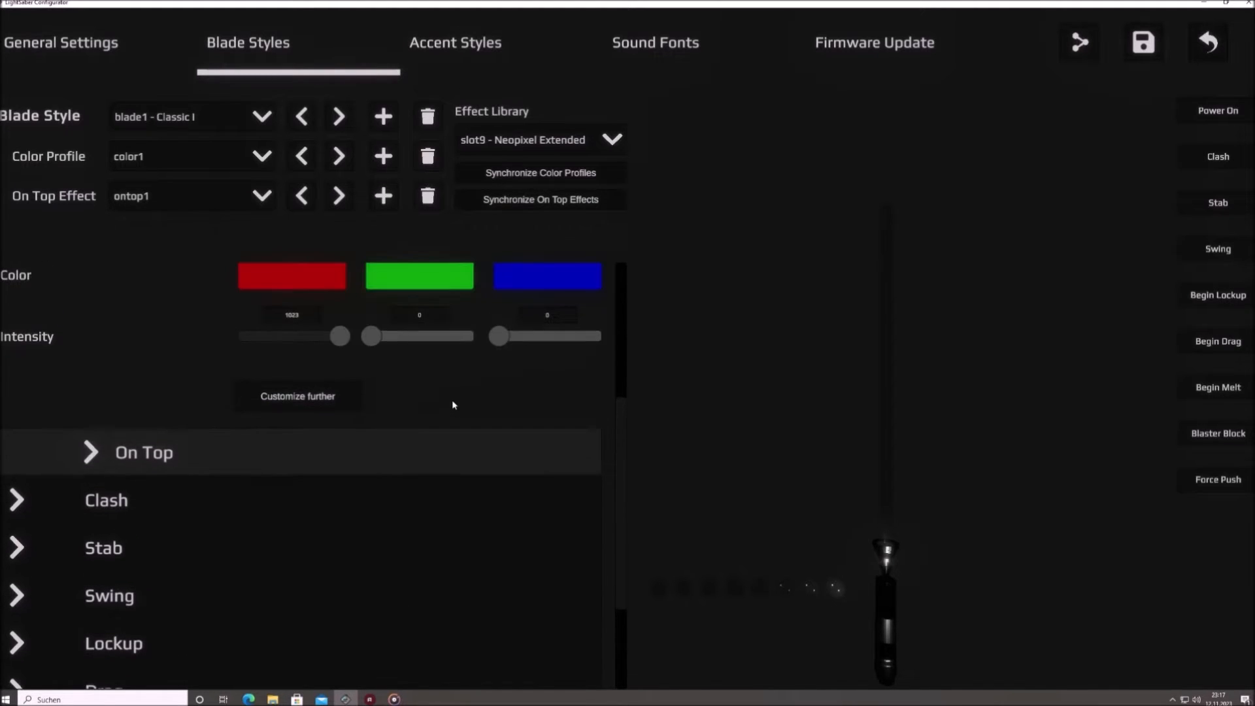
scroll(452, 402, up, 4)
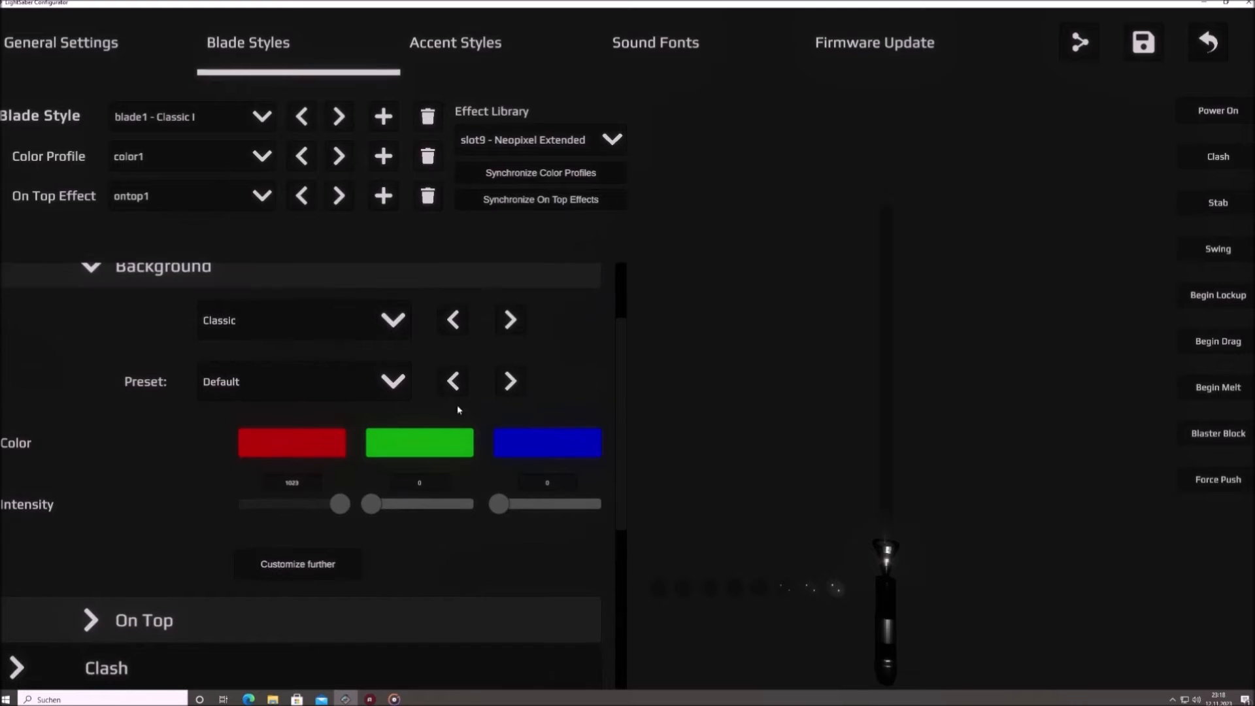
scroll(546, 397, up, 2)
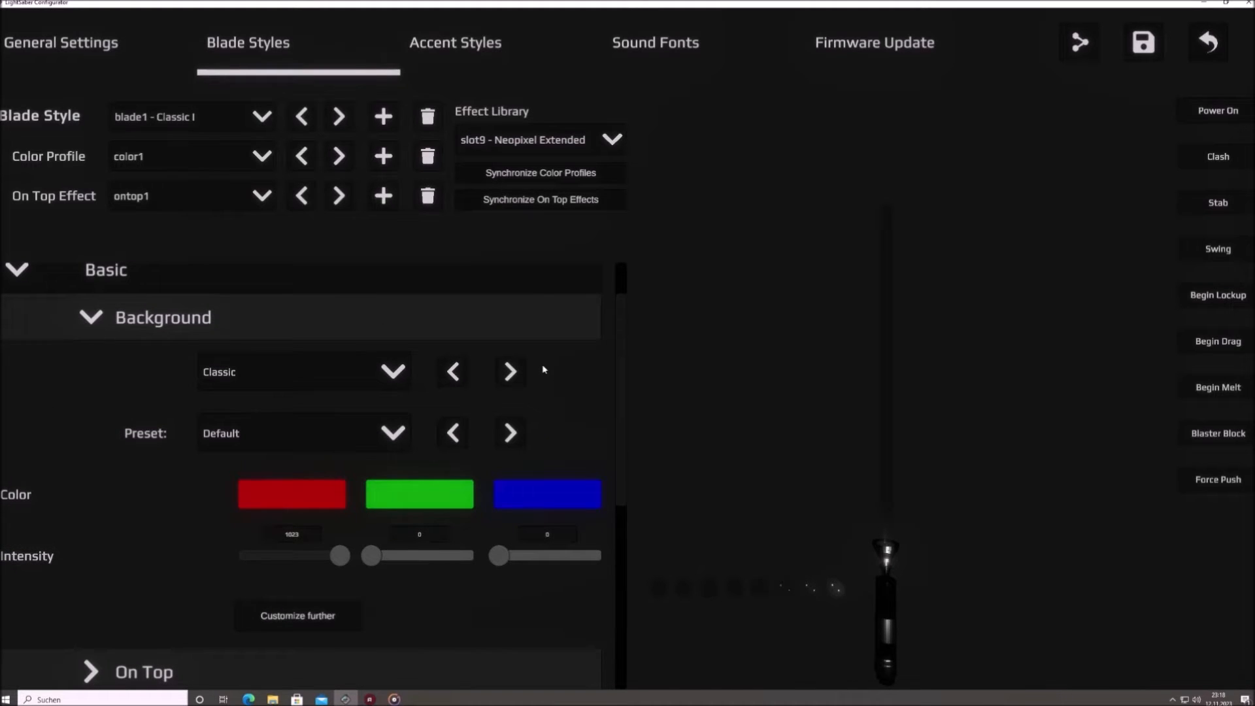
scroll(551, 379, up, 1)
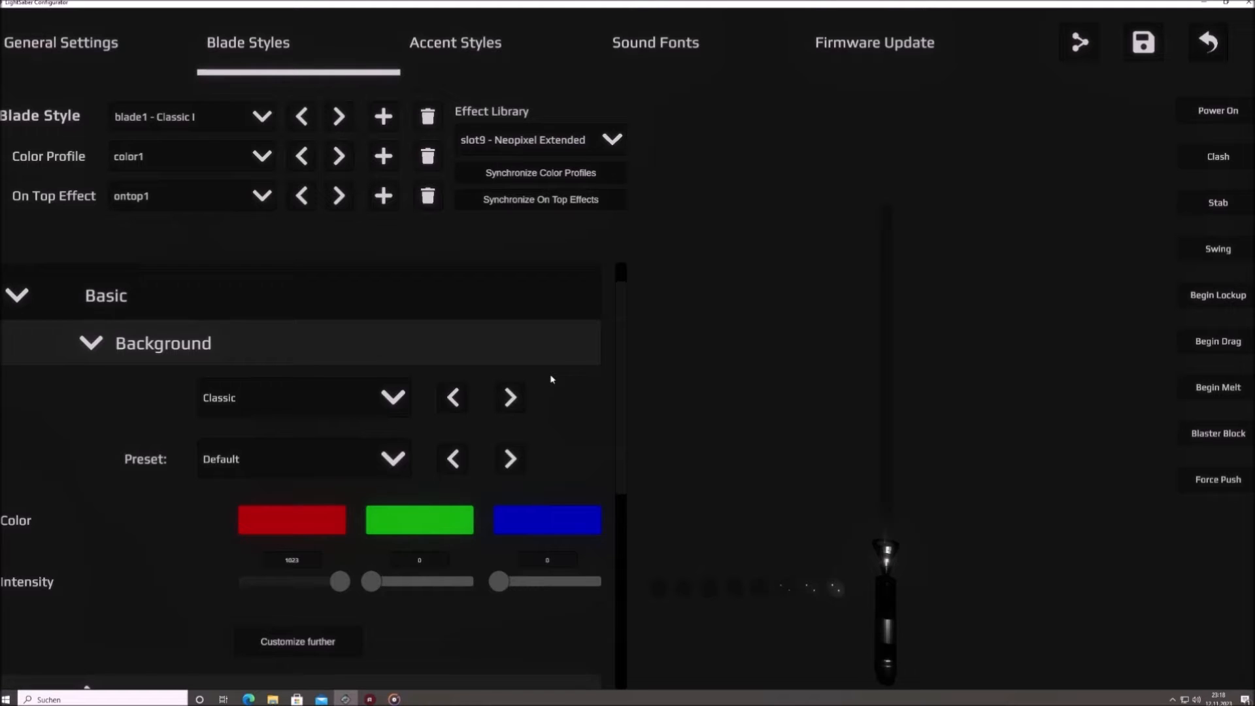
Step: Power on the preview blade and try the Background presets from Stable through Slow Flicker 3
click(1210, 112)
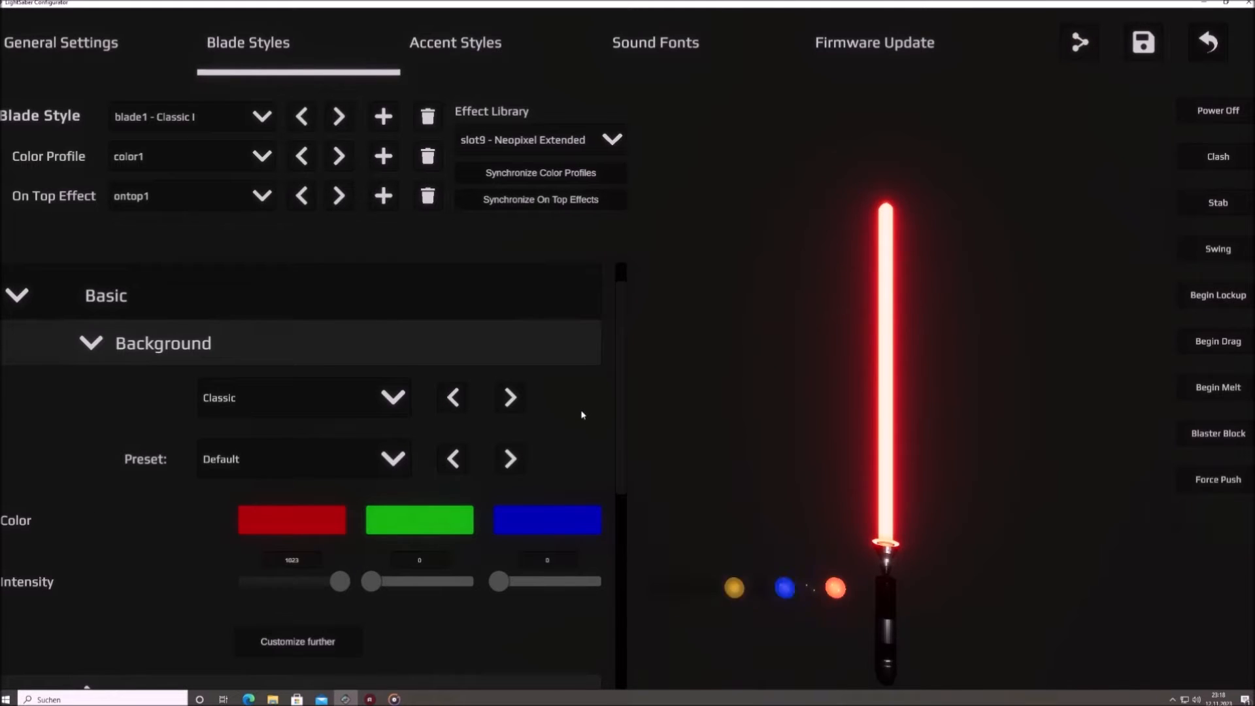
click(366, 457)
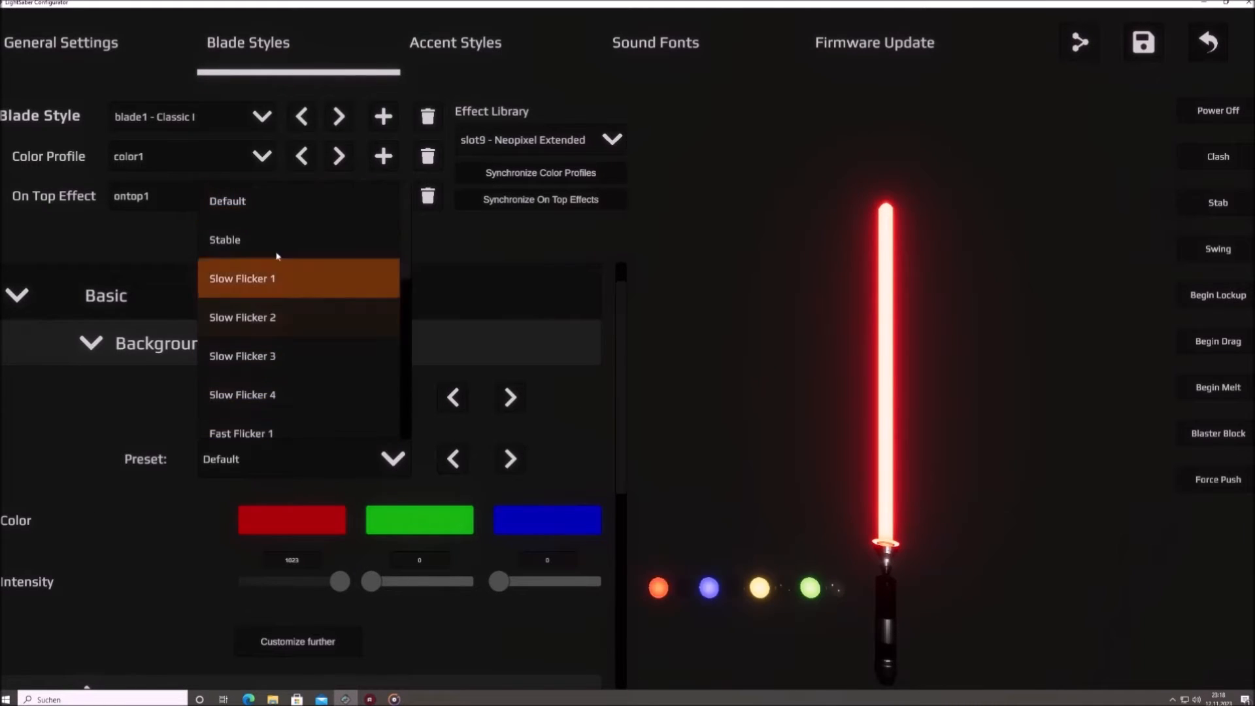
click(273, 240)
click(510, 460)
click(509, 460)
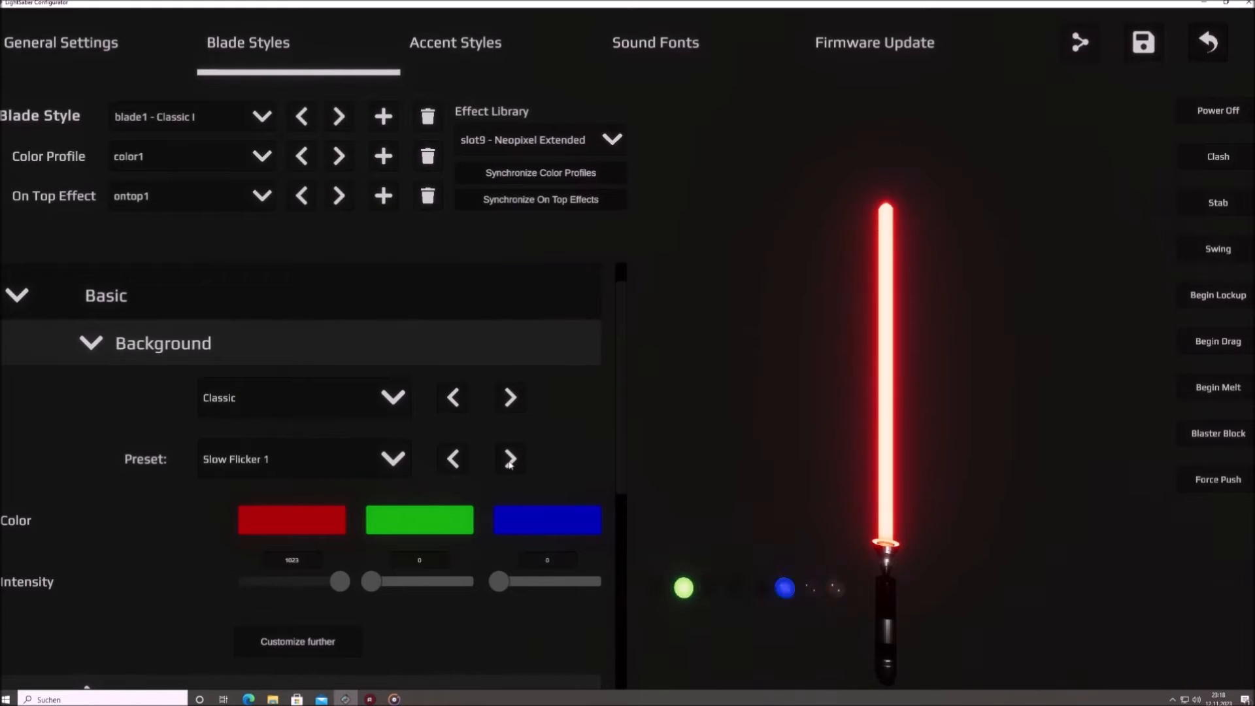
click(510, 460)
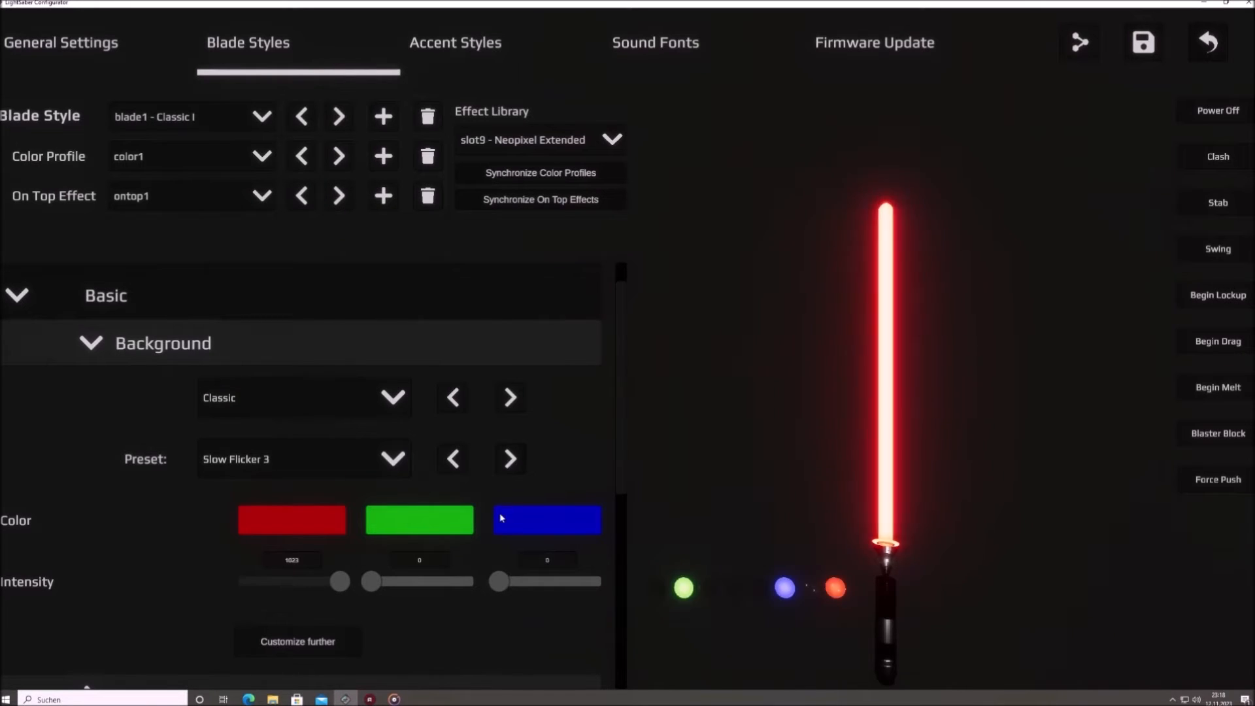
Step: Set the Background preset to Fast Flicker 4
click(302, 469)
scroll(307, 399, down, 1)
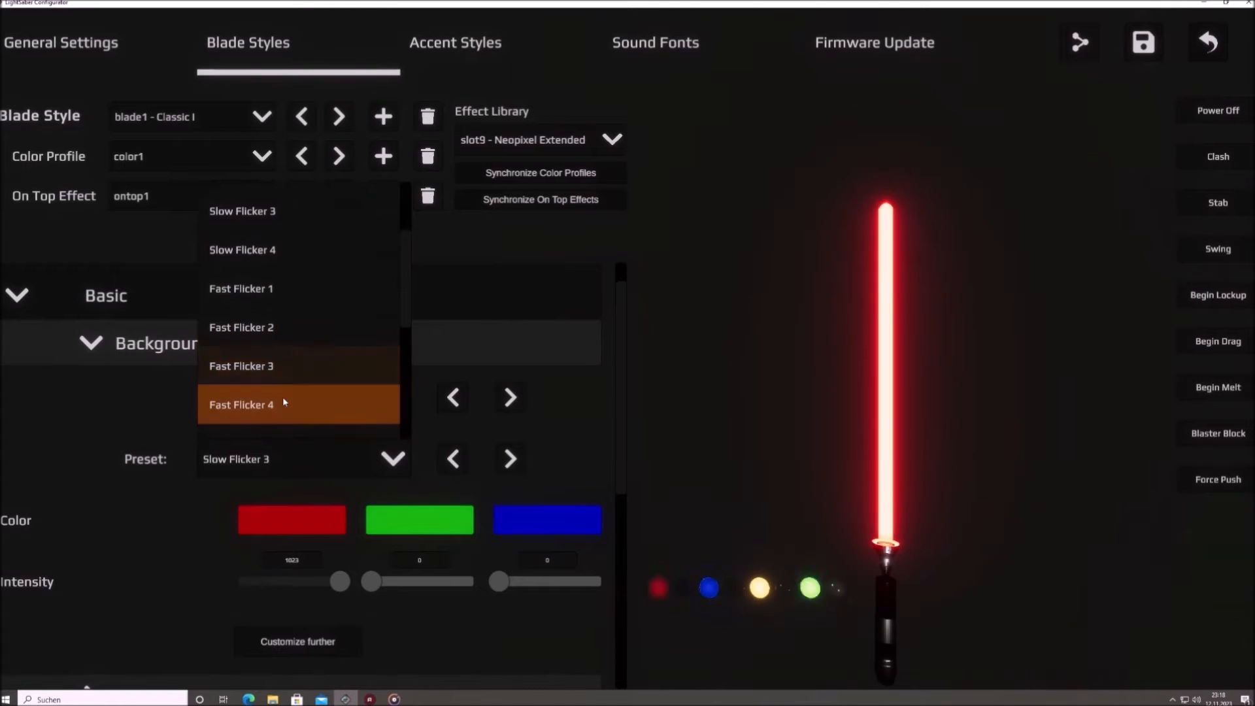
click(283, 405)
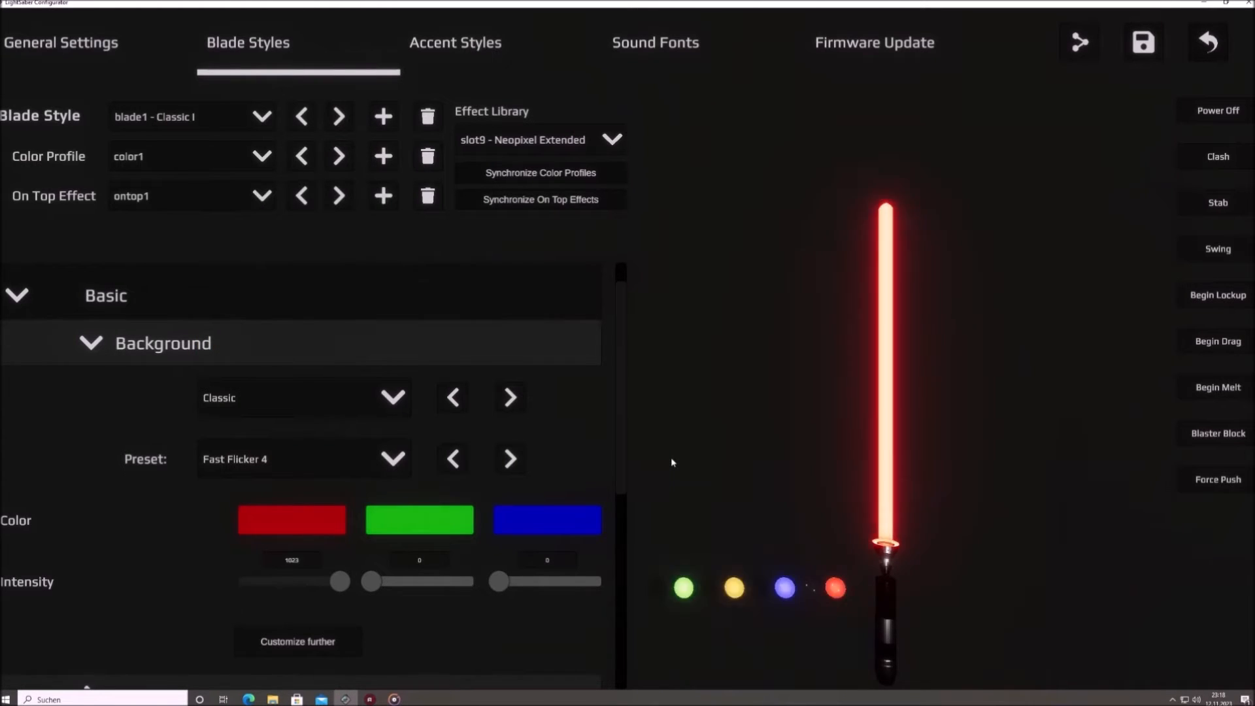
Step: Set the Classic background effect's preset to Über Pulse 1
click(392, 458)
scroll(333, 334, down, 3)
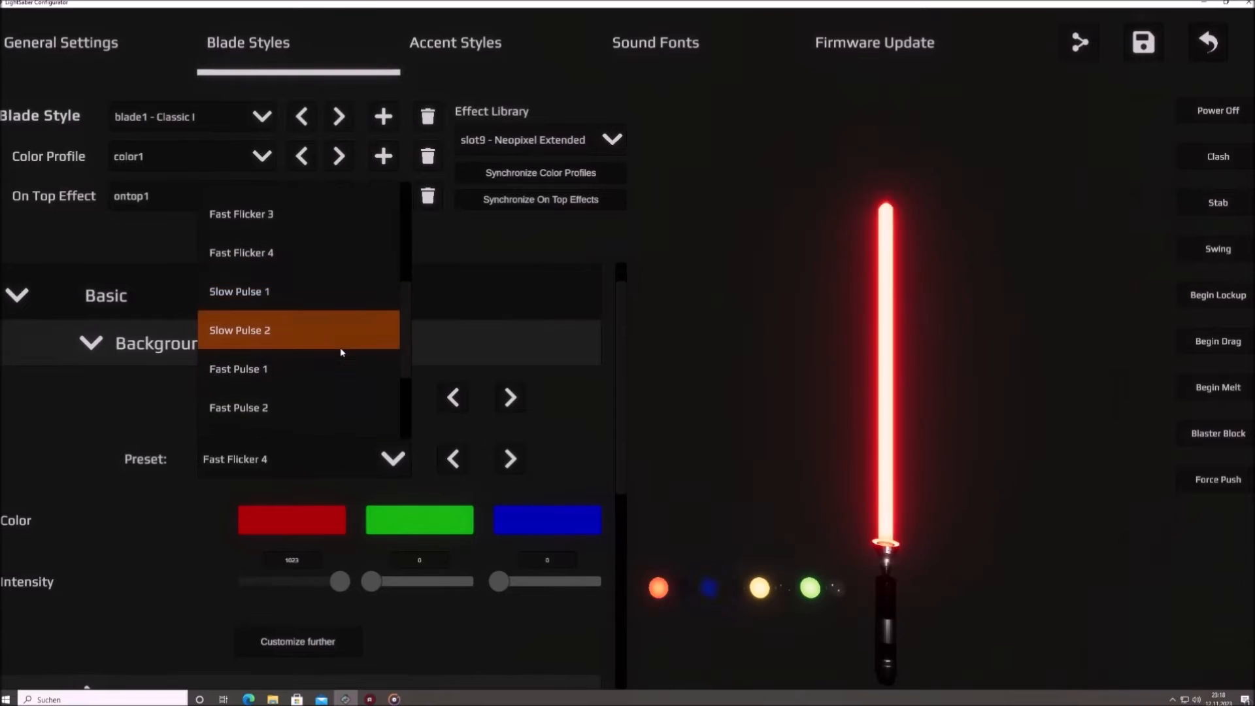
click(340, 353)
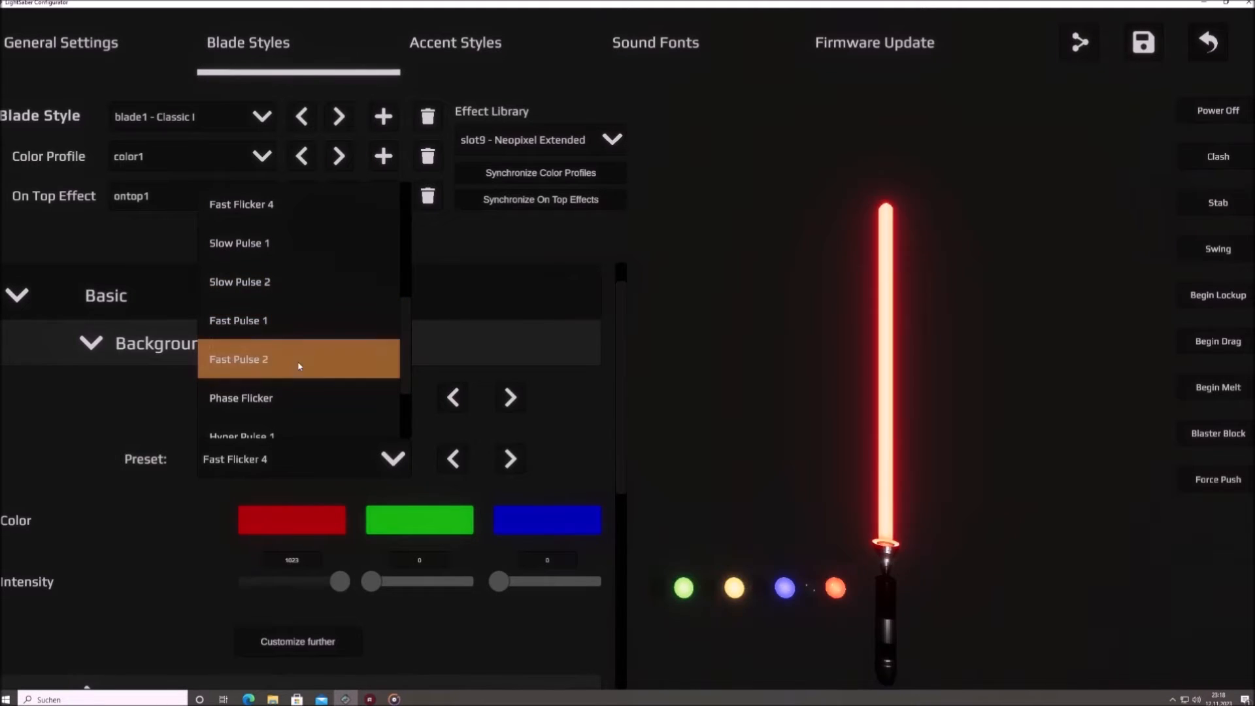
click(362, 459)
scroll(333, 387, down, 3)
click(331, 381)
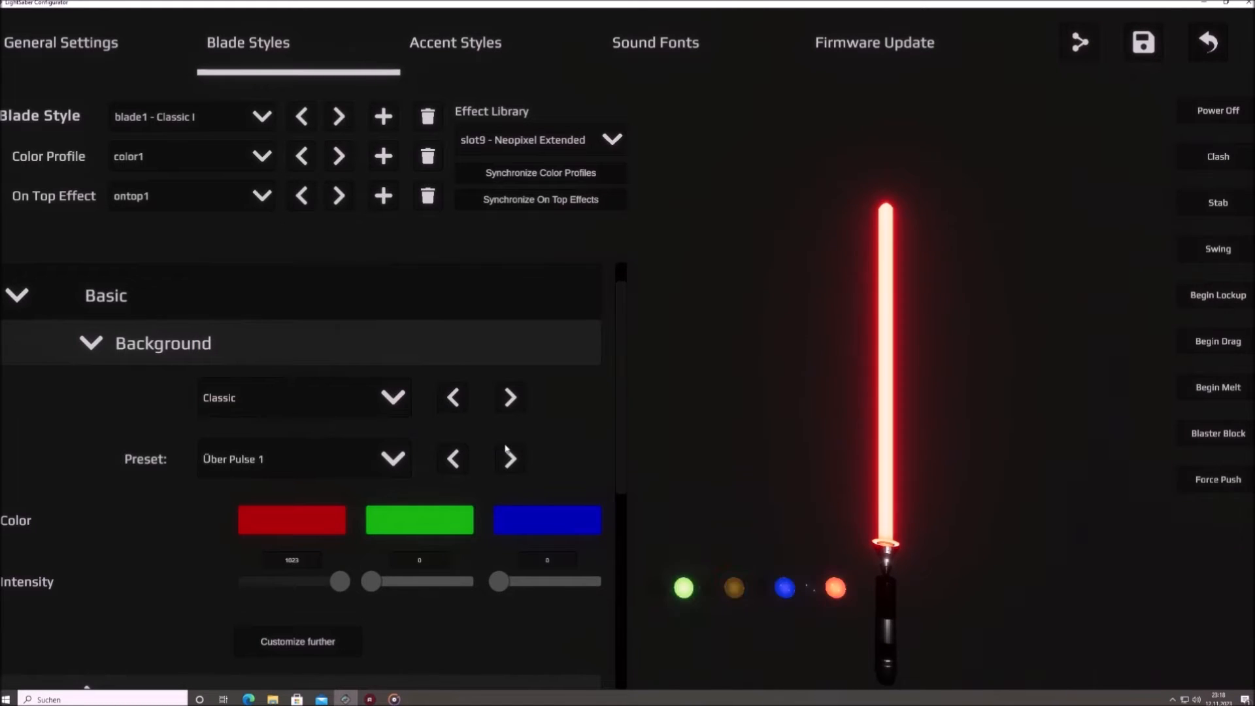
Step: Switch the Background effect to Color Flow and try its Fast Rainbow 2 preset
click(342, 401)
click(339, 468)
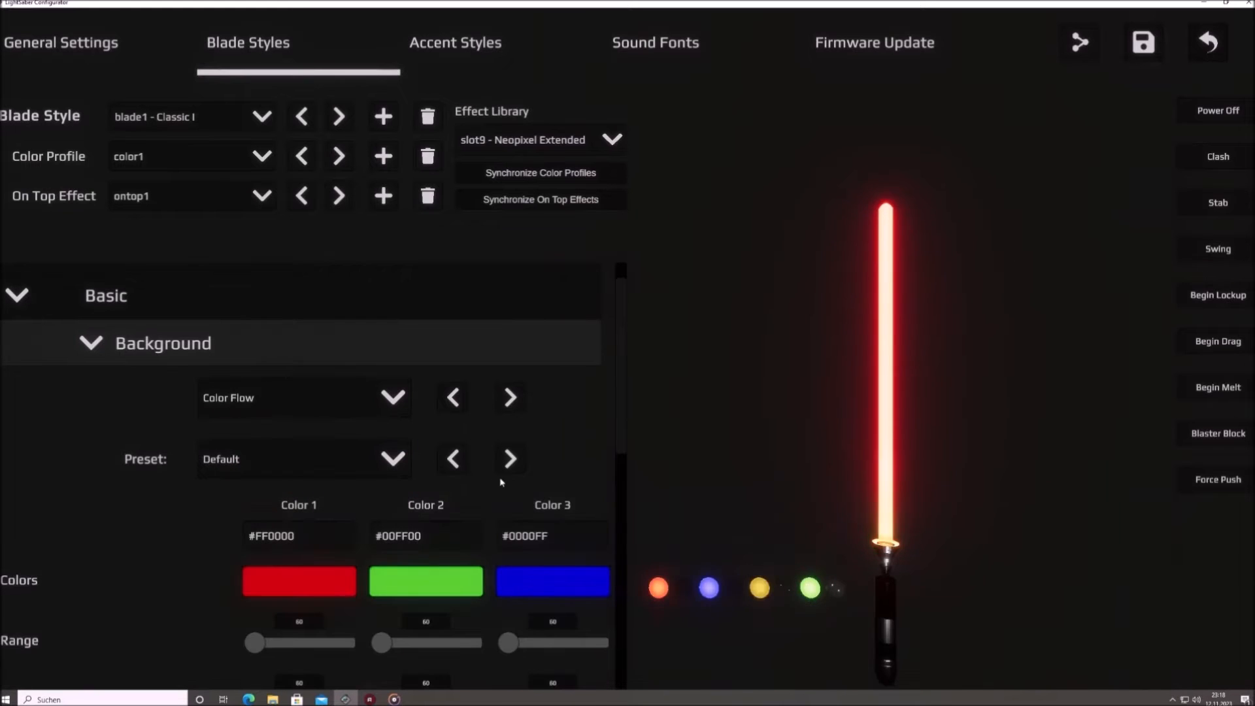
scroll(563, 413, down, 1)
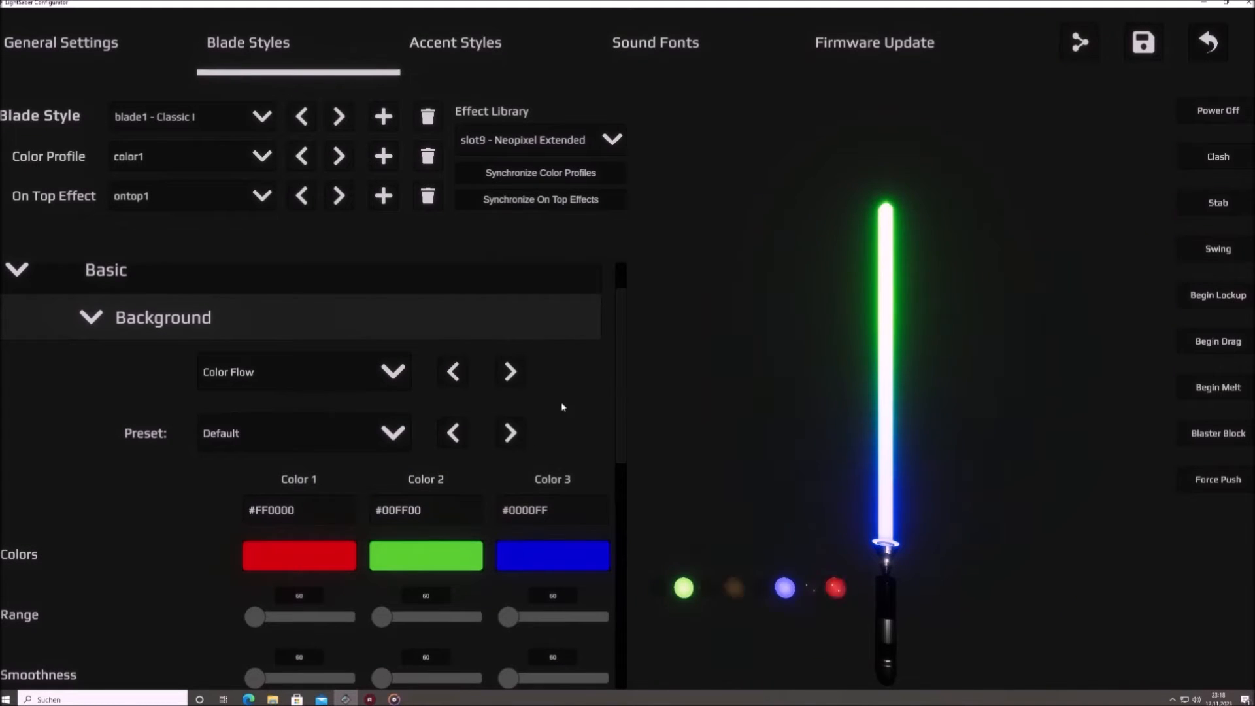
click(336, 437)
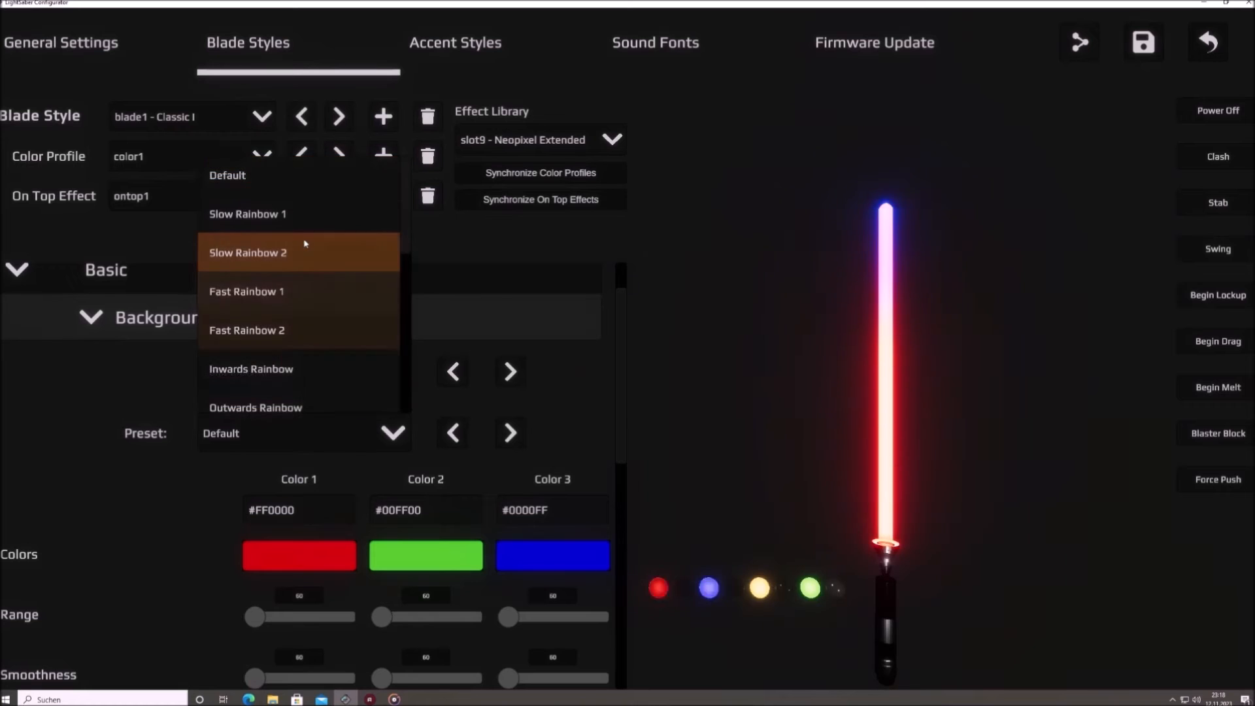
click(297, 331)
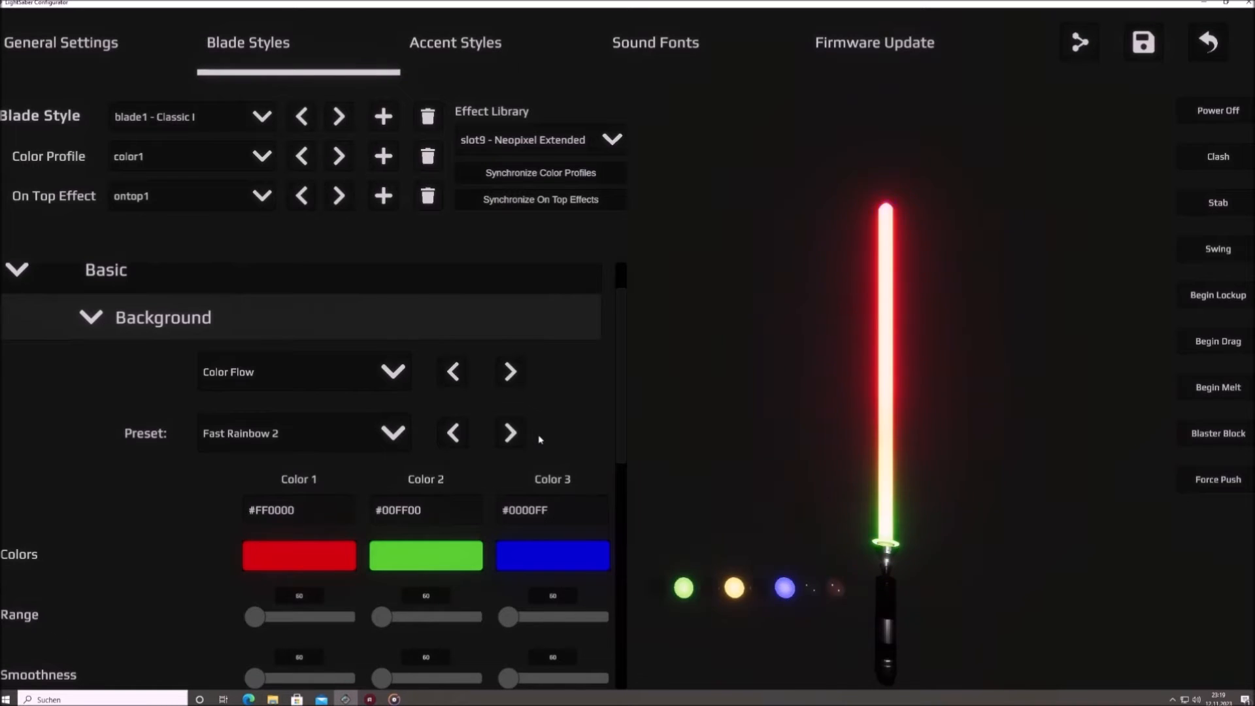
Step: Try the Inwards Rainbow and Outwards Rainbow presets of the Color Flow background in turn
click(338, 433)
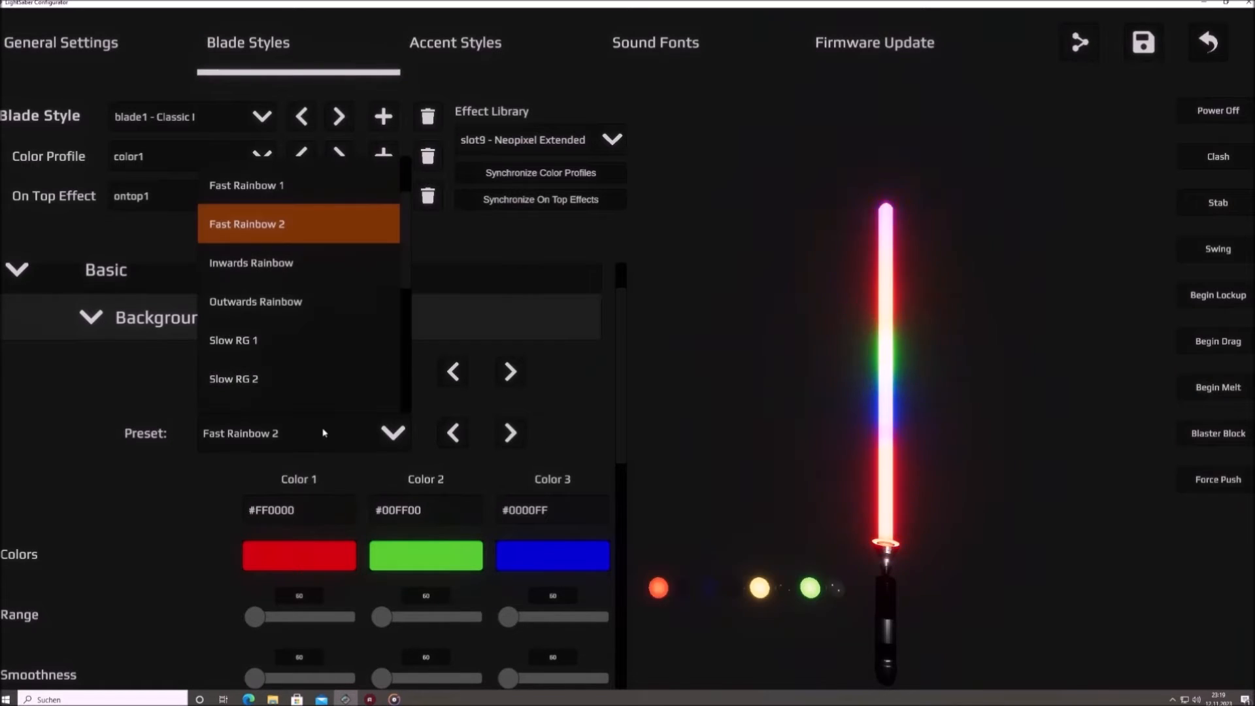
click(303, 273)
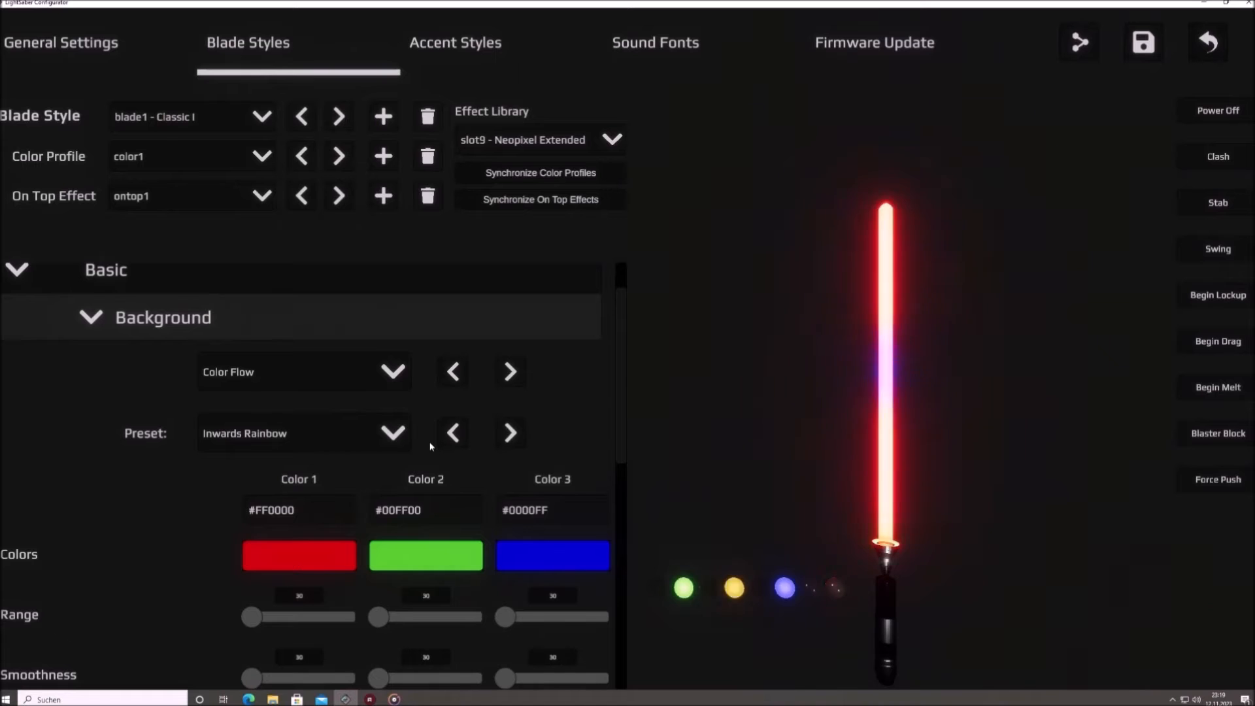
click(392, 433)
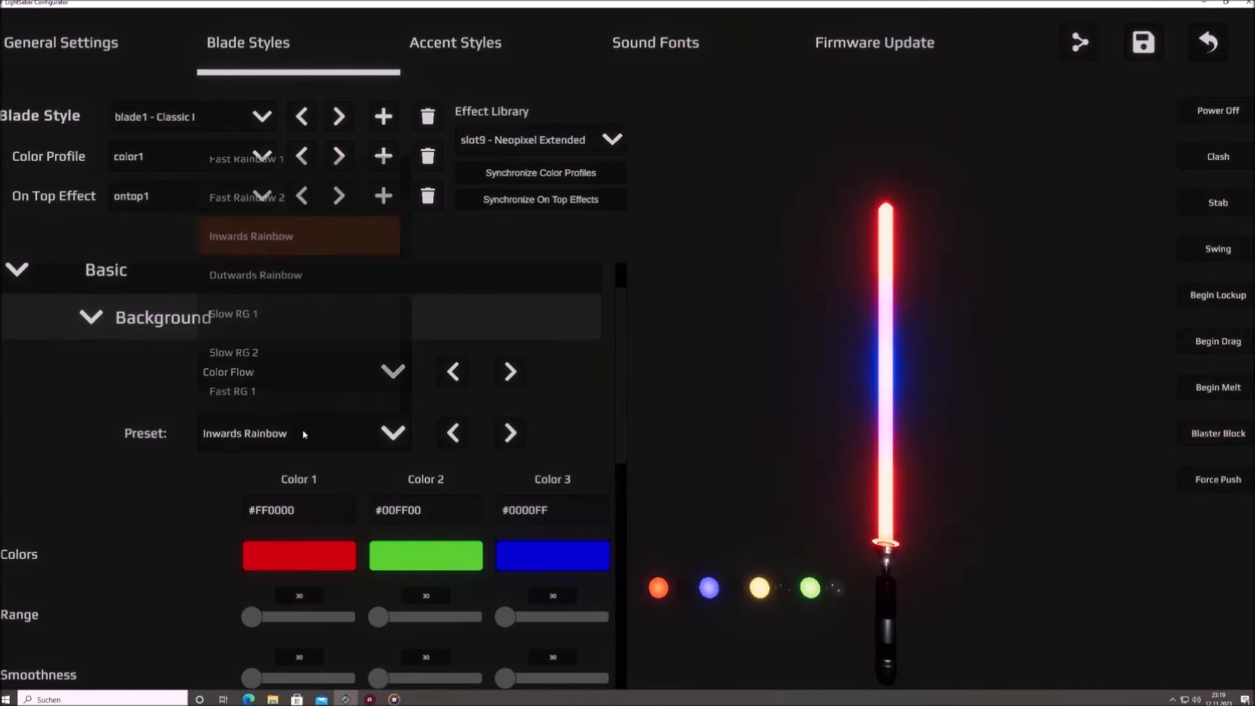
click(291, 275)
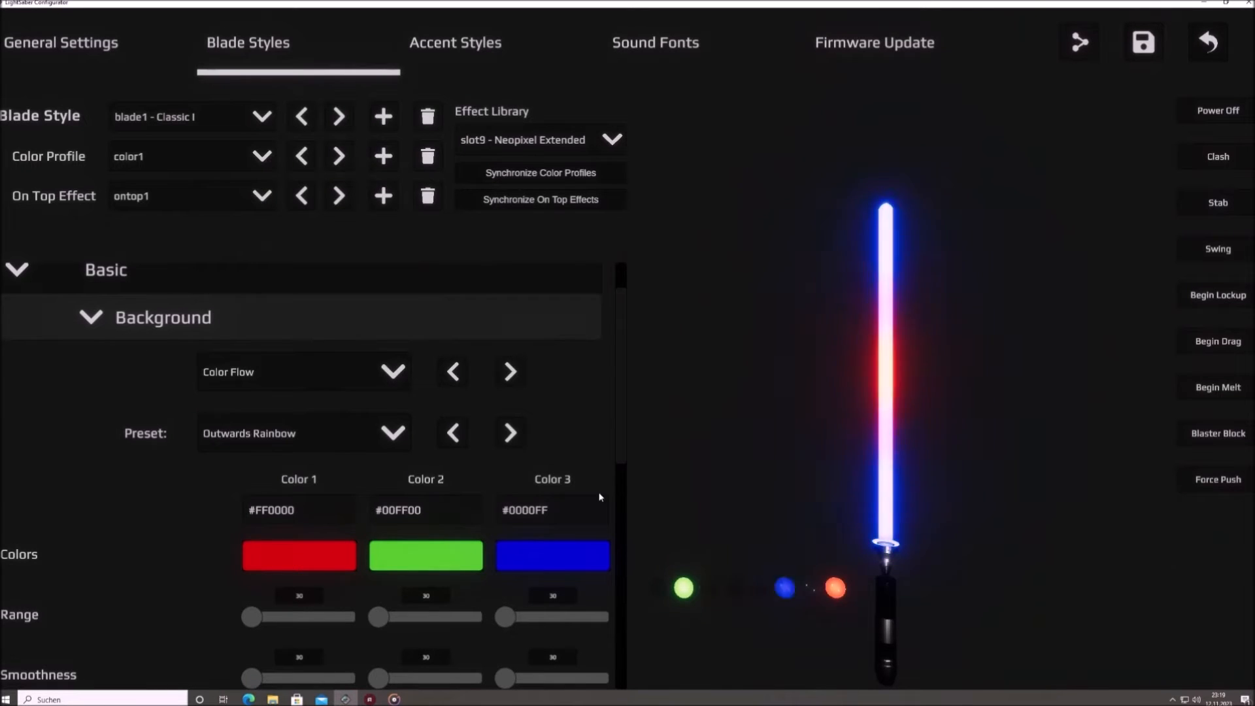
Step: Browse the two-color presets of the Color Flow background and apply Fast BR 2
click(316, 426)
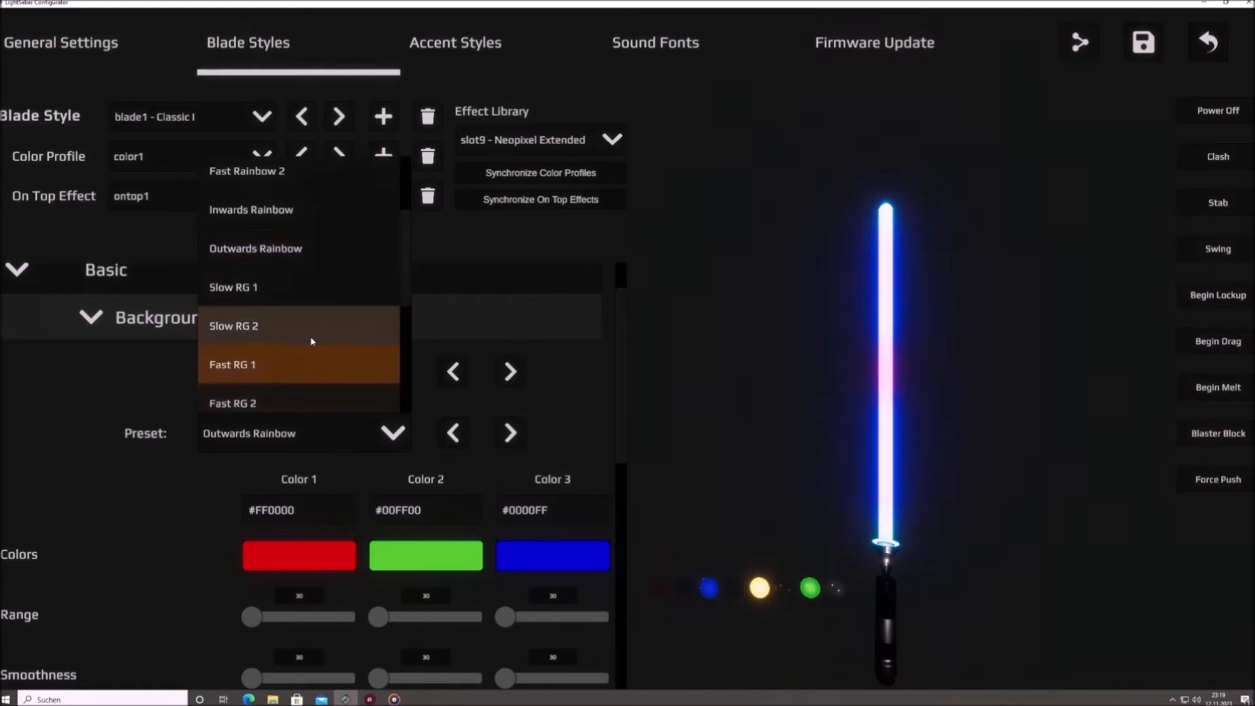
scroll(310, 336, down, 3)
scroll(310, 336, down, 4)
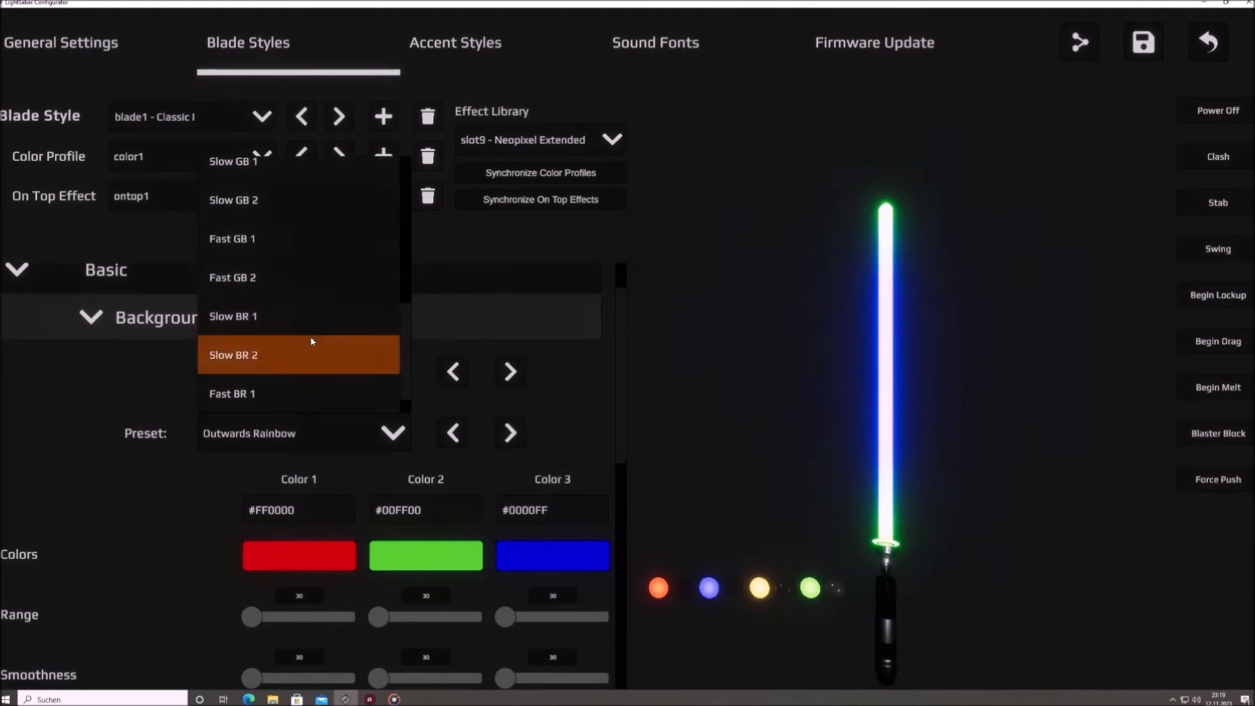
click(291, 393)
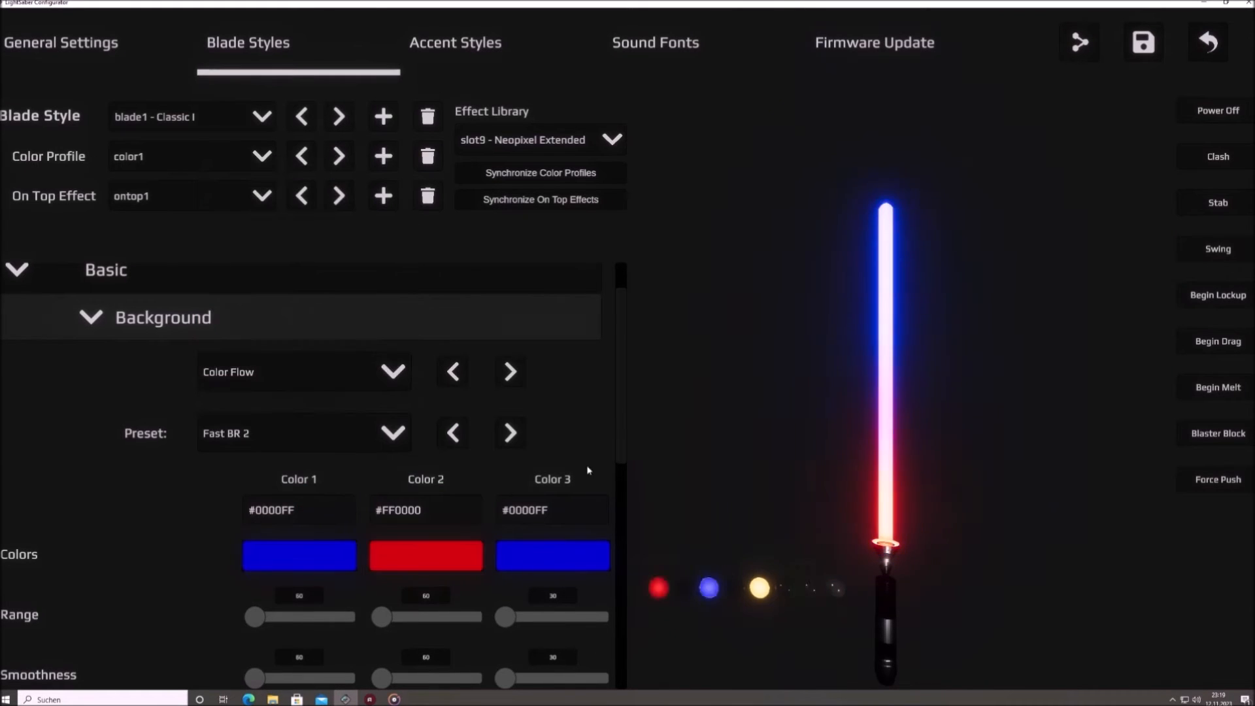
Step: Switch the Background effect to Frozen Pulse and try its presets from Sparse through Slow Hyper Freeze 2, ending on Fast Hyper Freeze 2
click(284, 366)
click(286, 489)
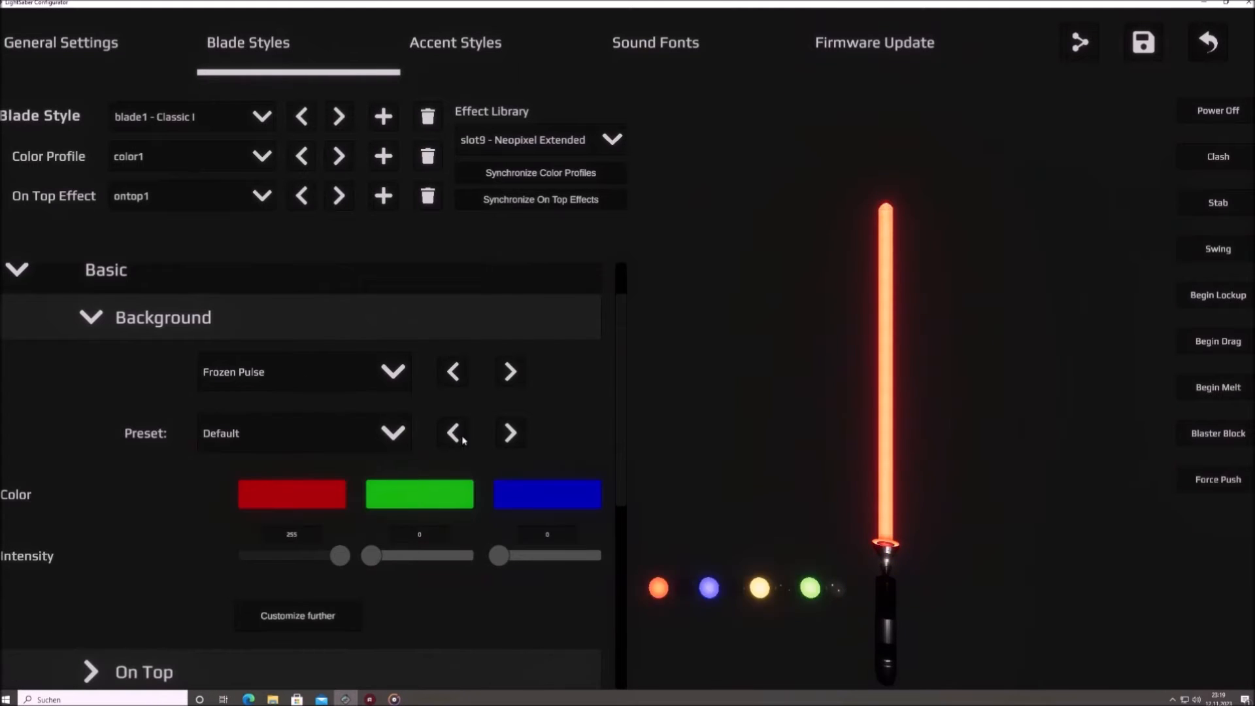
click(514, 430)
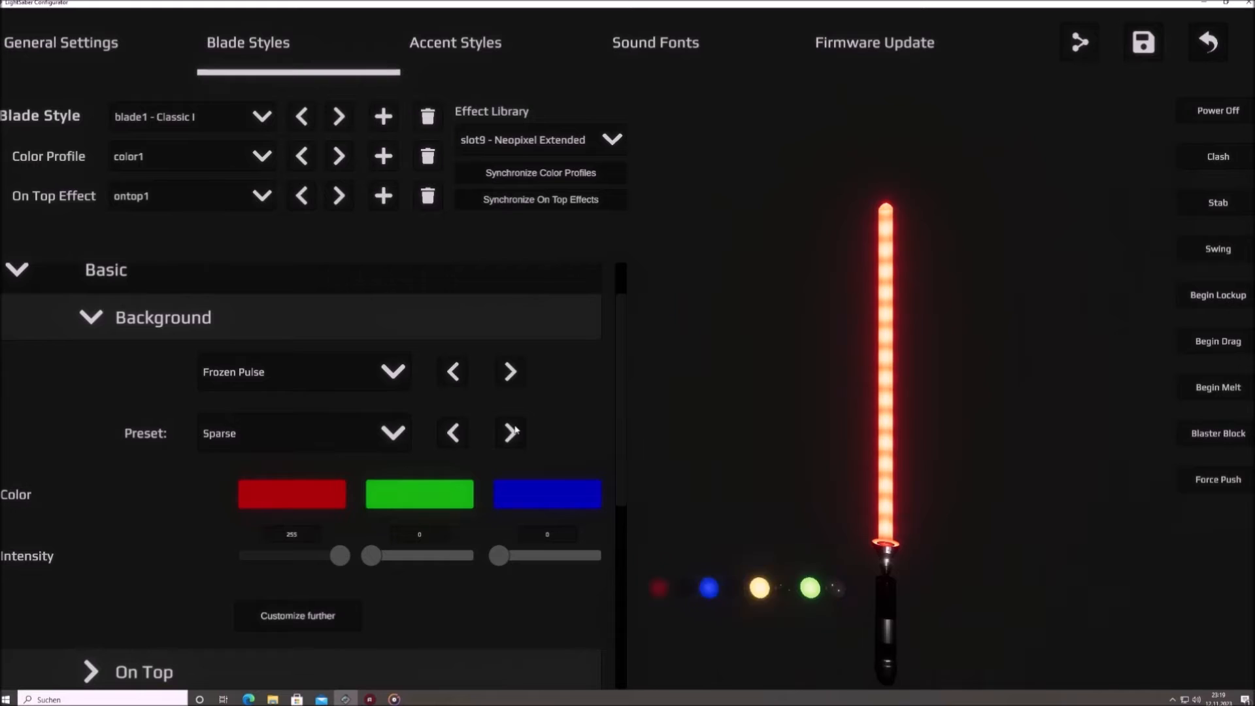
click(514, 431)
click(514, 430)
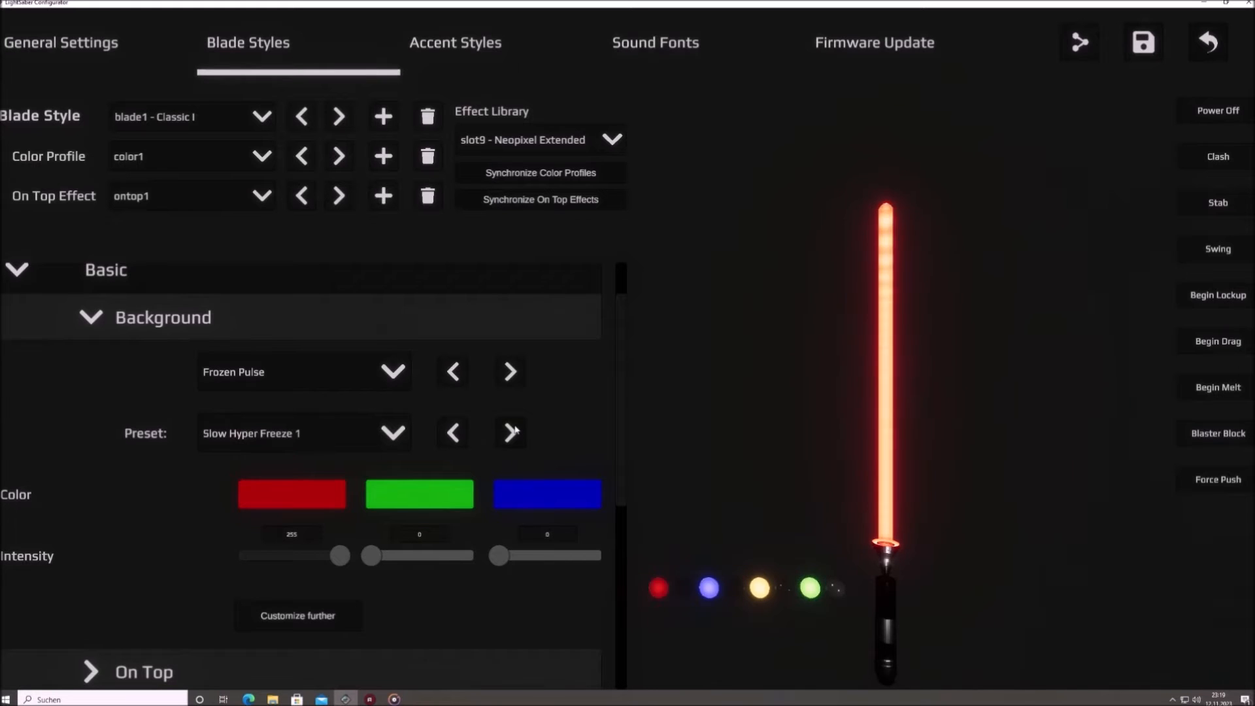
click(303, 435)
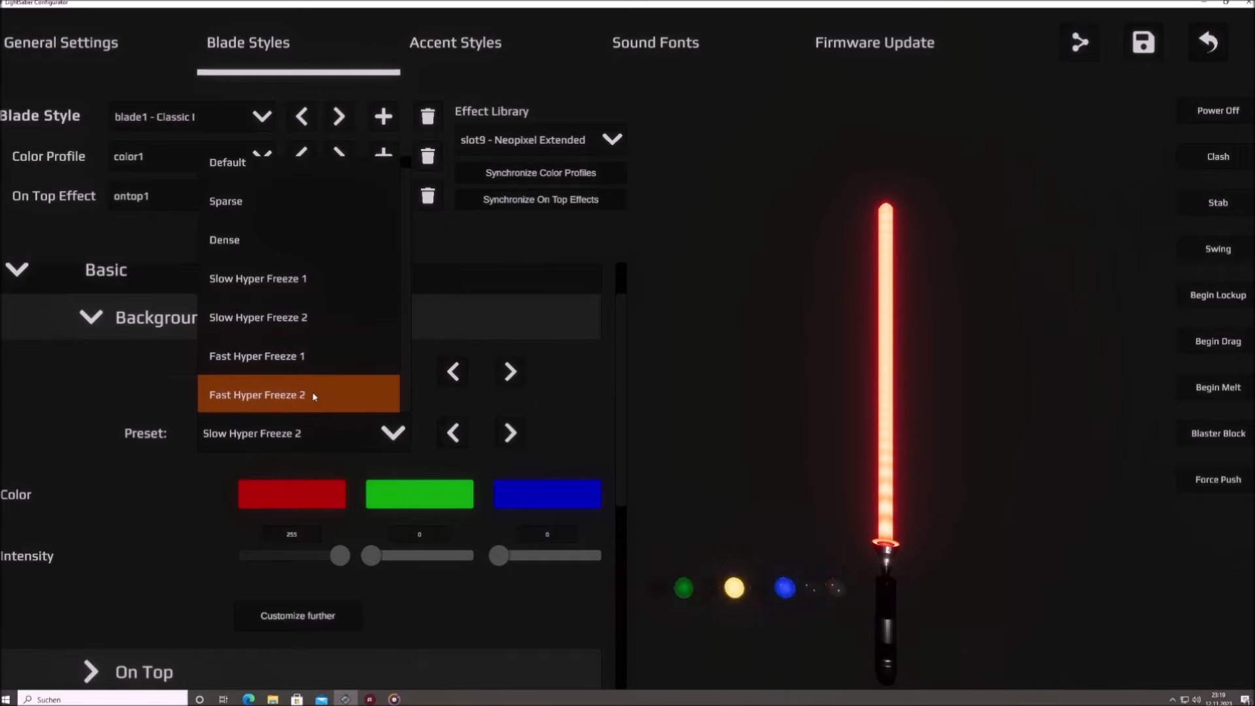
click(314, 396)
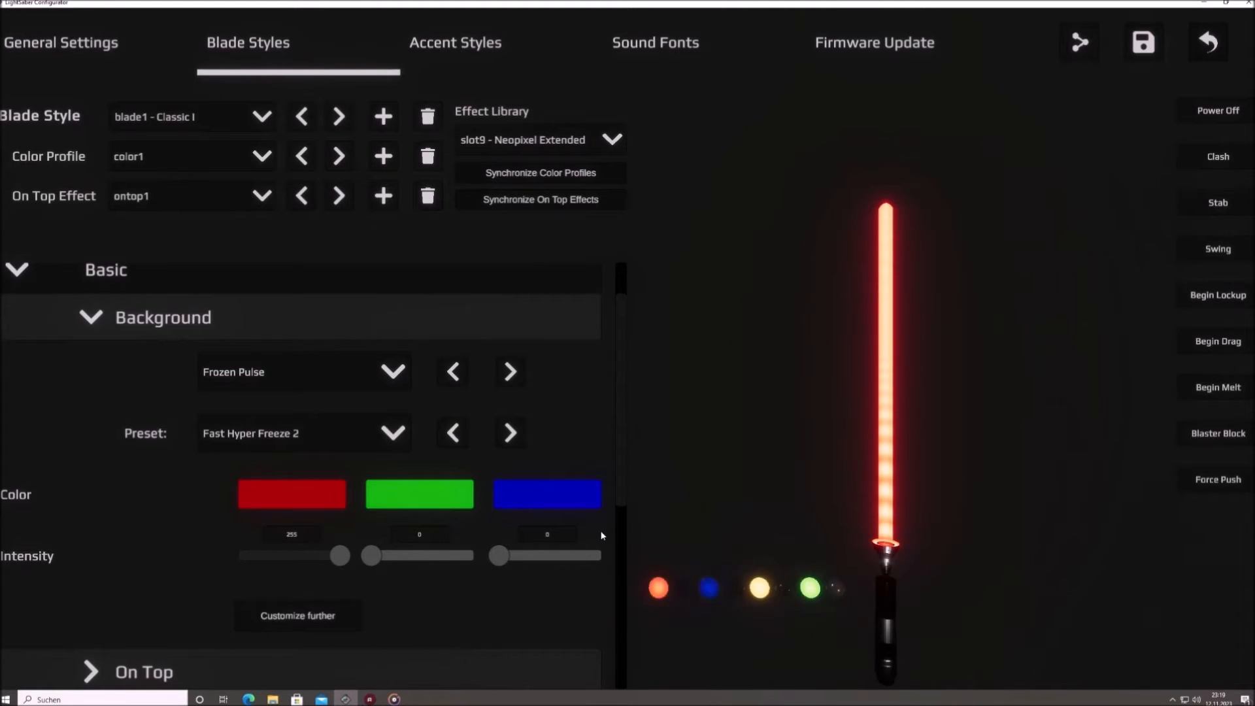
Step: Switch the Background effect to Wave and try its Fast Stable 2 preset
click(298, 372)
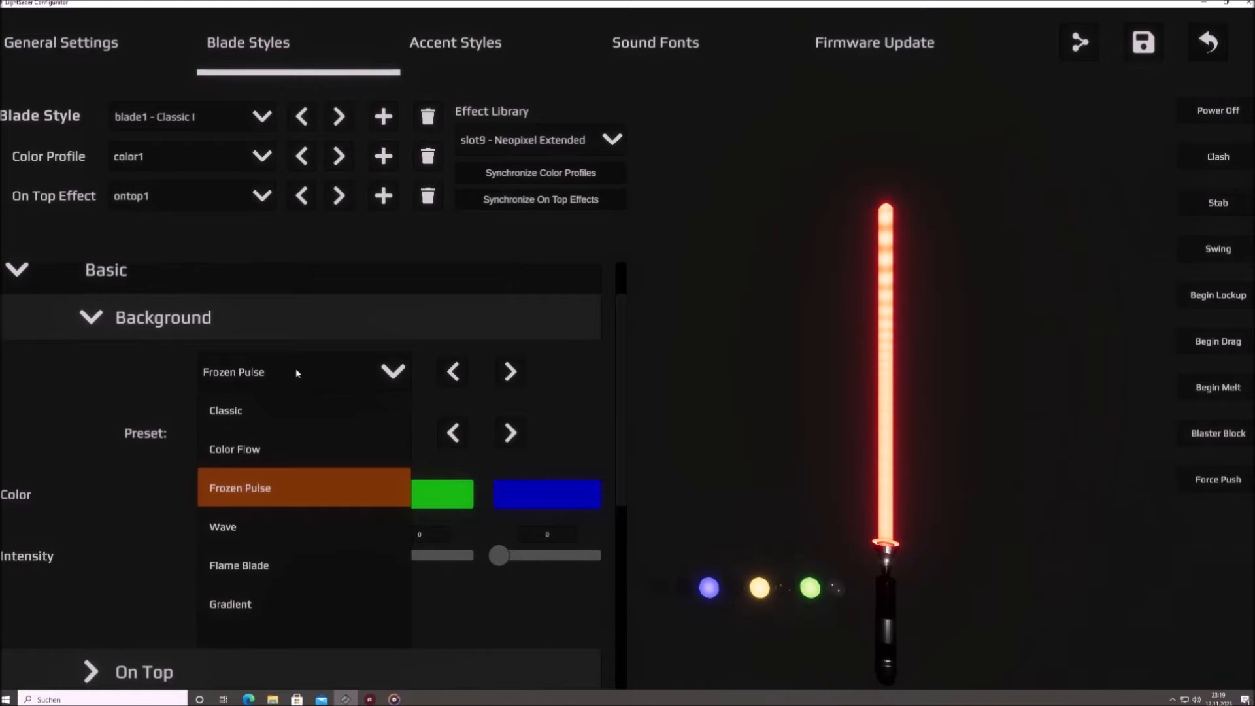
click(277, 535)
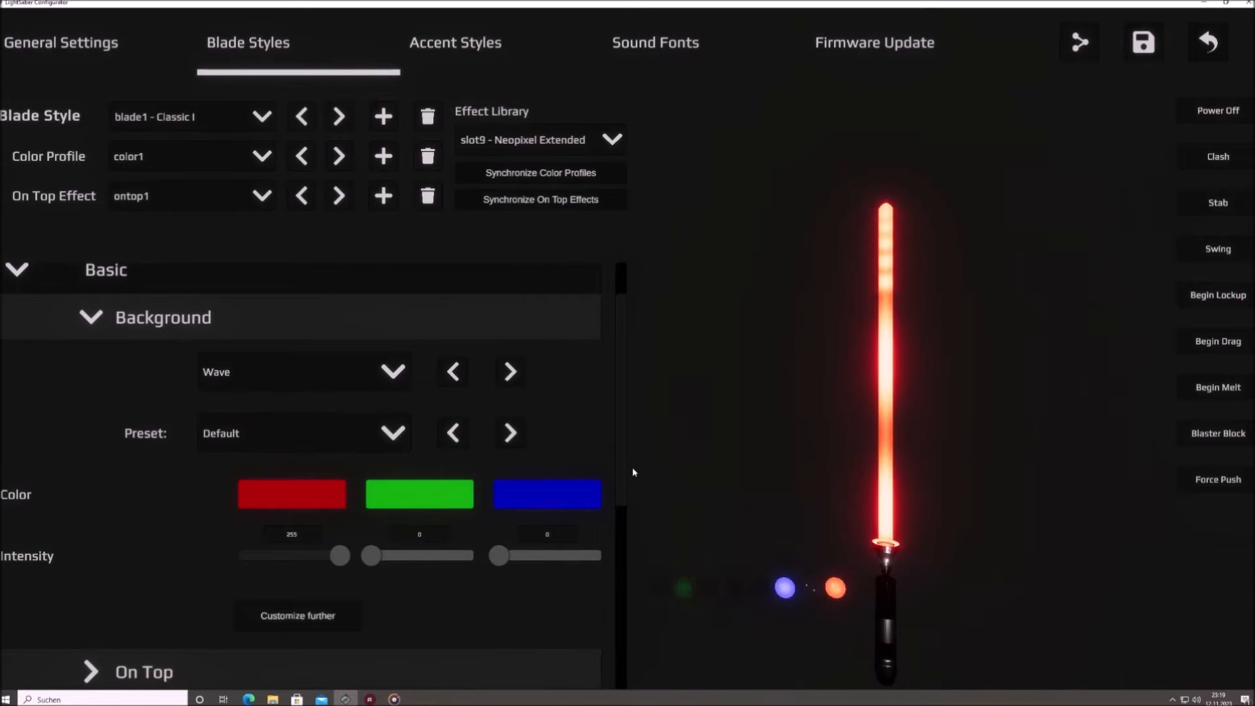
click(357, 431)
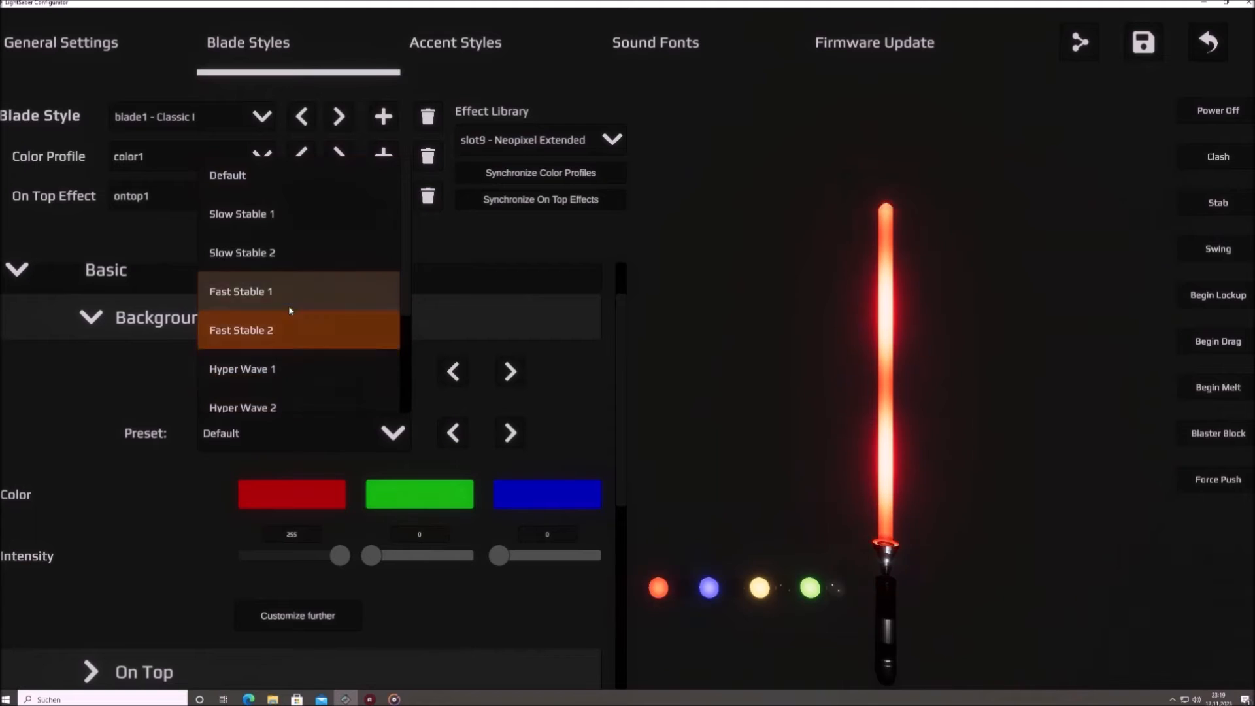
scroll(281, 292, down, 1)
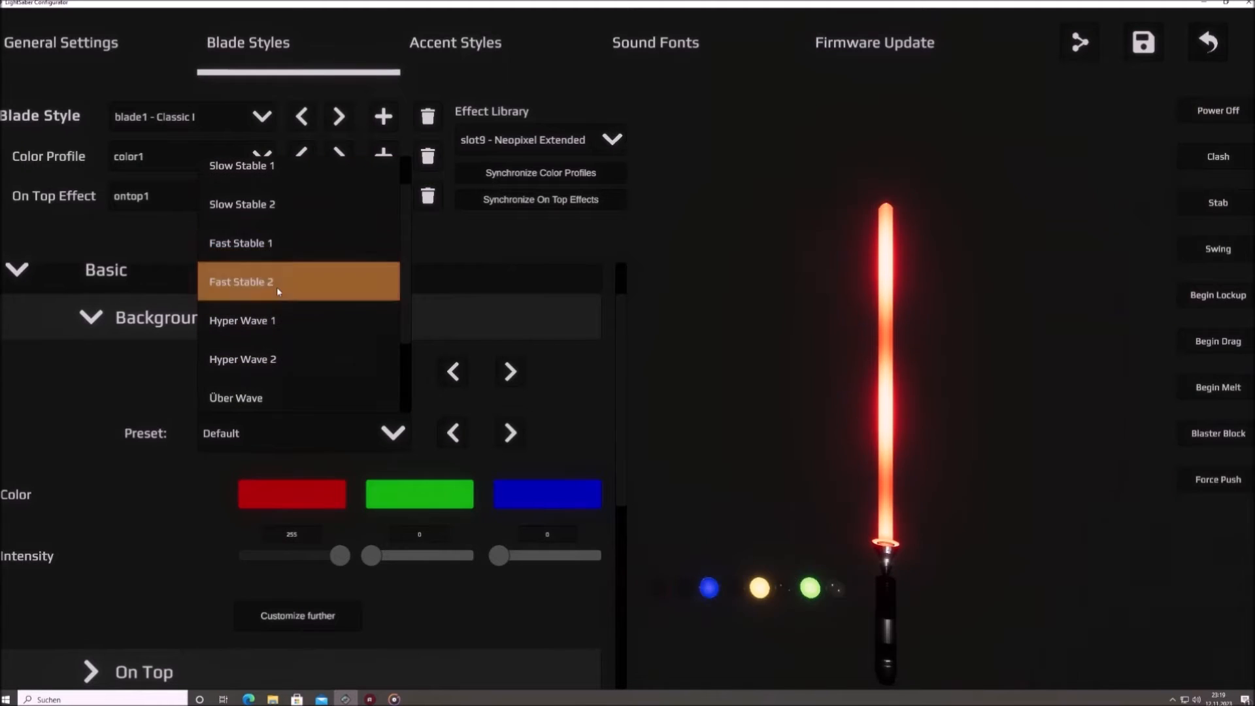
click(276, 288)
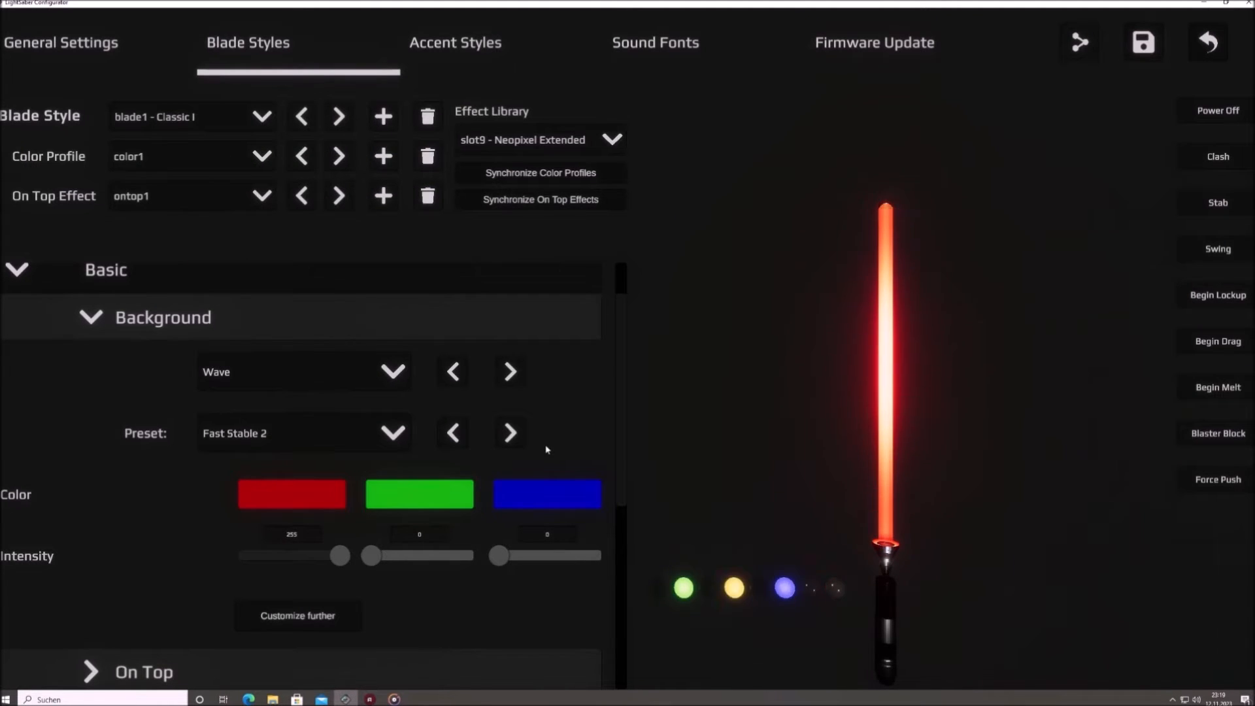
Step: Try the Outwards Stable, Inwards Stable and Railgun presets of the Wave background in turn
click(320, 427)
scroll(307, 346, down, 2)
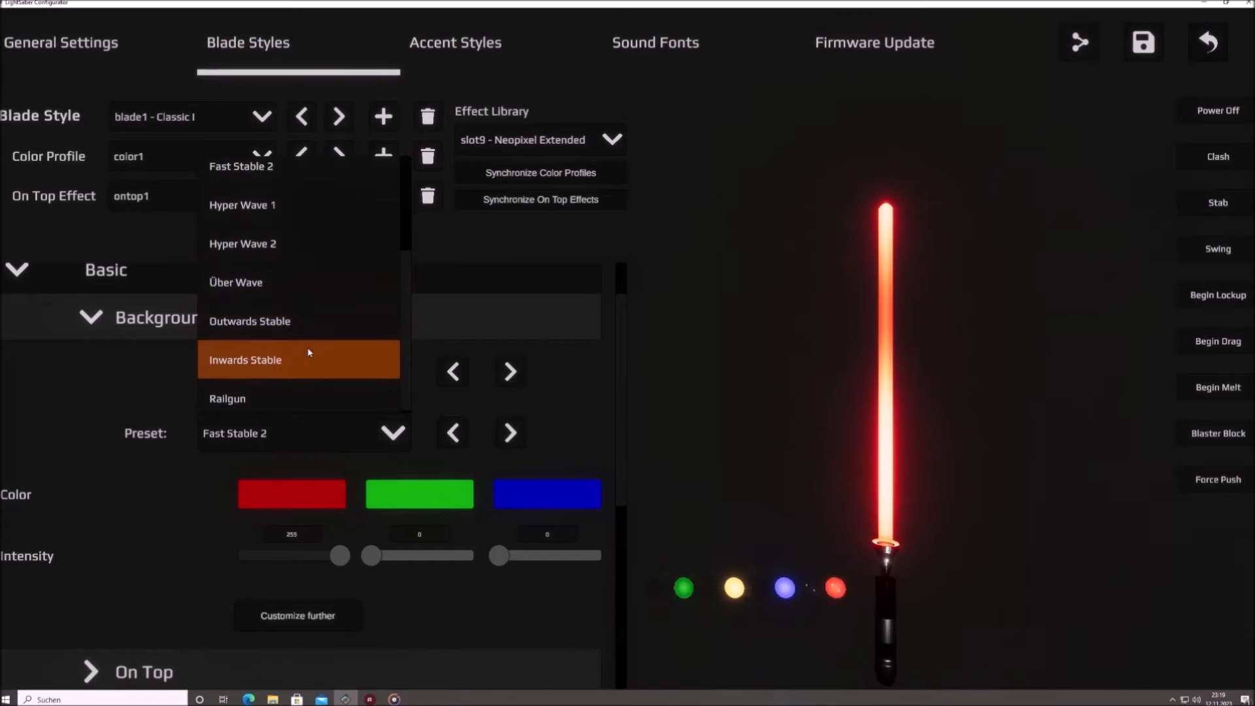
click(316, 320)
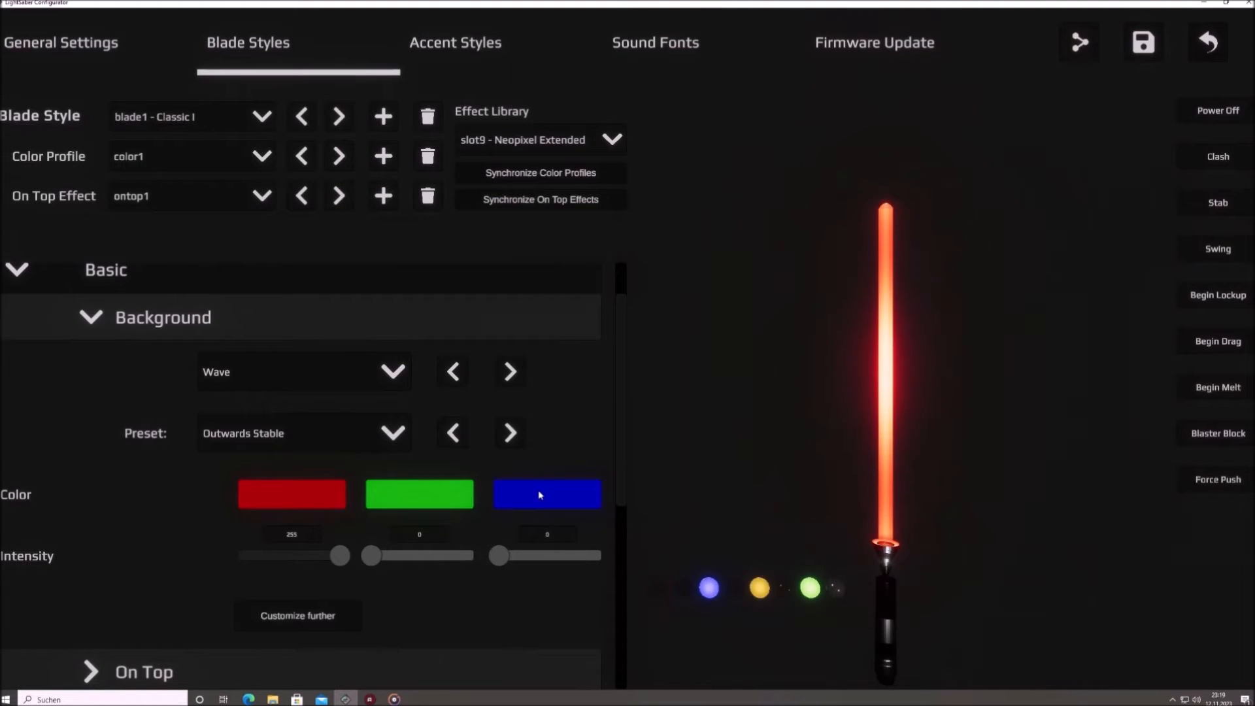
click(332, 440)
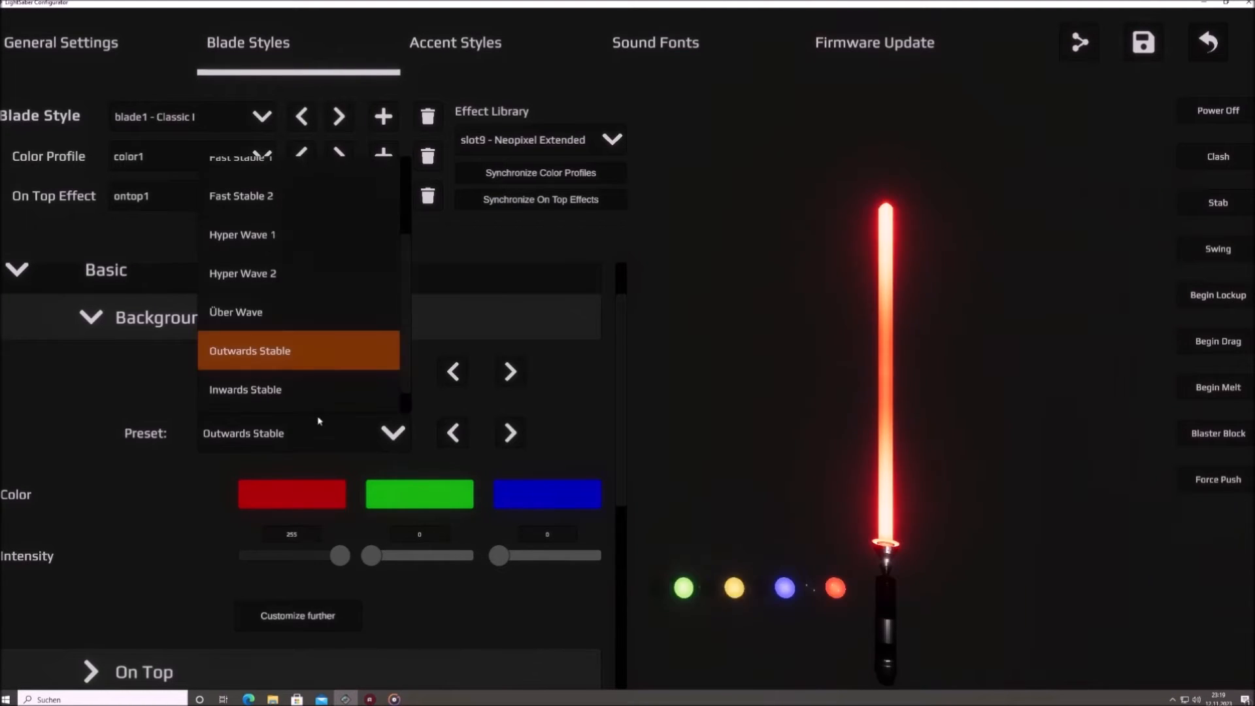
click(294, 383)
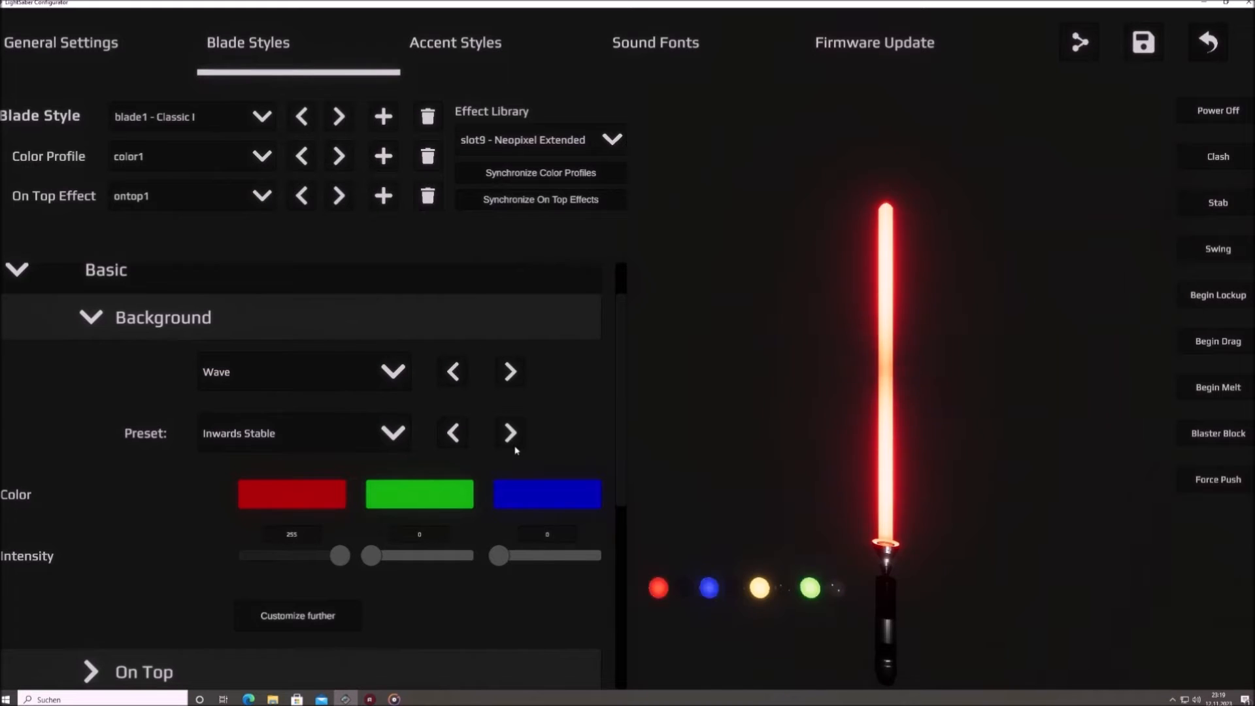
click(329, 437)
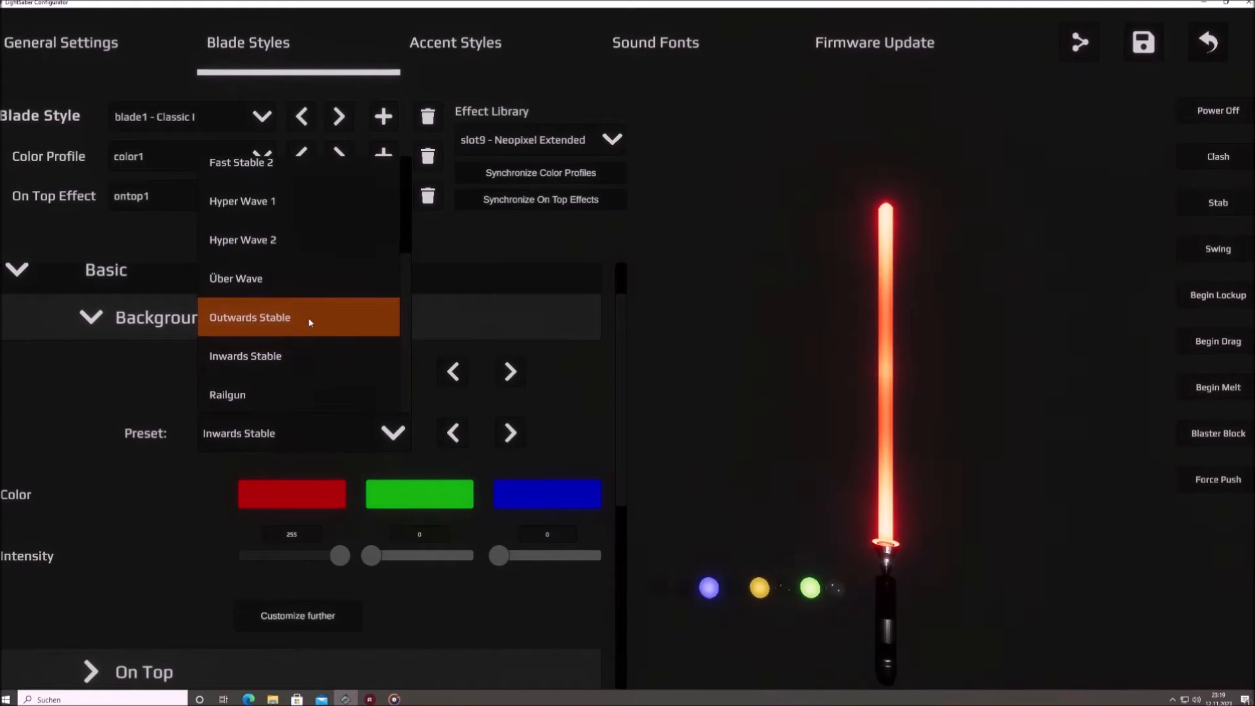
click(295, 396)
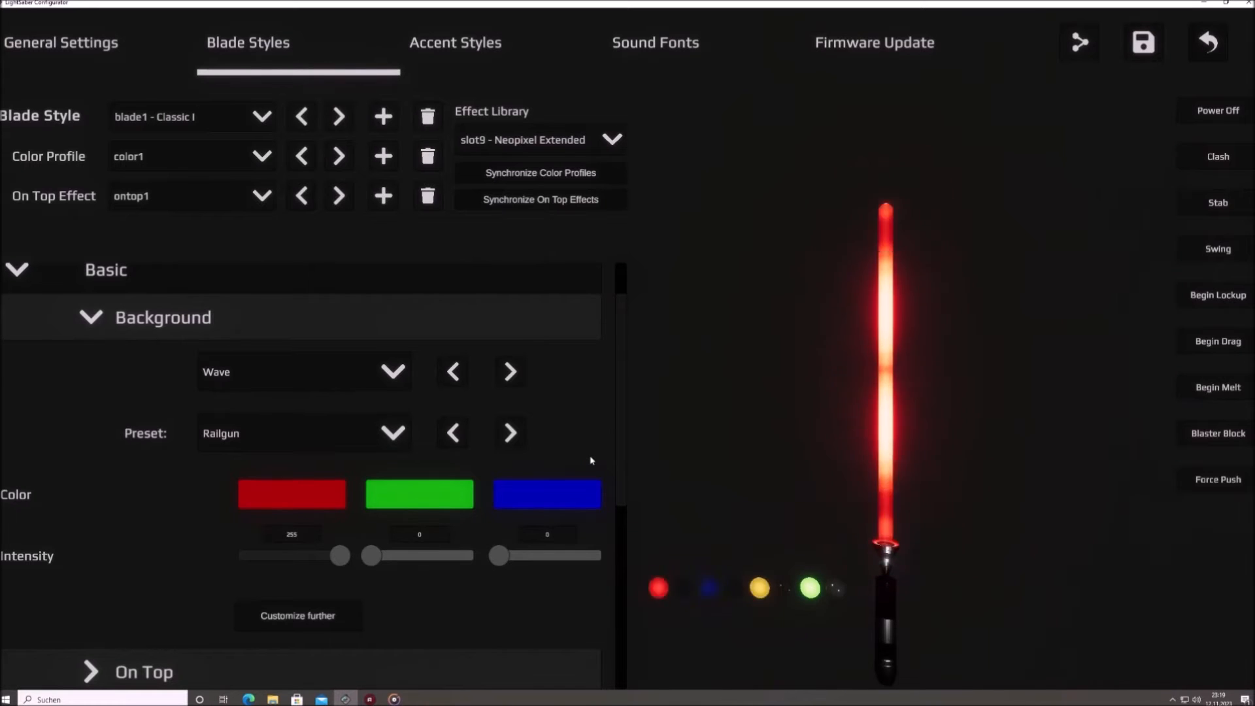
Step: Switch the Background effect to Flame Blade and step through its presets Flame 1 and Flame 2 to Flame 3
click(335, 376)
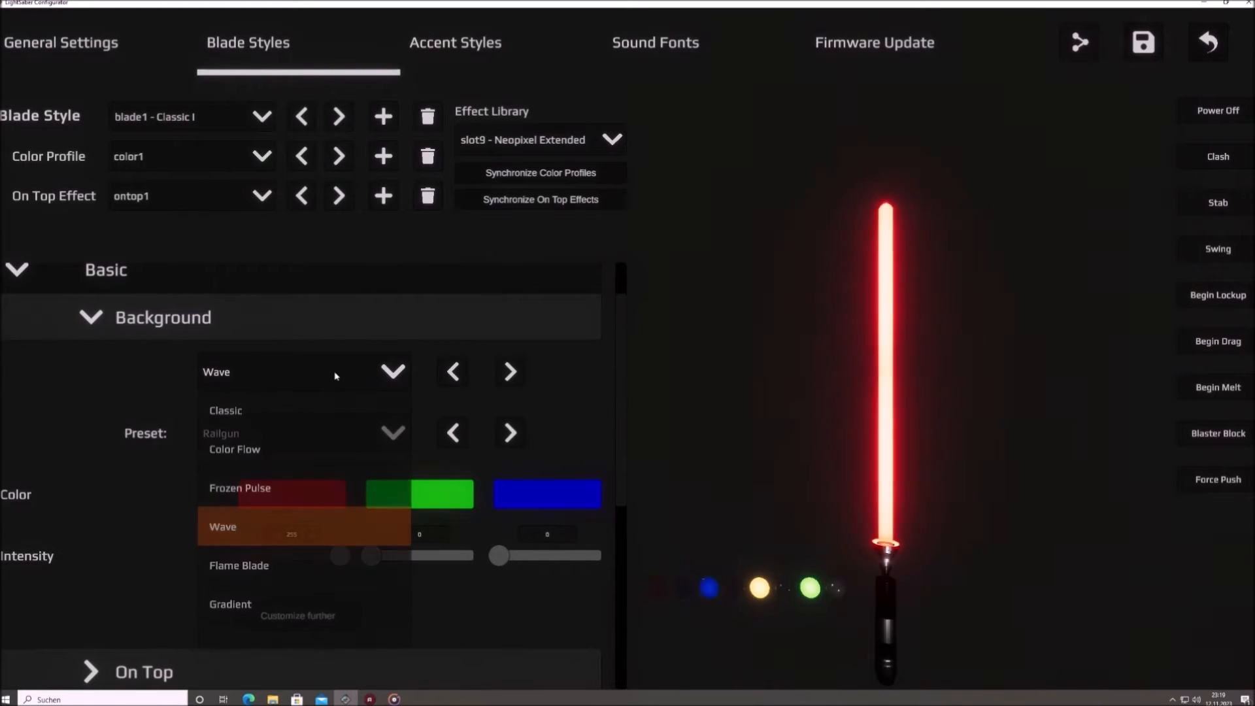
click(303, 562)
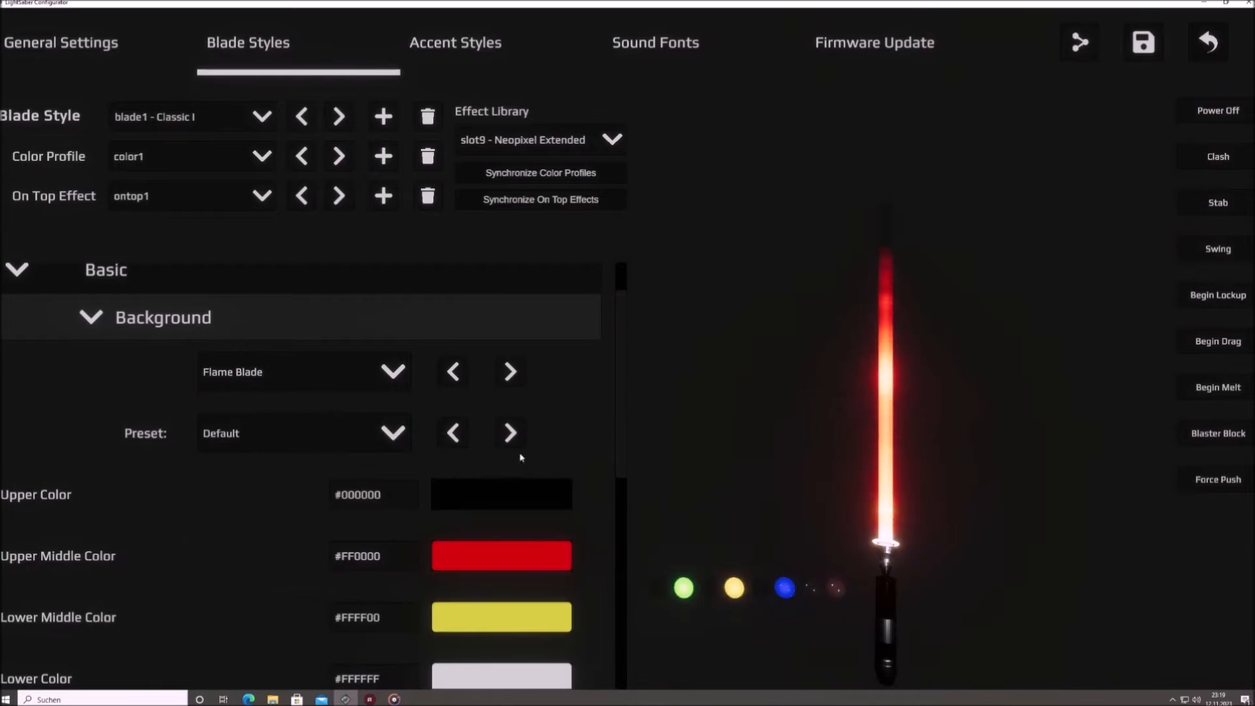
click(513, 432)
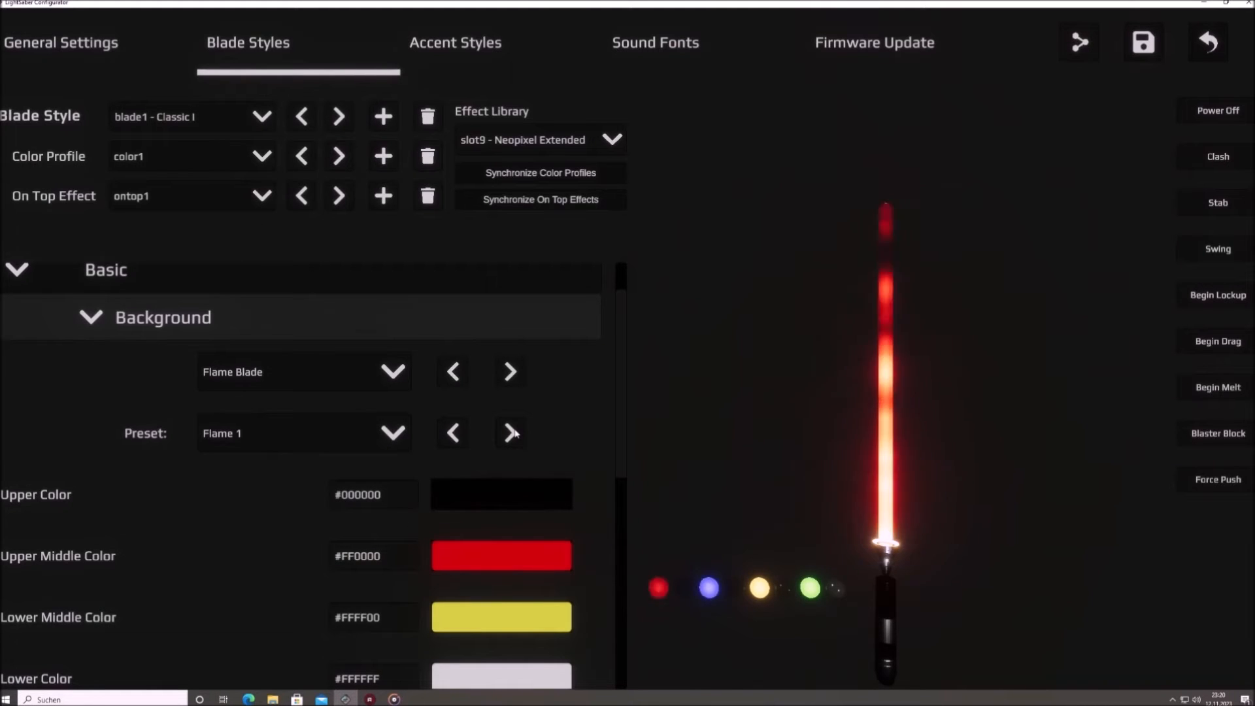
click(513, 432)
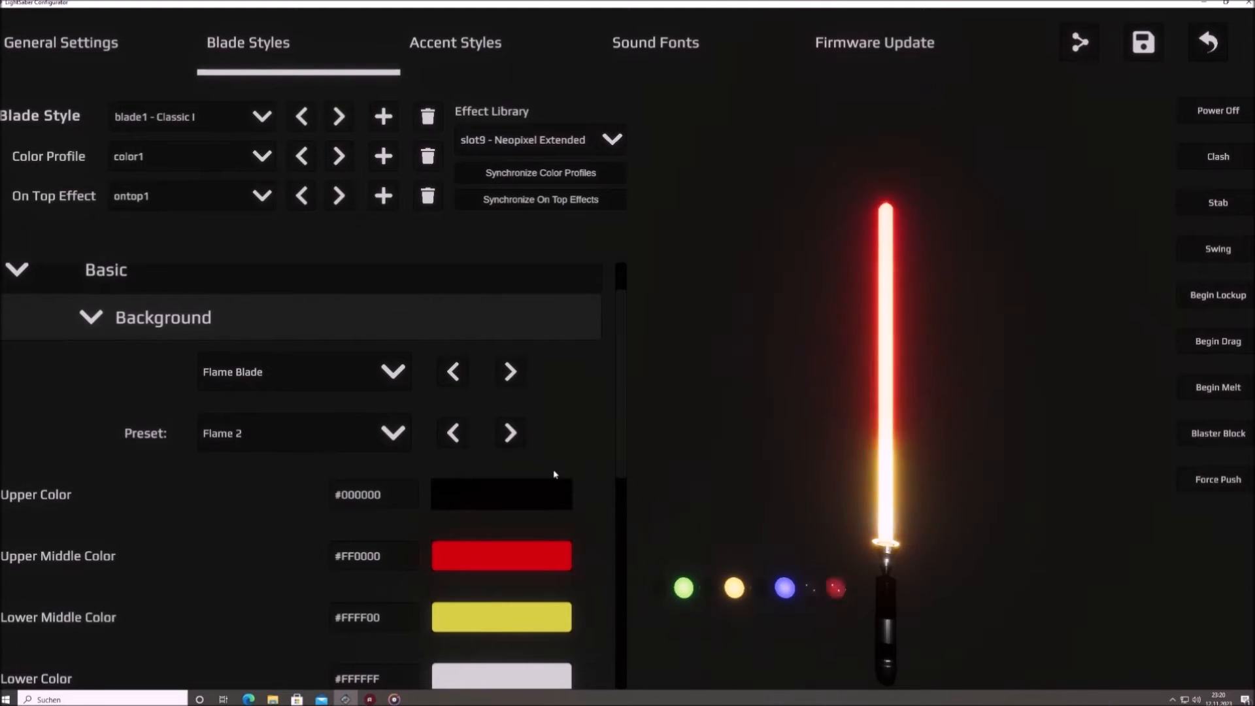
click(515, 441)
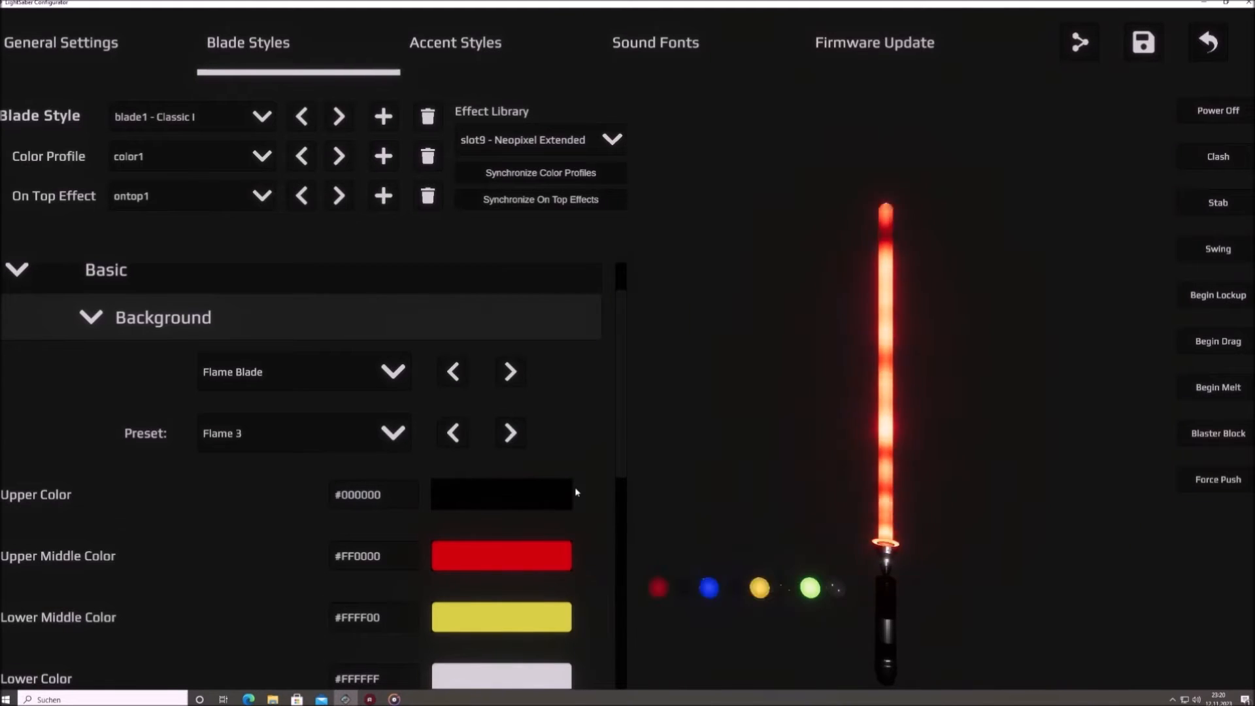
Step: Try the remaining Flame Blade background presets in turn: Flame 4, Flame 5, Sauron 1 and Sauron 2
click(512, 433)
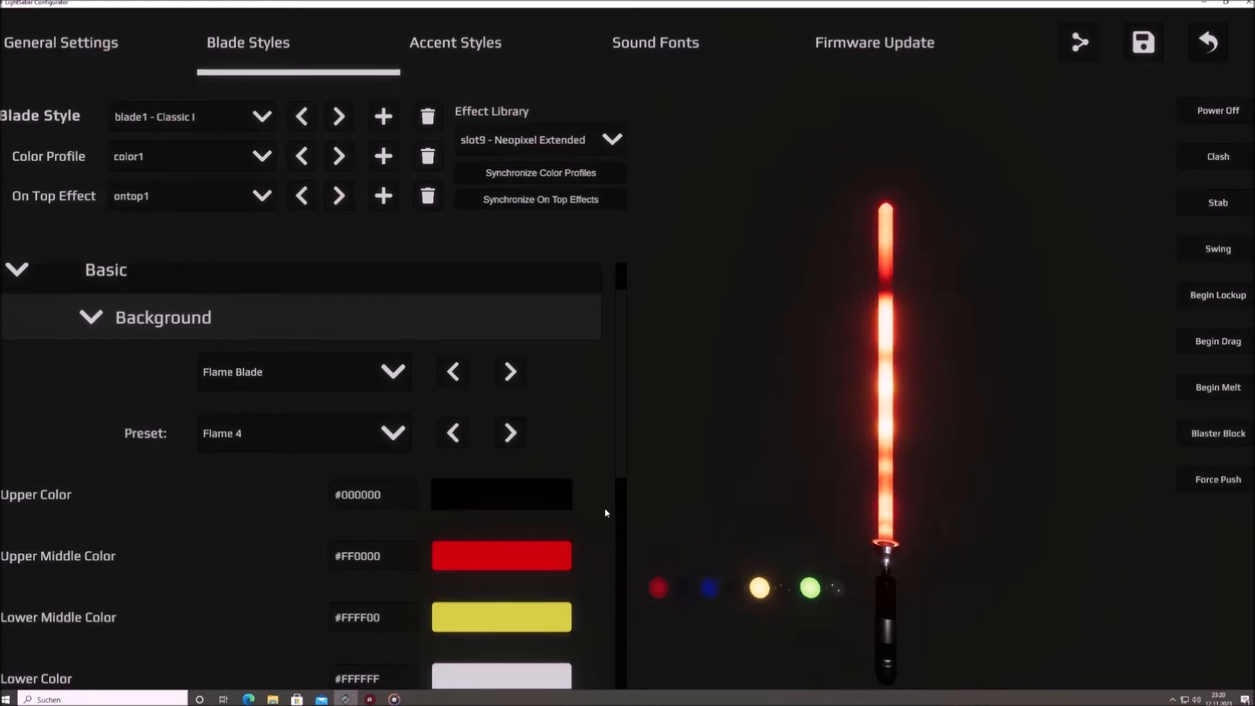
click(510, 432)
click(318, 431)
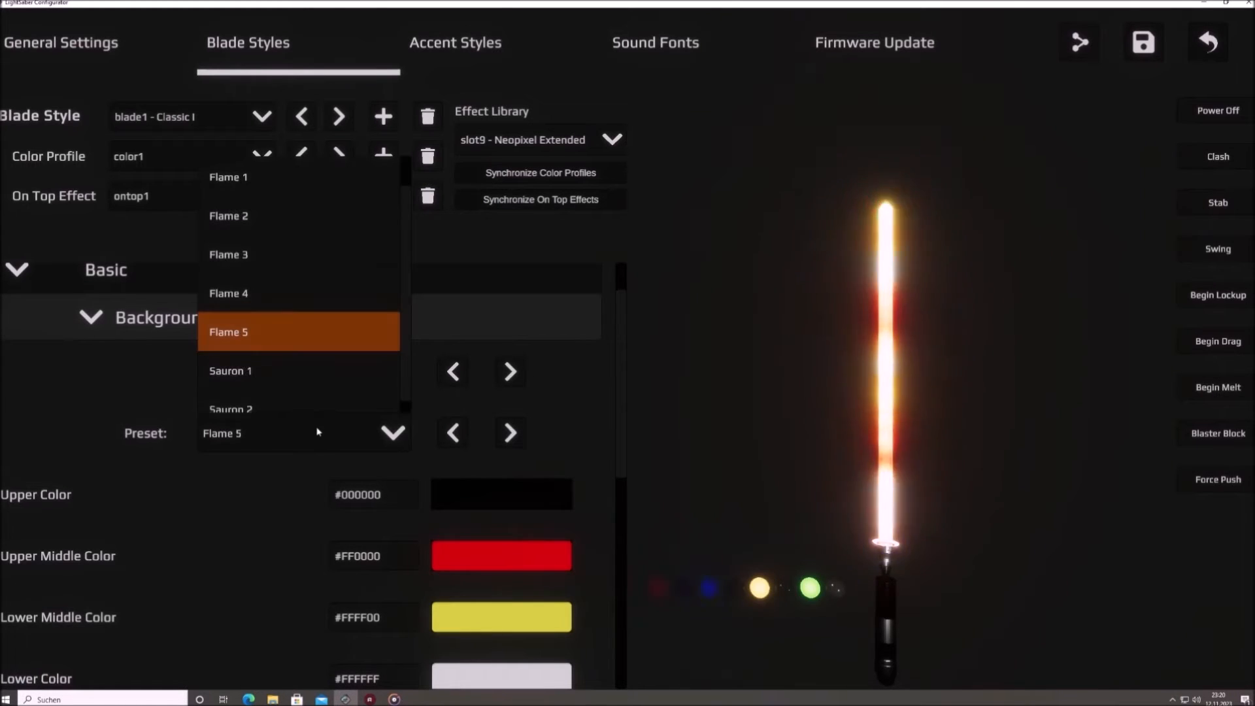
click(329, 354)
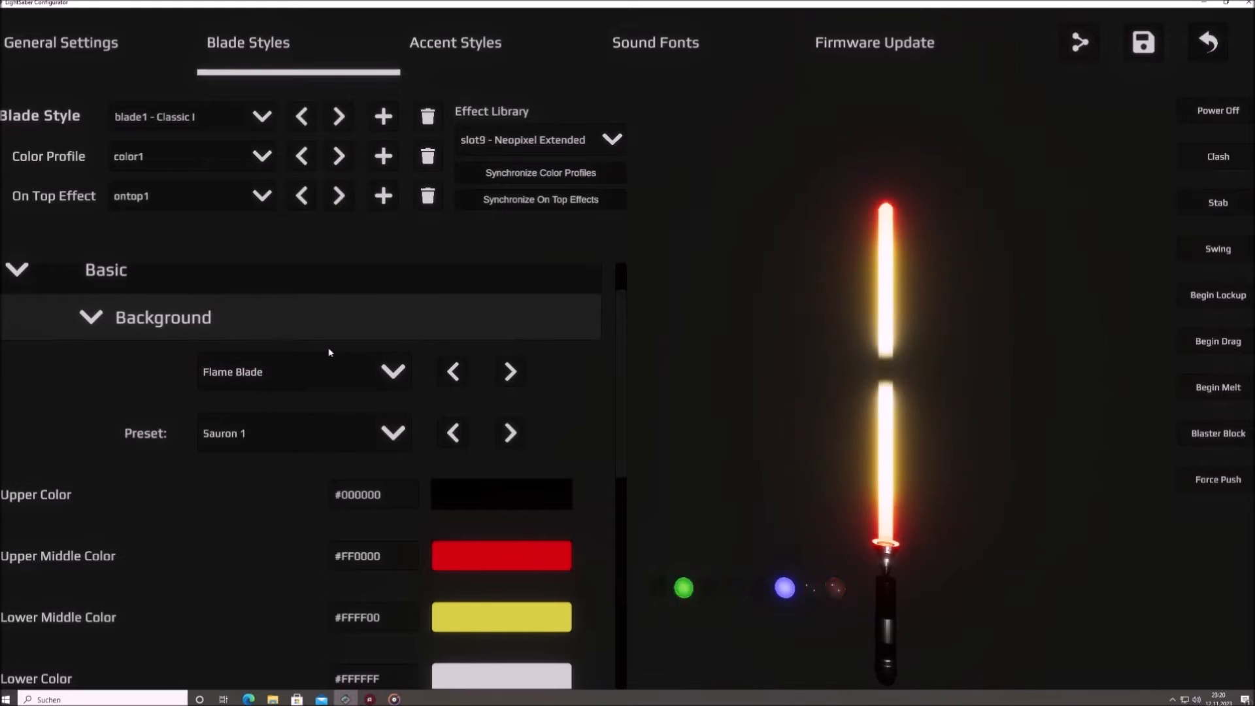
click(307, 440)
click(274, 391)
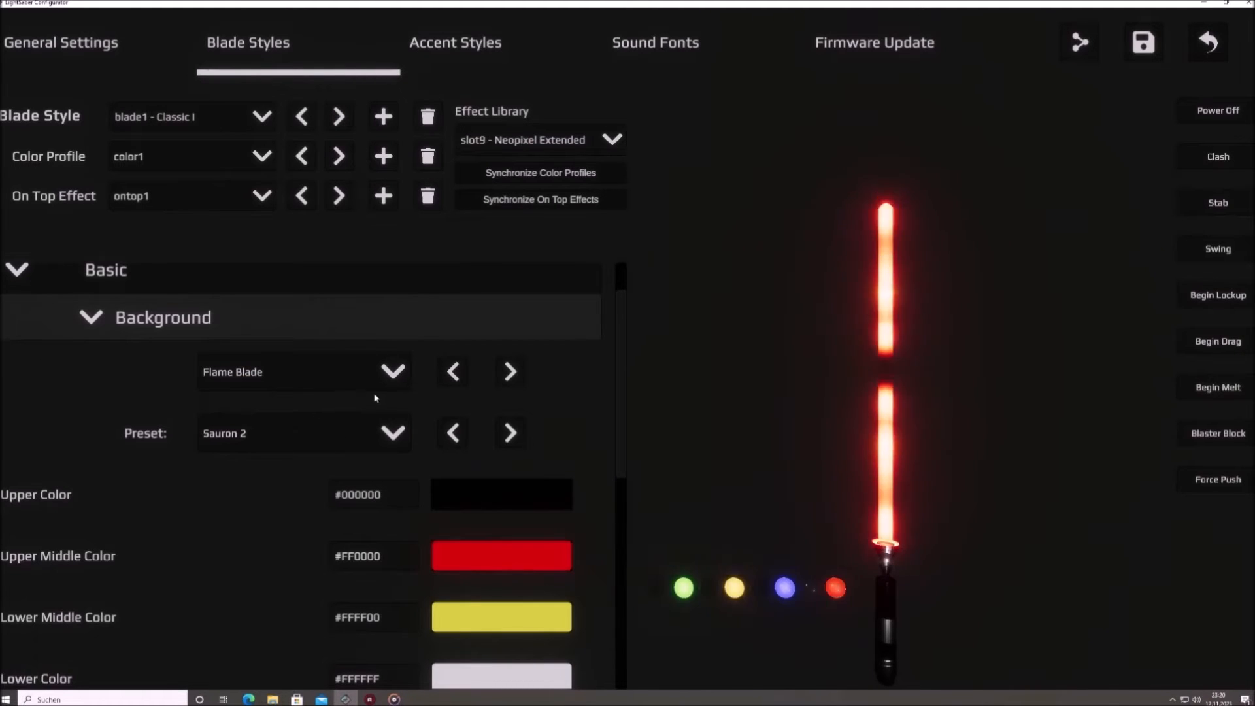
Step: Switch the Background effect to Gradient and try its presets Gradient 1 and Gradient 2
click(351, 373)
click(287, 604)
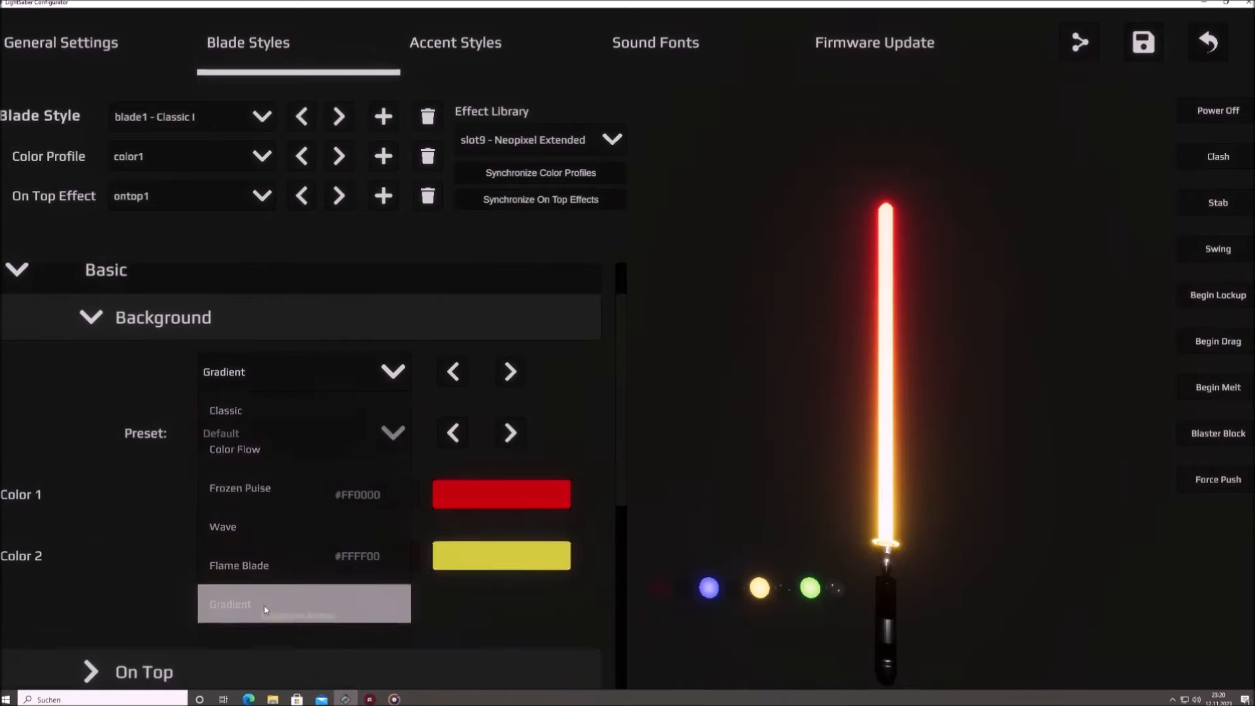
click(293, 435)
click(261, 514)
click(291, 439)
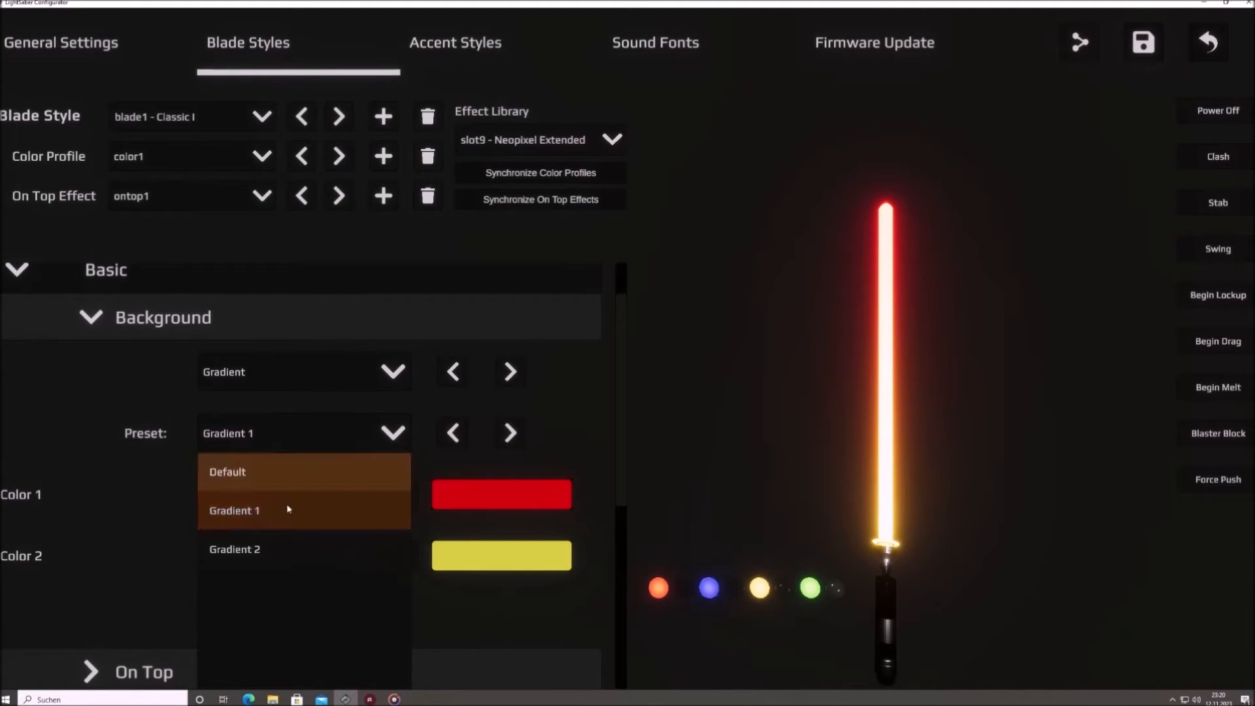
click(277, 541)
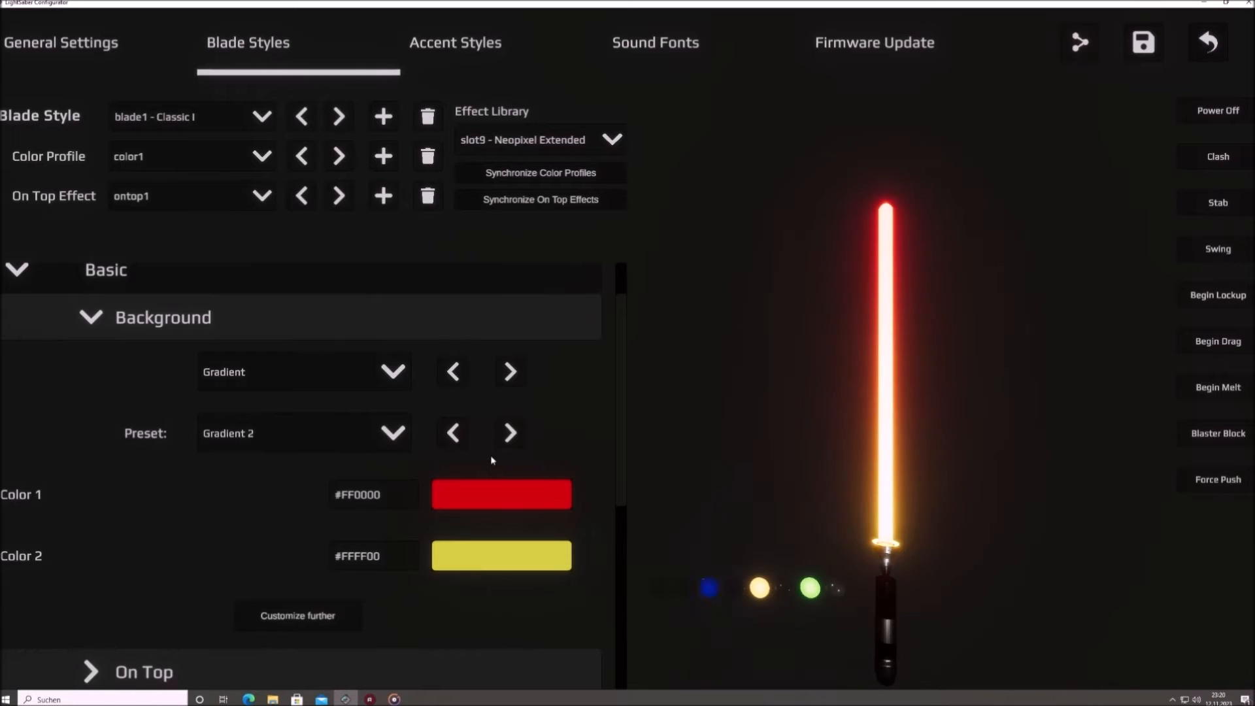
Step: Set the Background effect back to Classic and power off the previewed blade
click(353, 370)
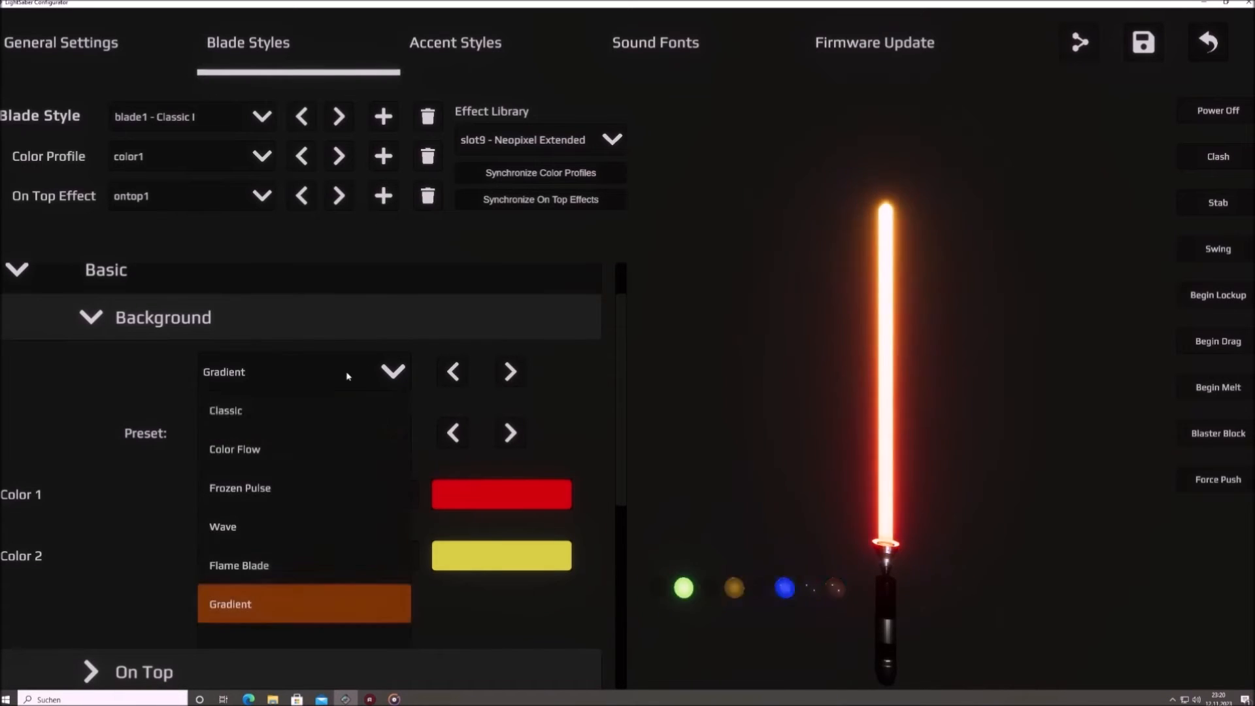
click(325, 416)
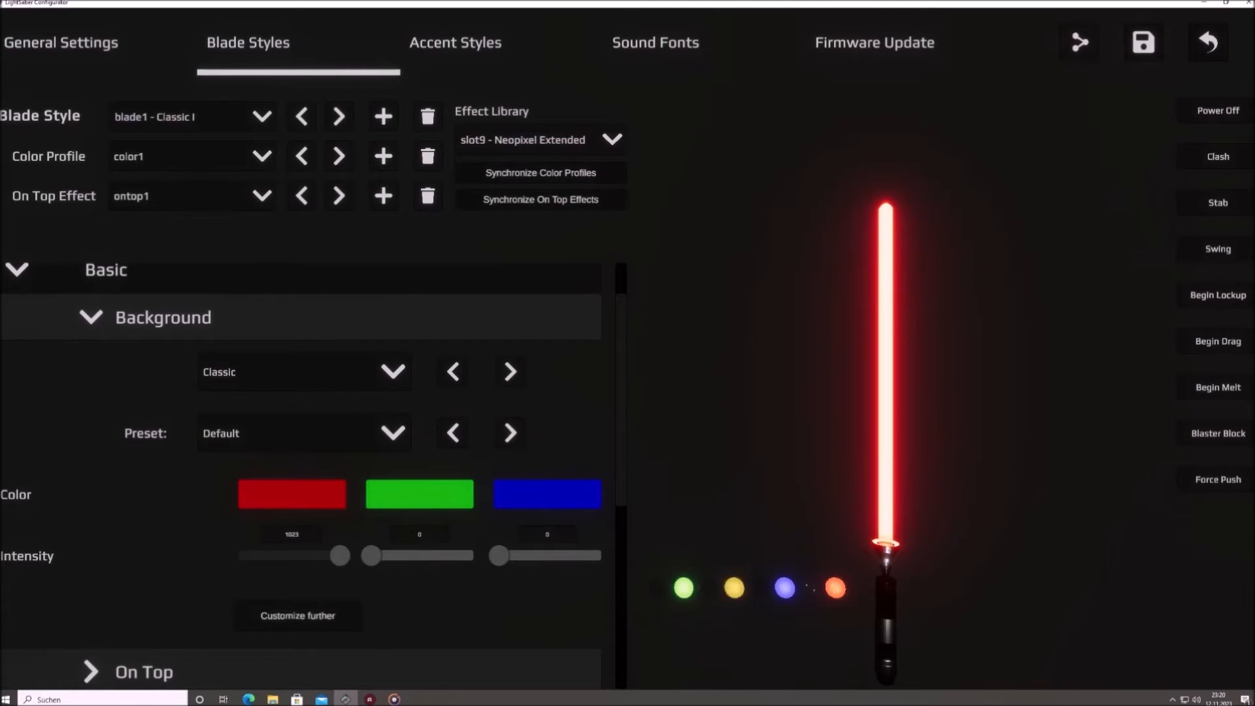
click(1207, 112)
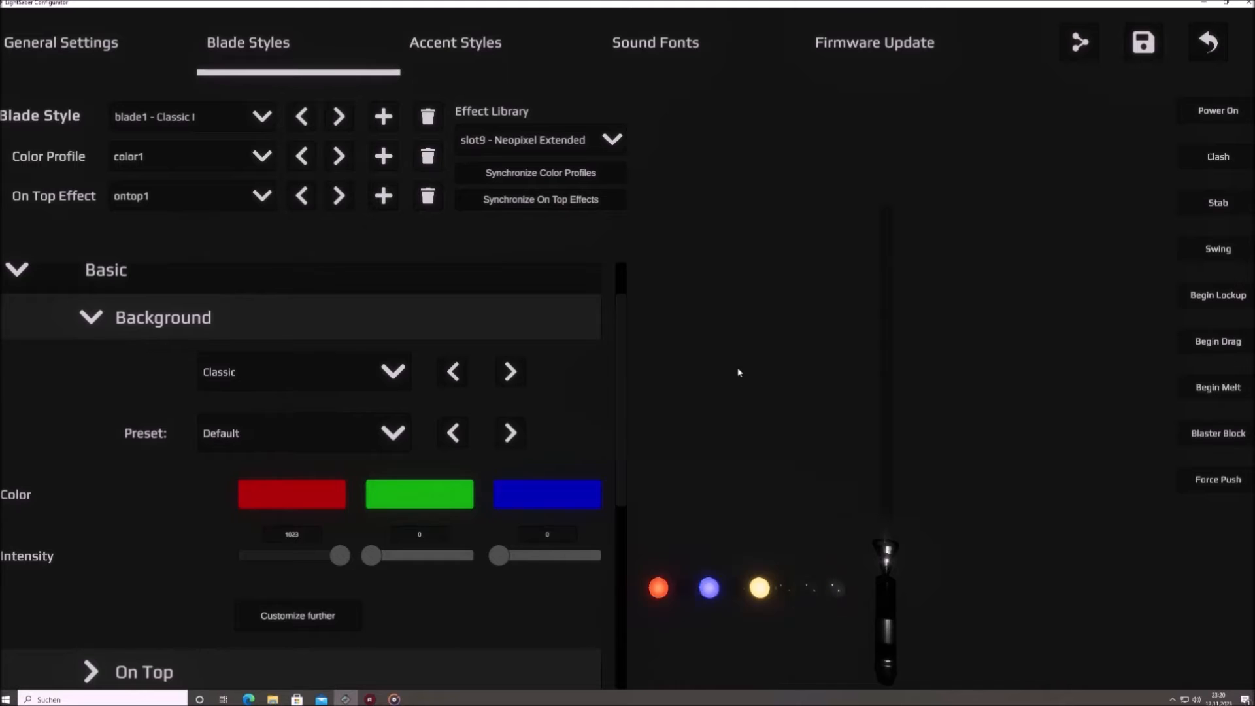
Step: Collapse the Background settings, expand the On Top settings and set the On Top effect to Focus Deflection
click(374, 317)
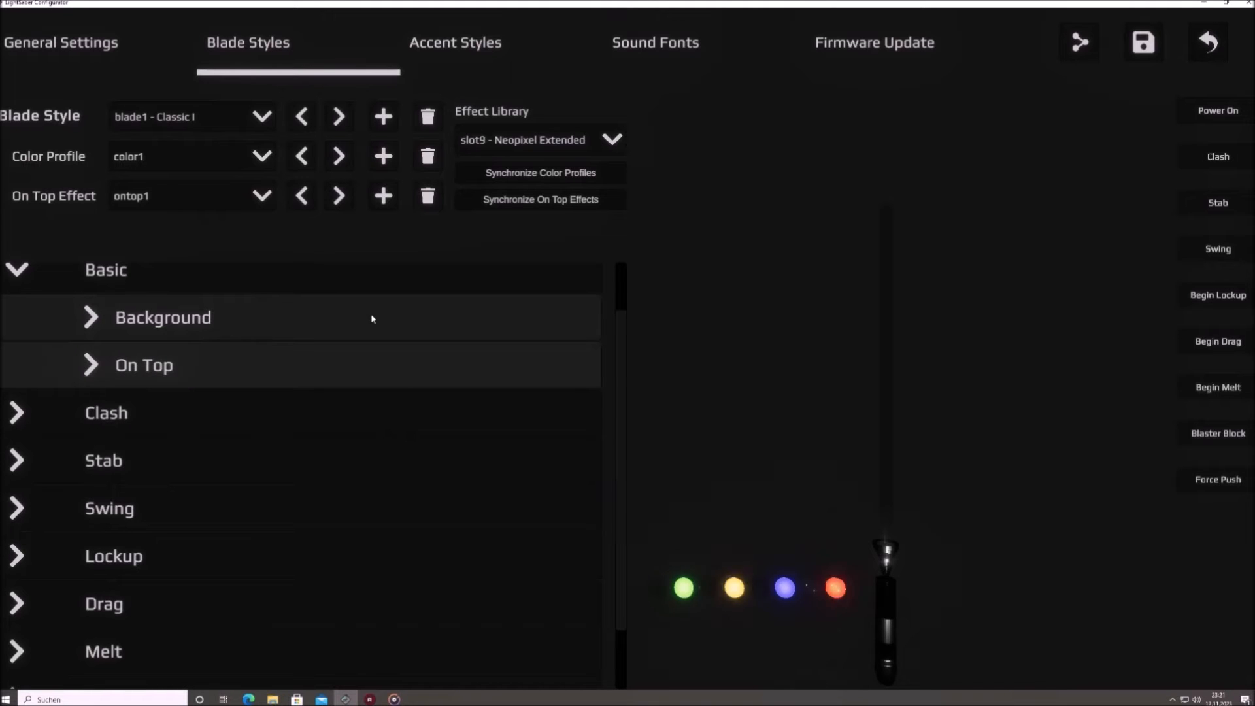
click(233, 359)
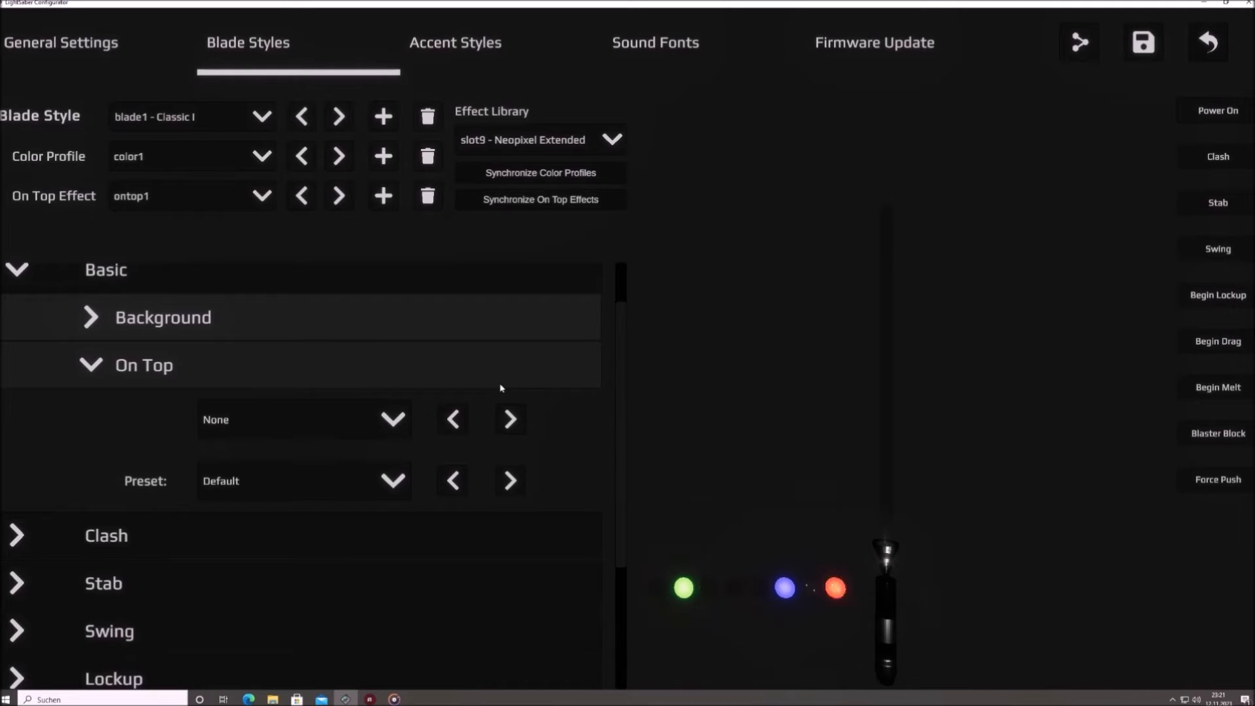
click(333, 416)
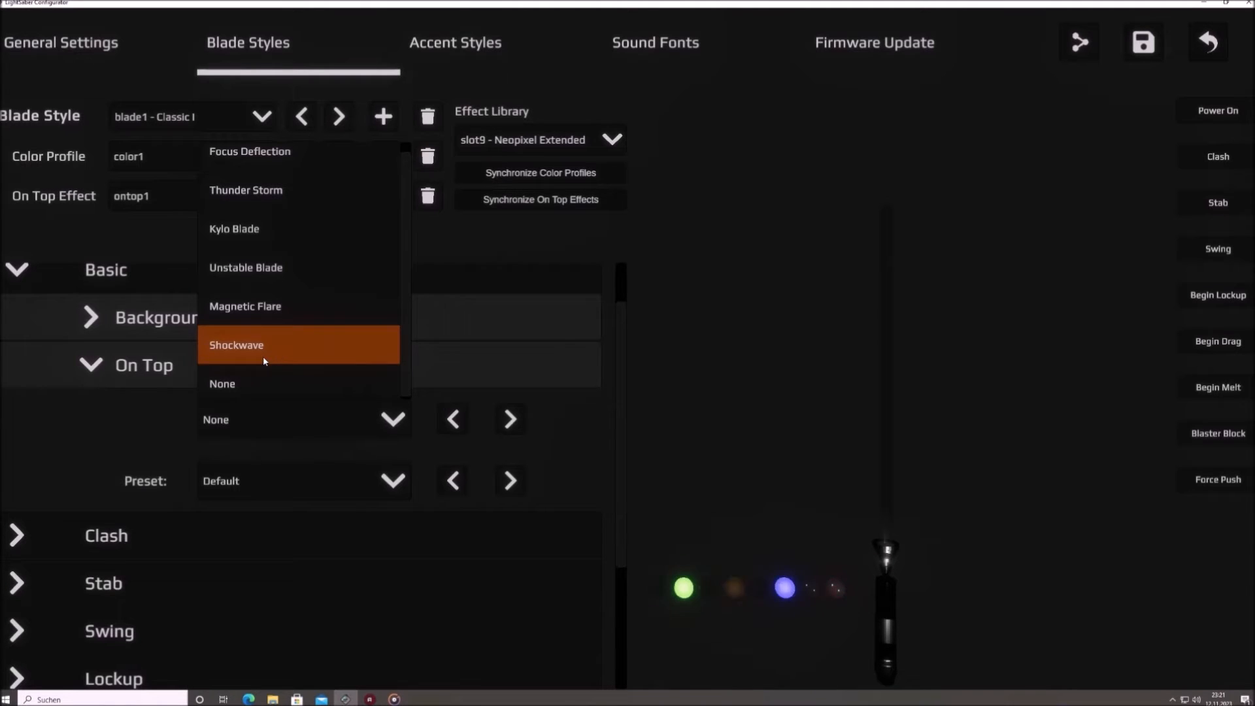
click(264, 388)
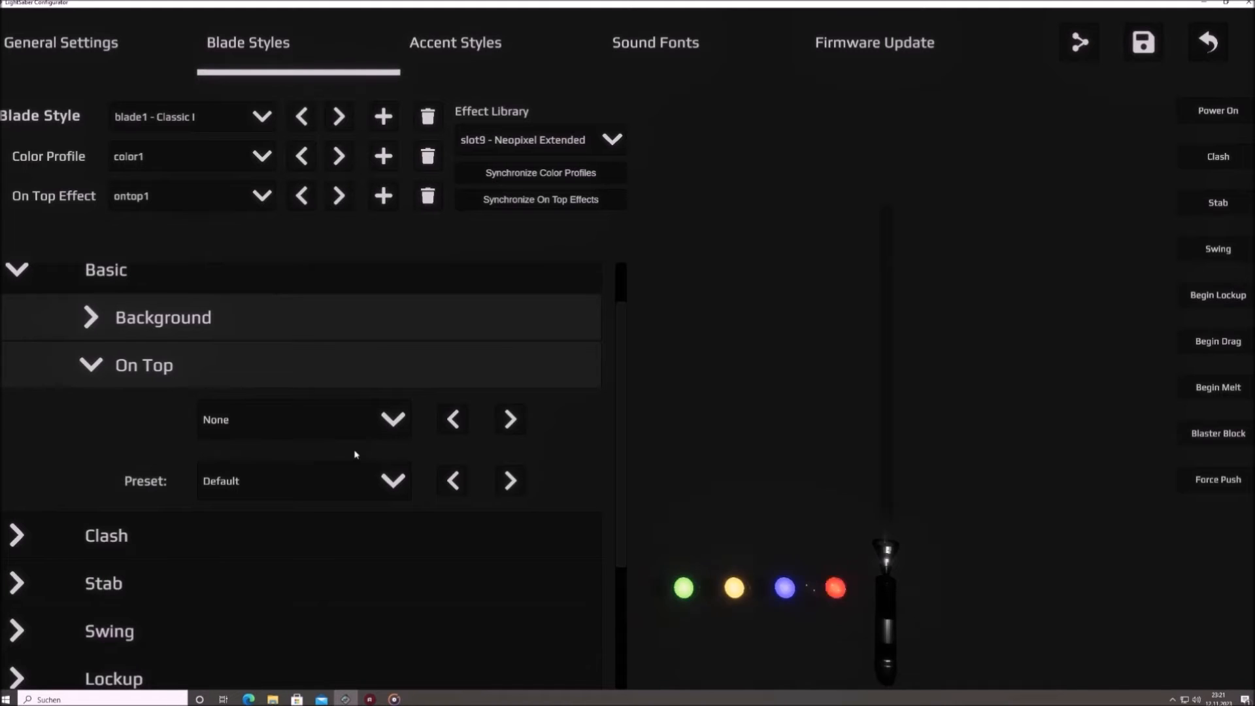
click(347, 420)
click(235, 148)
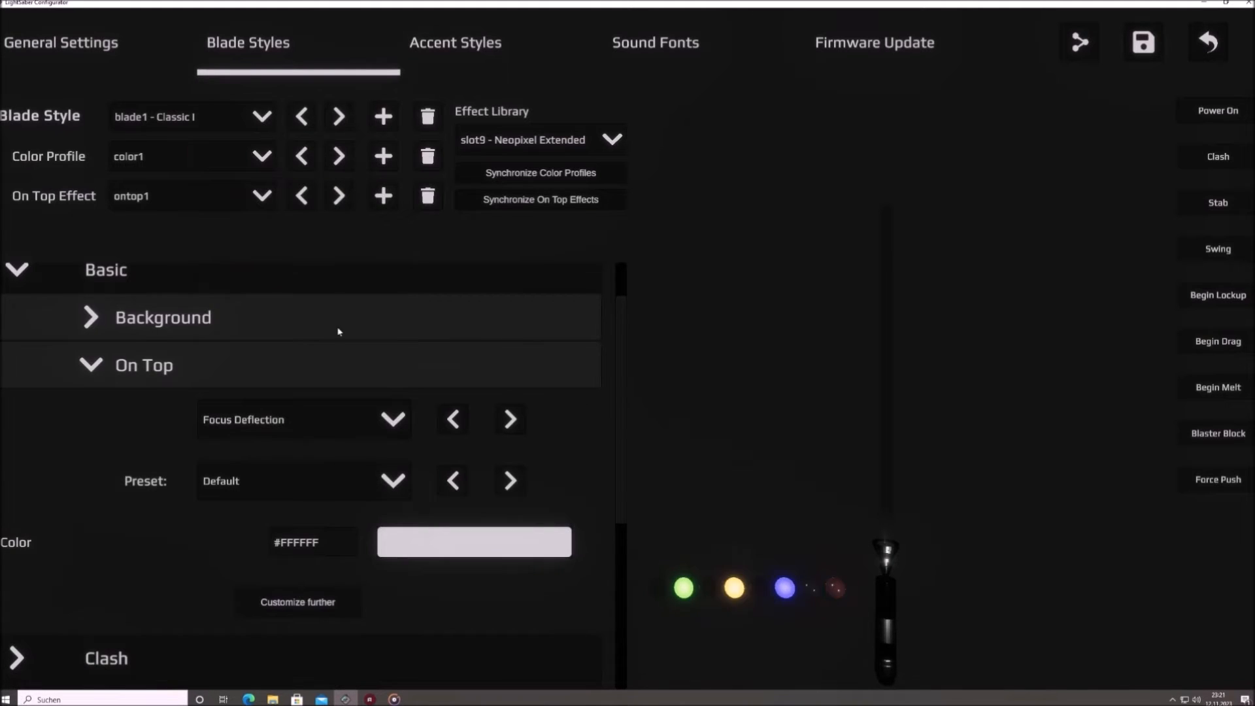
Step: Look through the further customization options of the Focus Deflection effect
scroll(512, 448, down, 1)
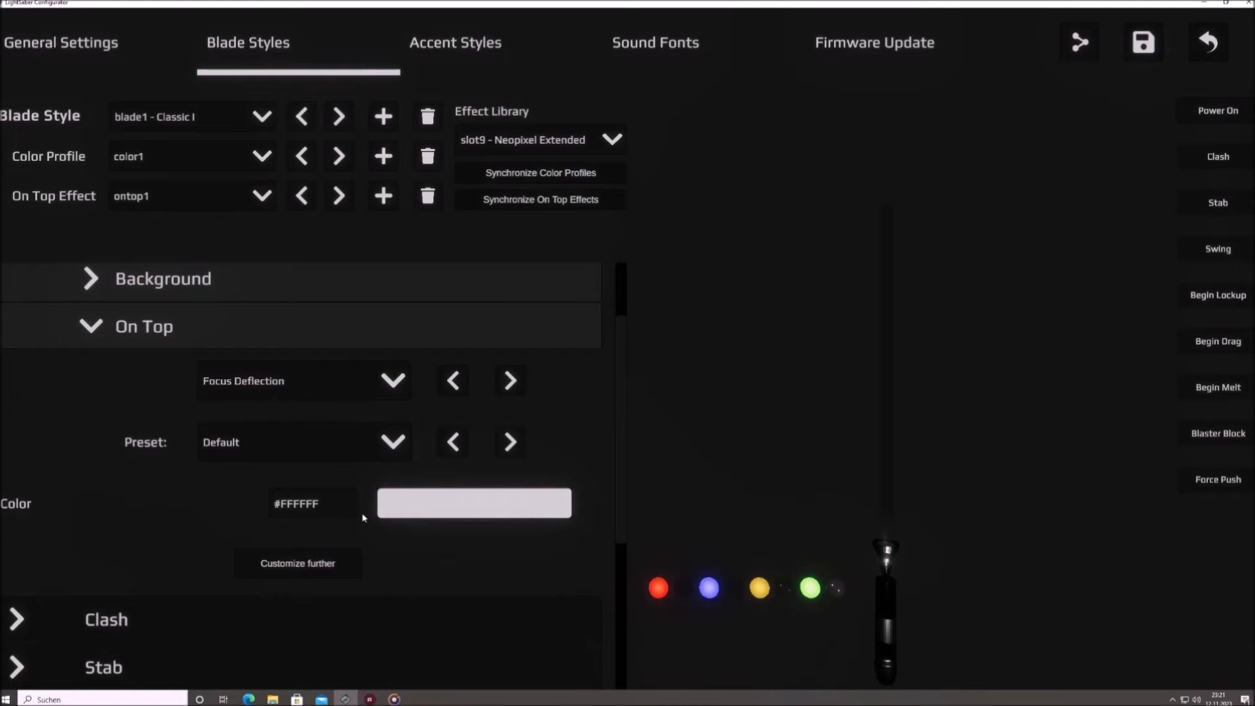
click(337, 561)
drag(619, 353, 602, 555)
click(319, 530)
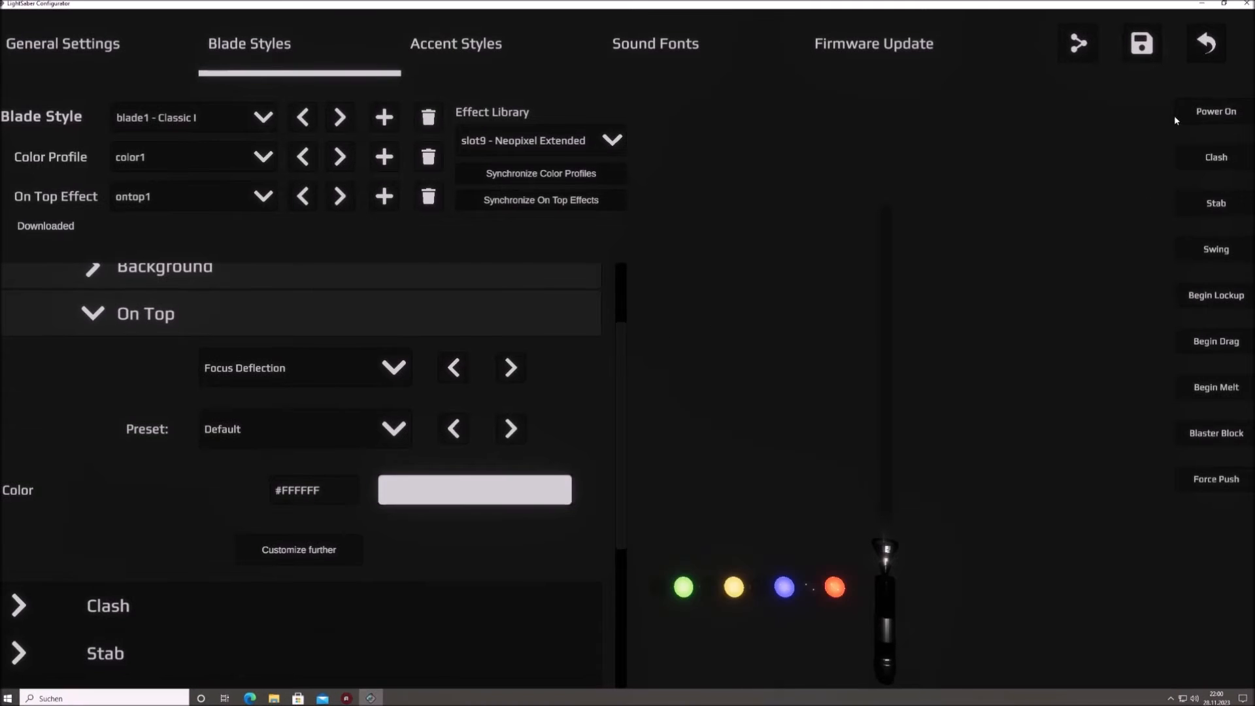
Step: Power on the previewed blade and step through the Focus Deflection presets from Slow White 1 through Slow White 4 to Fast White
click(1182, 109)
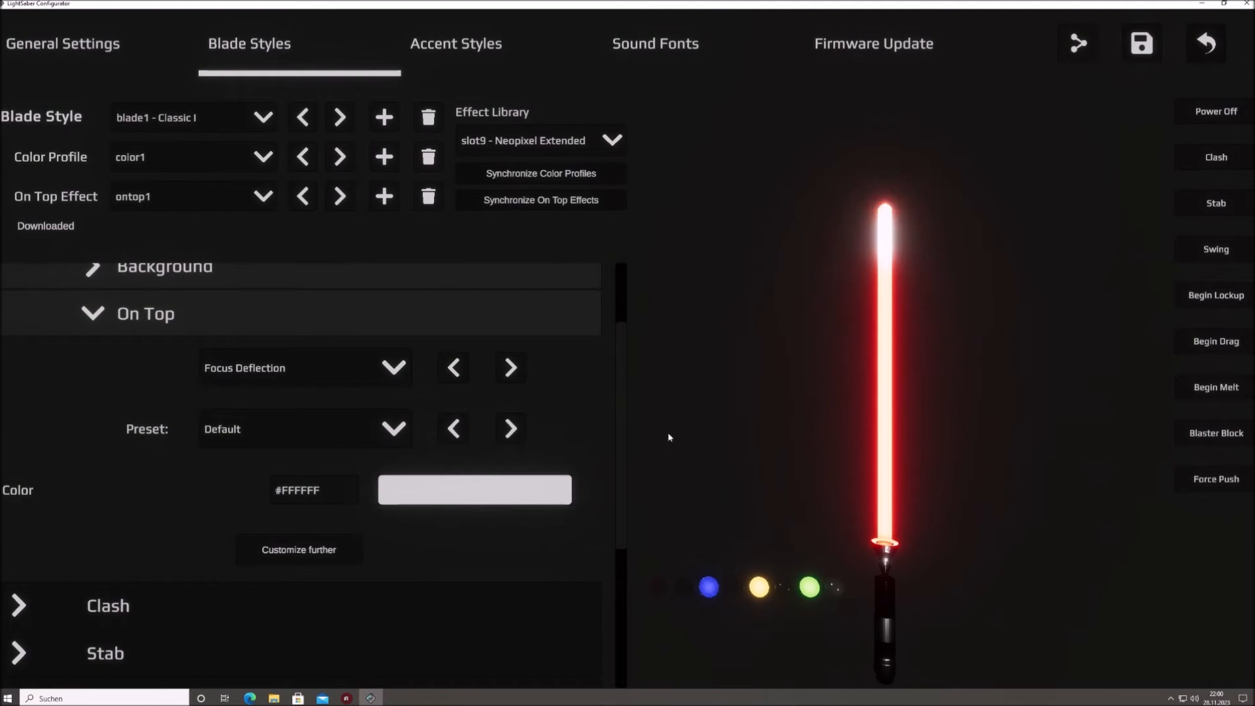
click(511, 429)
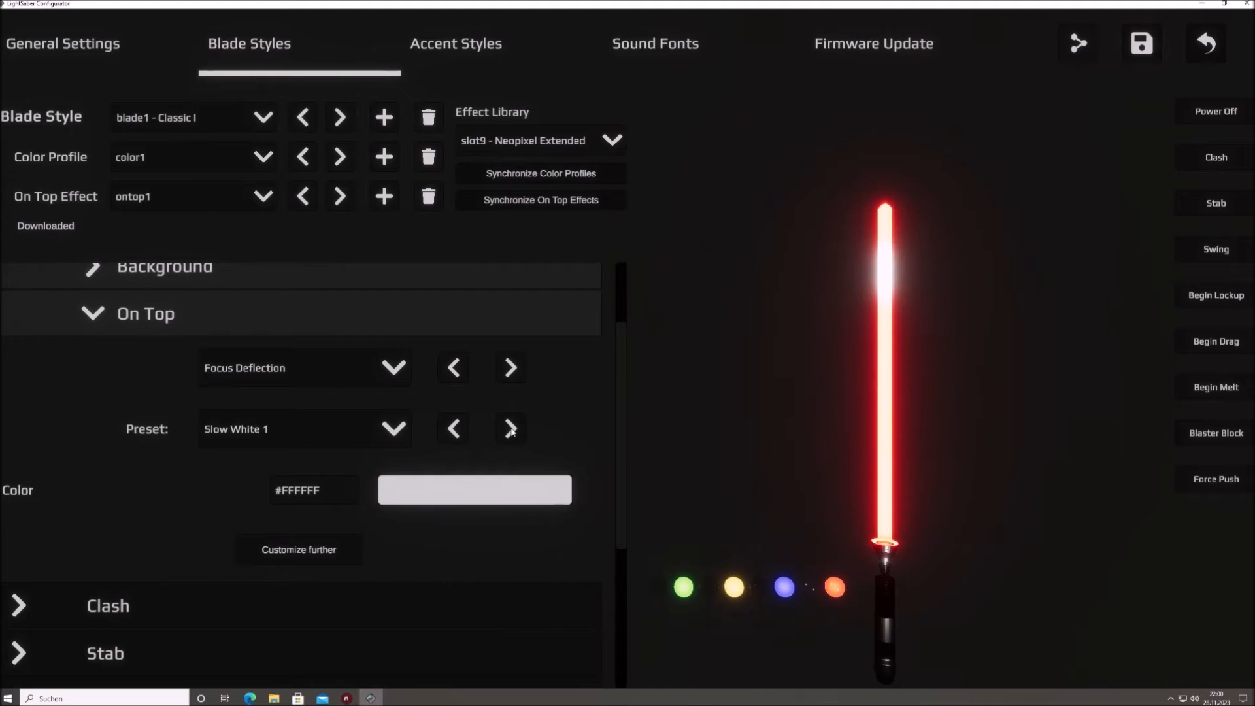
click(511, 429)
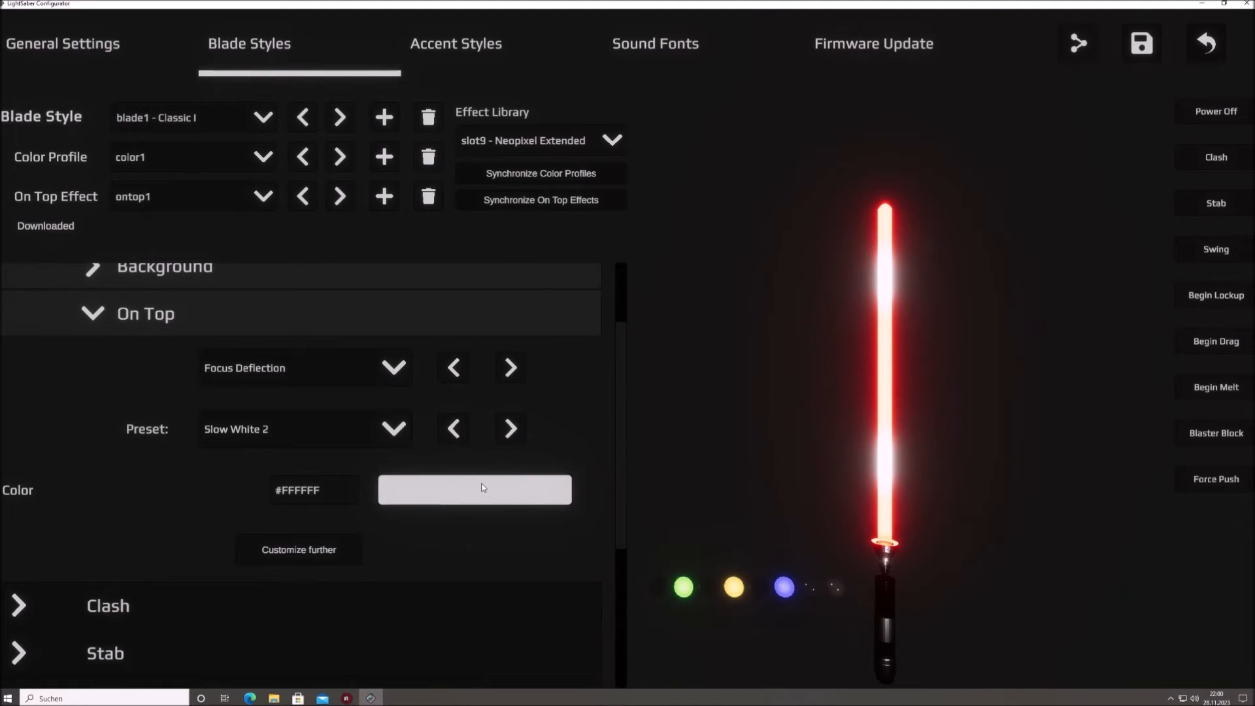
click(511, 429)
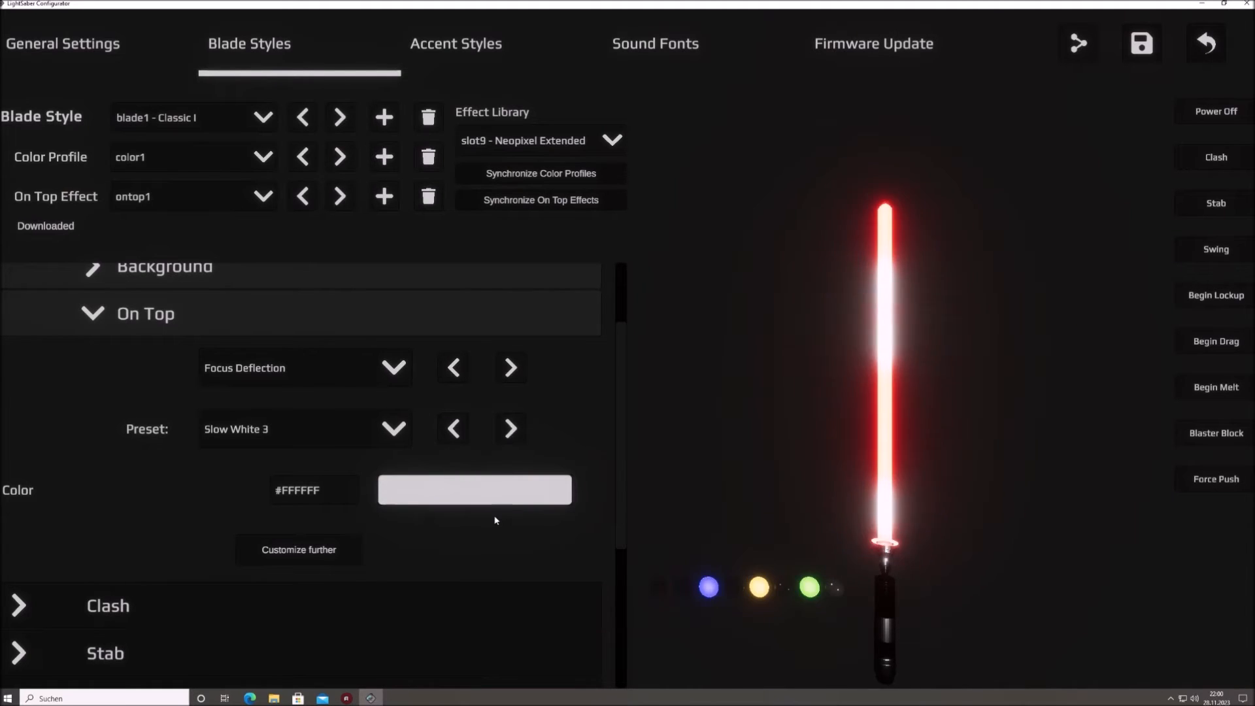
click(514, 434)
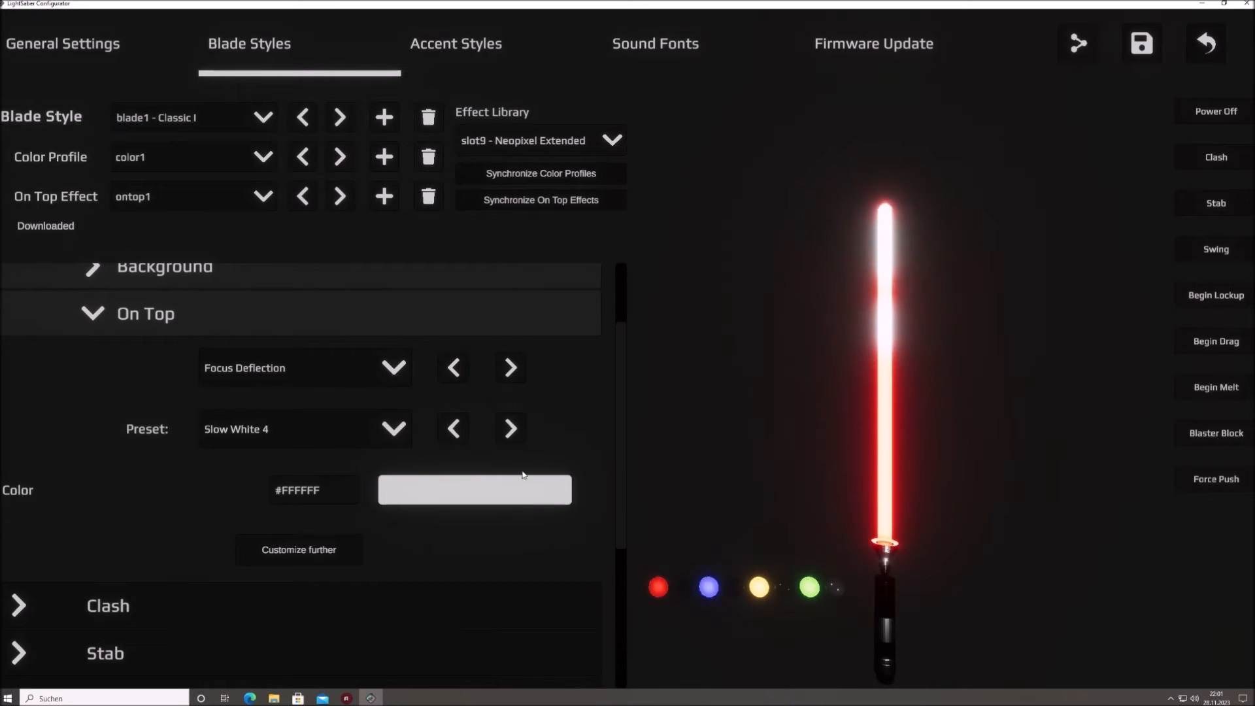
click(512, 430)
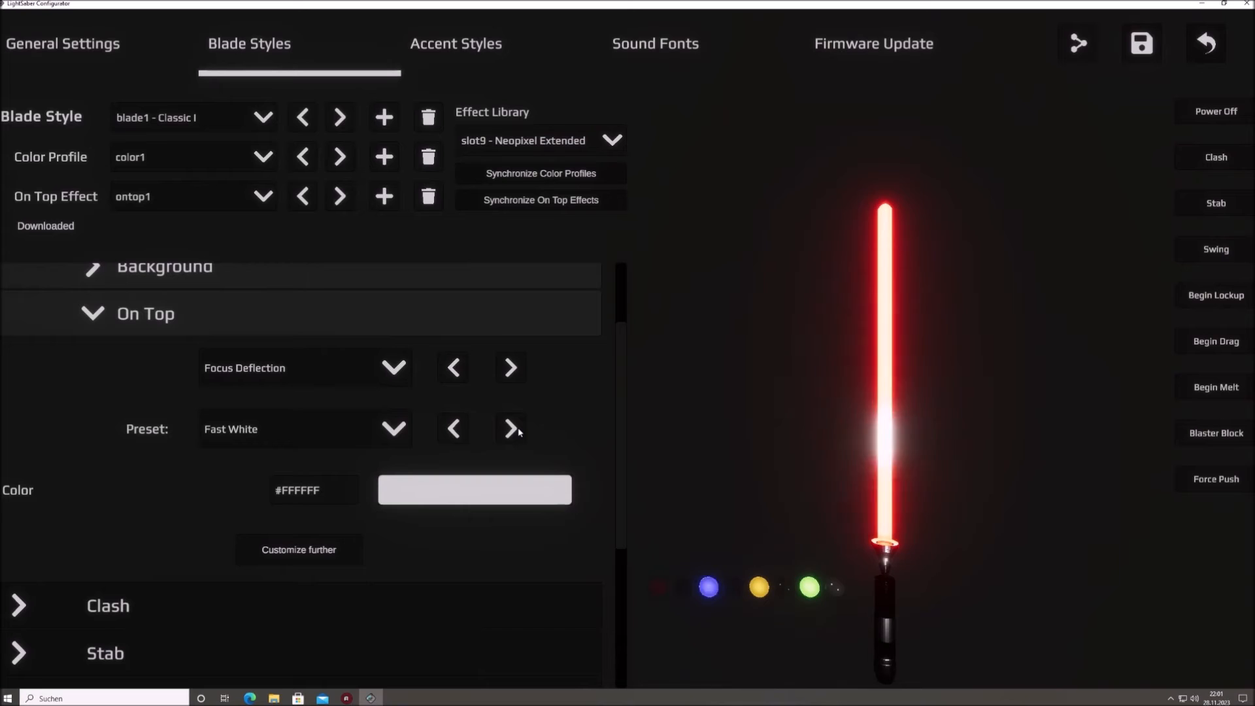
click(366, 432)
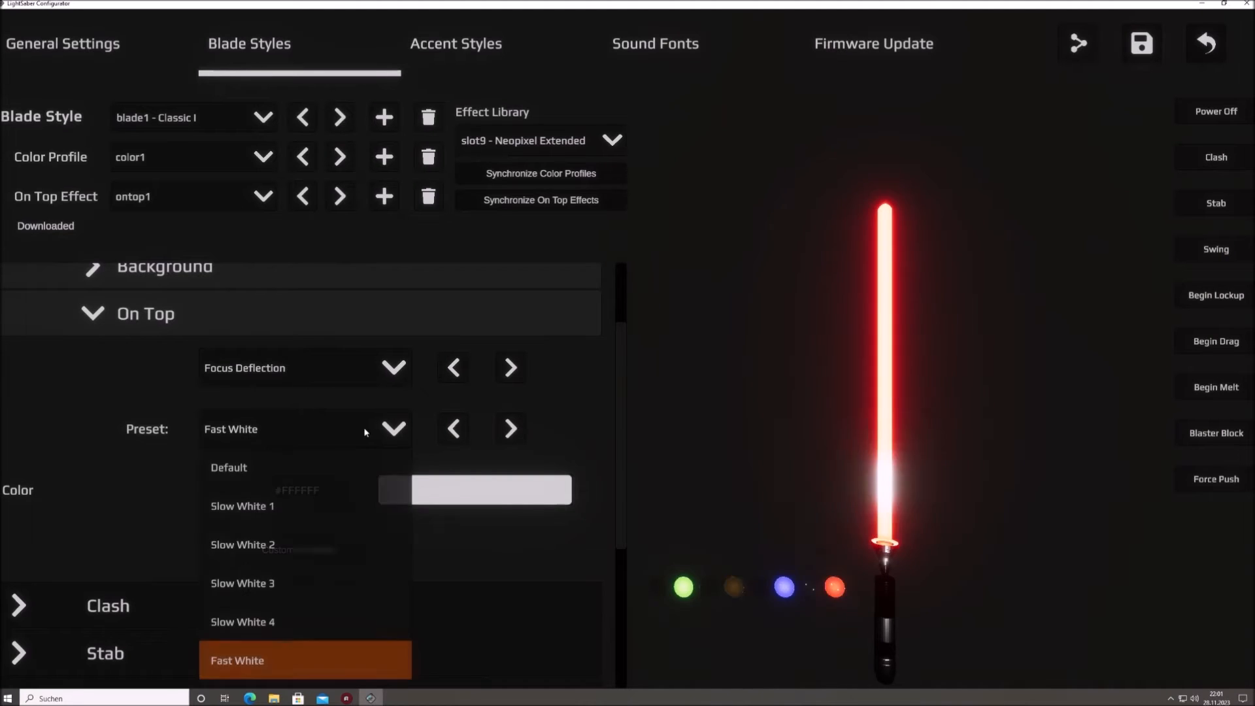
click(326, 429)
Step: Switch the On Top effect to Thunder Storm and try its Rainbow Lightning preset
click(348, 365)
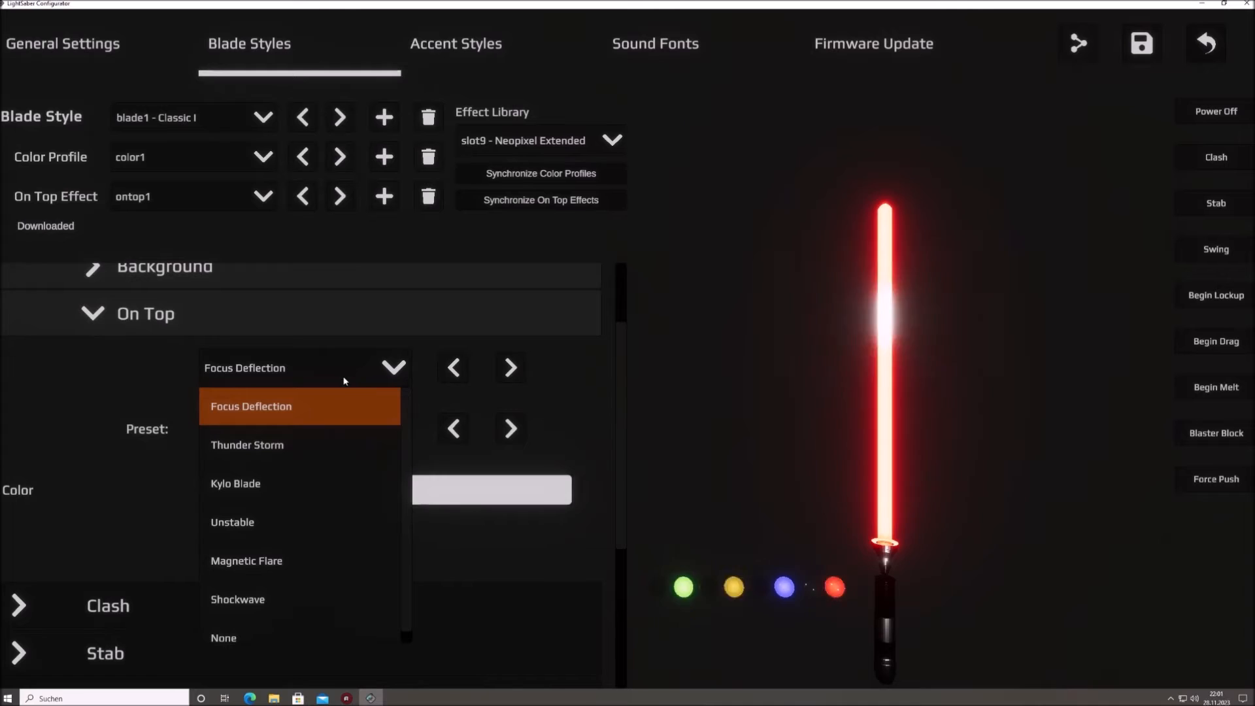
click(314, 446)
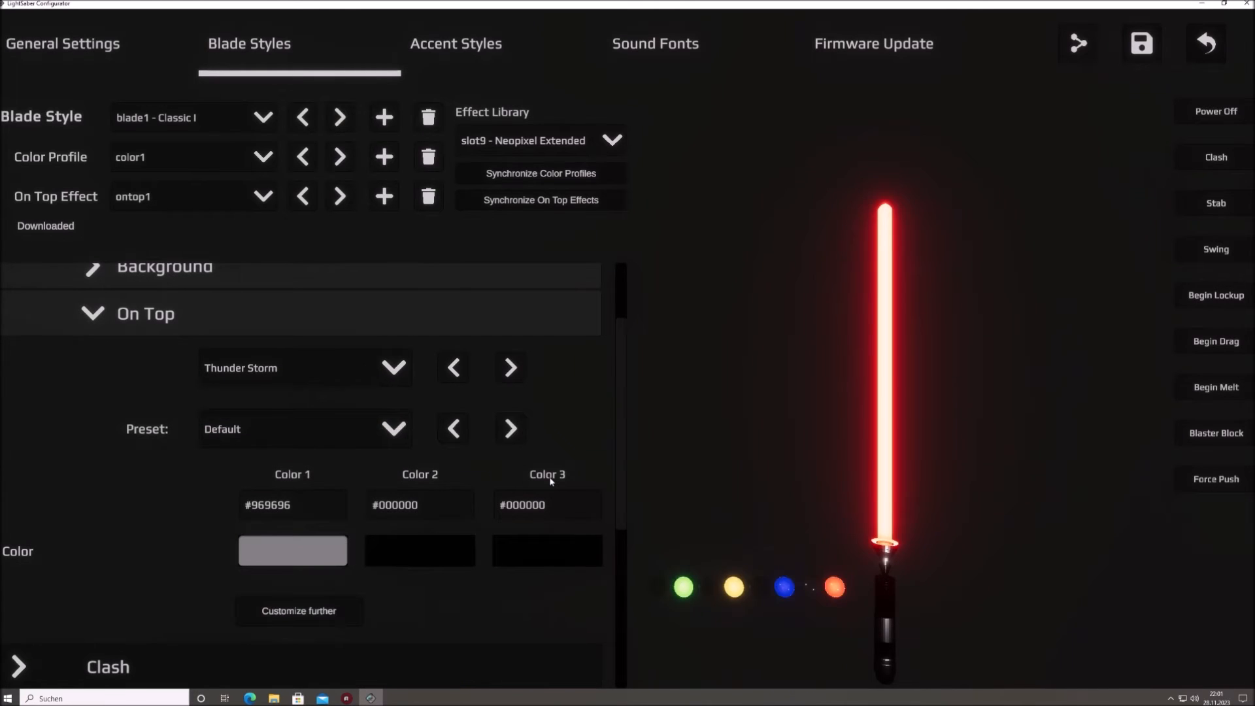
click(312, 436)
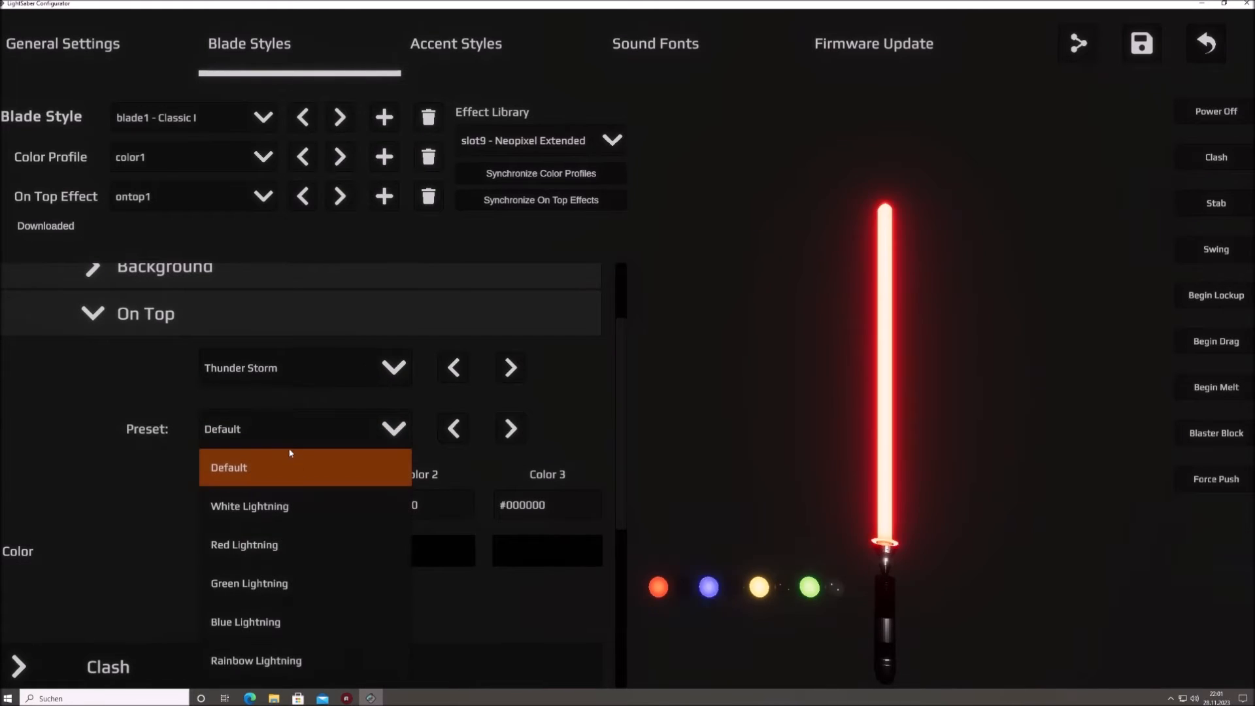
click(366, 660)
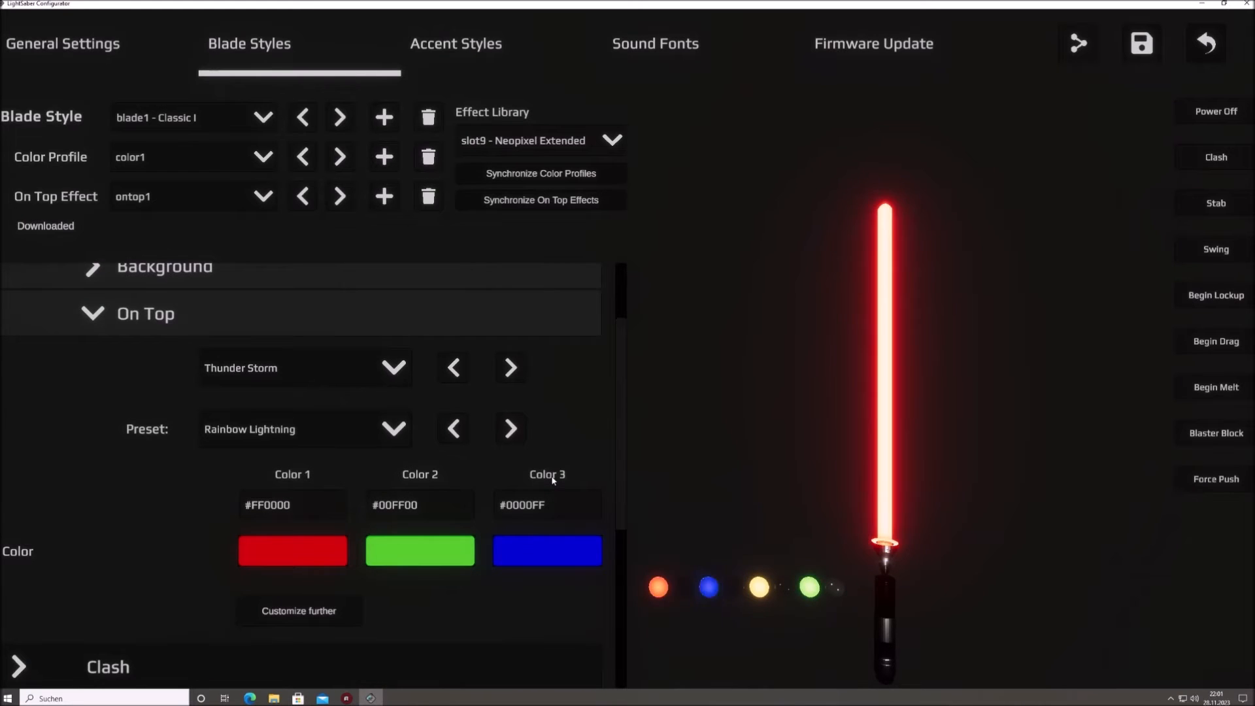
Step: Switch the On Top effect to Kylo Blade and look through its list of available presets
click(332, 368)
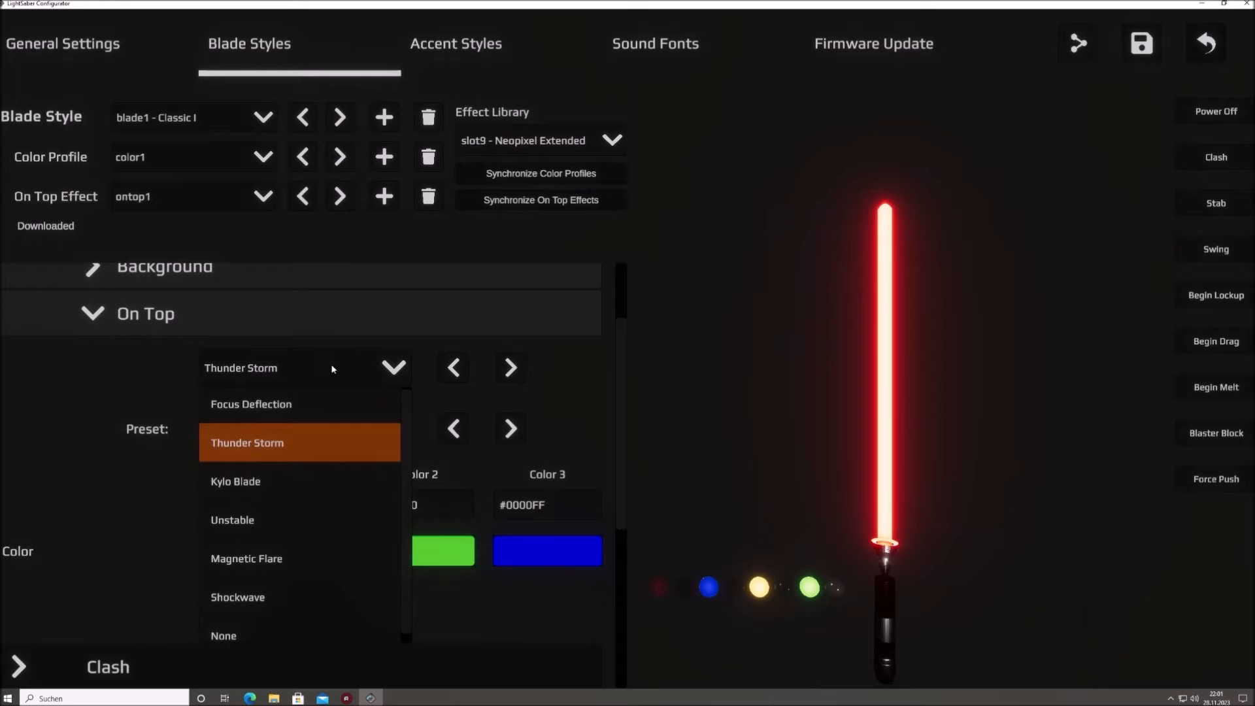
click(295, 482)
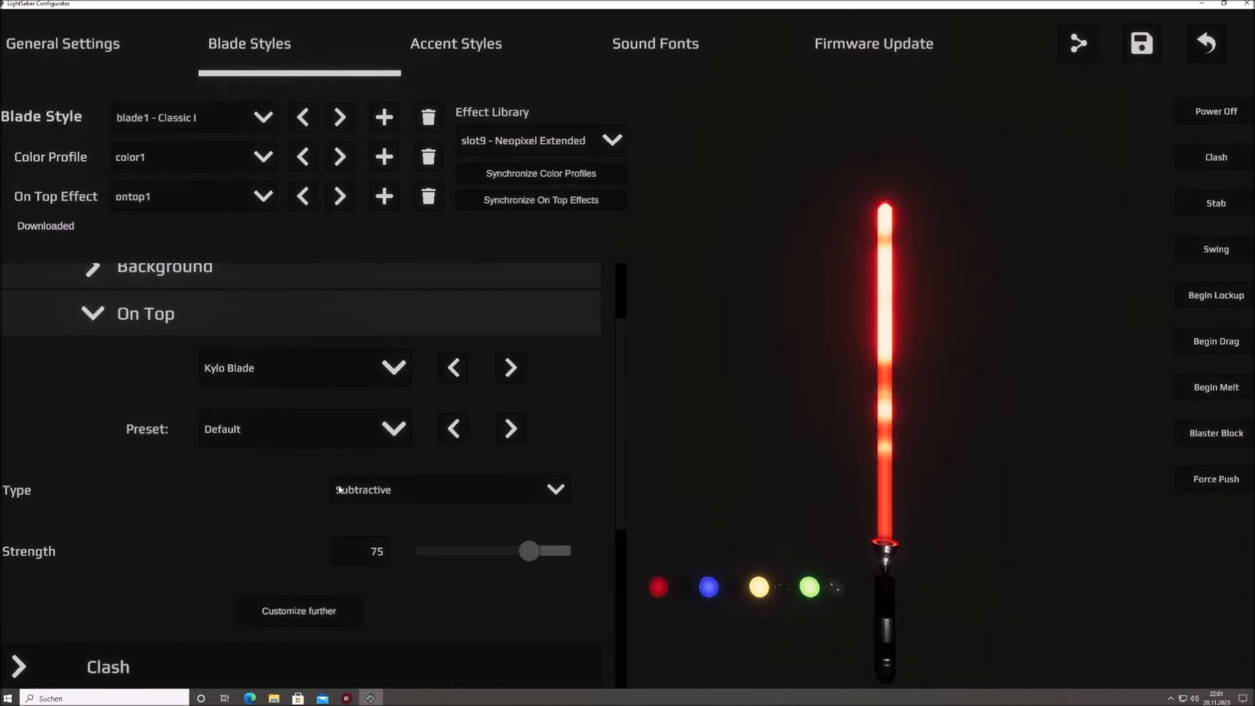
click(361, 440)
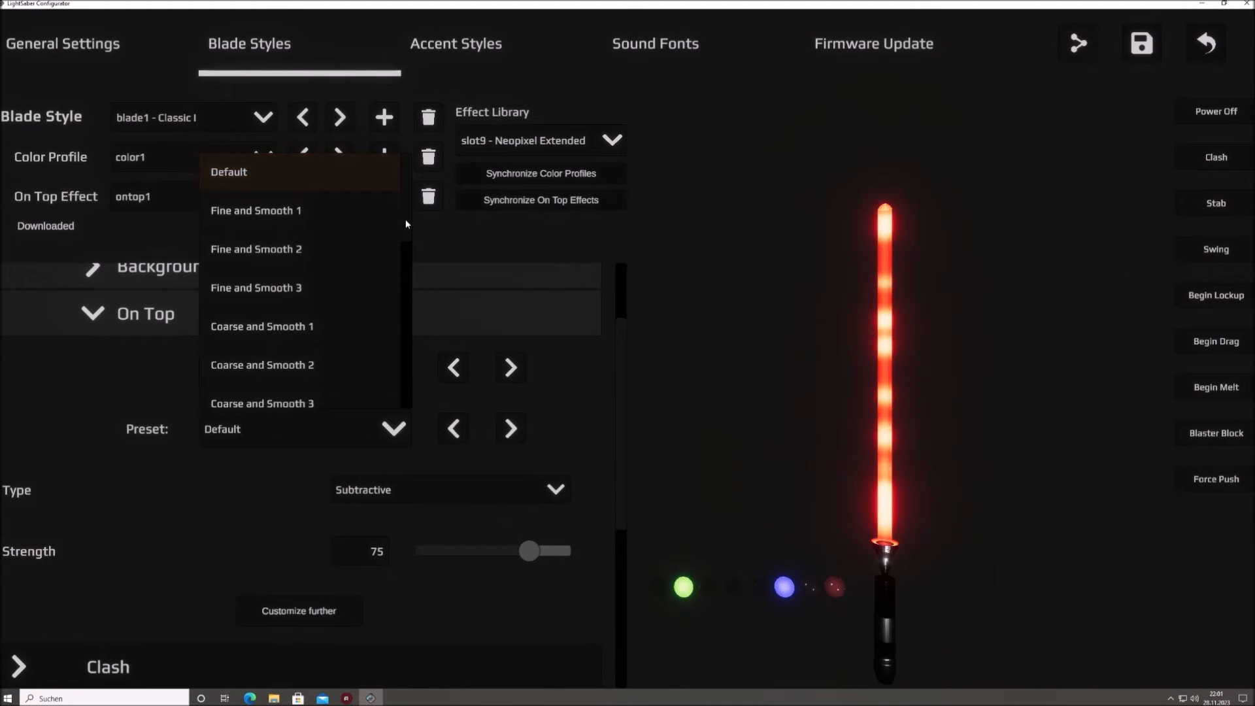
scroll(405, 219, down, 10)
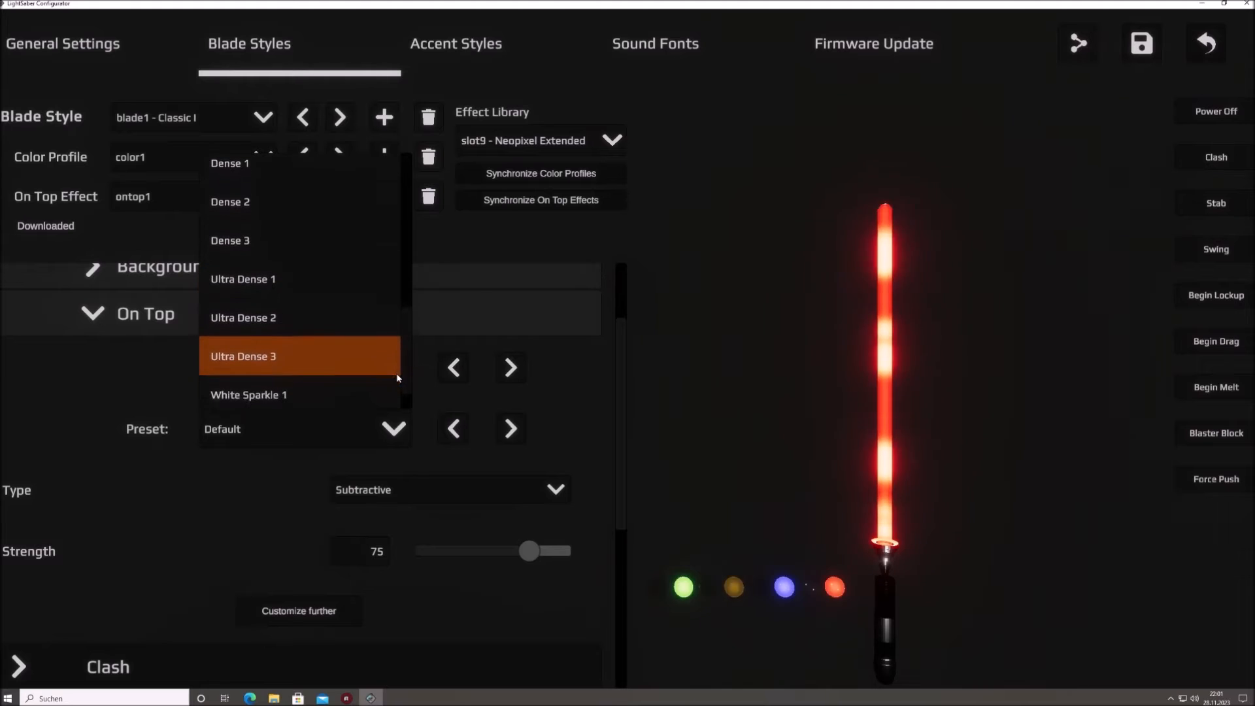
scroll(398, 378, up, 10)
click(527, 422)
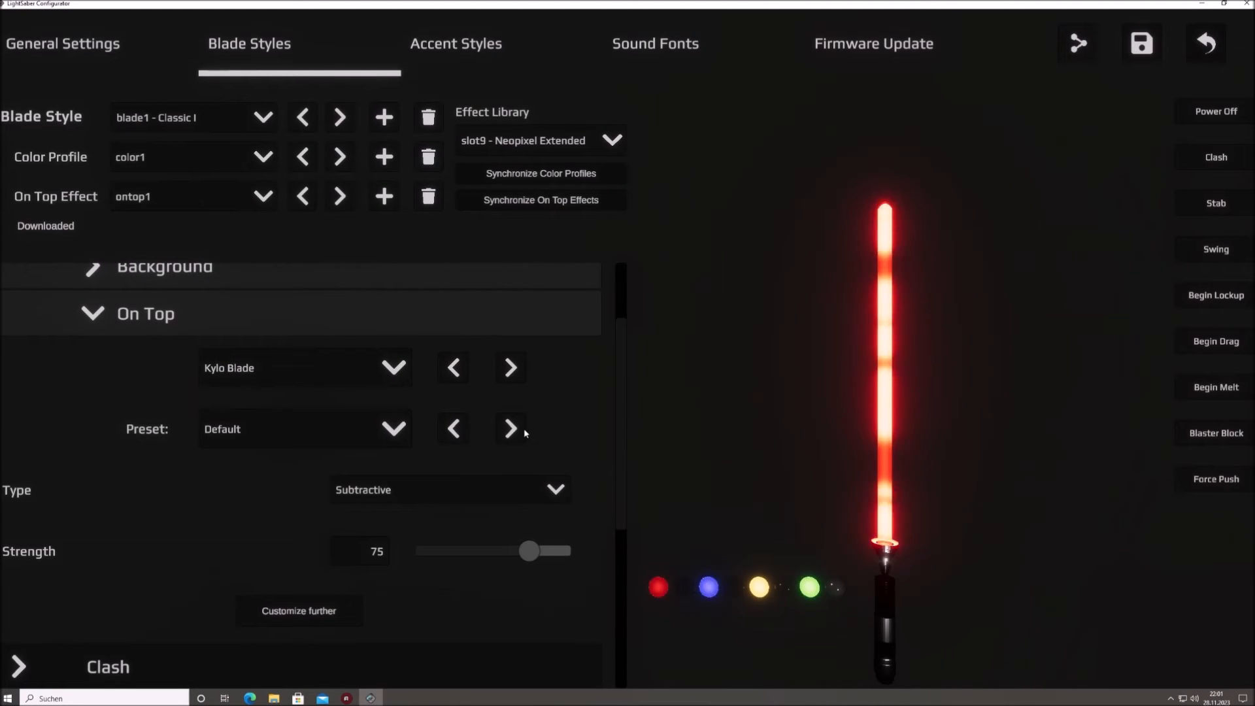
Step: Step through the Kylo Blade presets from Fine and Smooth 1 to Fine and Smooth 3
click(513, 429)
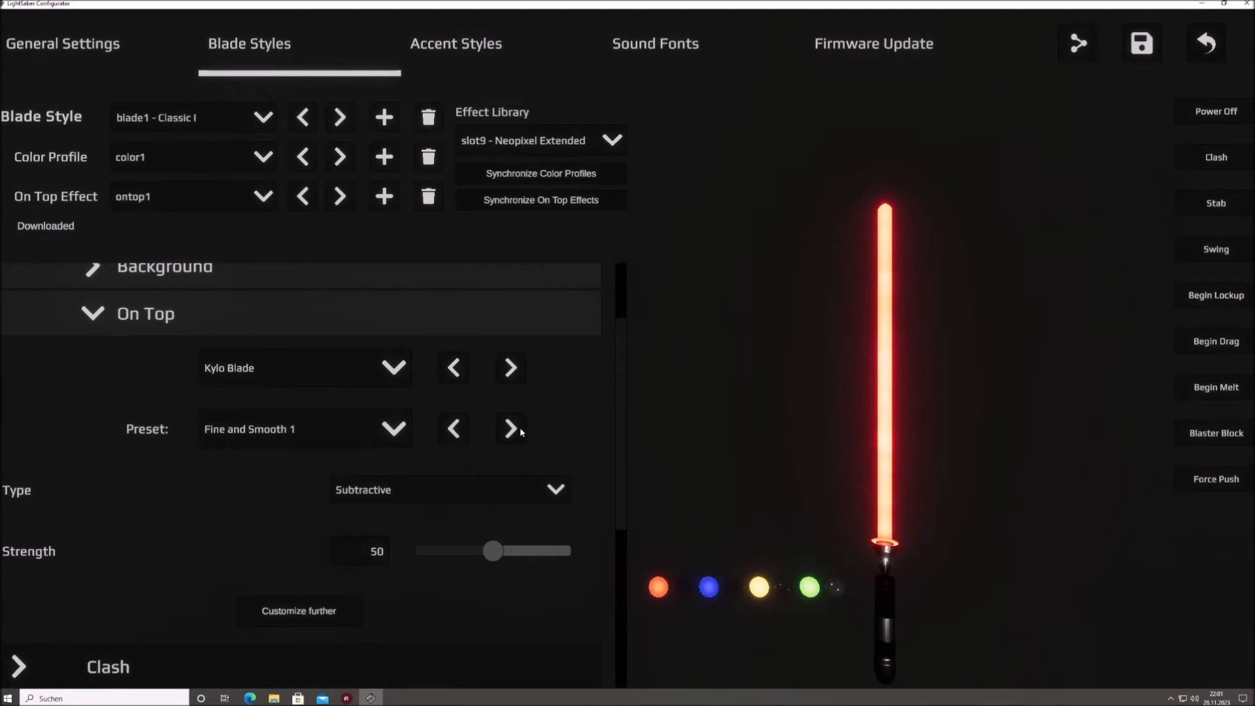
click(521, 431)
click(521, 431)
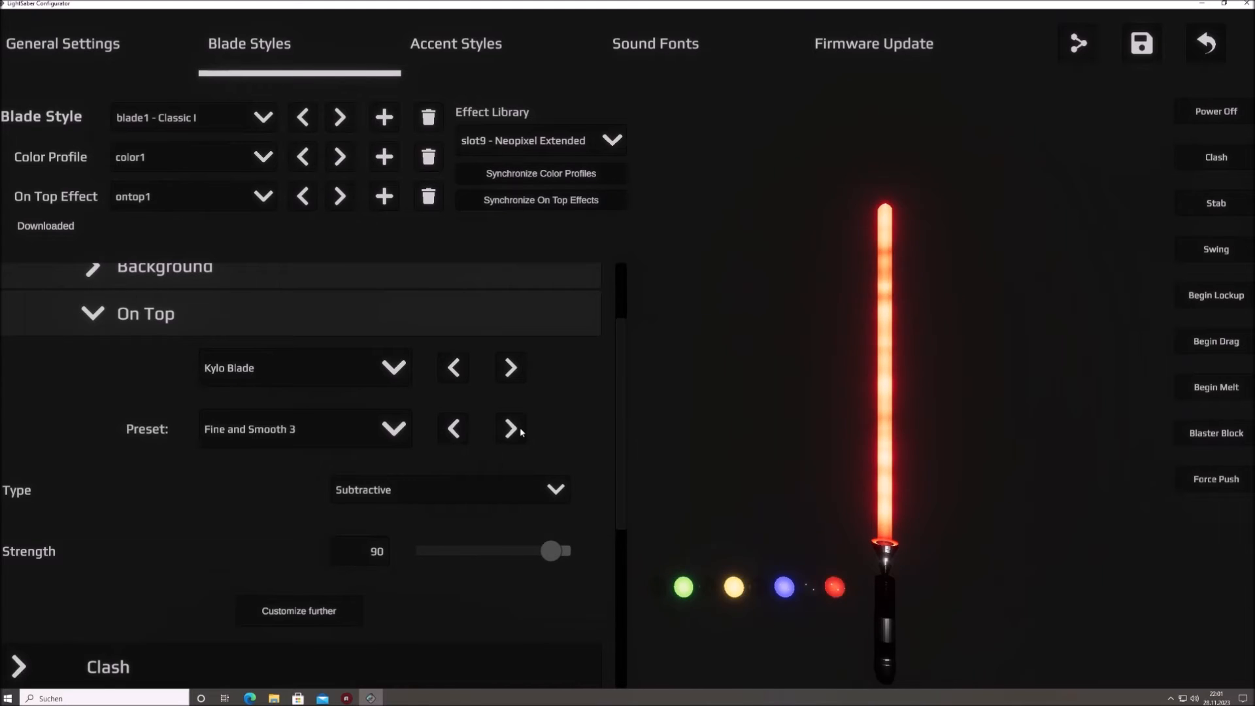
Step: Step through the Kylo Blade presets from Coarse and Smooth up to Coarse and Smooth 3, and on through Fine and Hard 1 to 3
click(521, 430)
click(521, 430)
click(521, 431)
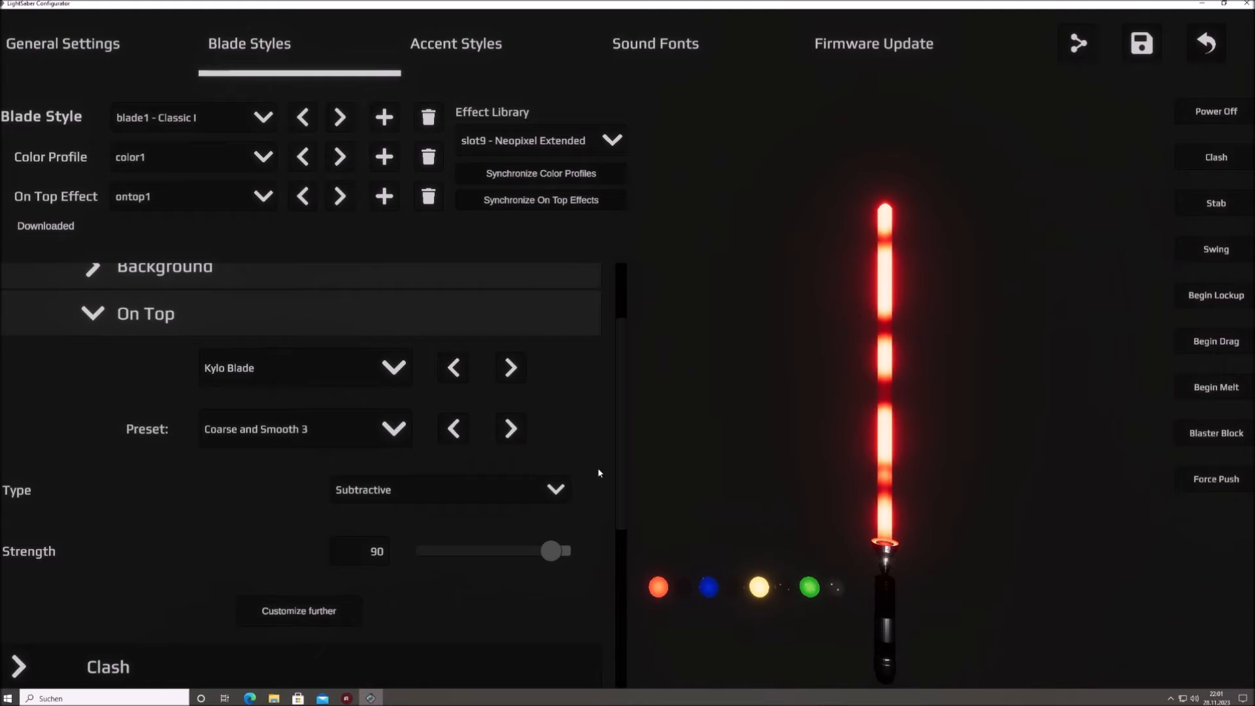
click(513, 428)
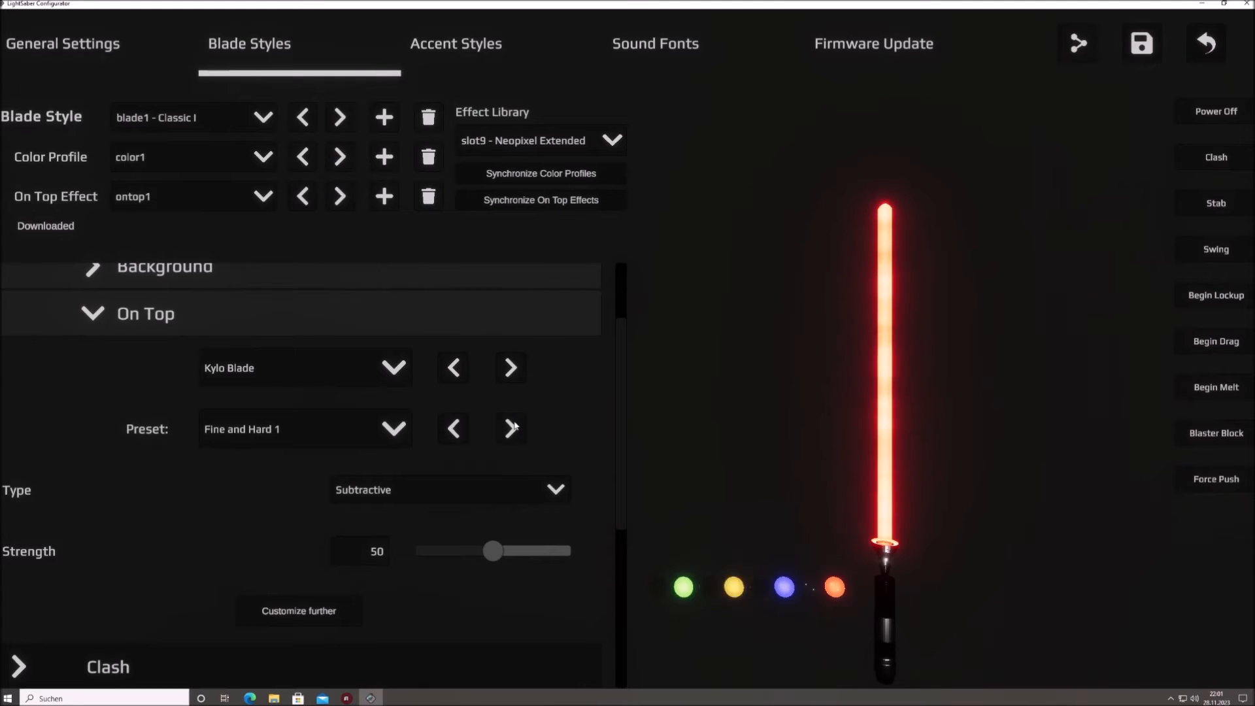
click(513, 428)
click(513, 428)
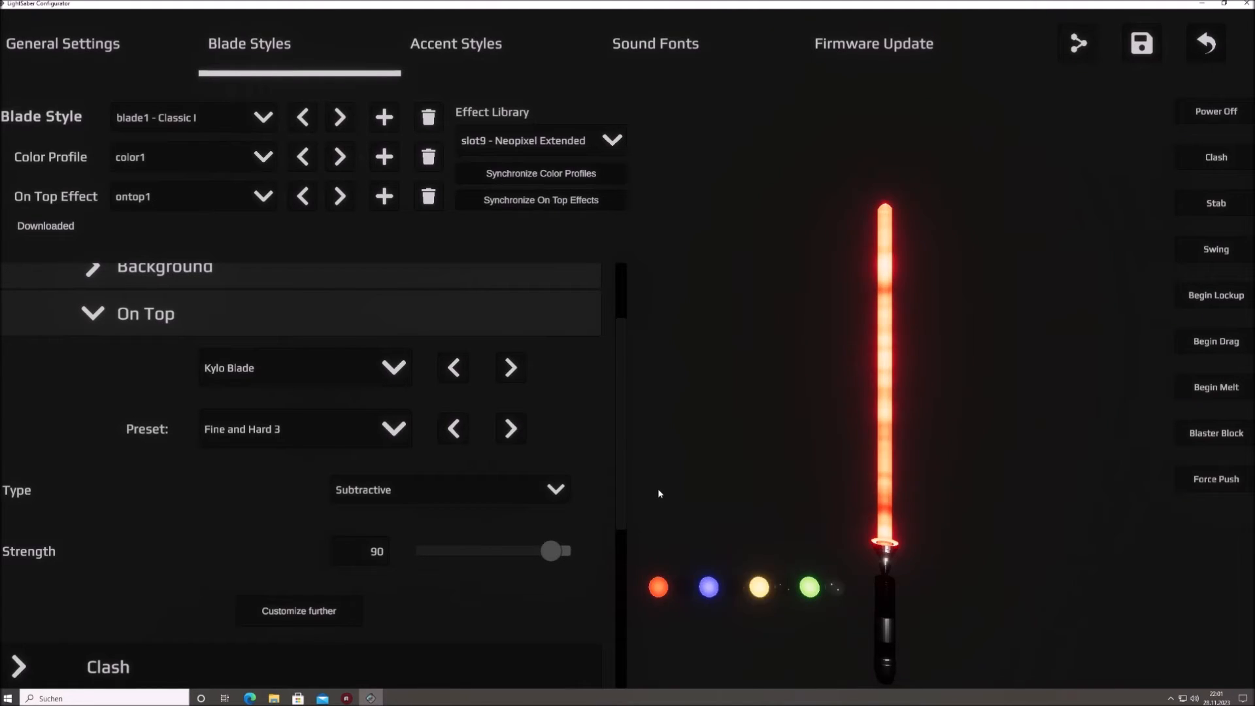
Step: Try the Kylo Blade presets from Coarse and Hard 1 through the Dense variants to Ultra Dense 3
click(510, 429)
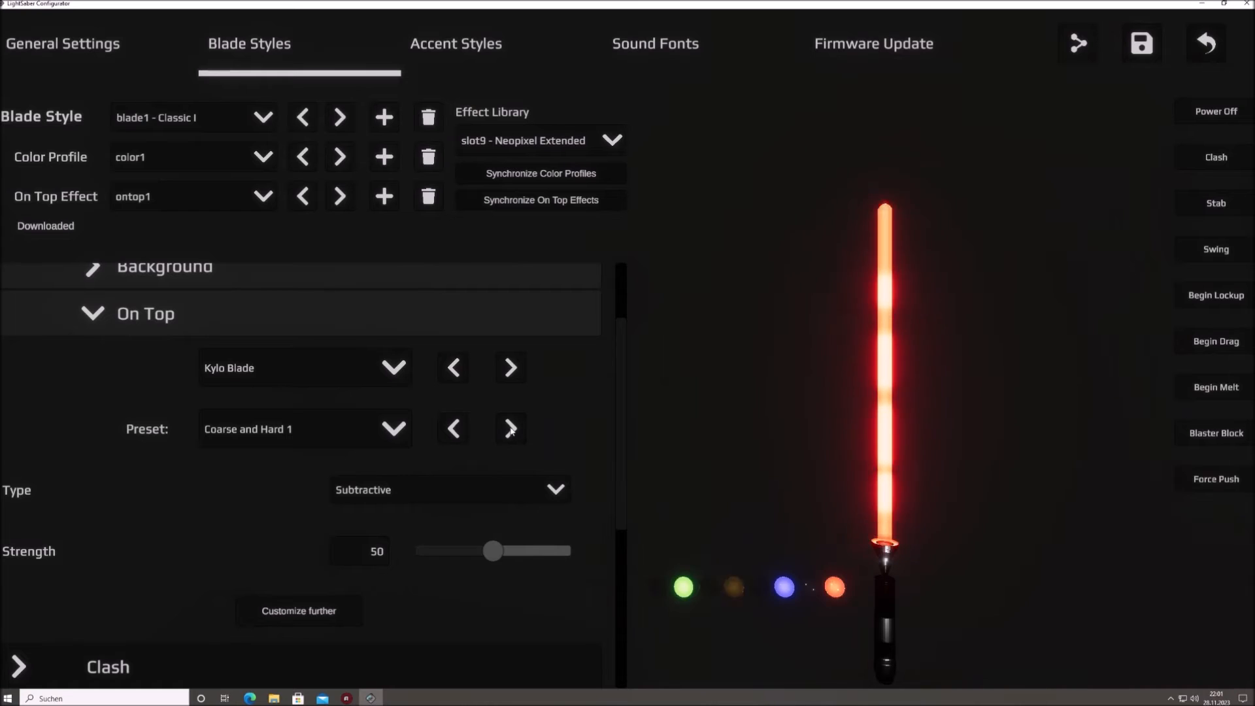
click(511, 429)
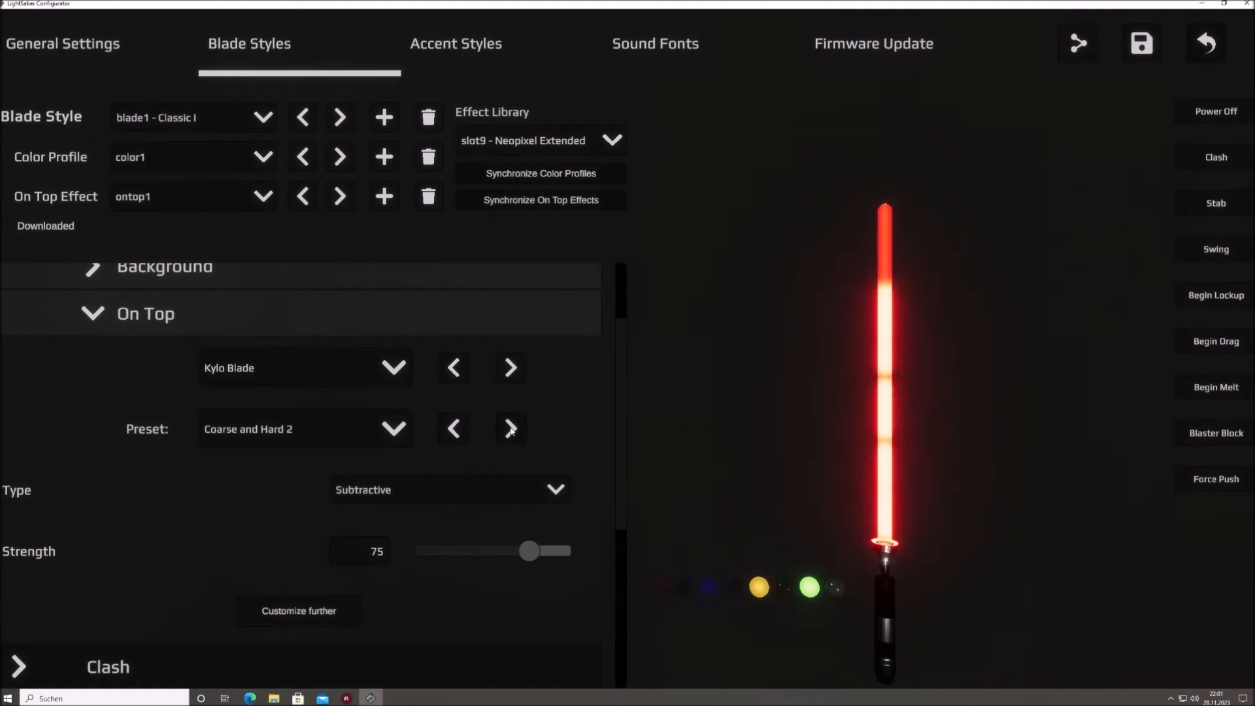
click(511, 429)
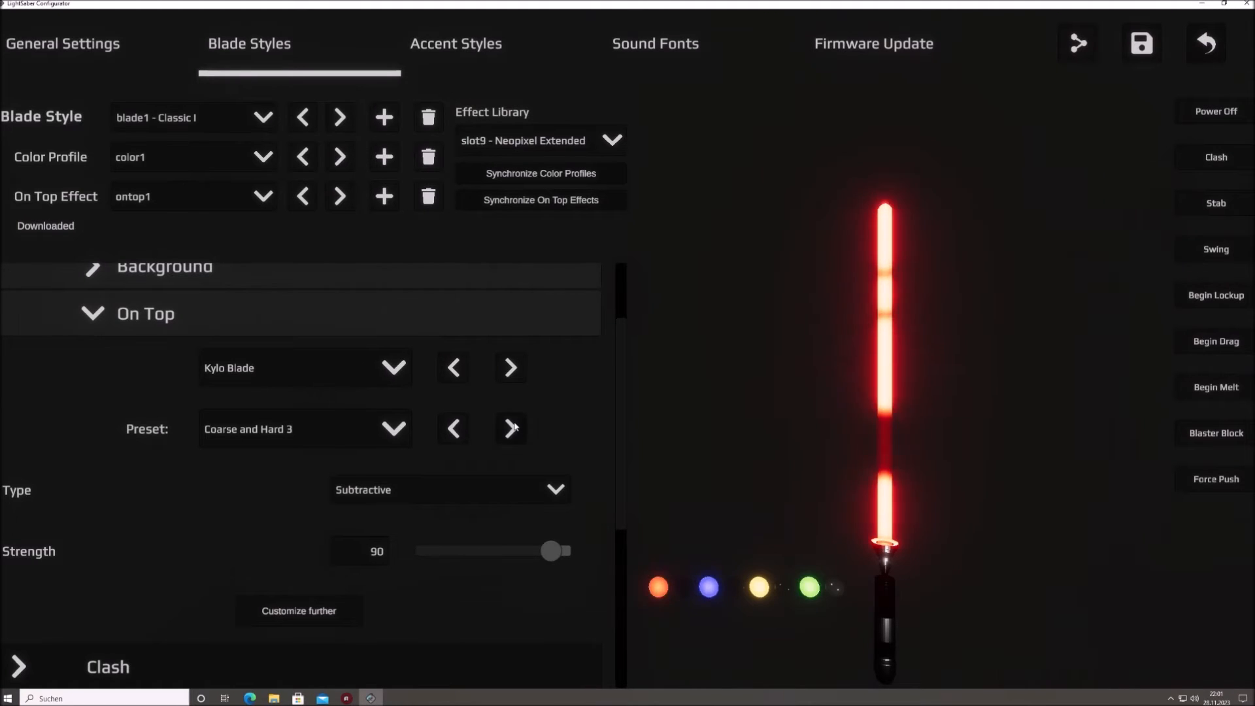
click(511, 429)
click(510, 429)
click(511, 429)
click(512, 428)
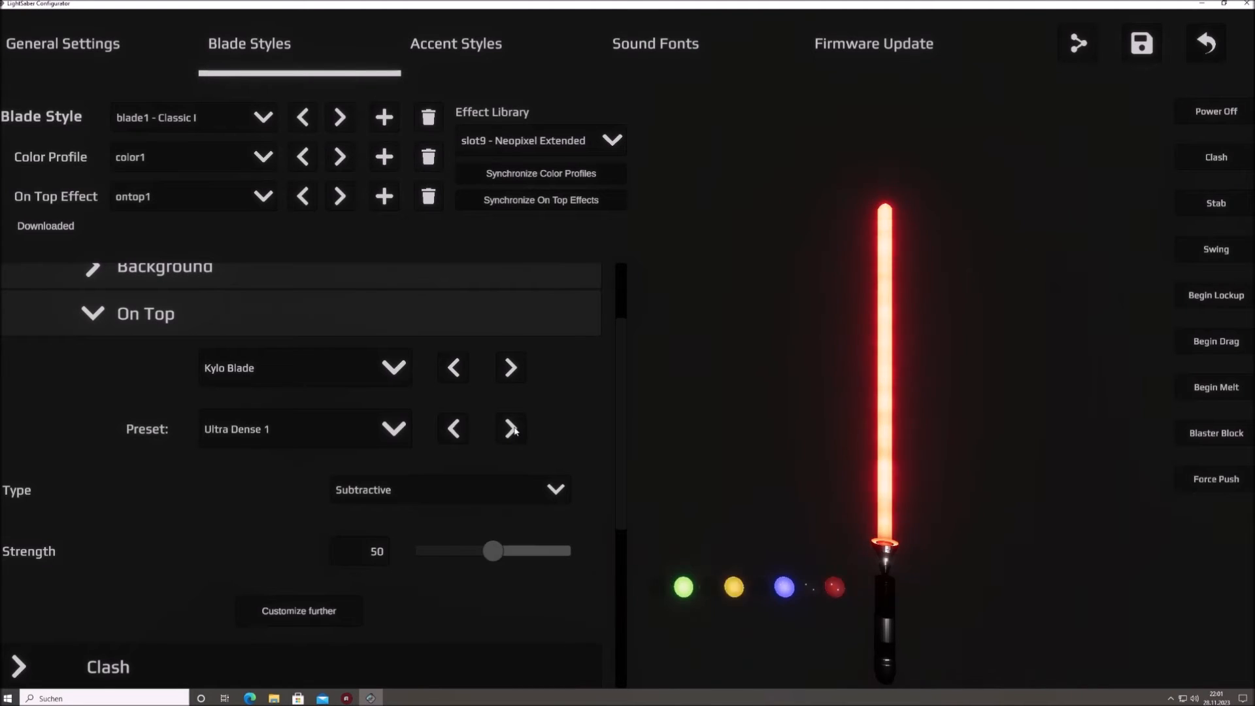
click(512, 428)
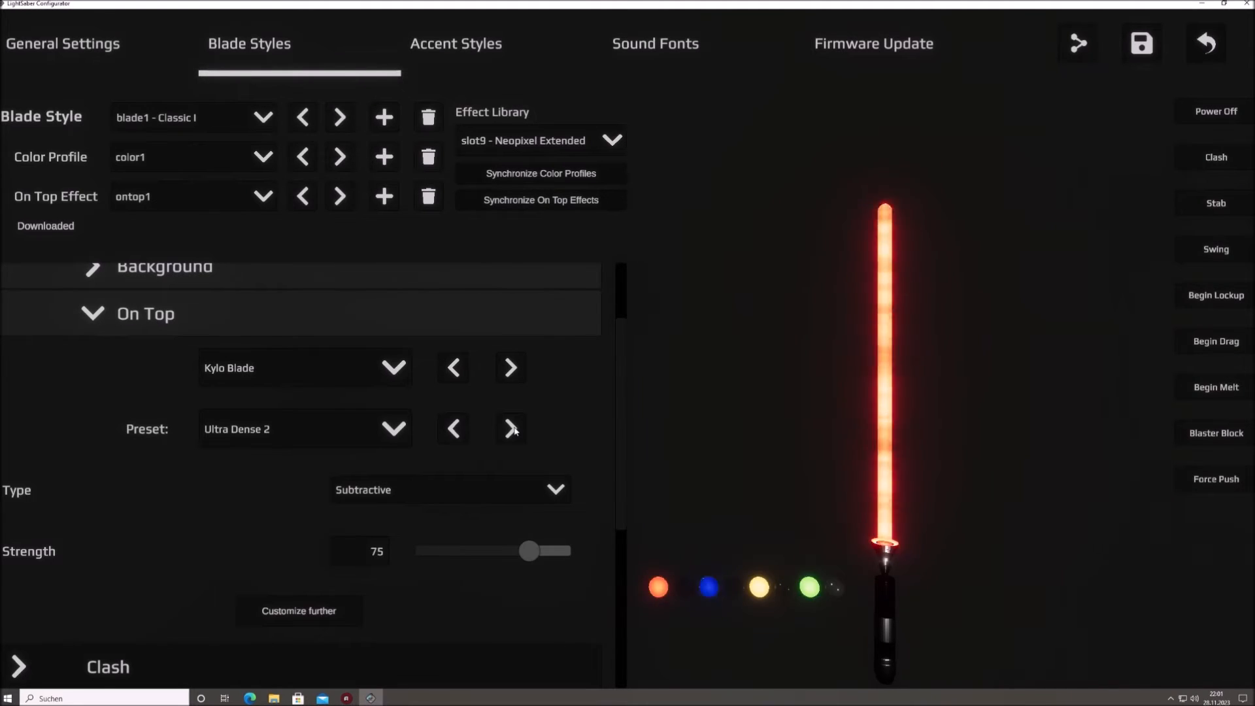
click(511, 429)
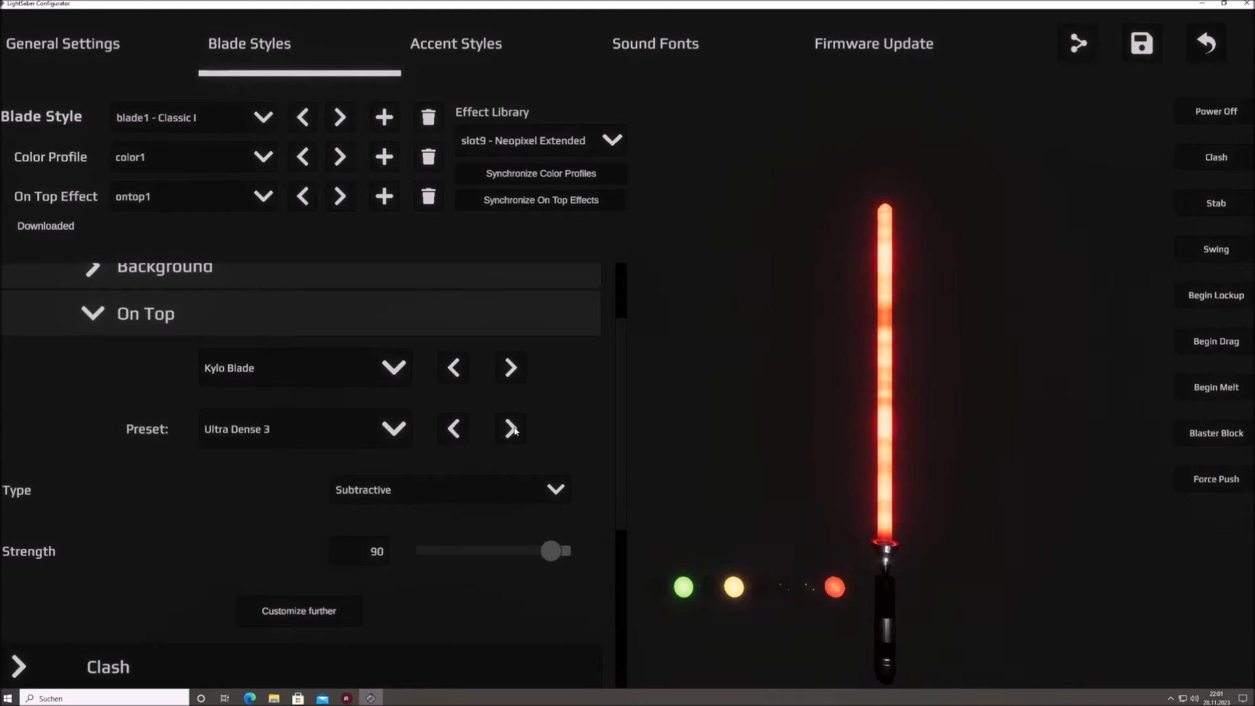
Step: Try the Kylo Blade presets White Sparkle 1 and White Sparkle 2, and check the list of available presets
click(512, 429)
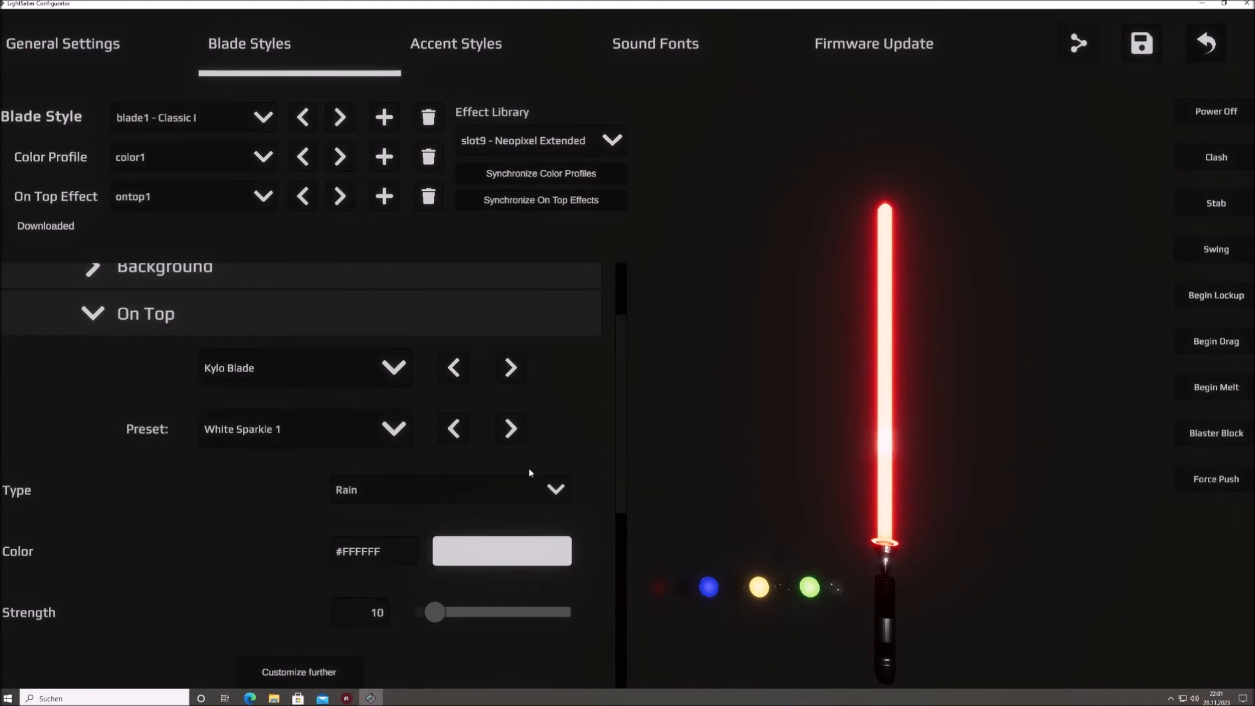
click(511, 429)
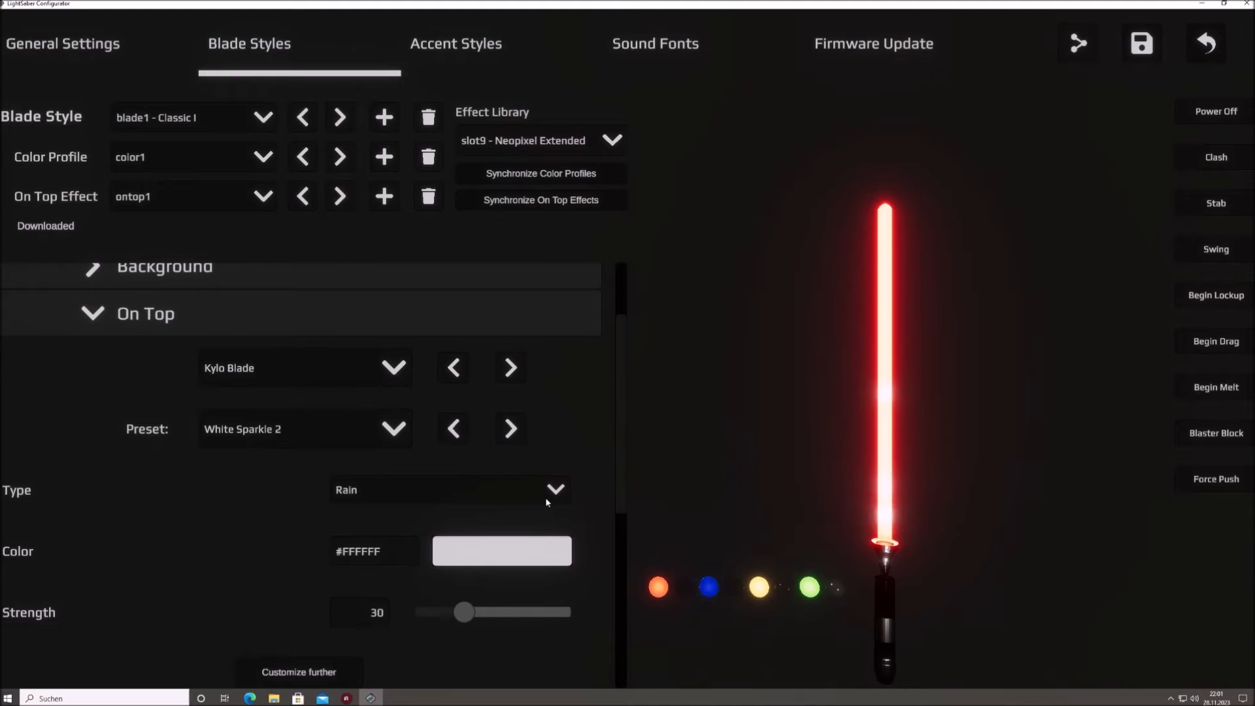
click(395, 430)
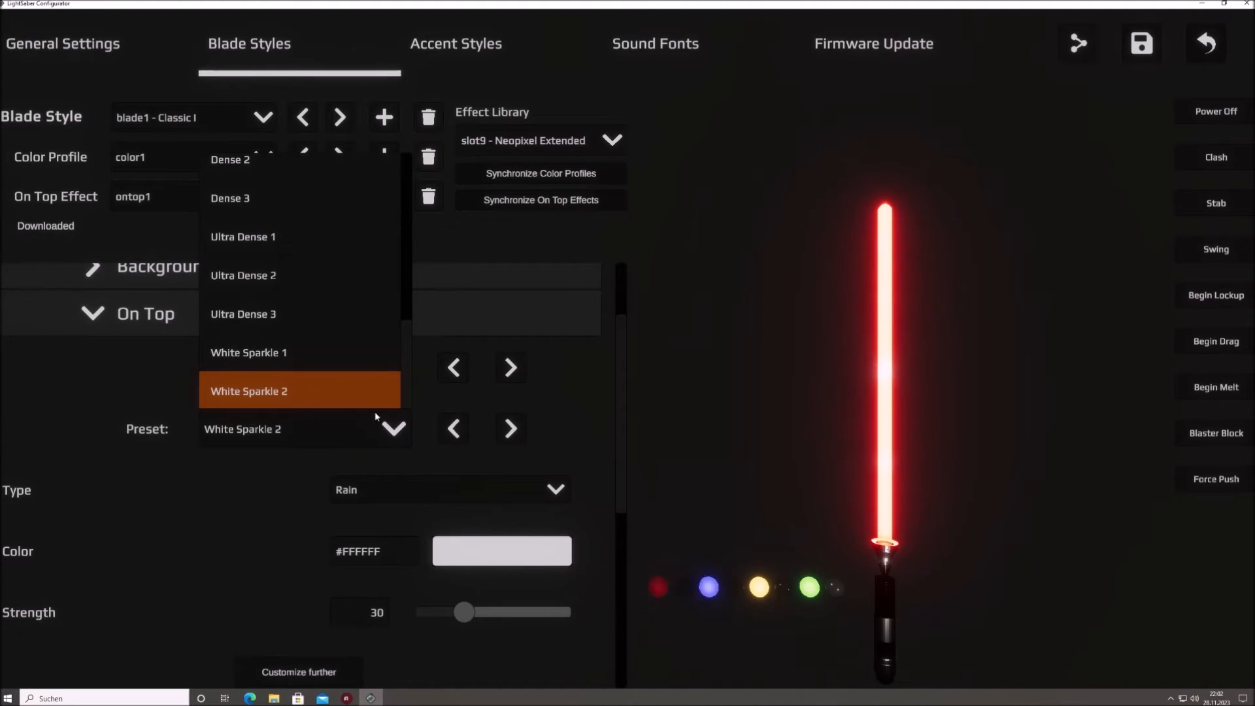
click(387, 426)
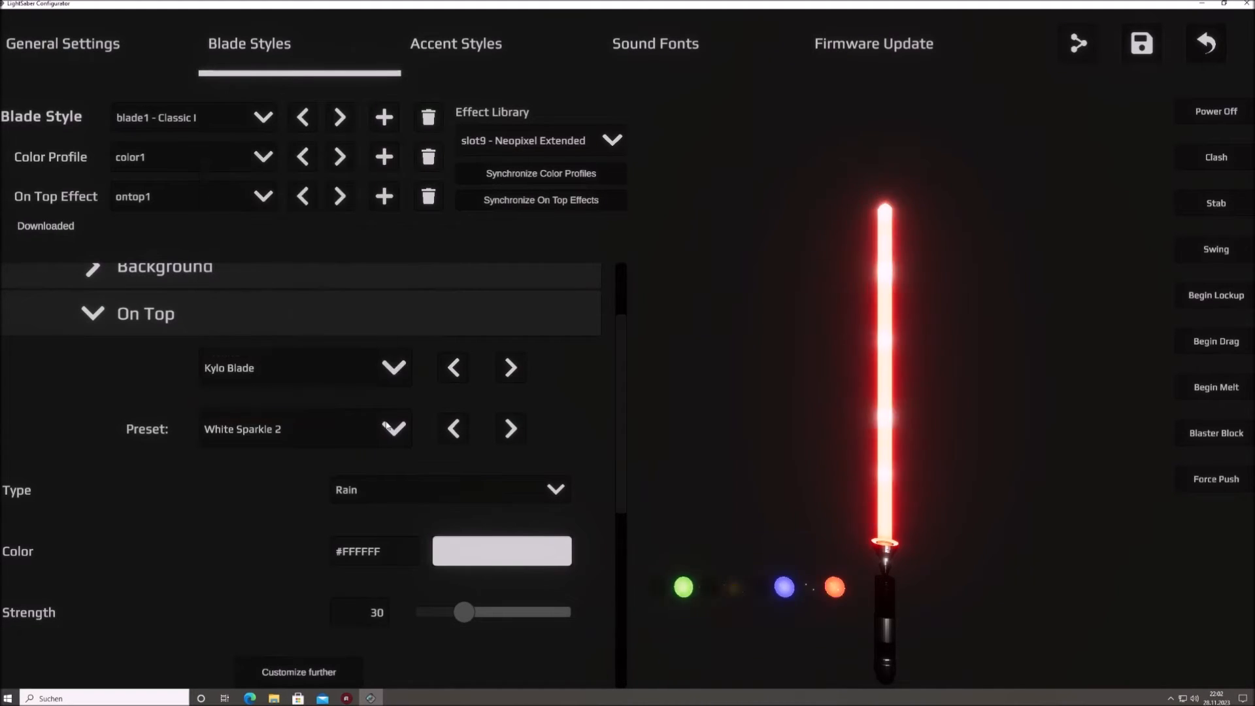
Step: Switch the On Top effect to Unstable and step through its presets Fine and Smooth 1 to Fine and Smooth 3
click(356, 364)
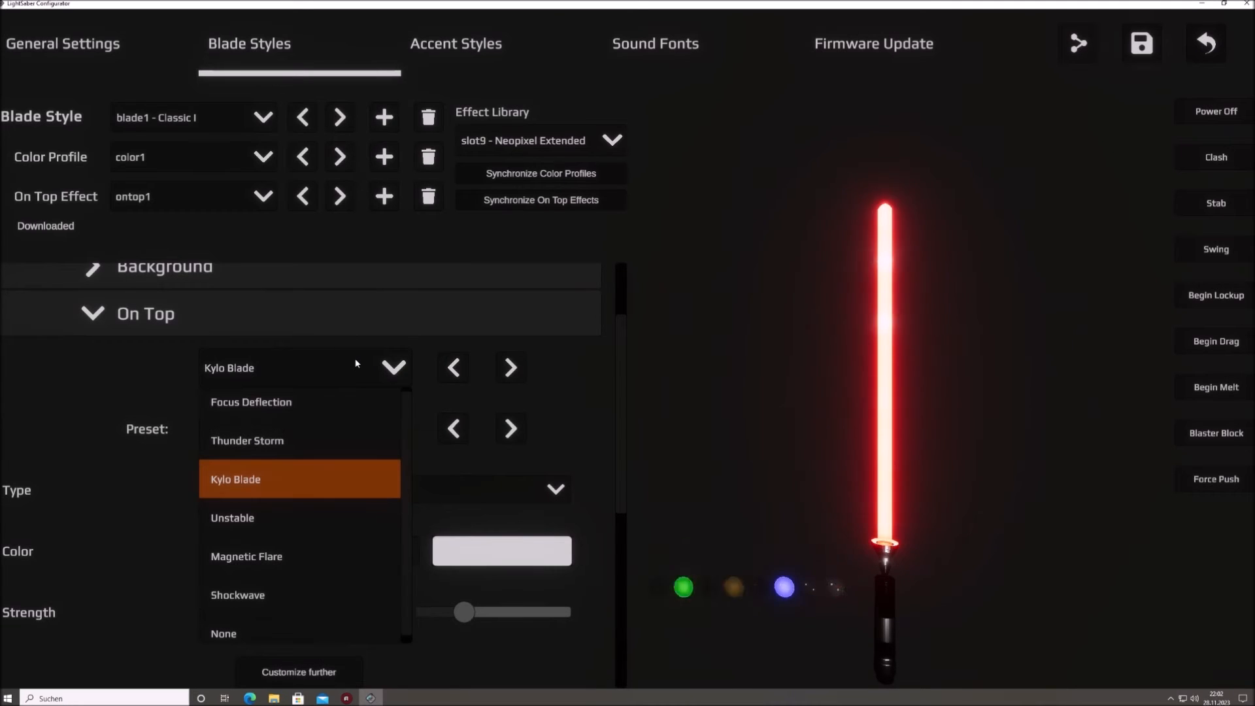
click(333, 524)
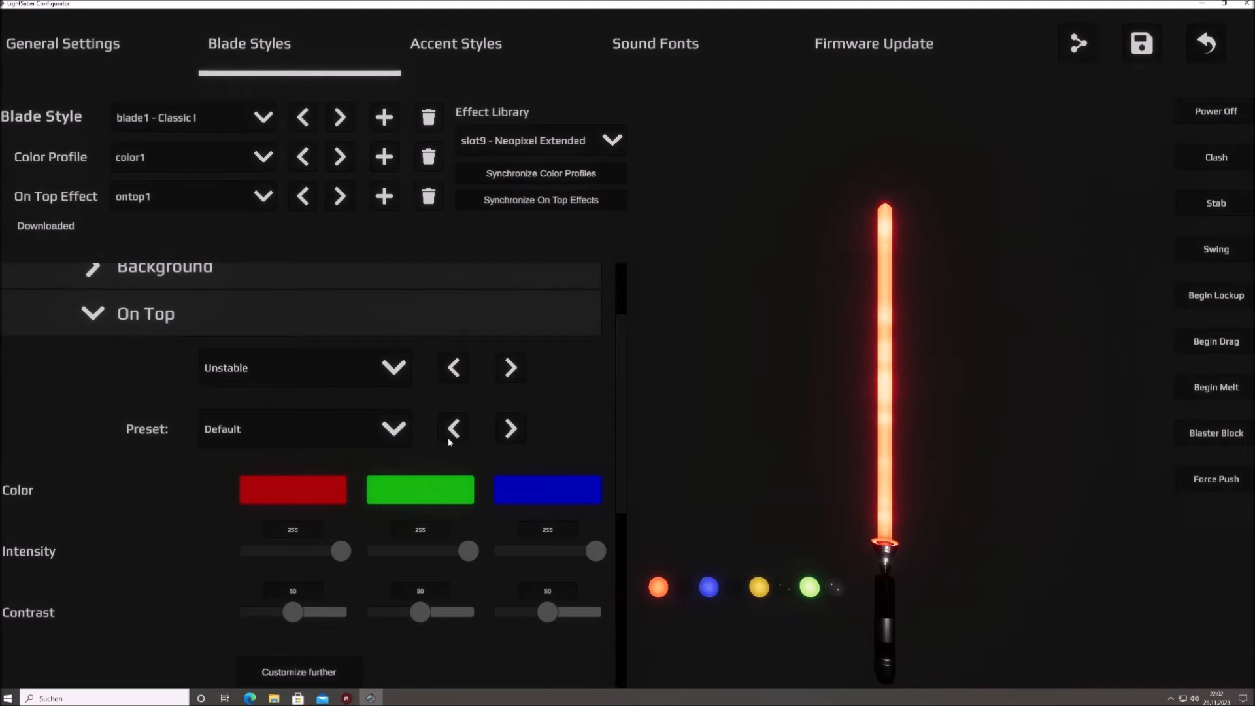
click(511, 429)
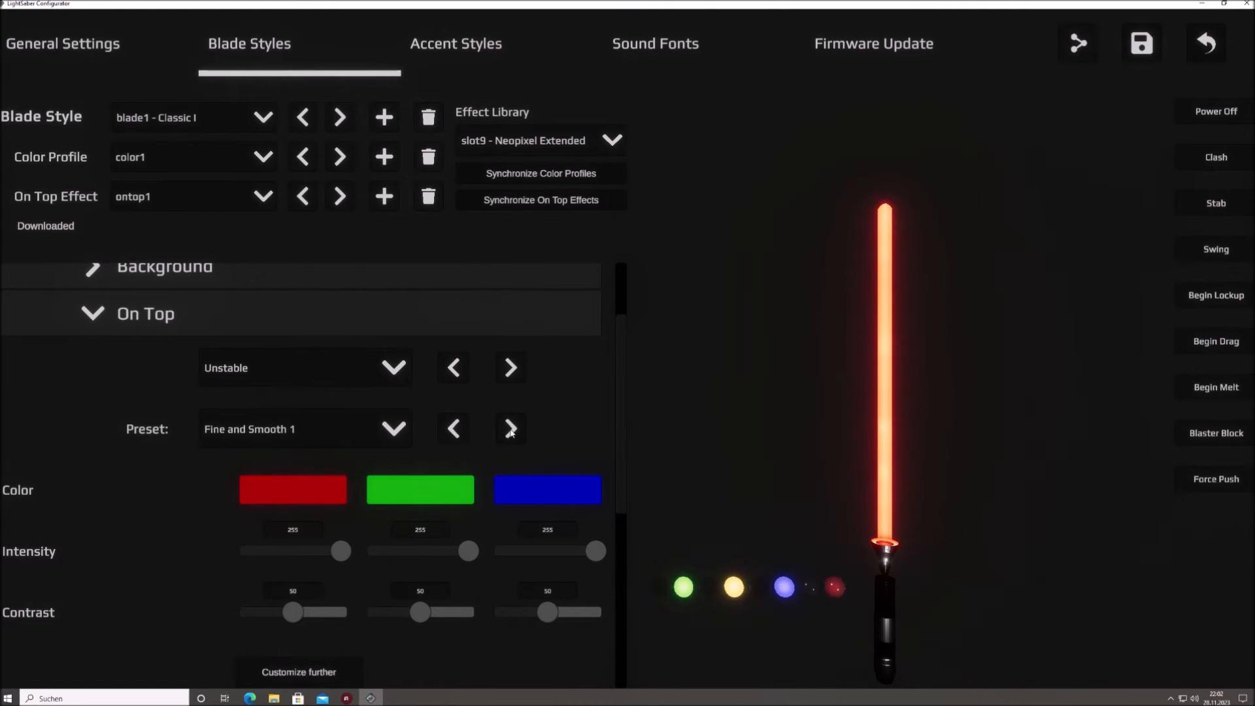
click(511, 430)
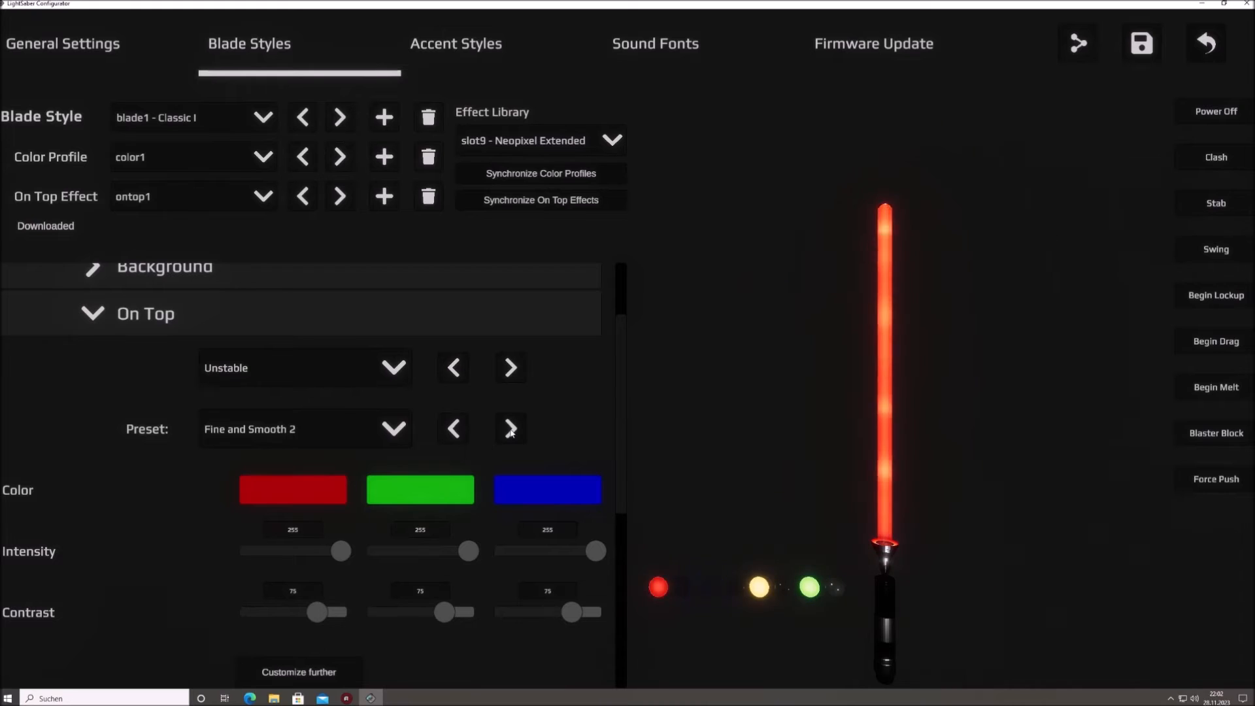
click(511, 430)
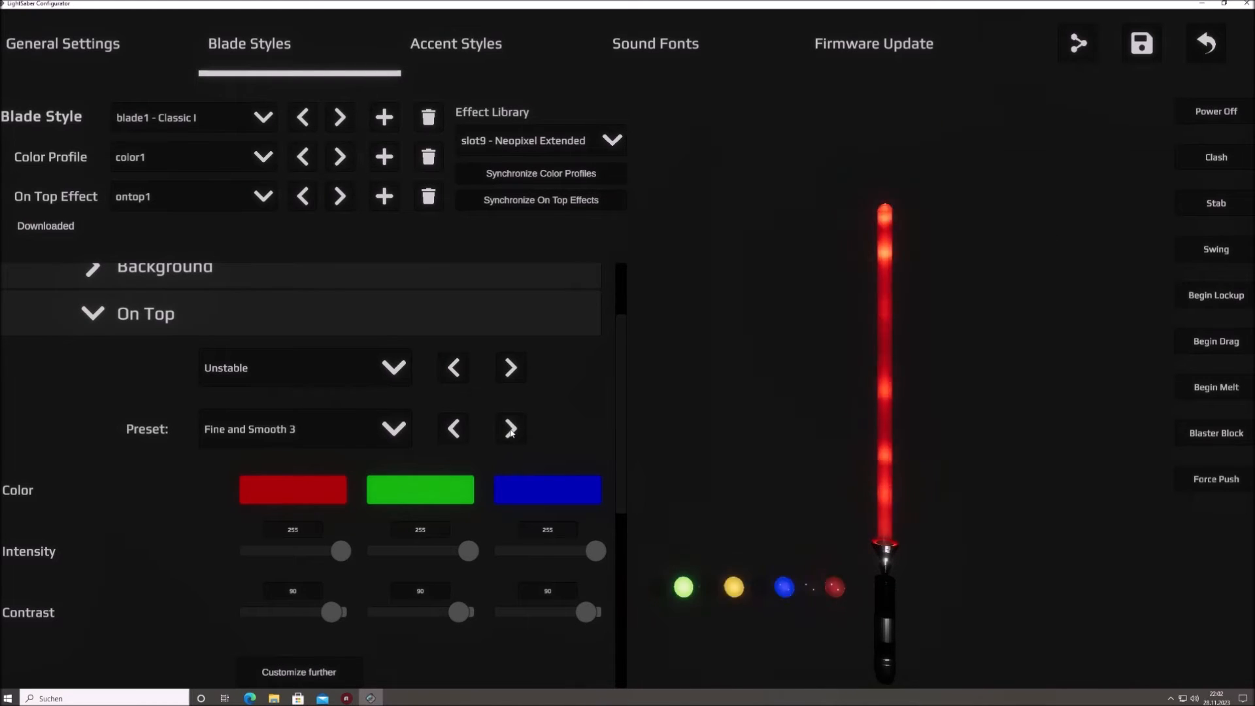
Step: Step through the Unstable presets from Coarse and Smooth 1 to Fine and Hard 3
click(512, 429)
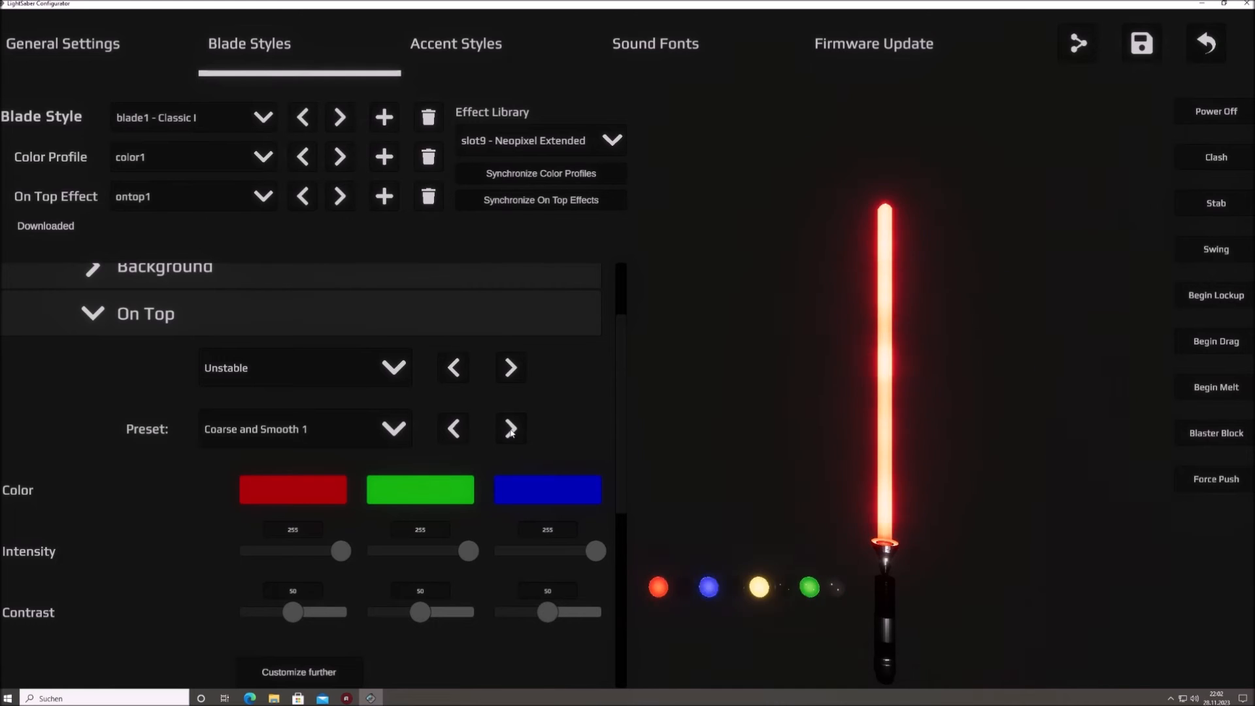
click(511, 429)
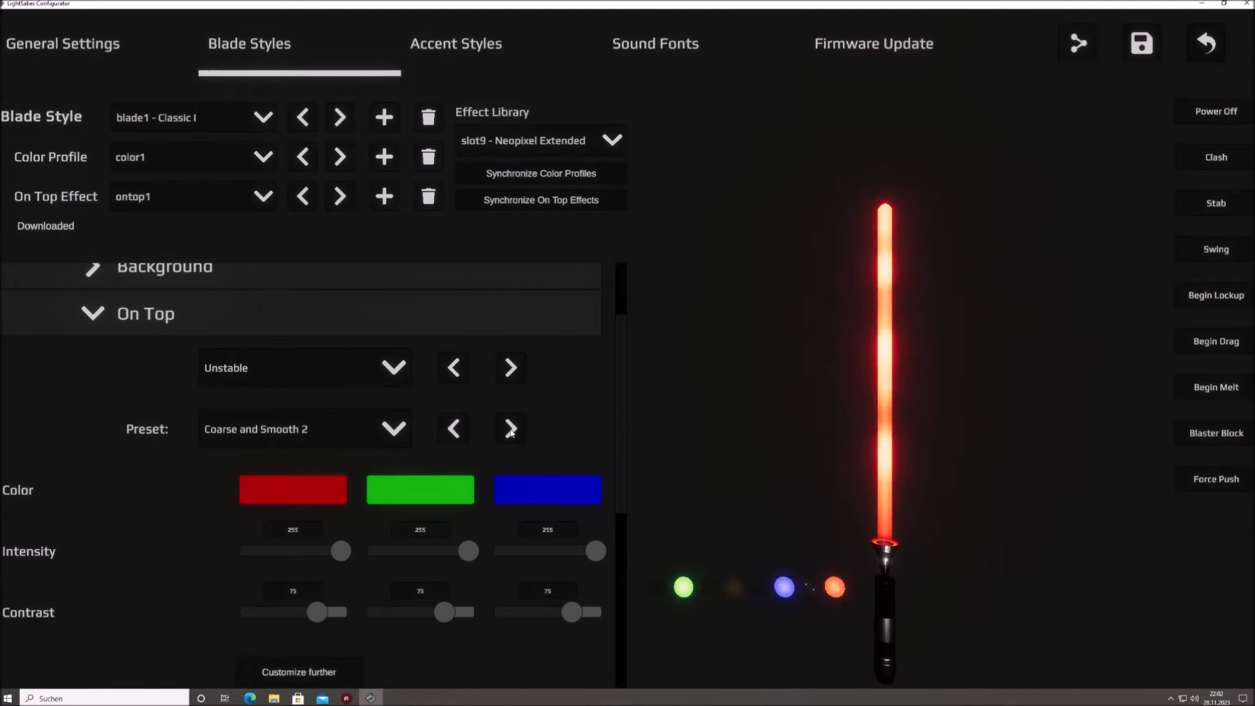
click(511, 430)
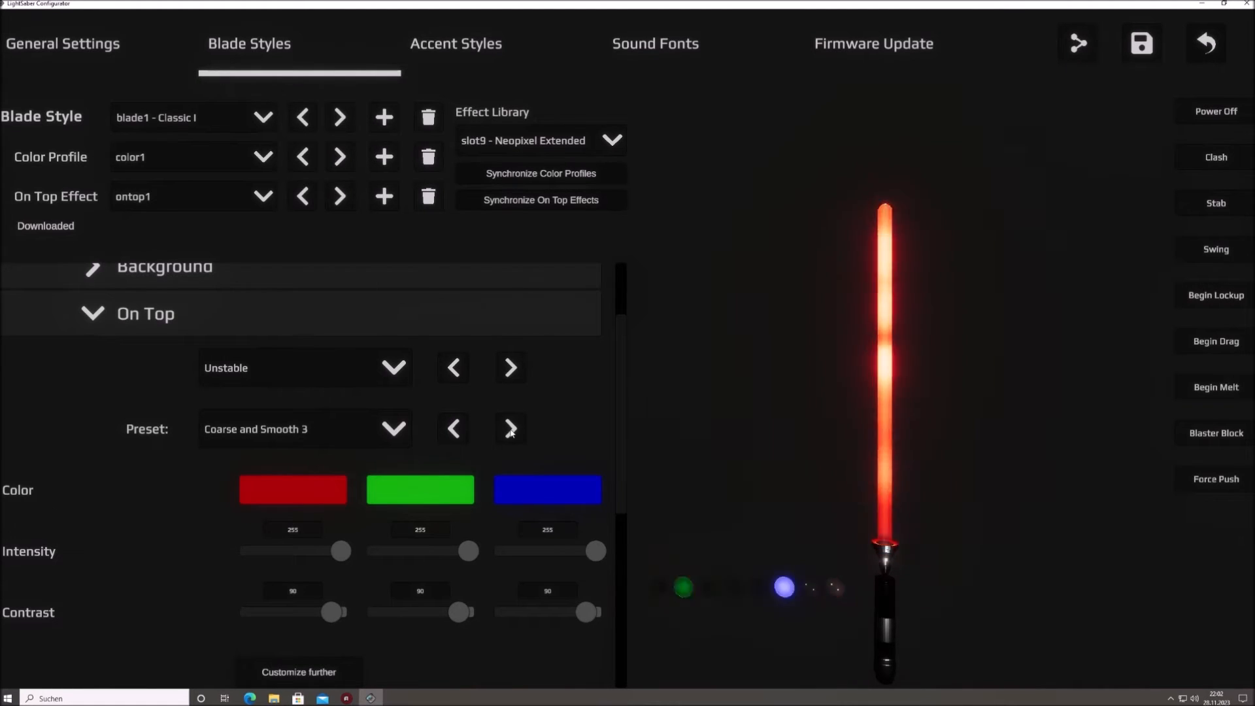
click(512, 430)
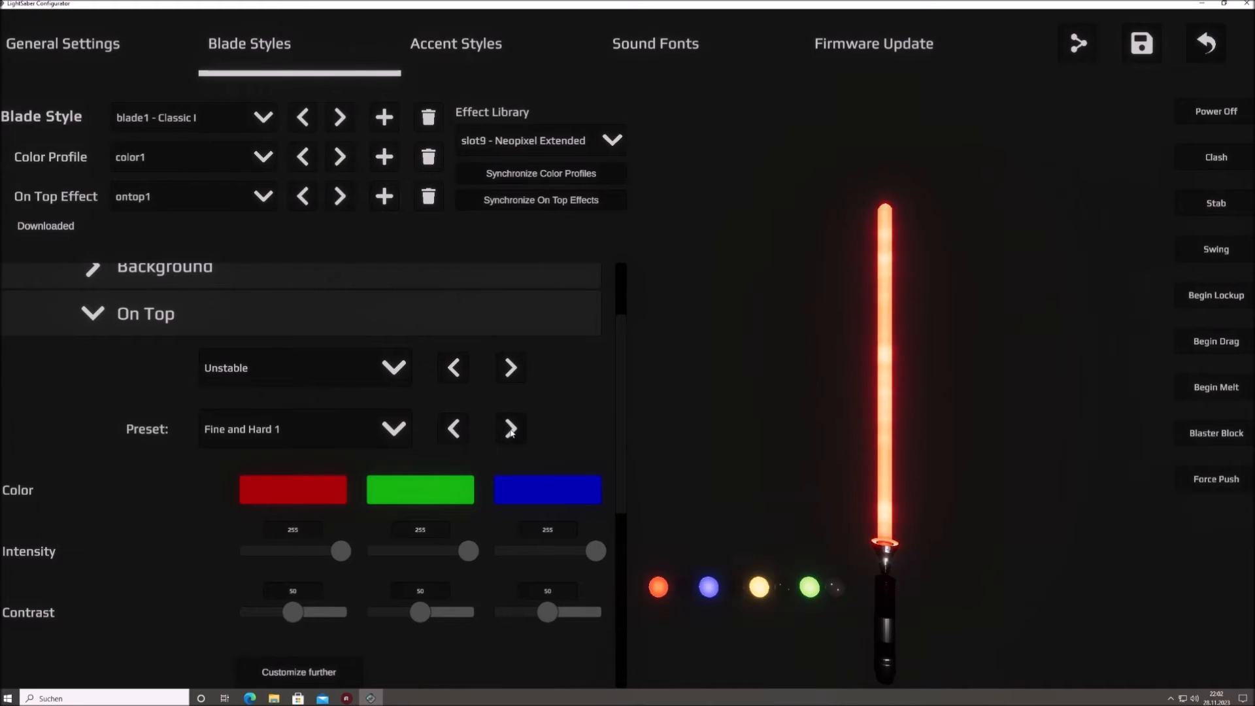
click(511, 429)
click(511, 430)
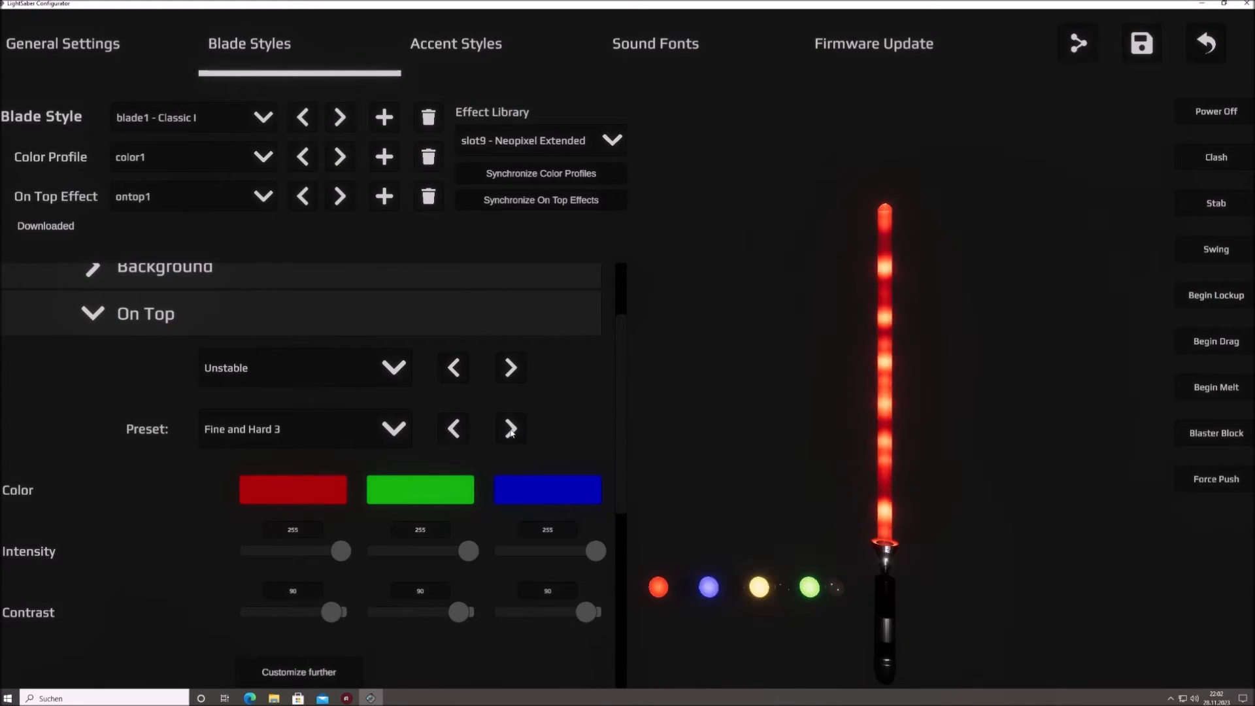
Step: Step through the Unstable presets from Coarse and Hard 1 to Ultra Dense 3
click(511, 430)
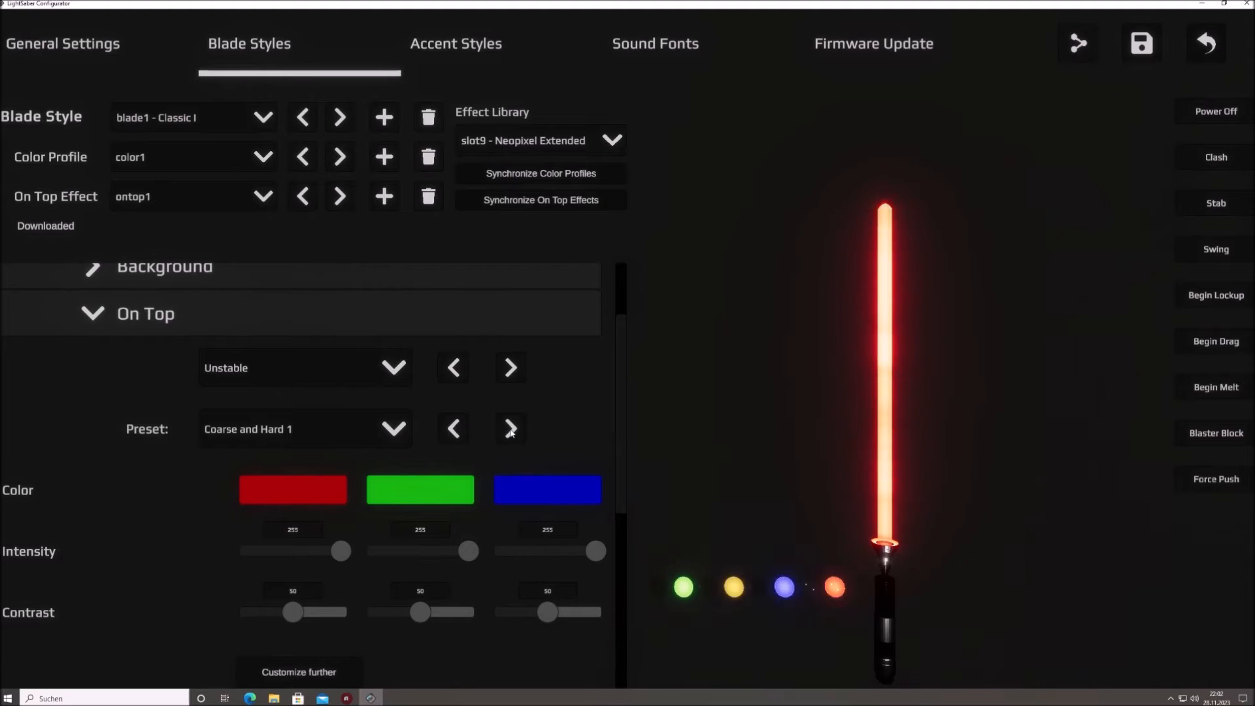
click(511, 430)
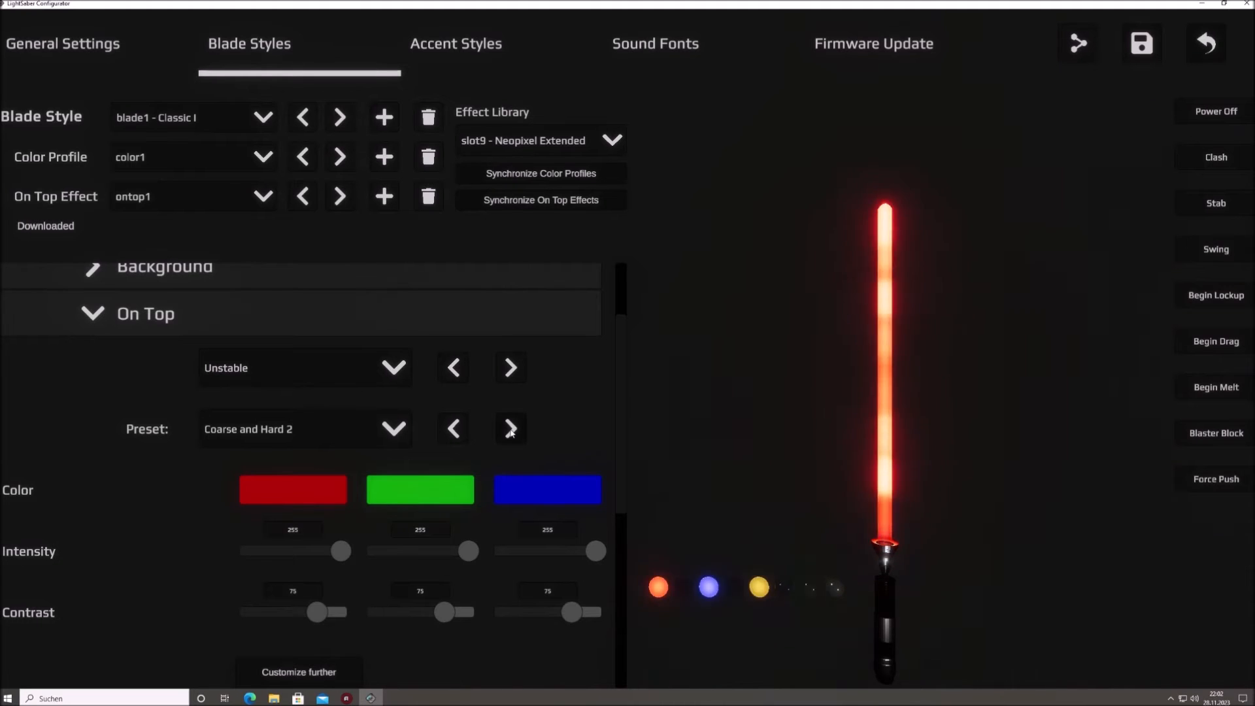
click(511, 430)
click(512, 430)
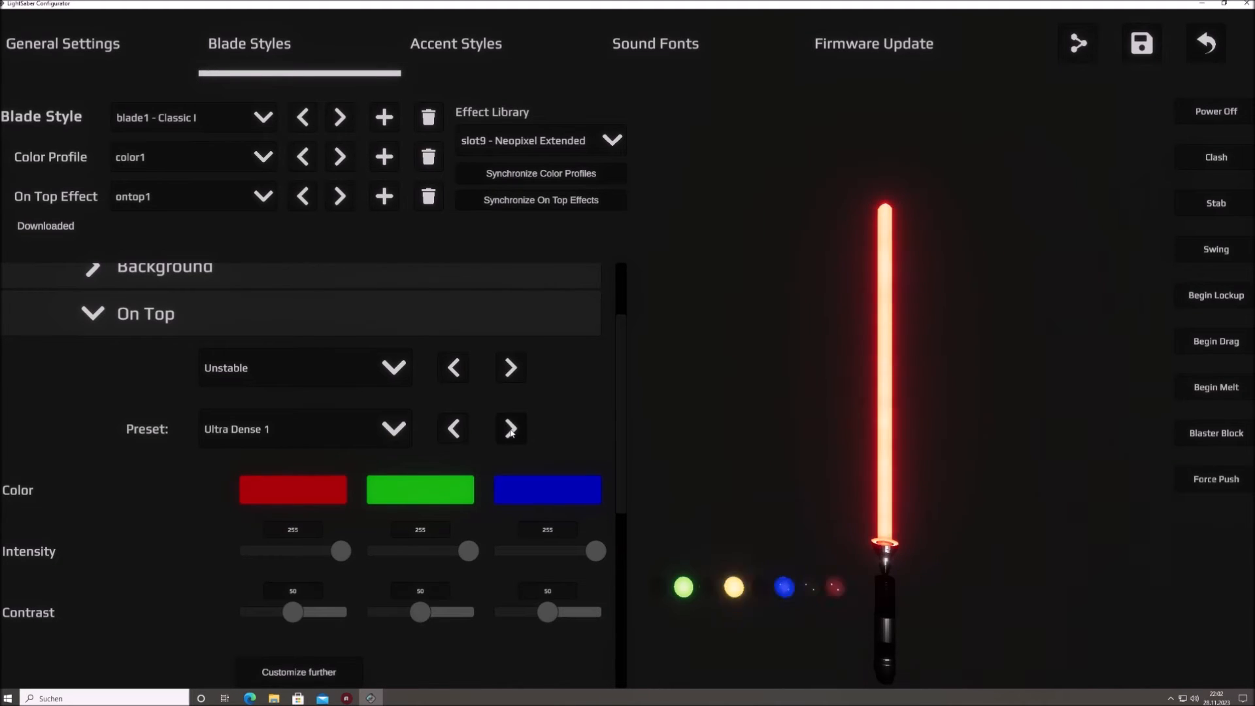
click(511, 430)
click(511, 430)
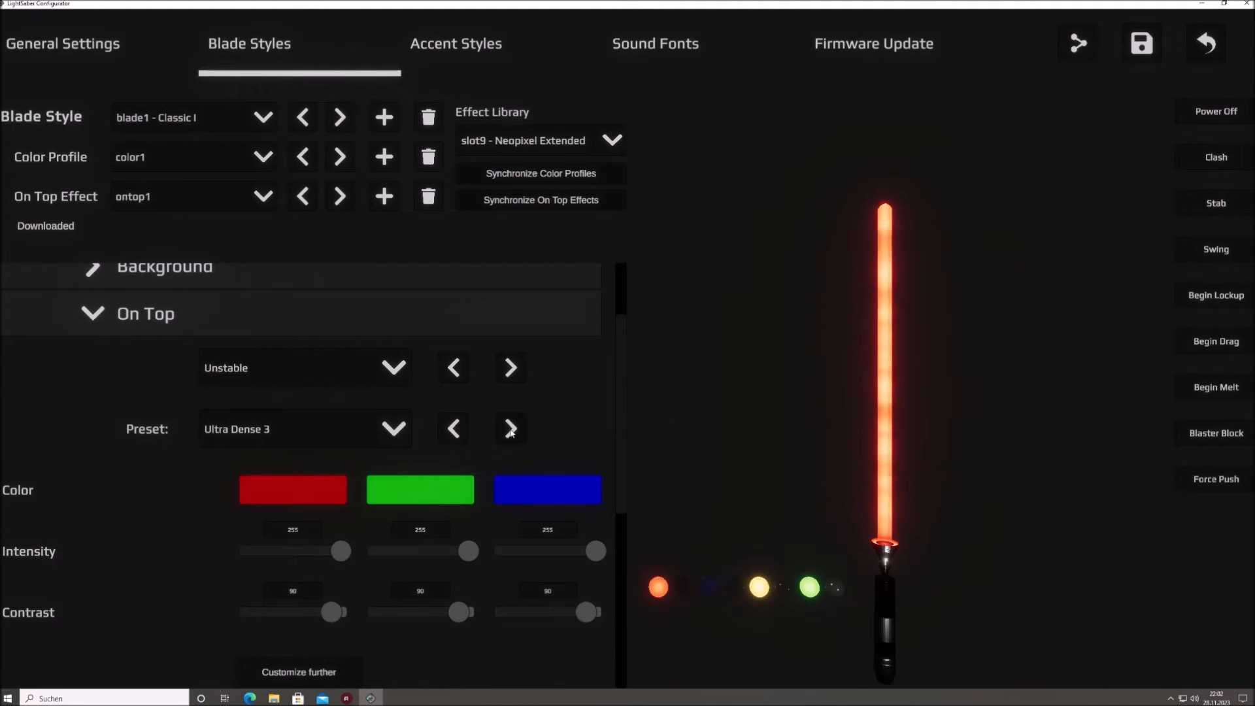
Step: Switch the On Top effect to Magnetic Flare and step through its presets up to Slow Flow 3
click(385, 369)
click(308, 555)
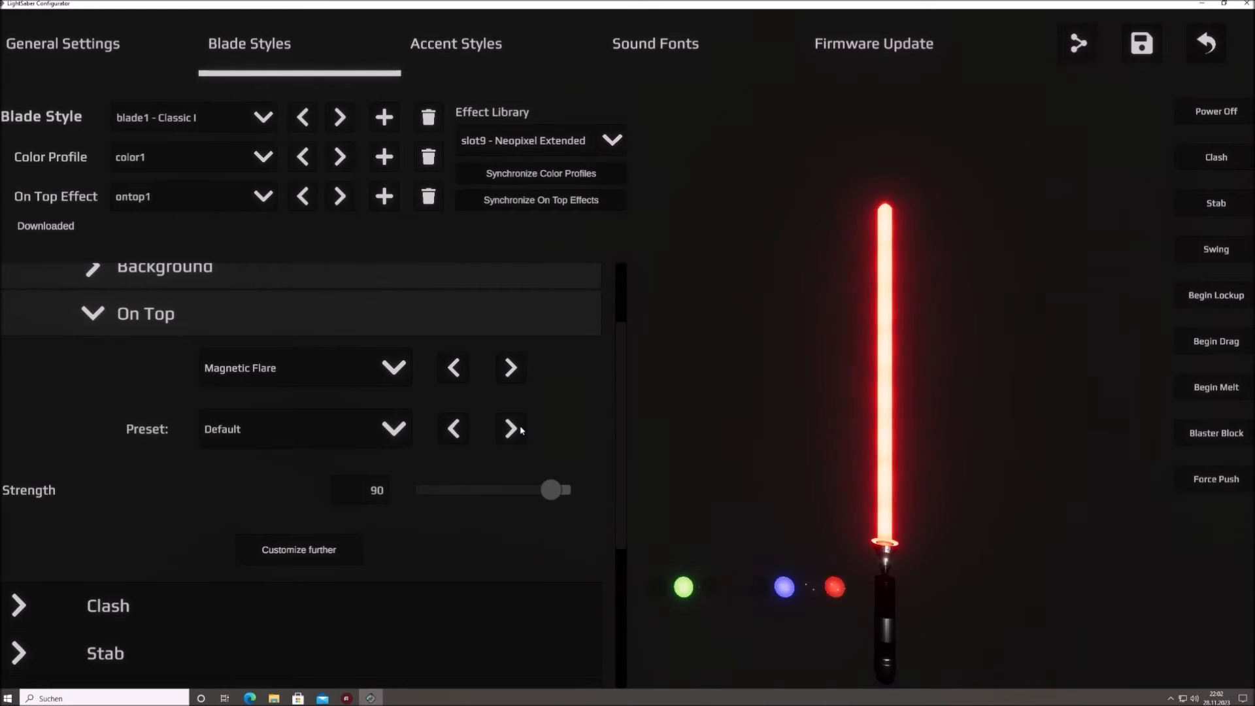
click(511, 429)
click(511, 430)
click(512, 430)
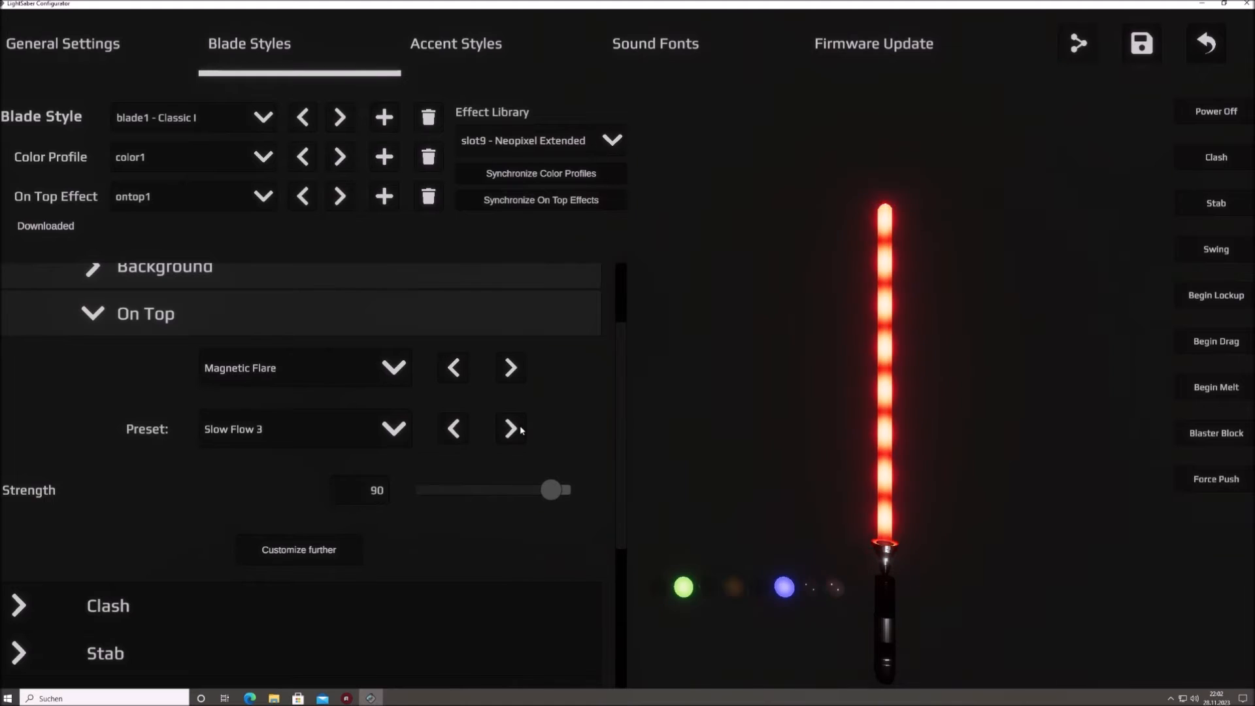
Step: Step through the Magnetic Flare presets from Fast Flow 1 through Ultra Dense 3 to Verbose 2
click(511, 429)
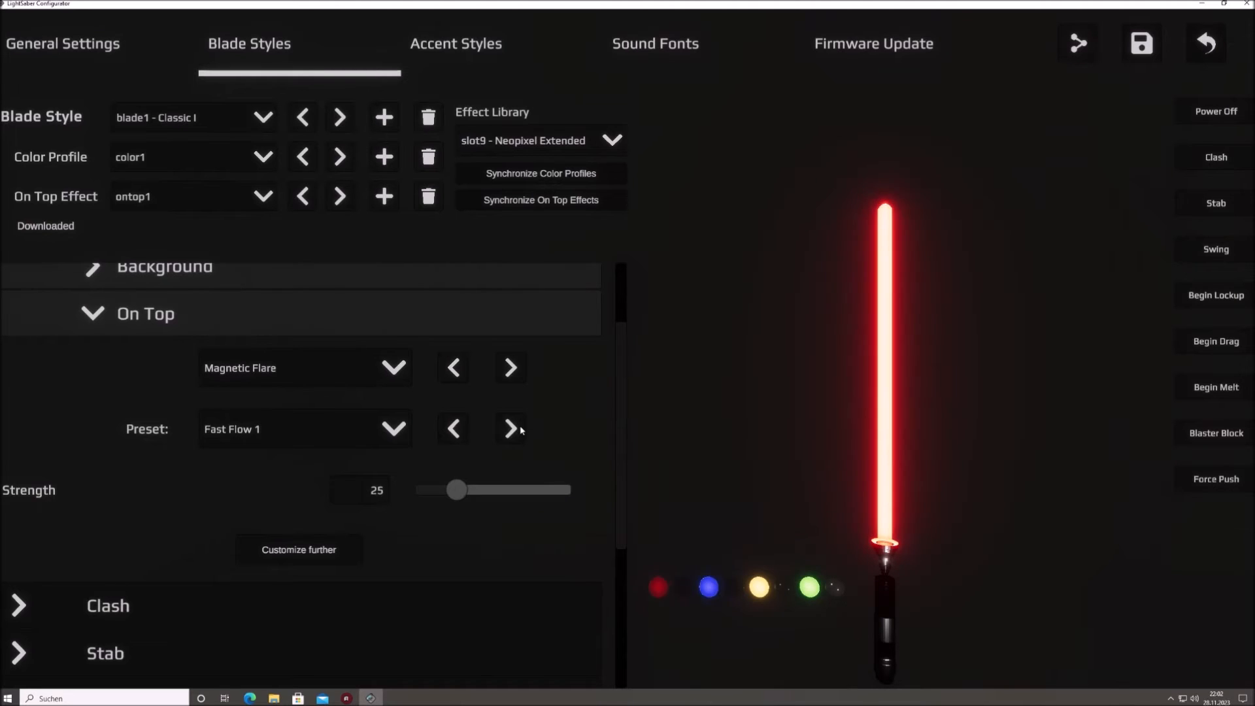
click(511, 429)
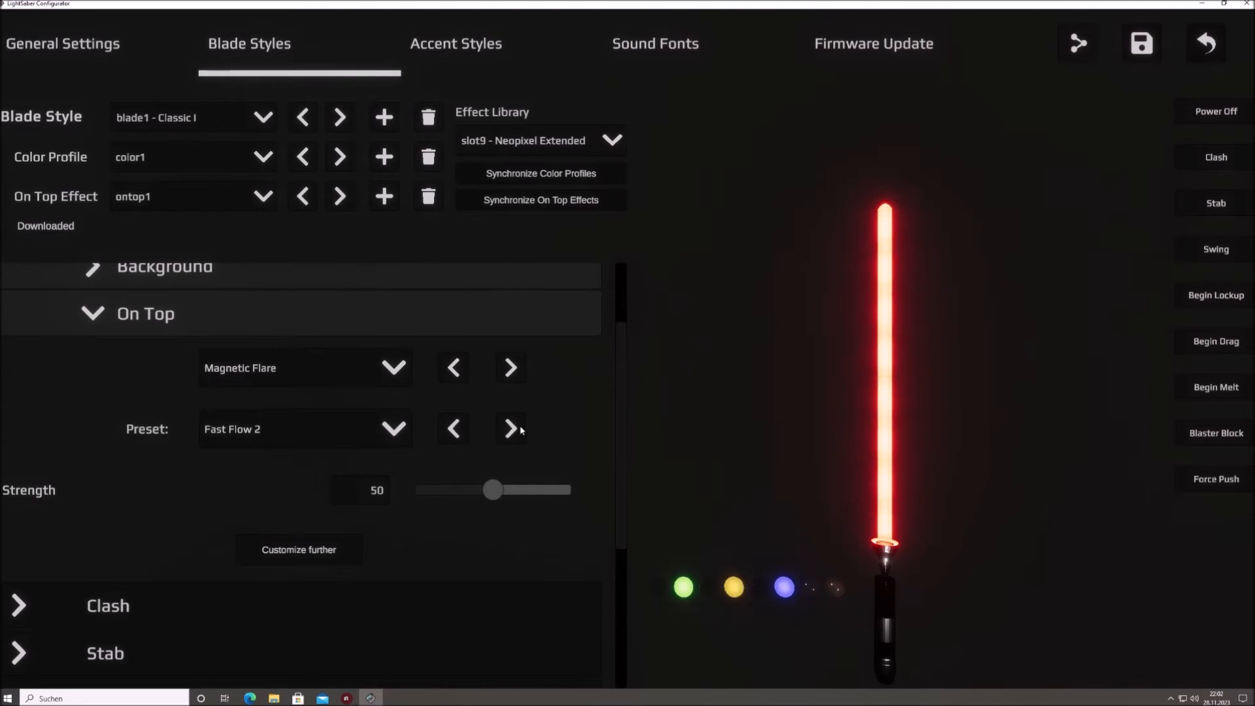
click(512, 430)
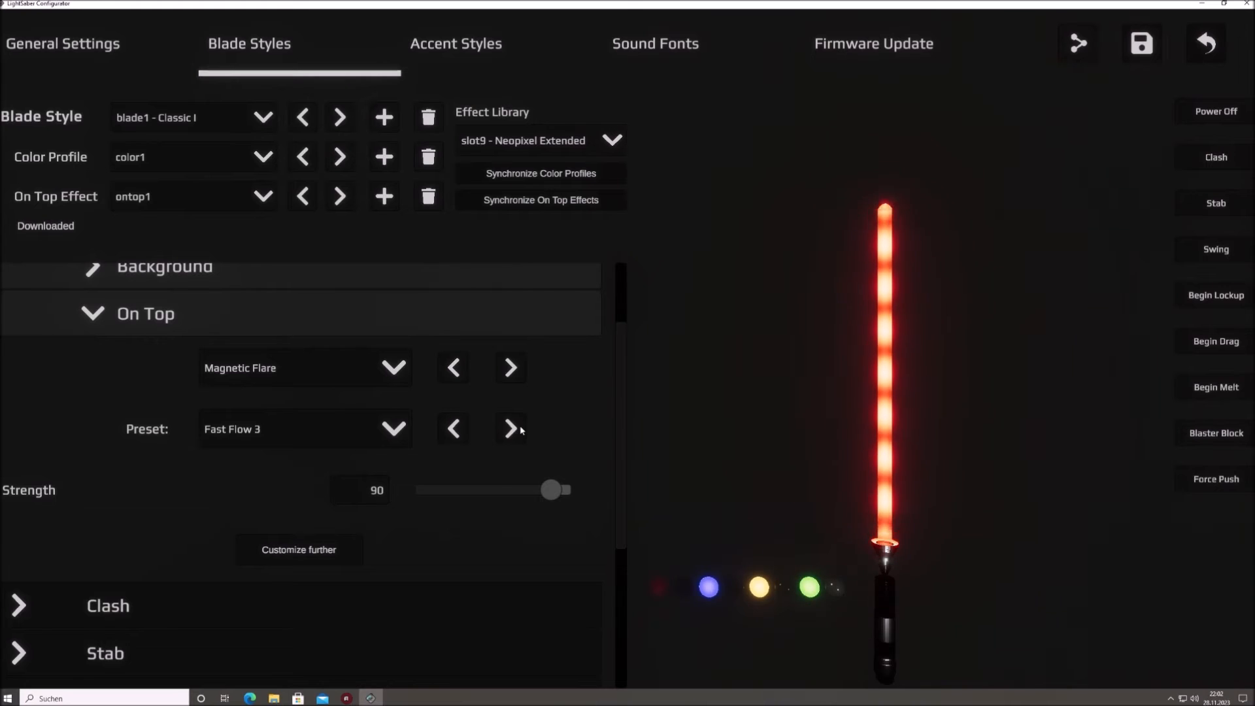
click(511, 430)
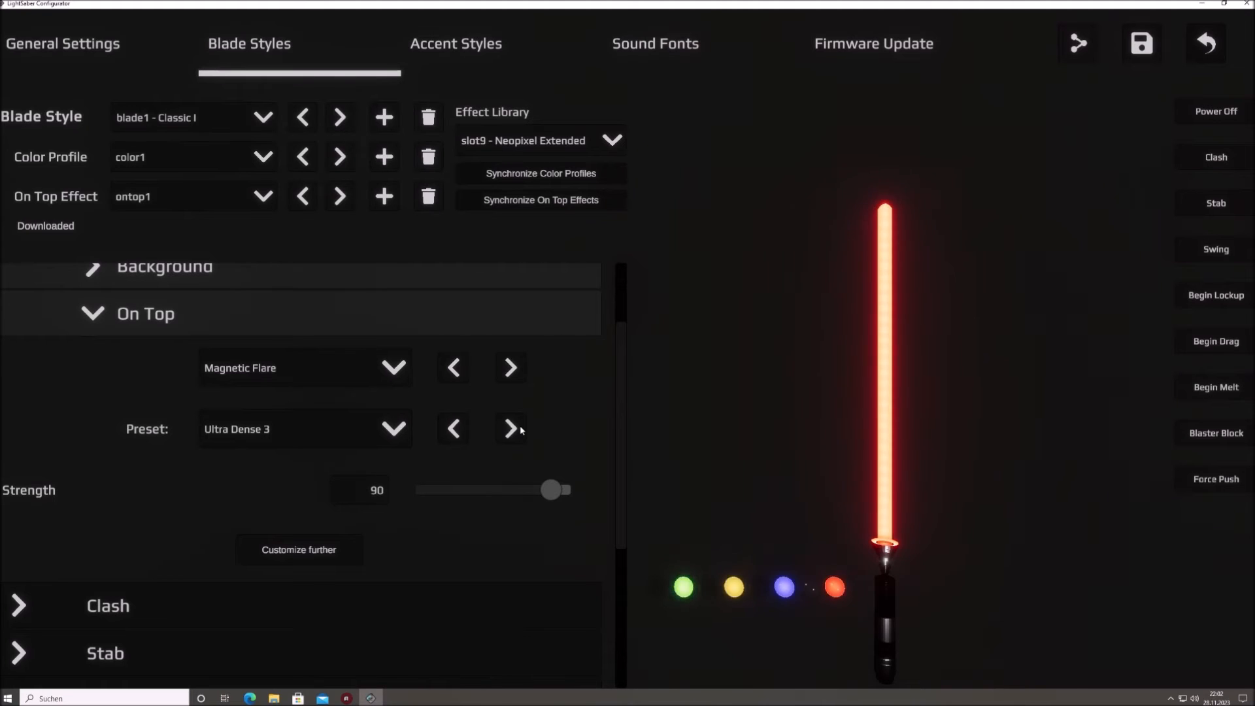
click(521, 430)
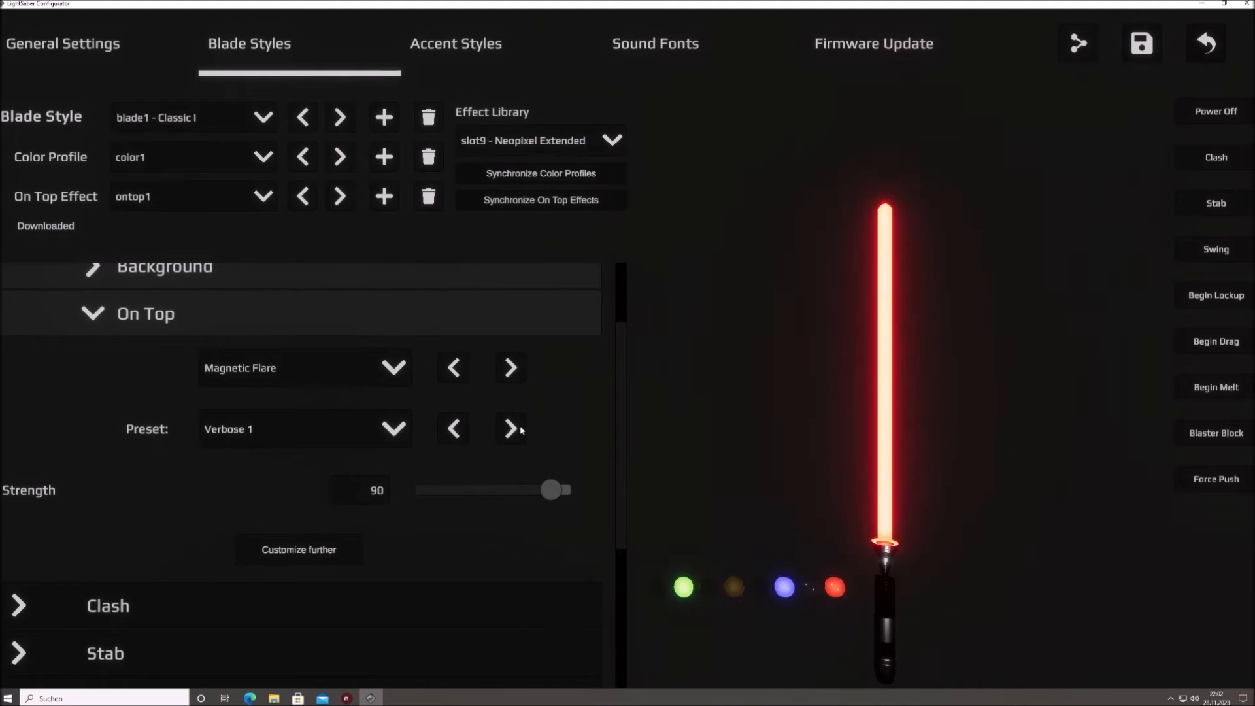
click(521, 430)
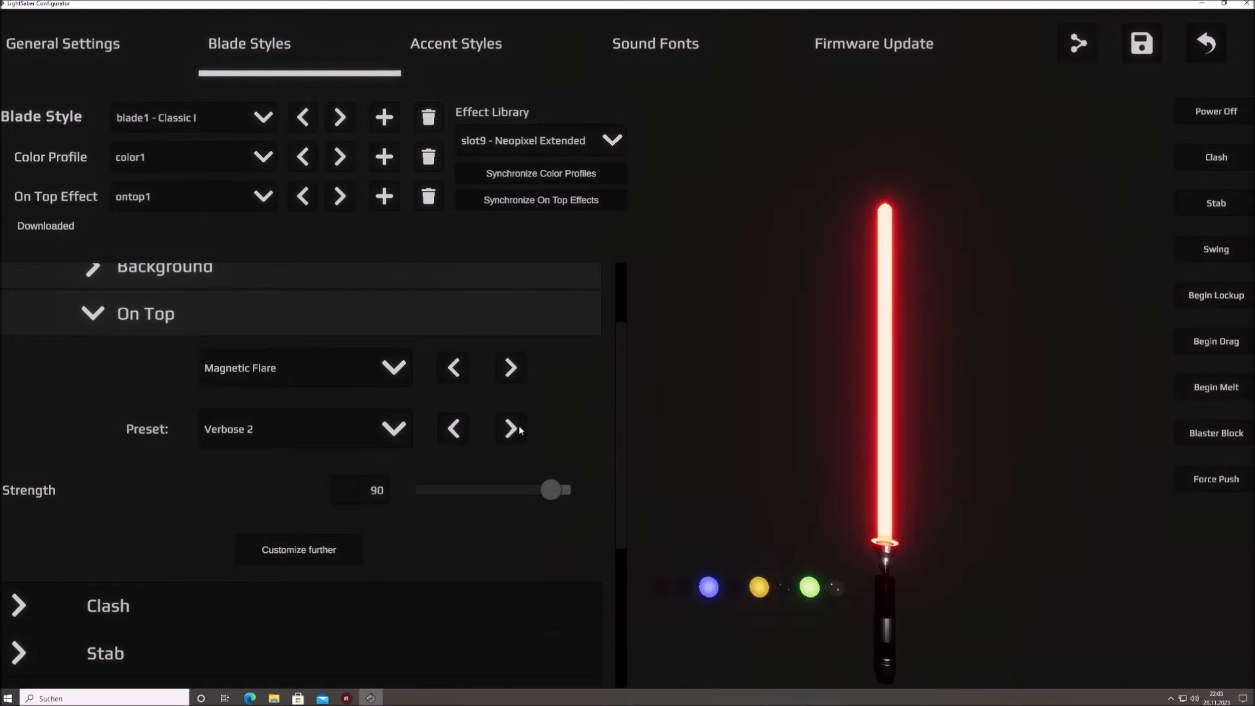
Step: Advance the Magnetic Flare preset, switch the On Top effect to Shockwave and step through its presets up to Fast Impact 3
click(519, 429)
click(336, 363)
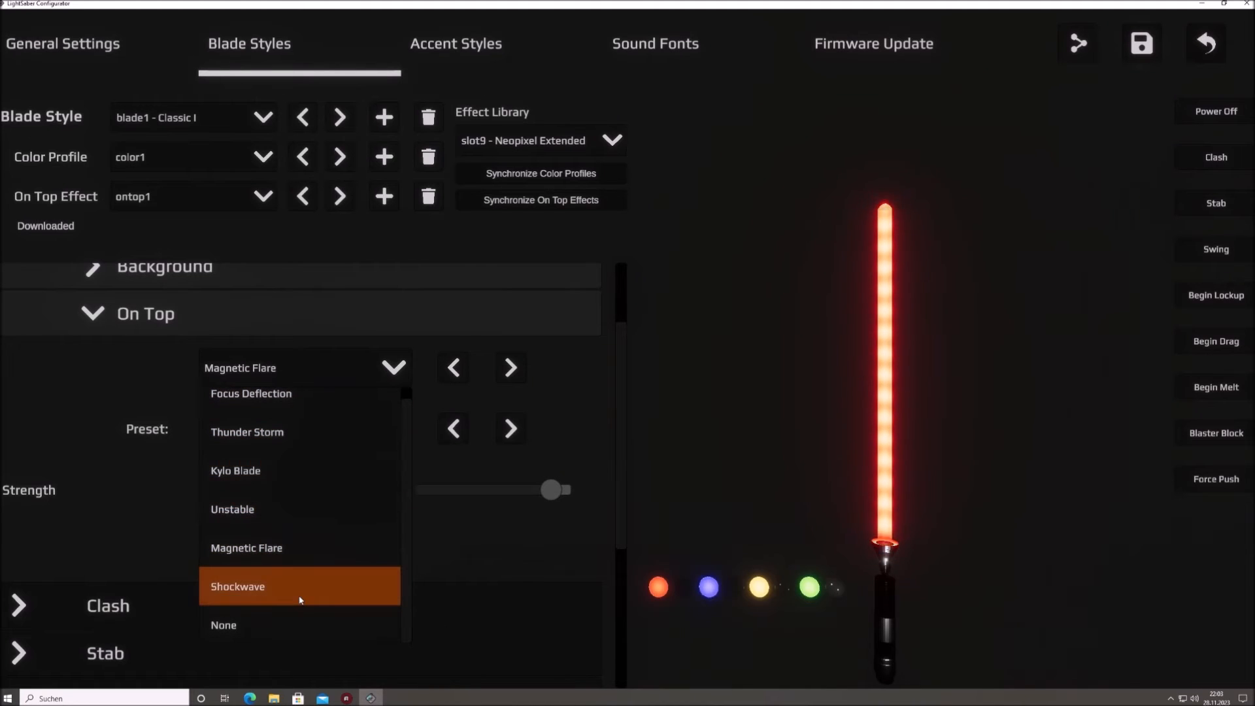
click(300, 588)
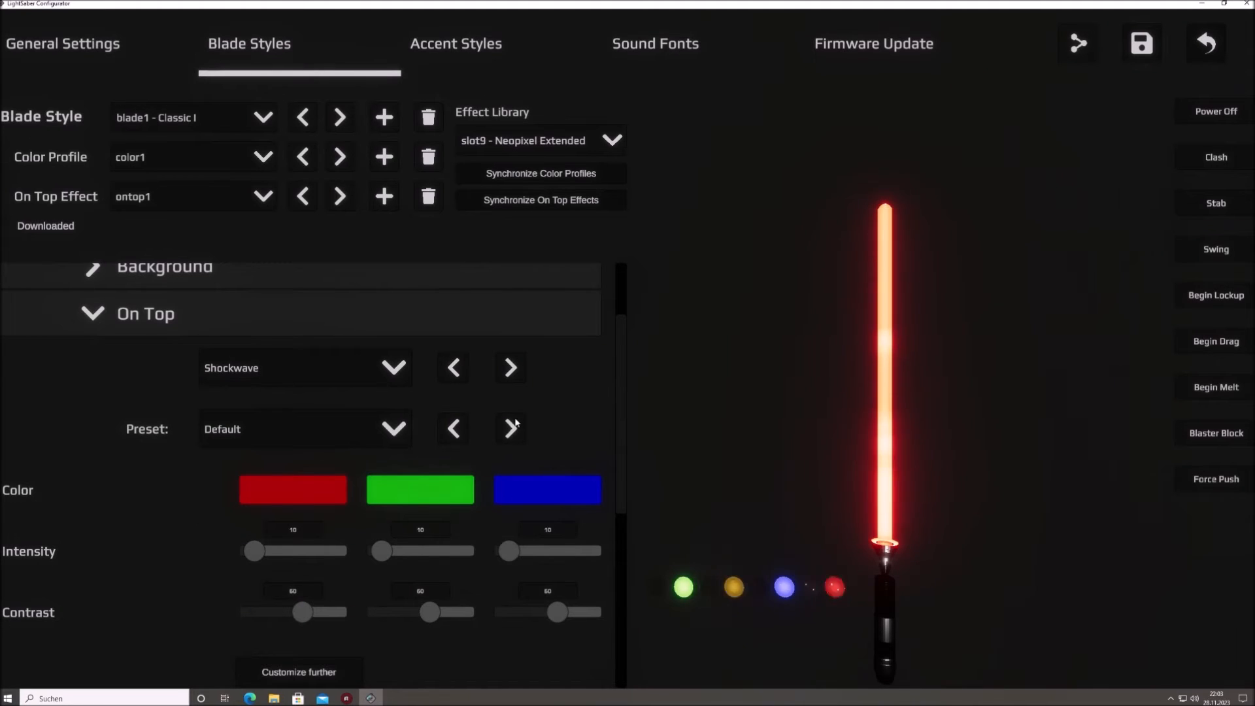
click(514, 426)
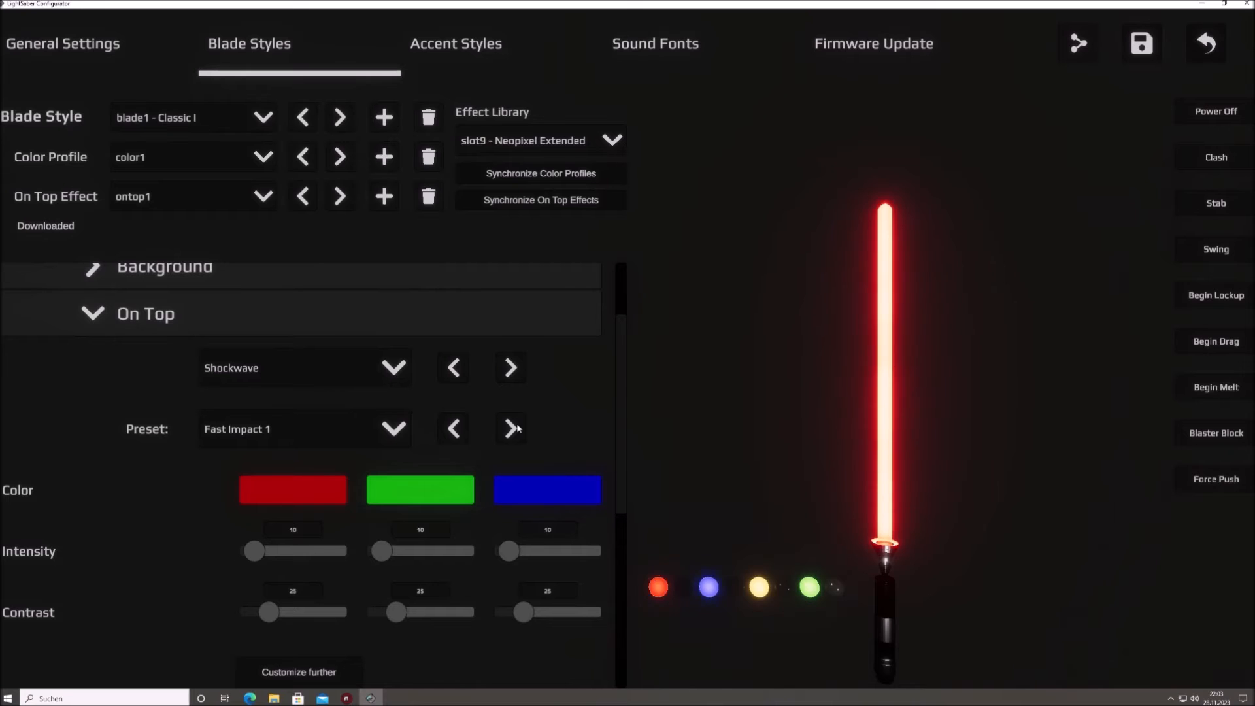
click(513, 428)
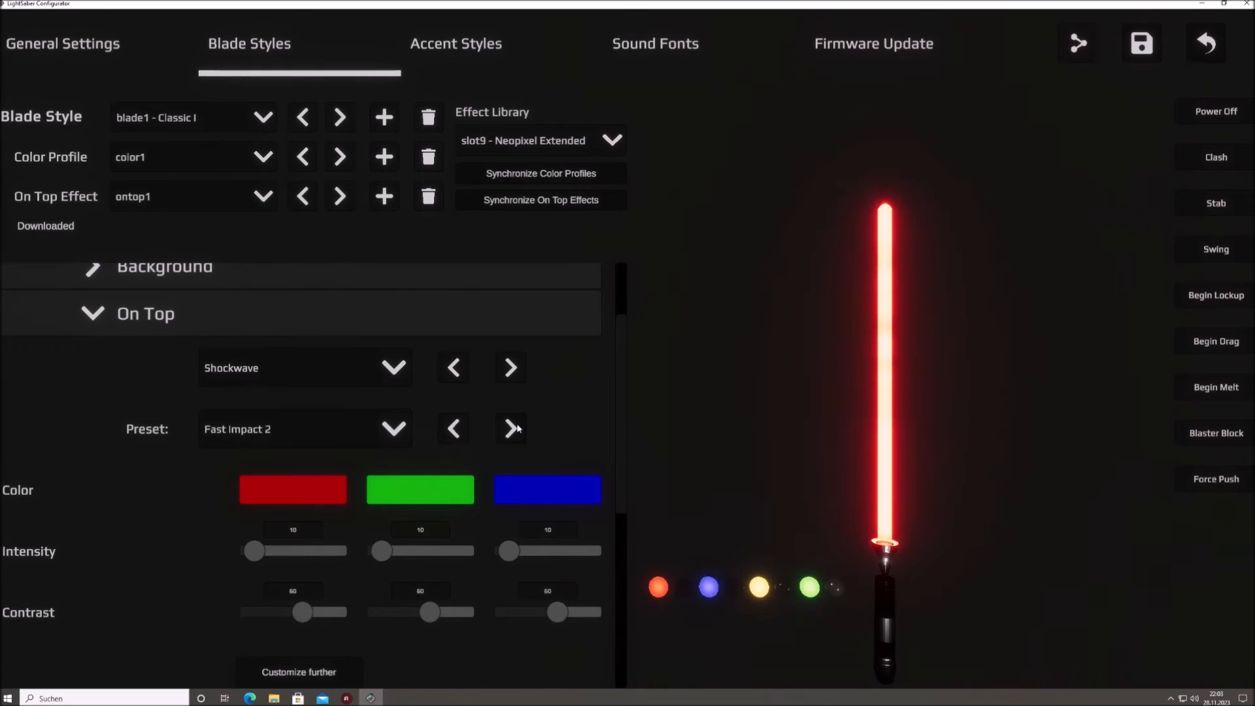
click(514, 428)
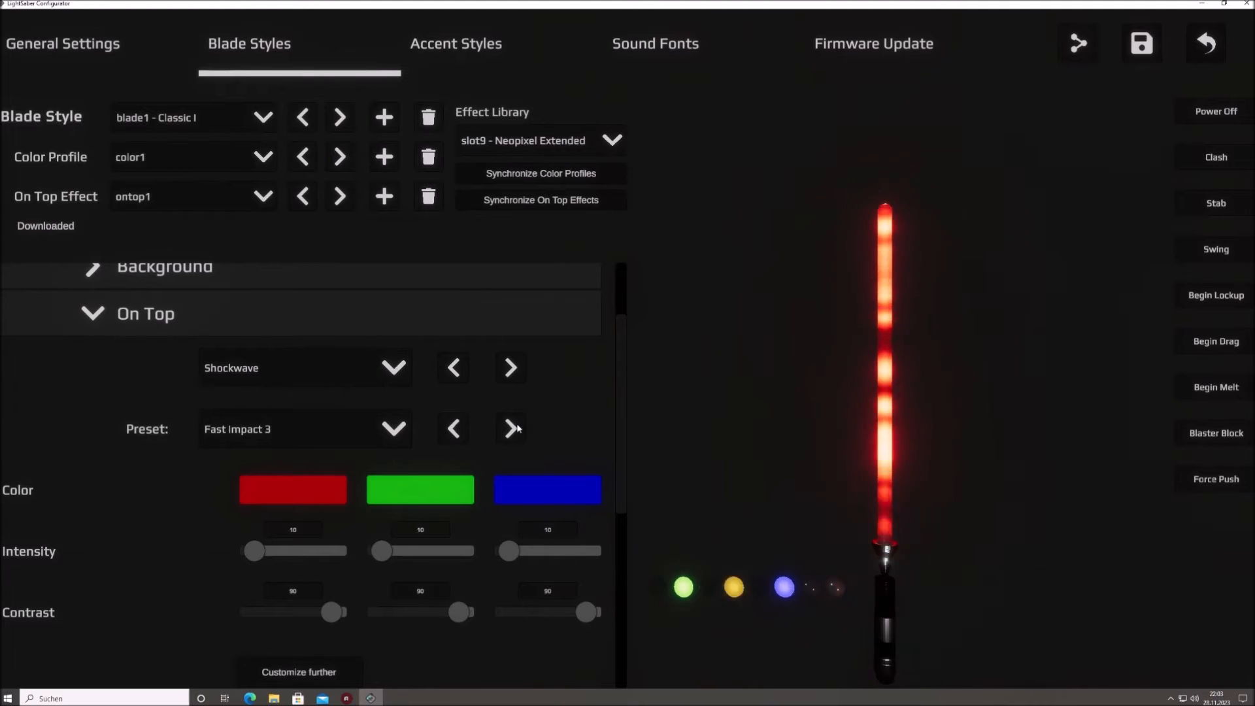
Step: Step through the Shockwave presets from Medium Impact 1 to Slow Impact 3
click(514, 428)
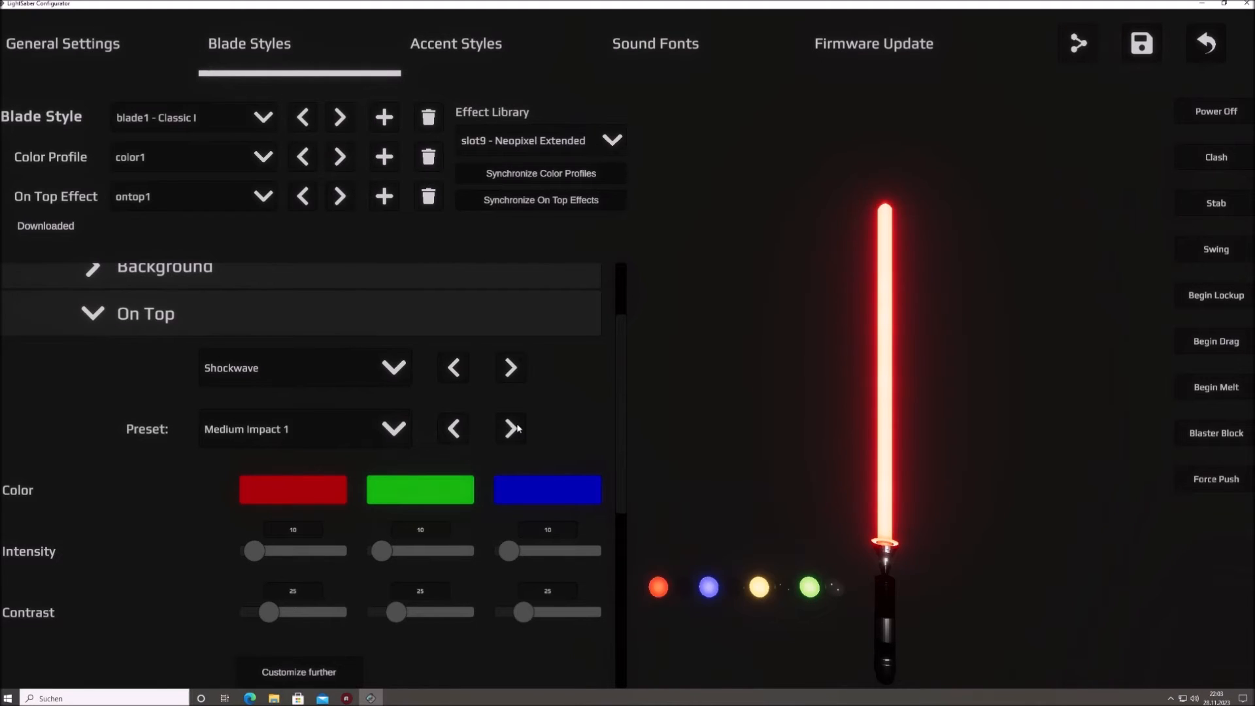
click(514, 428)
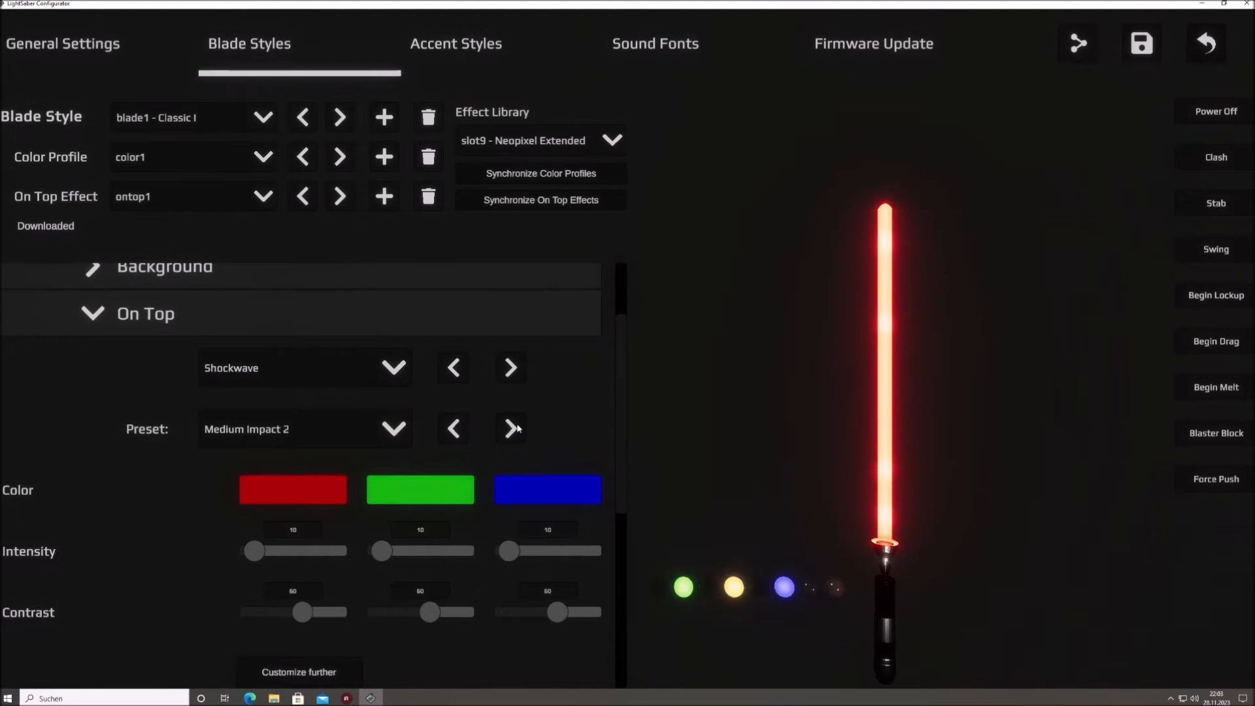
click(514, 428)
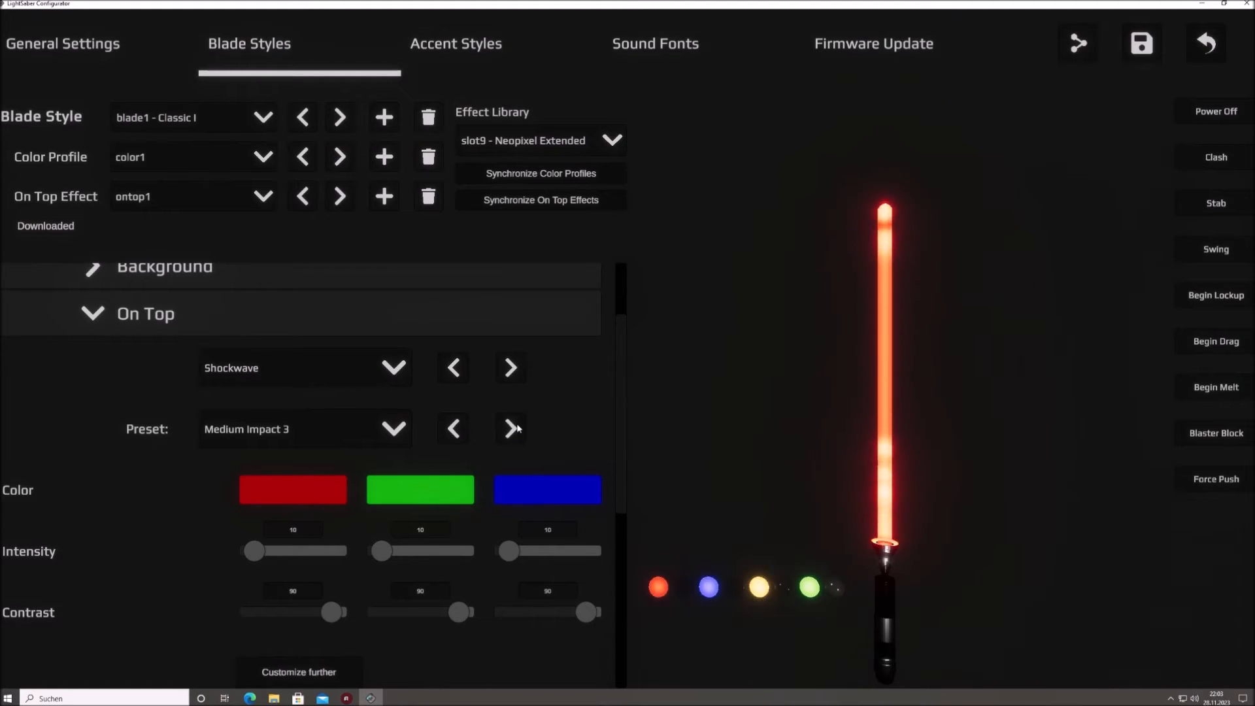
click(514, 428)
click(513, 428)
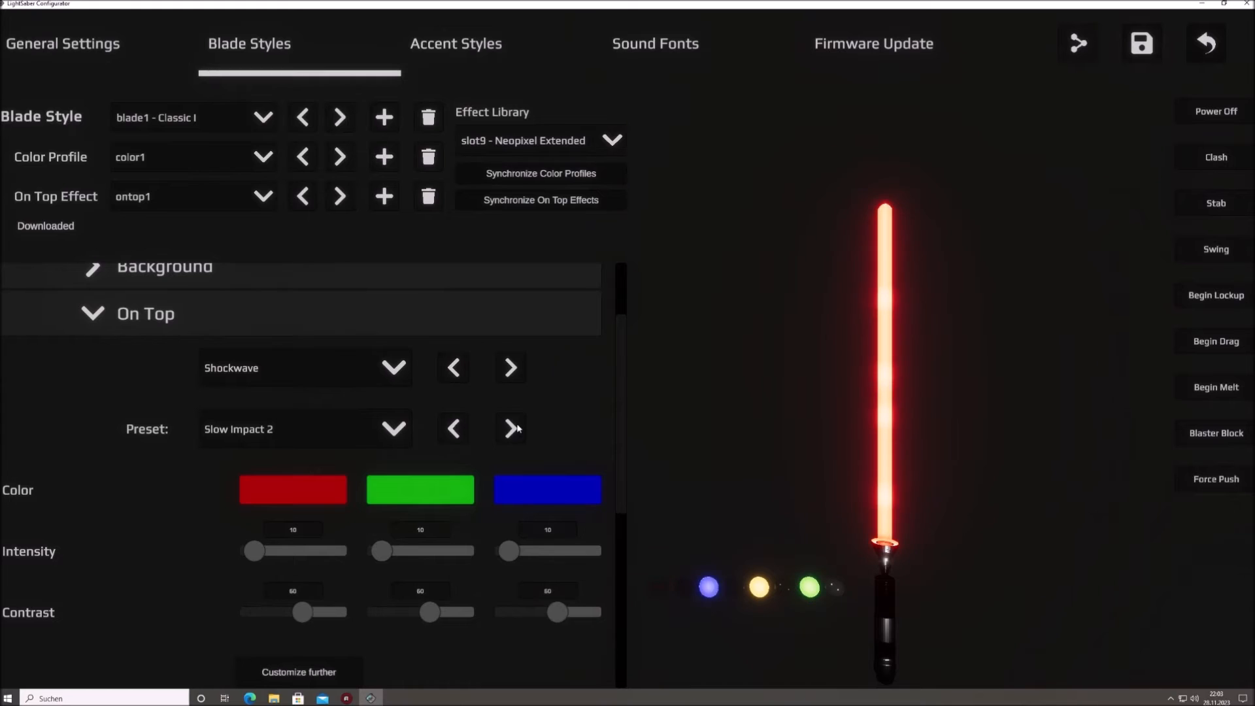
click(514, 428)
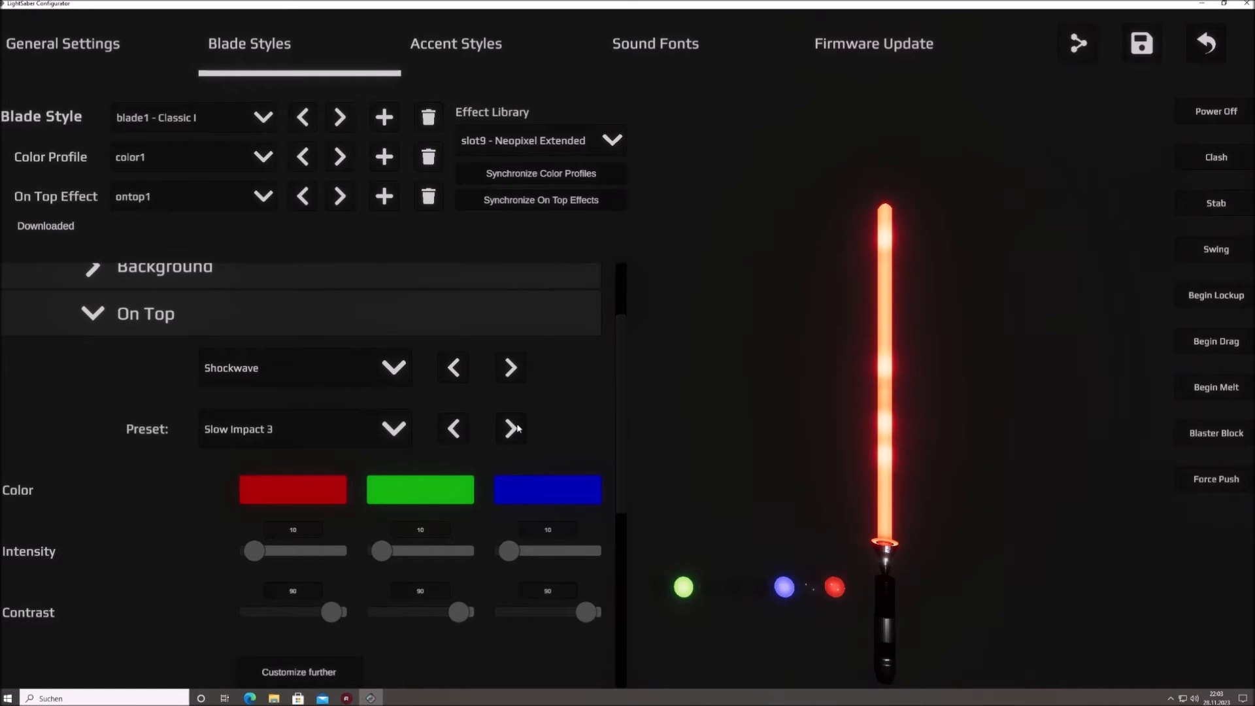
Step: Step through the Shockwave presets from Random Impact 1 to Stable Impact 3
click(514, 428)
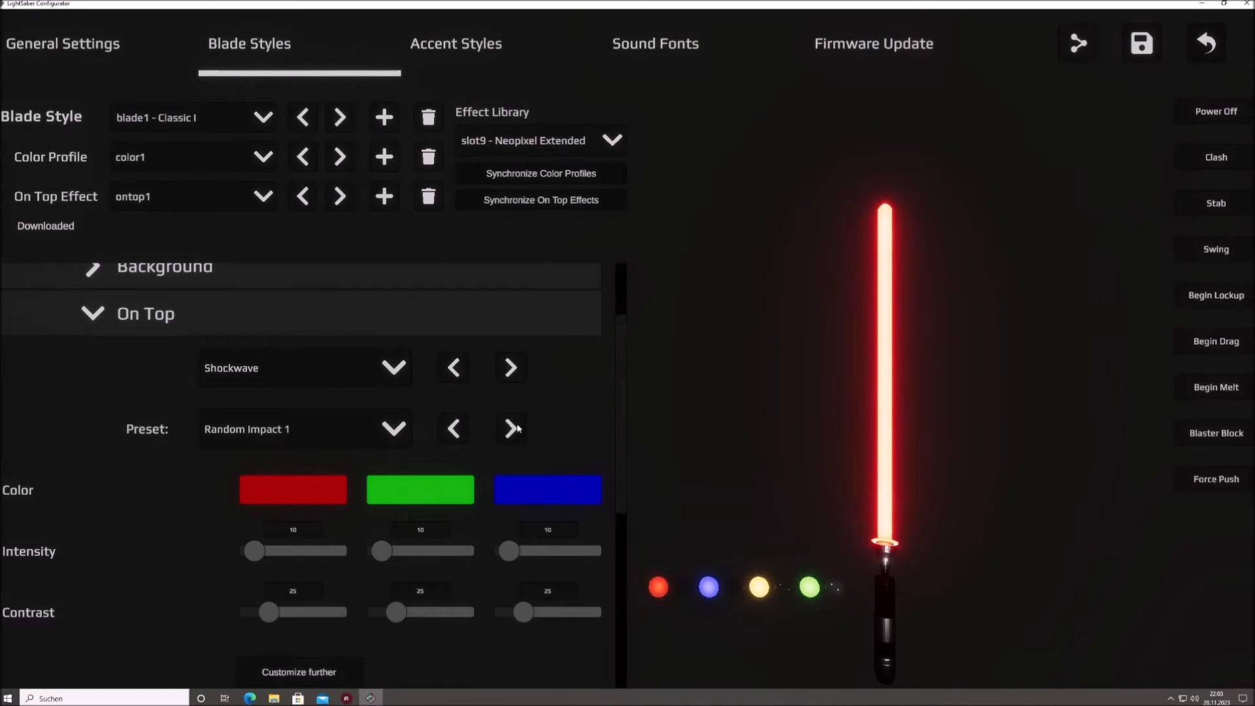
click(514, 428)
click(513, 429)
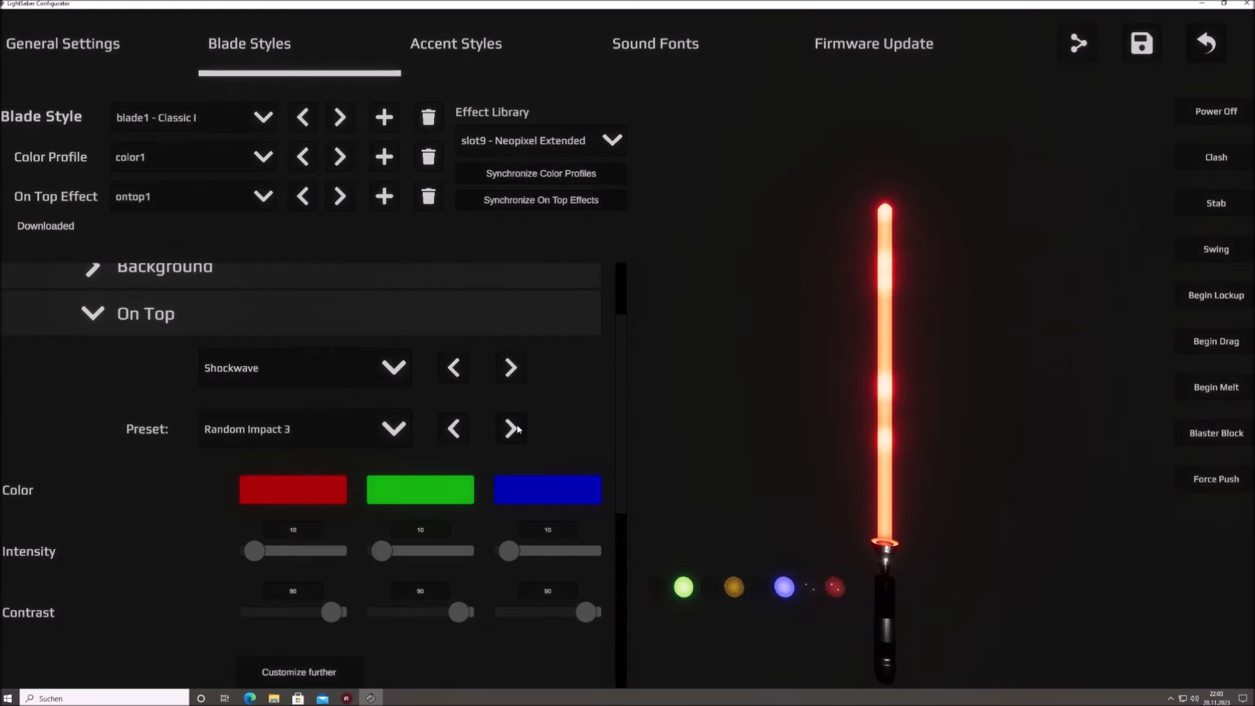
click(513, 428)
click(513, 429)
click(514, 428)
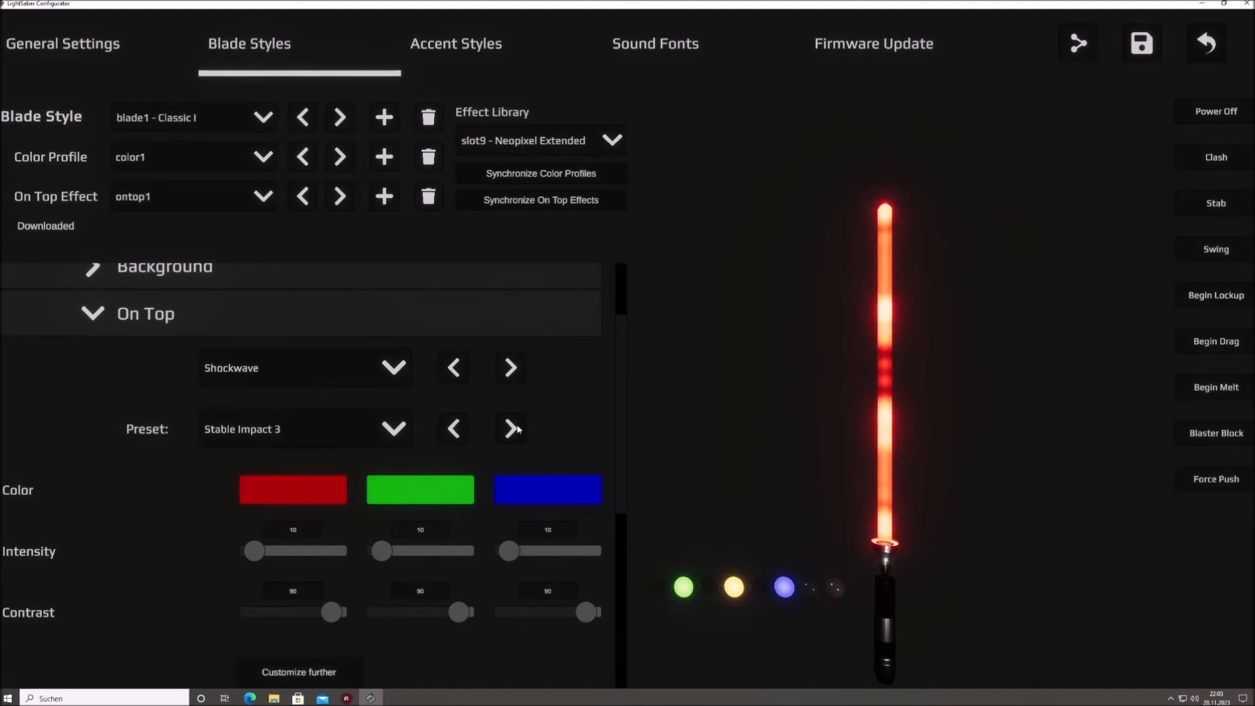
Step: Step through the Shockwave presets from Fast Diffusion 1 to Slow Diffusion 3
click(512, 429)
click(512, 428)
click(512, 429)
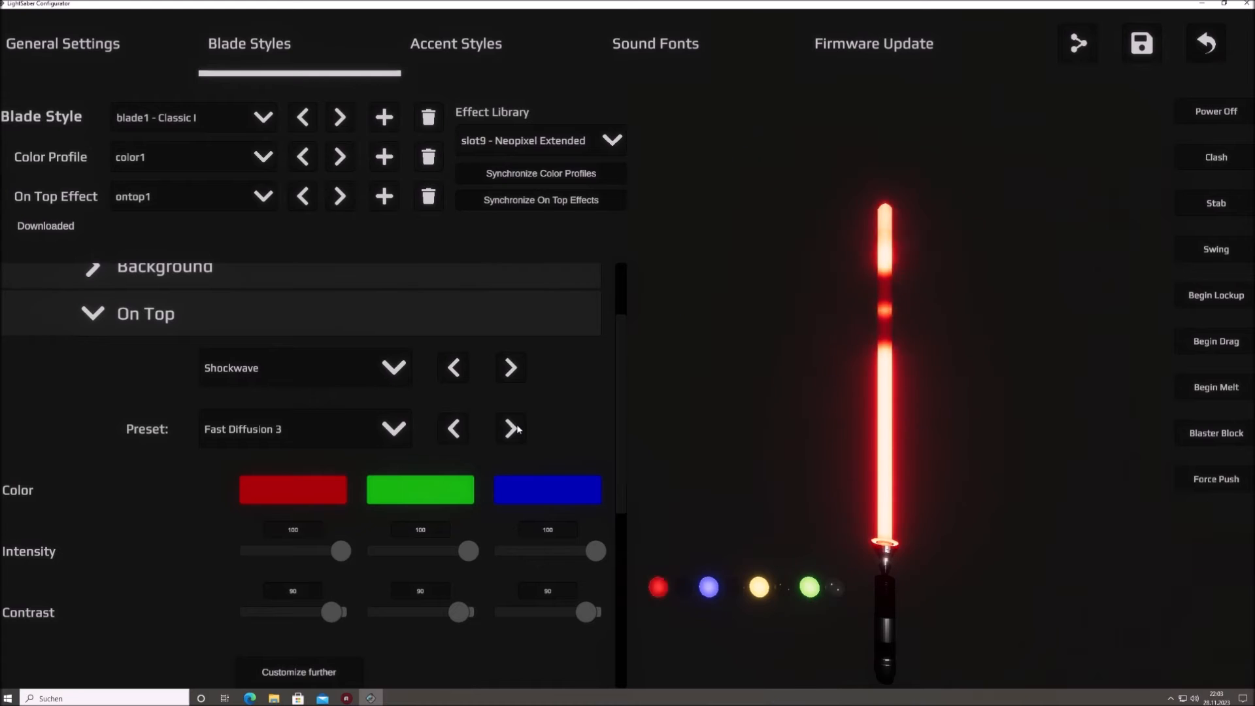
click(516, 428)
click(512, 429)
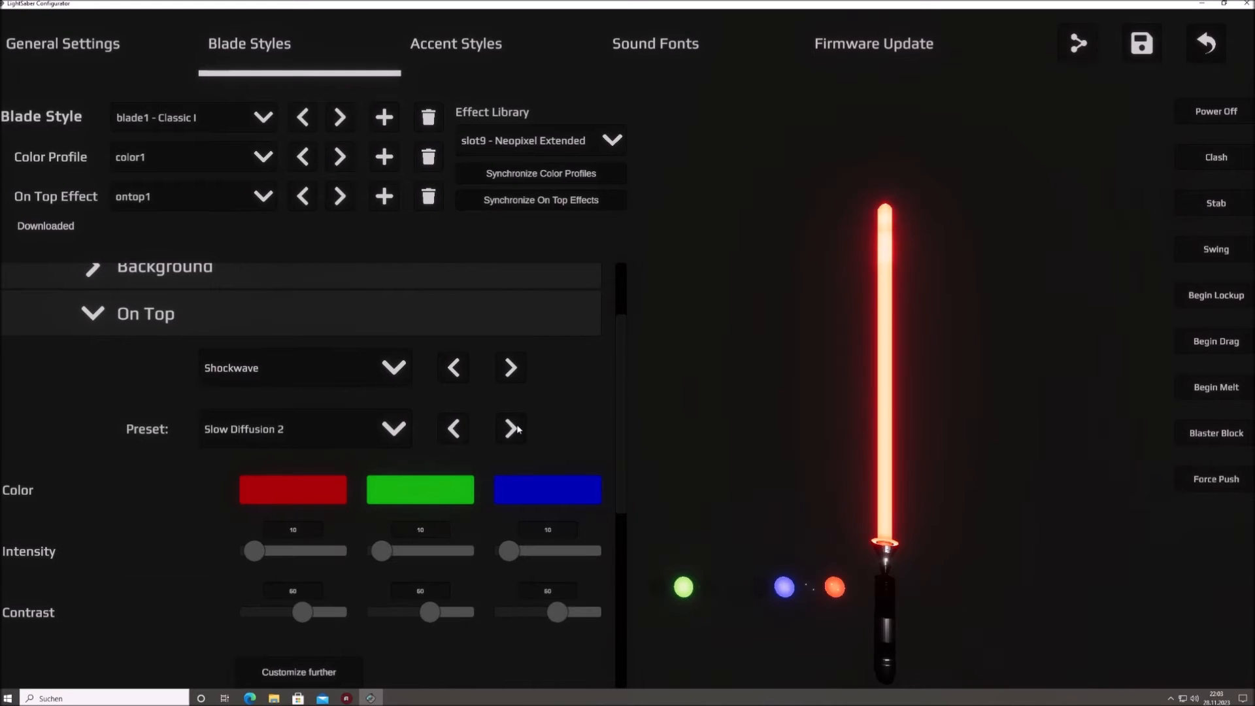
click(512, 429)
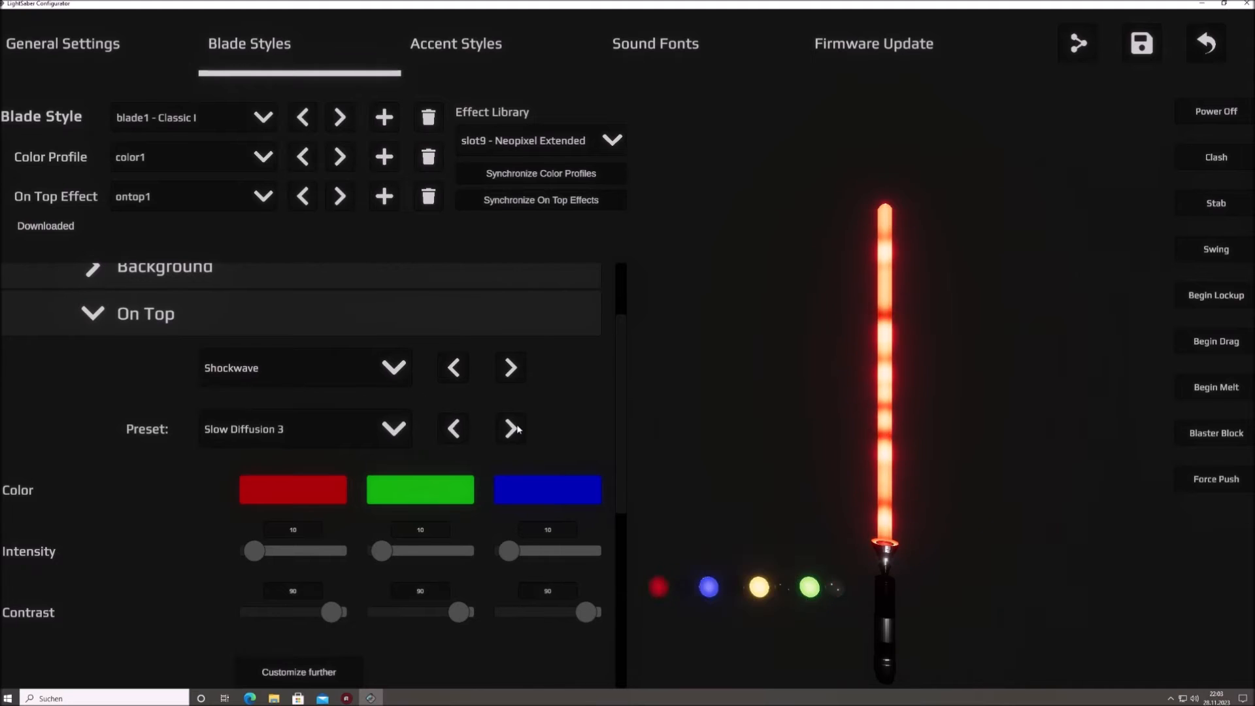
Step: Set the On Top effect to None and power off the blade in the preview
click(392, 368)
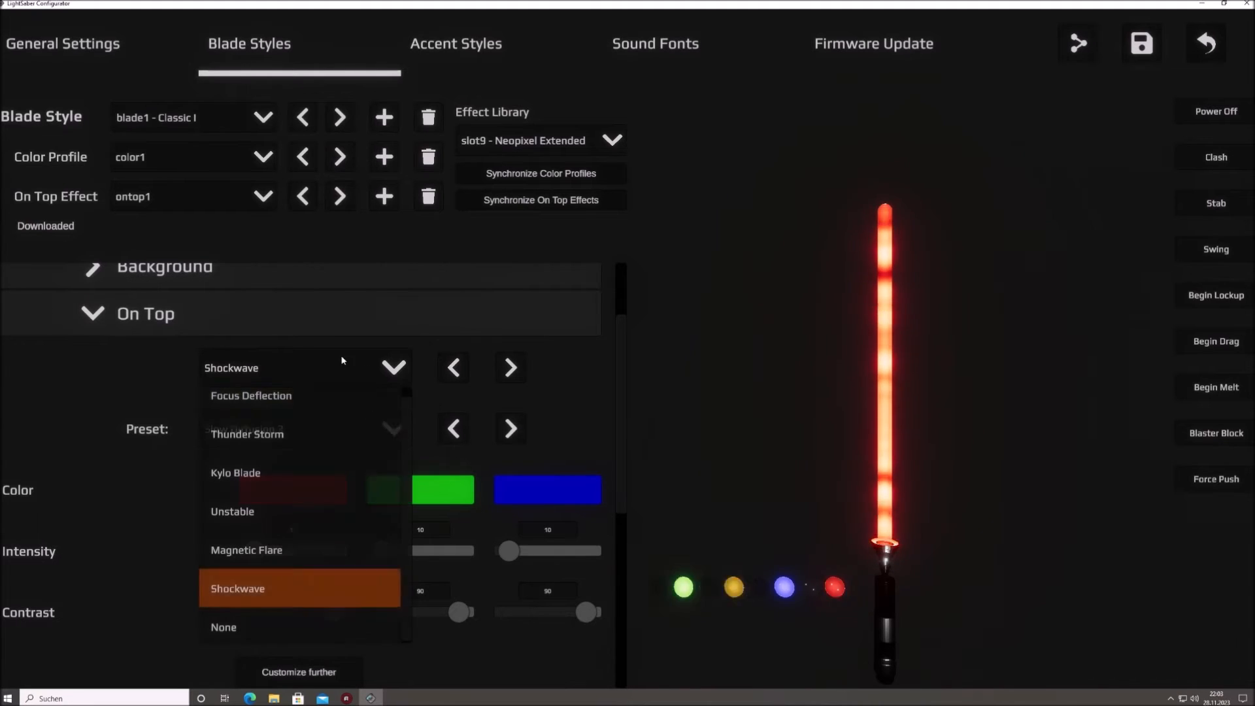
click(293, 630)
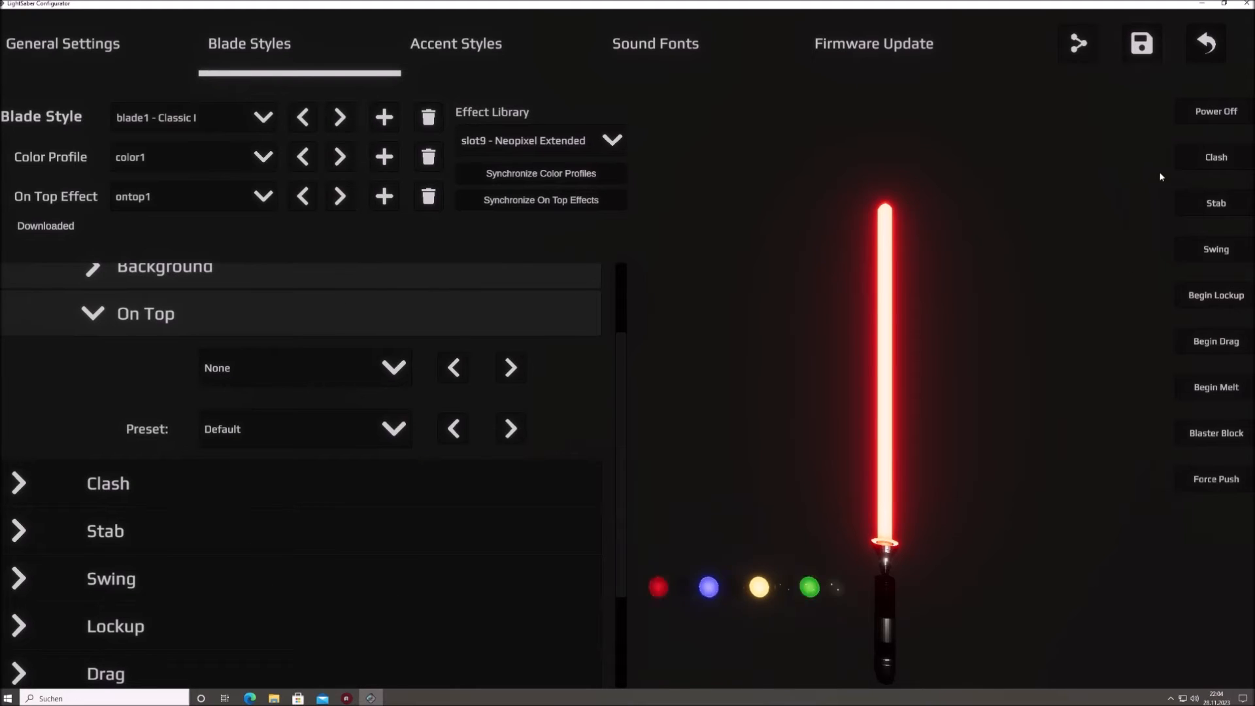
click(1187, 118)
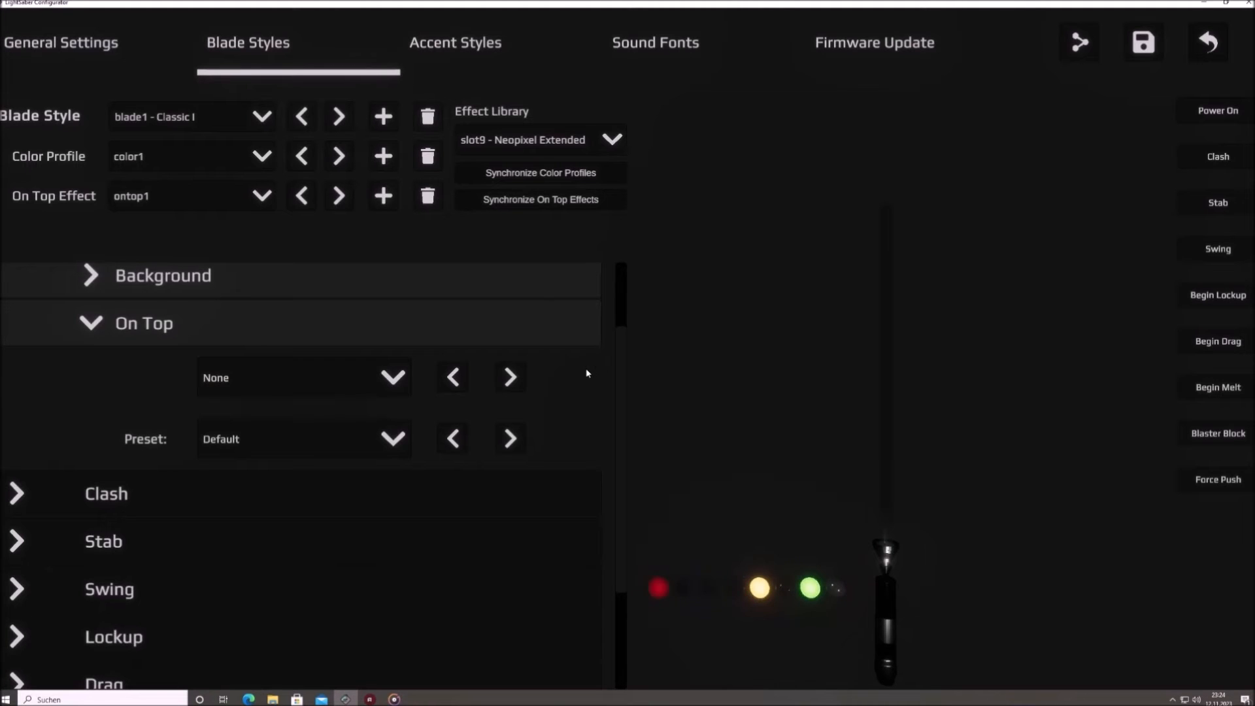
Step: Collapse the On Top settings and power the preview blade on
scroll(587, 374, up, 1)
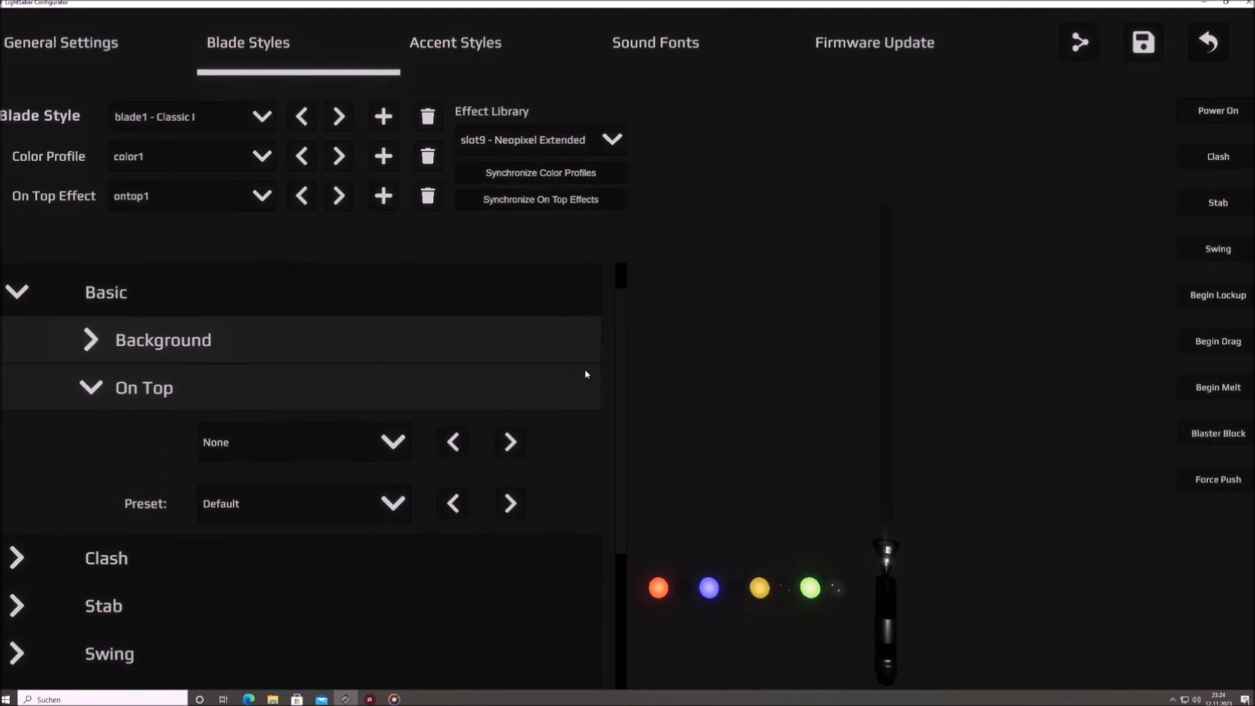
click(495, 384)
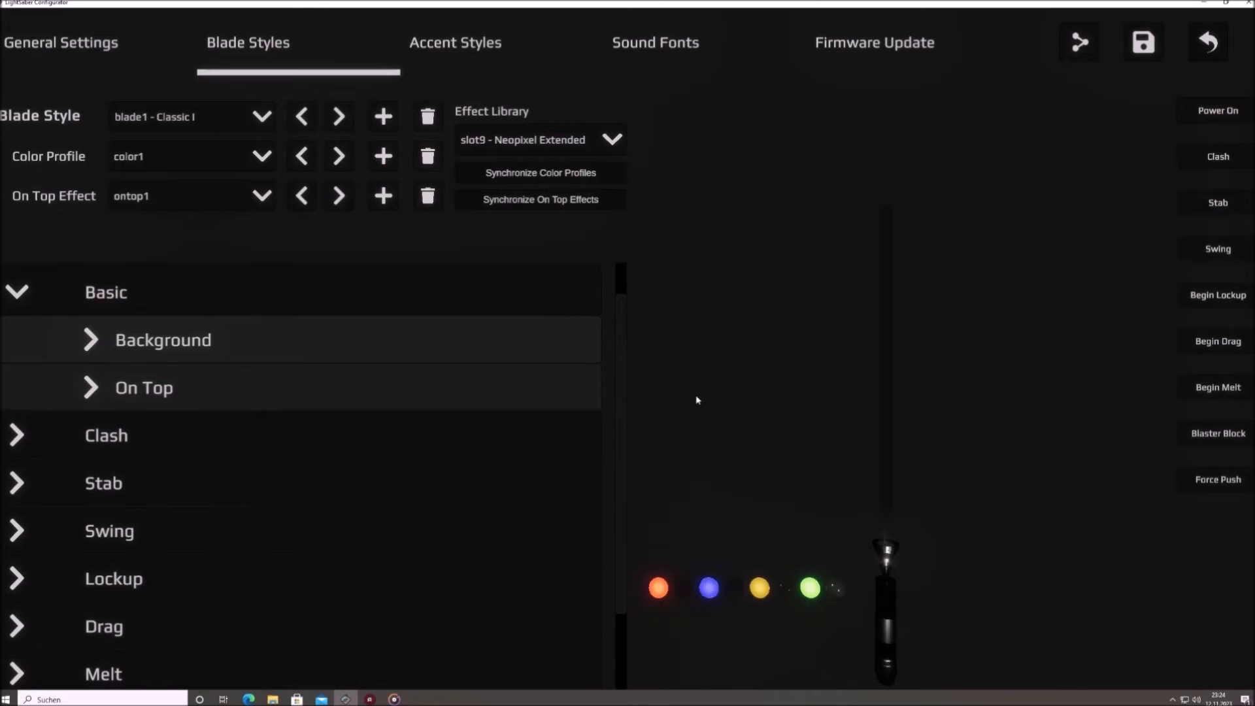
click(1189, 116)
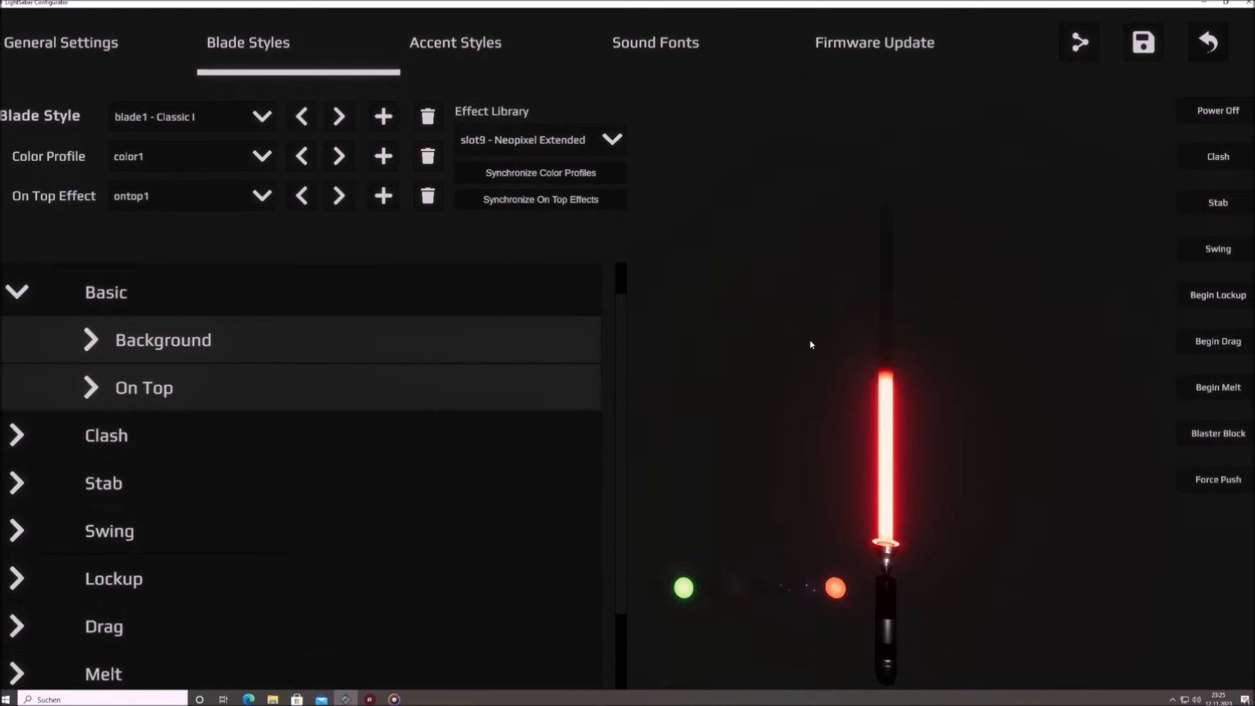
Step: Set the Basic Background effect to Color Flow with the Slow Rainbow 1 preset
click(461, 335)
click(353, 394)
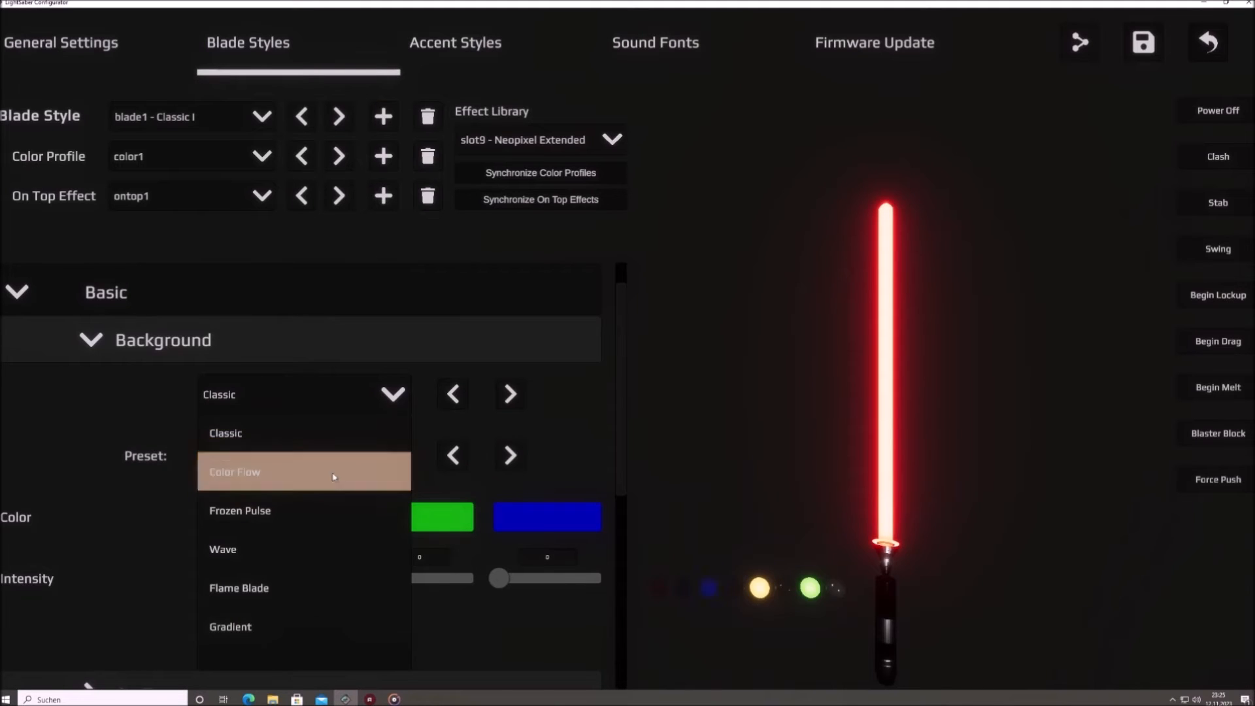
click(334, 474)
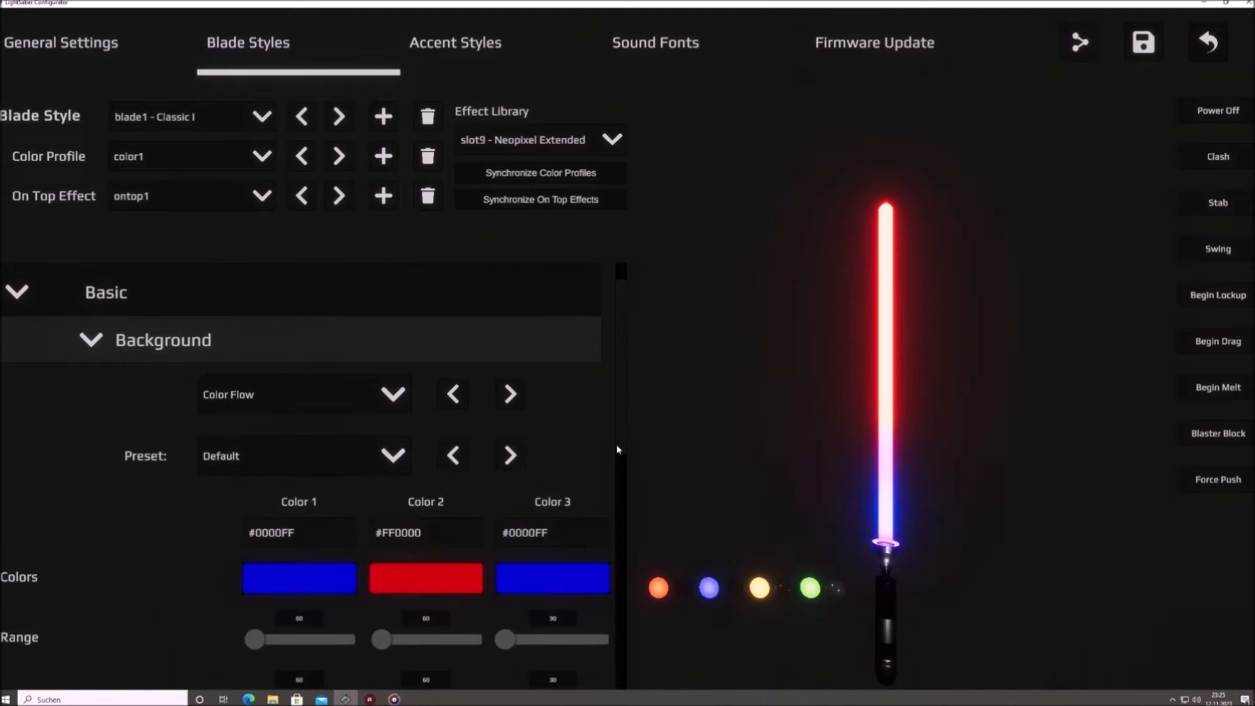
click(351, 460)
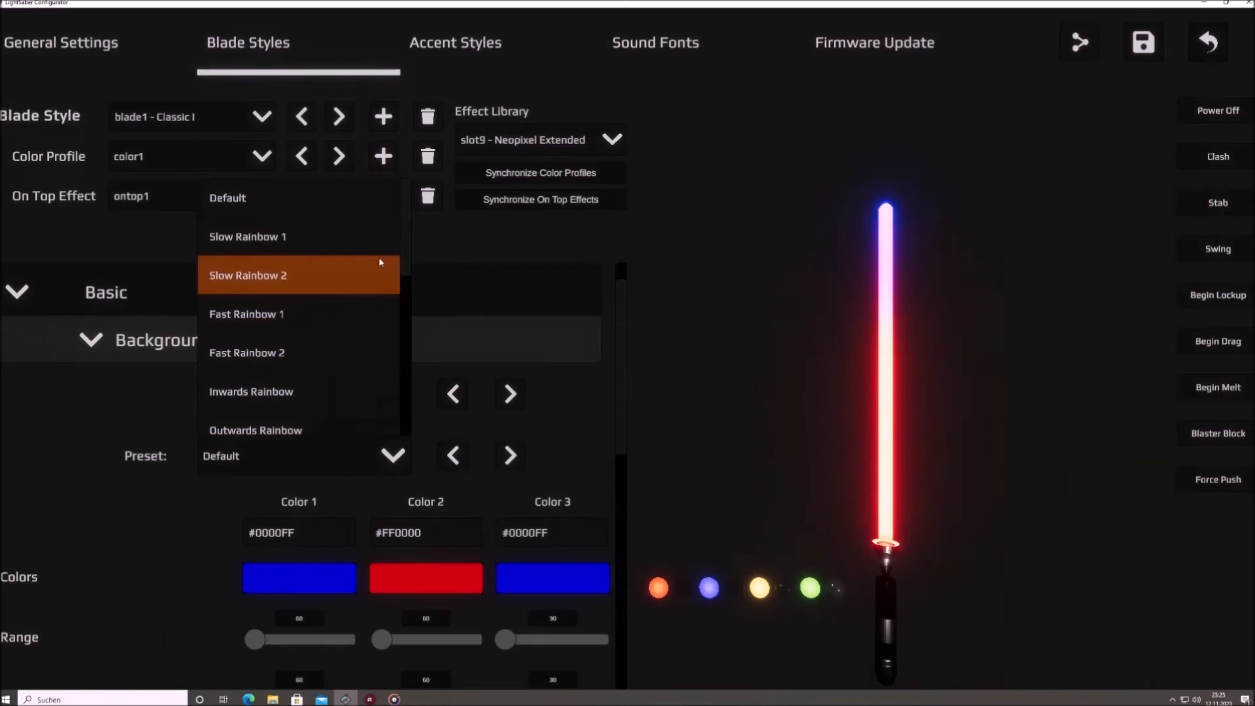
click(288, 237)
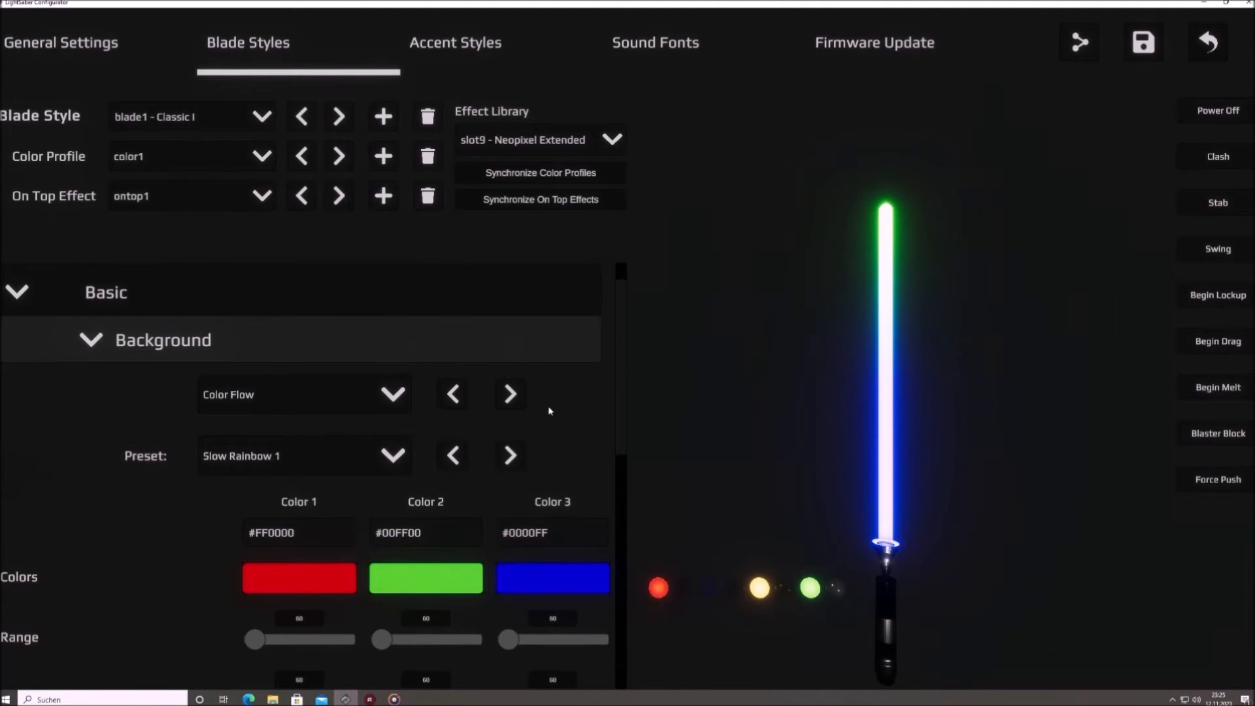
Step: Collapse the Background settings and set the On Top effect to Kylo Blade with the Fine and Smooth 1 preset
click(247, 343)
click(228, 390)
scroll(291, 401, down, 1)
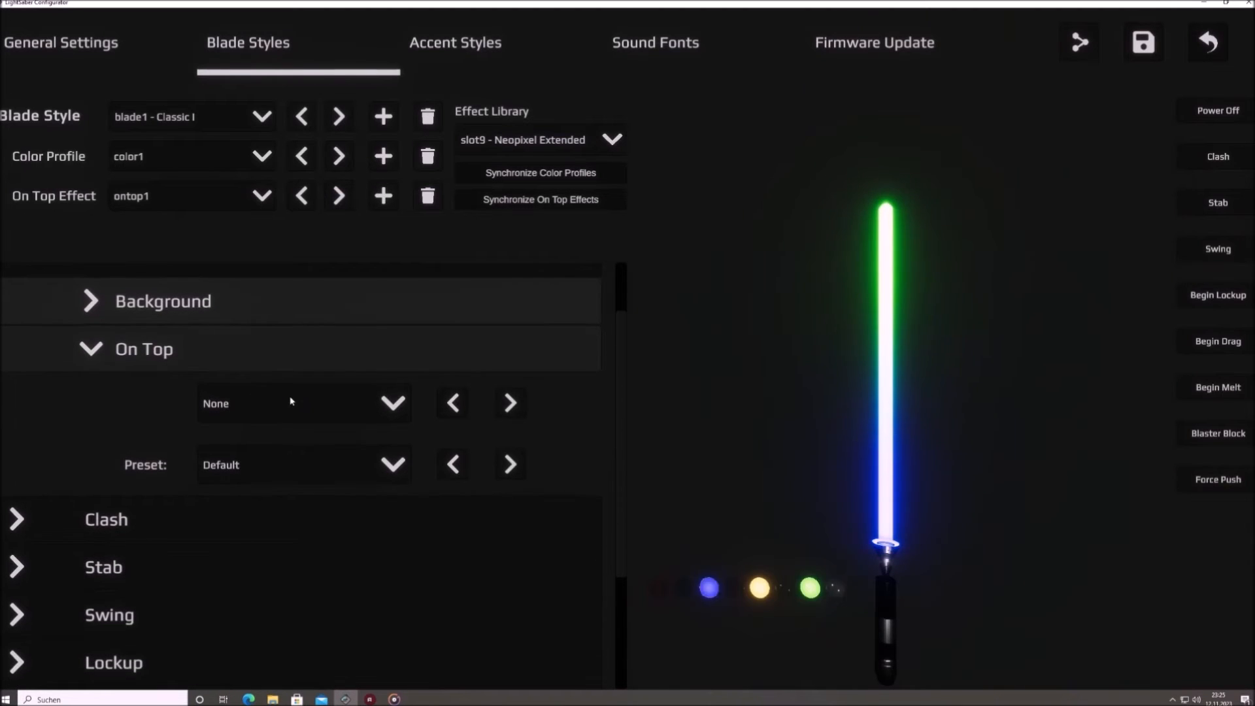
click(292, 400)
click(274, 503)
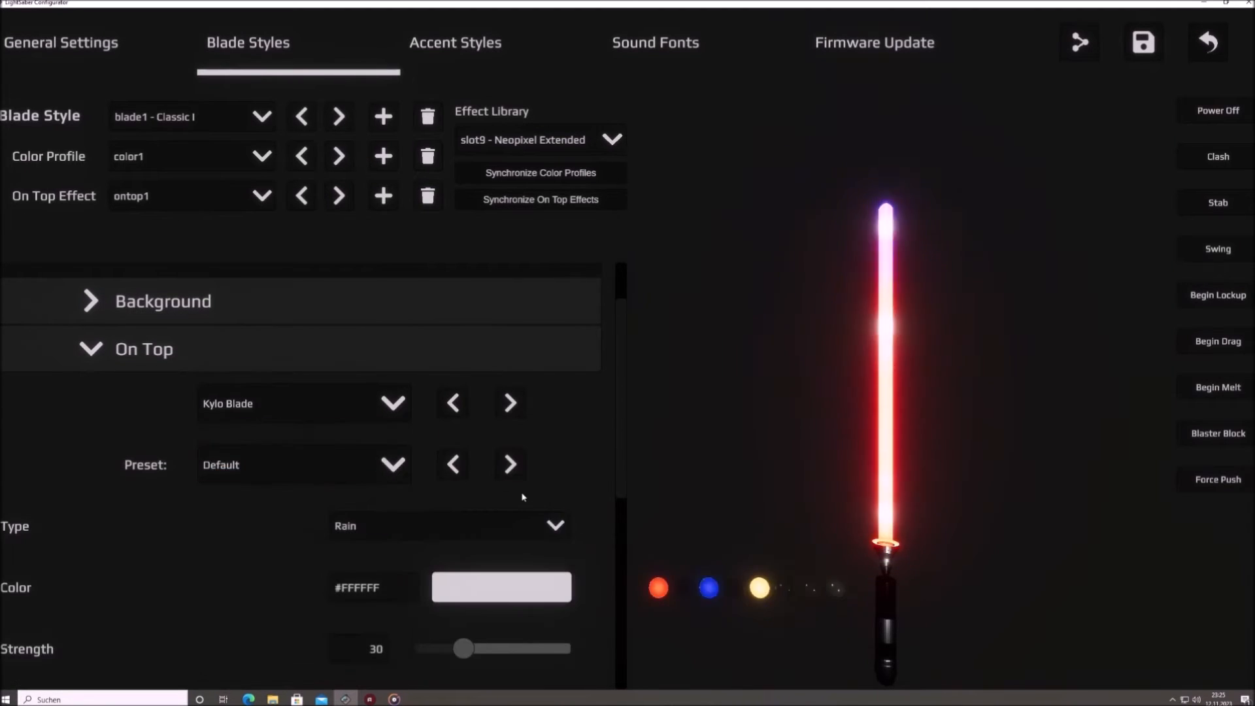
click(359, 462)
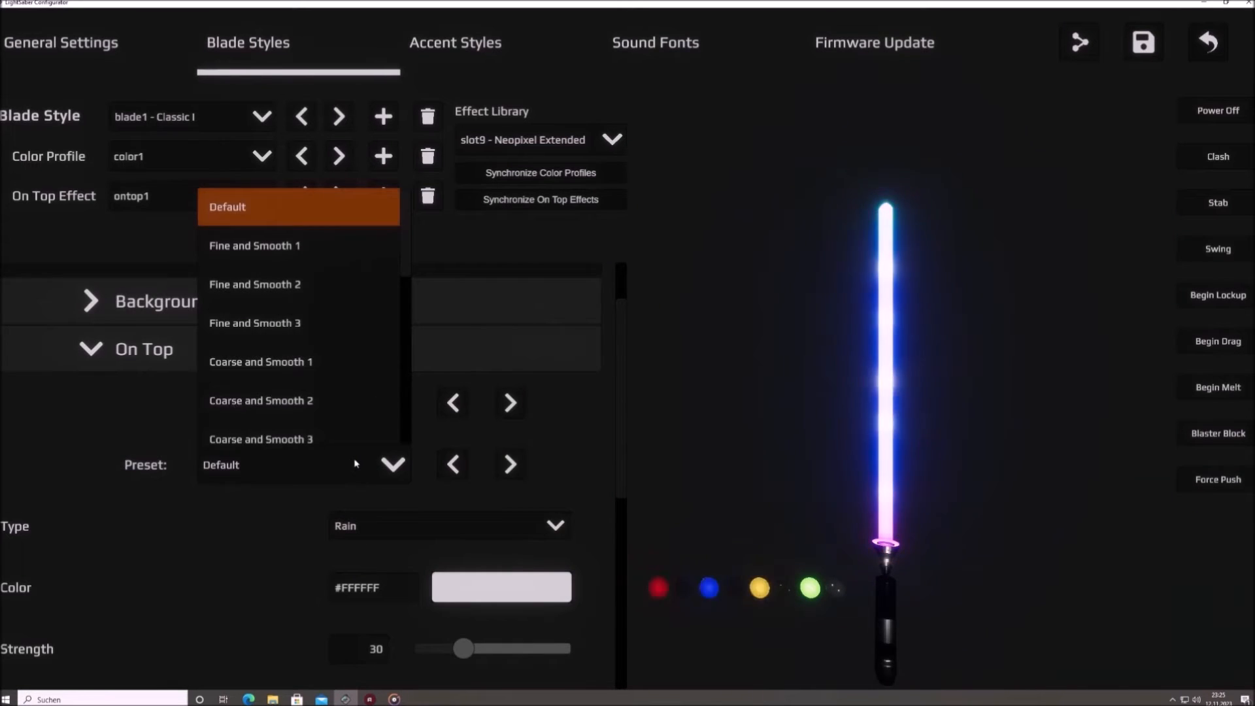
click(293, 256)
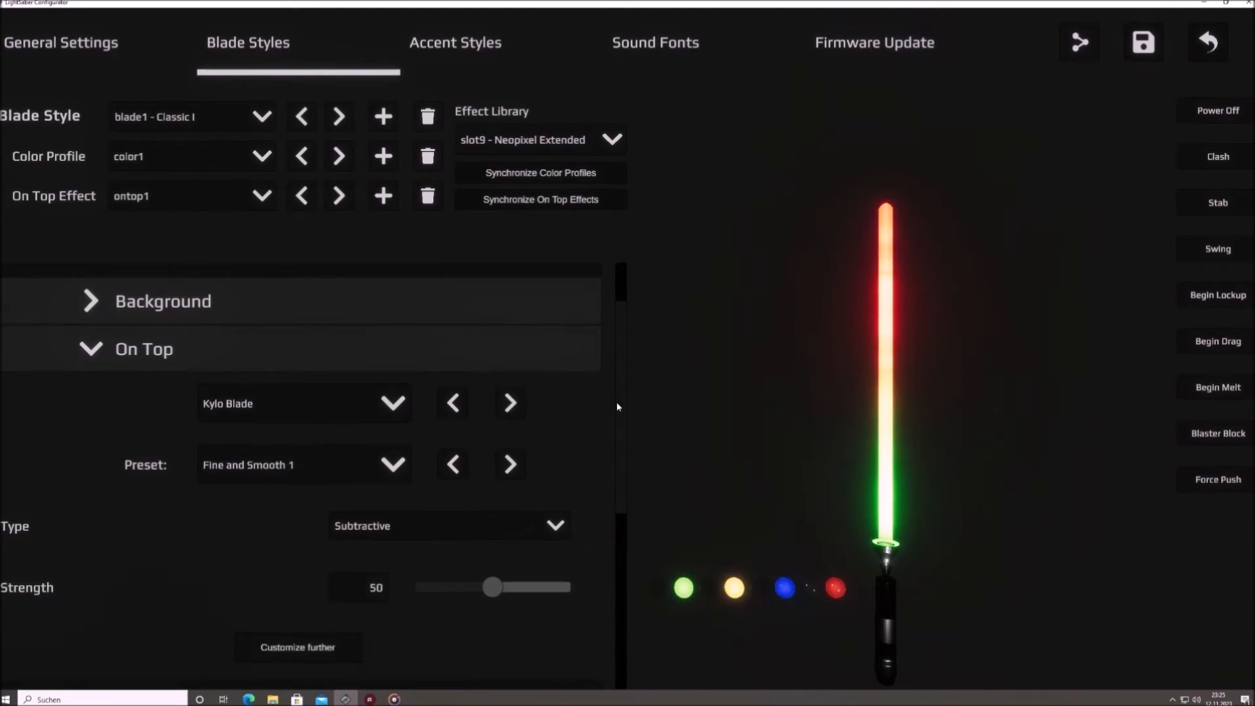
Step: Change the Kylo Blade preset to Fine and Smooth 3, followed by Ultra Dense 3
click(363, 465)
click(307, 292)
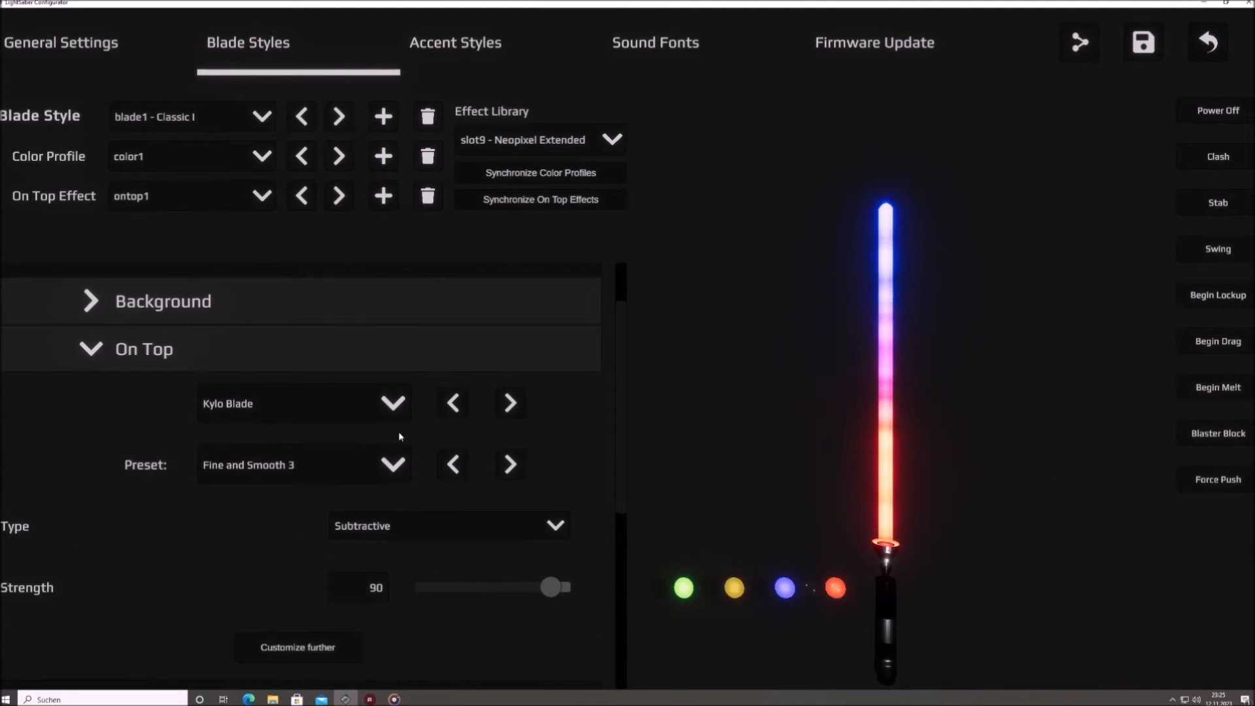
click(378, 452)
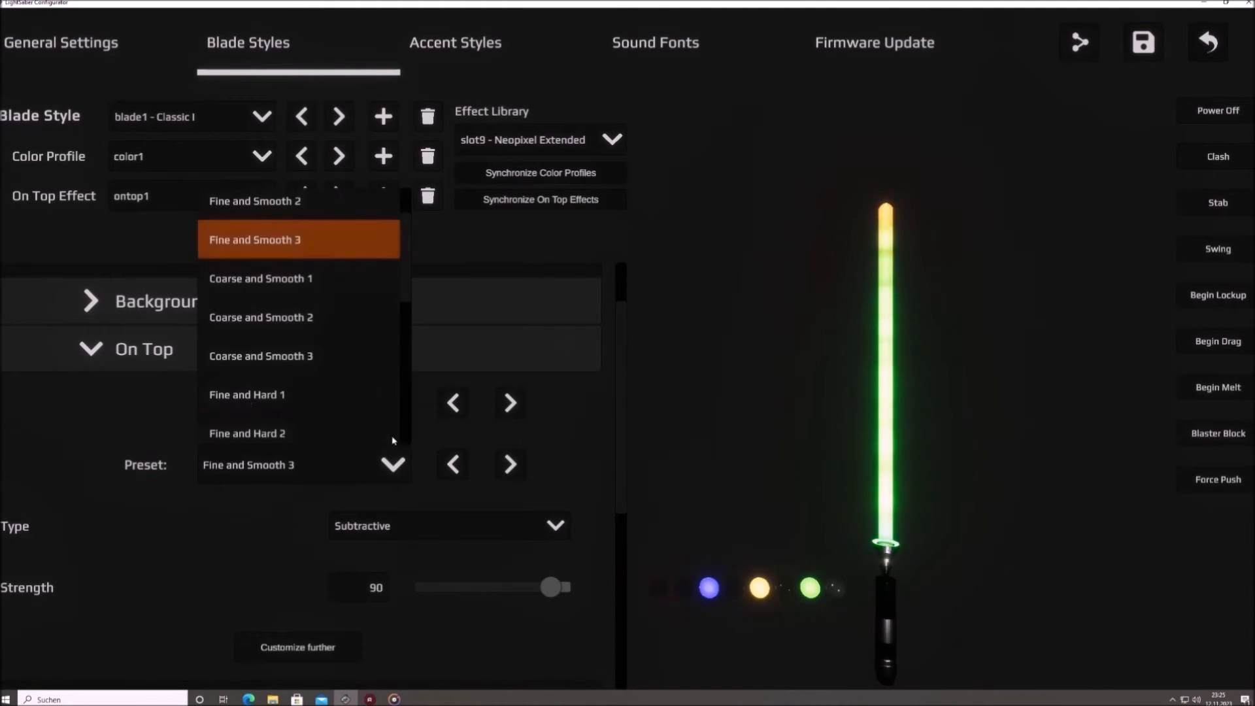
scroll(392, 440, down, 6)
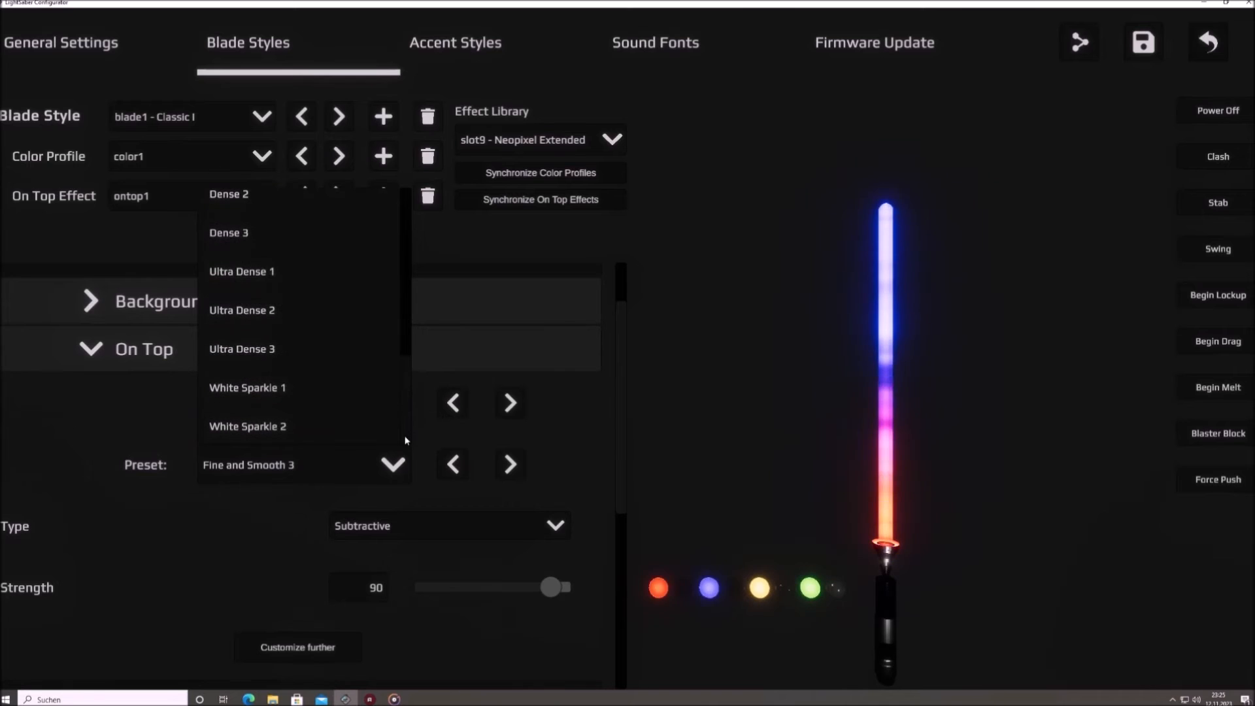
click(319, 348)
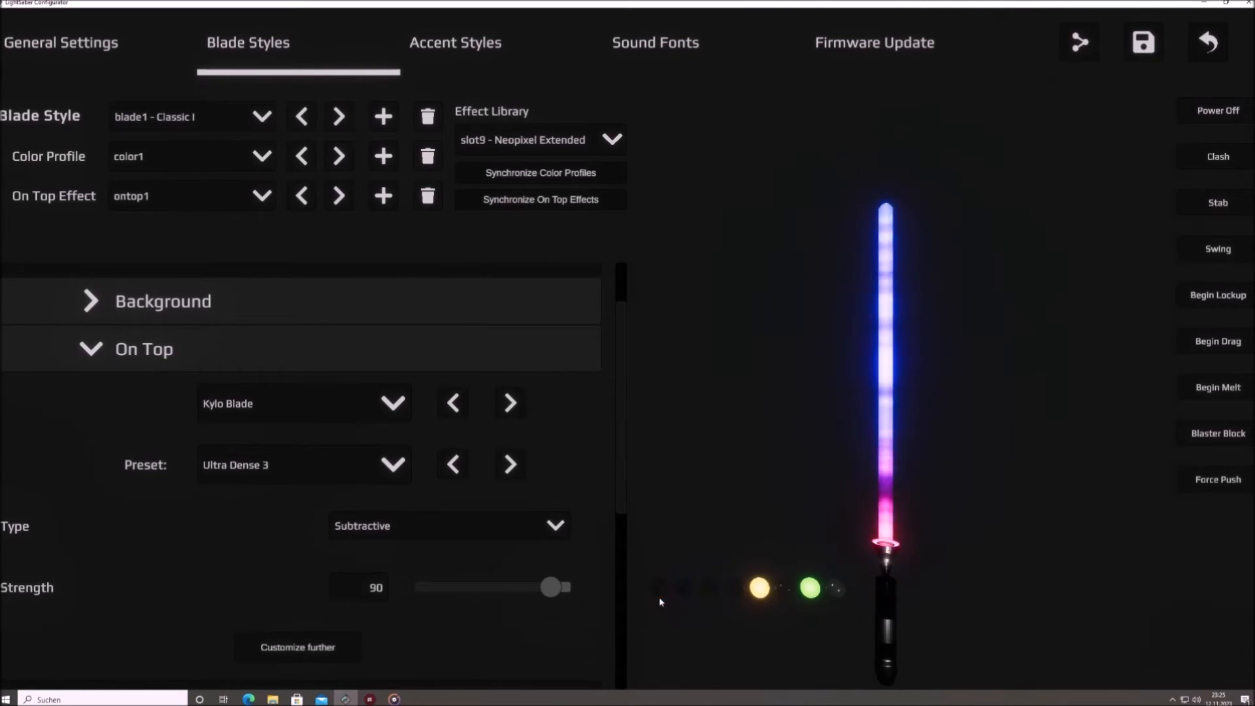
Step: Set the On Top effect to None, followed by Focus Deflection with the Slow White 1 preset
click(324, 416)
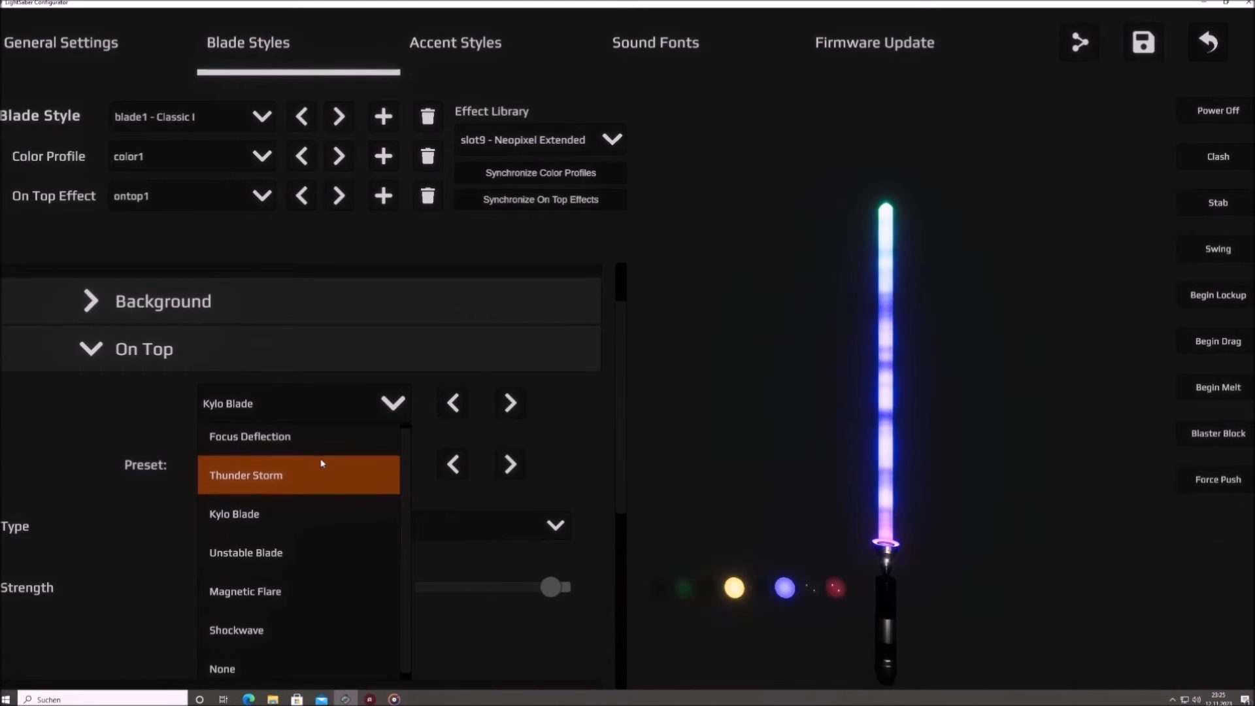
click(229, 436)
click(269, 400)
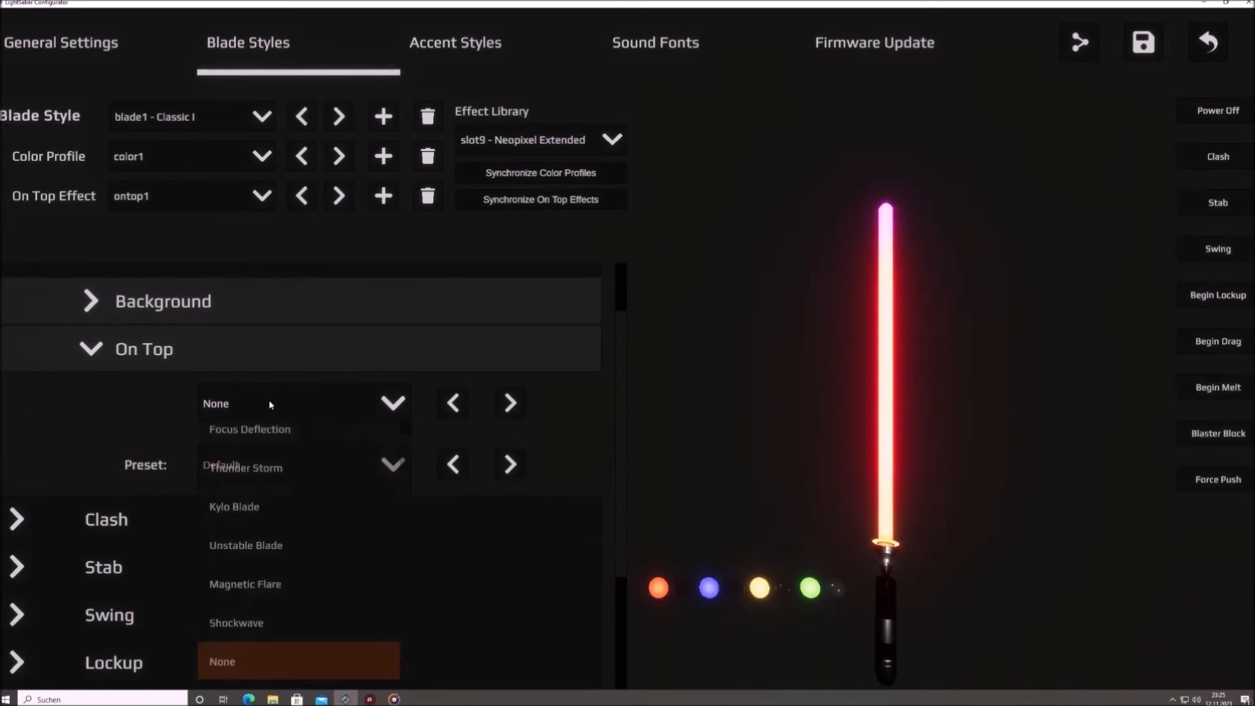
click(266, 443)
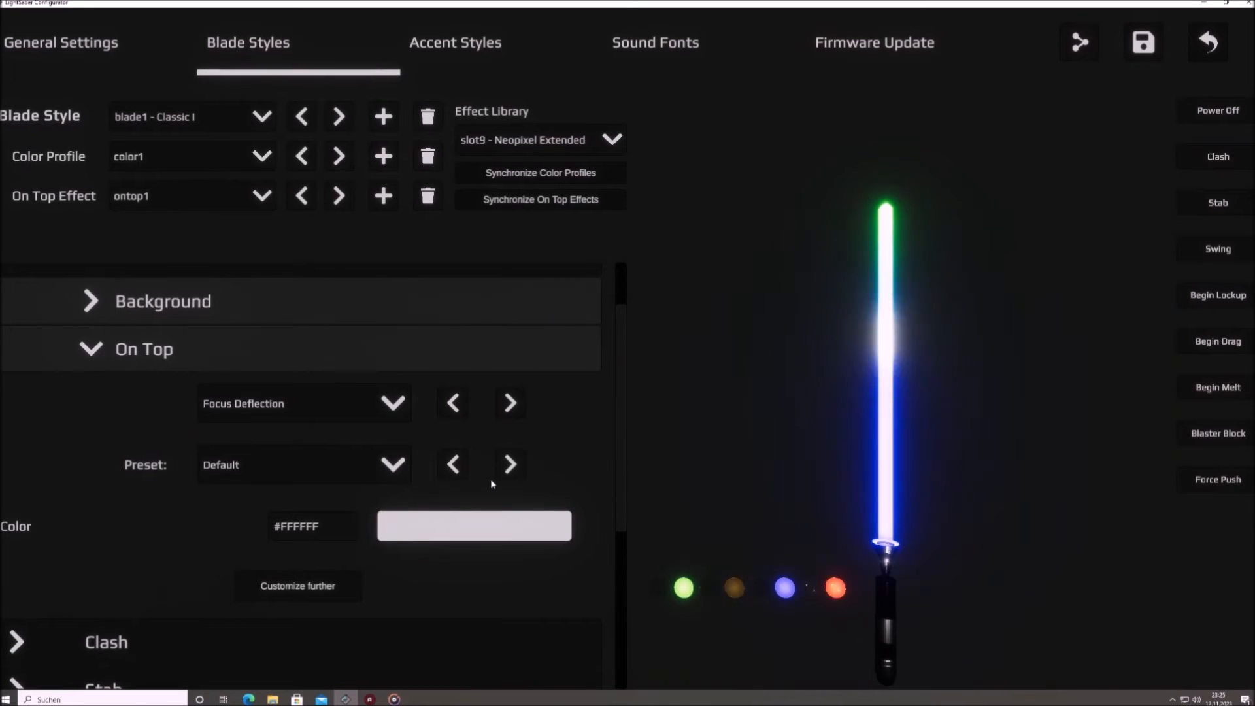
click(288, 458)
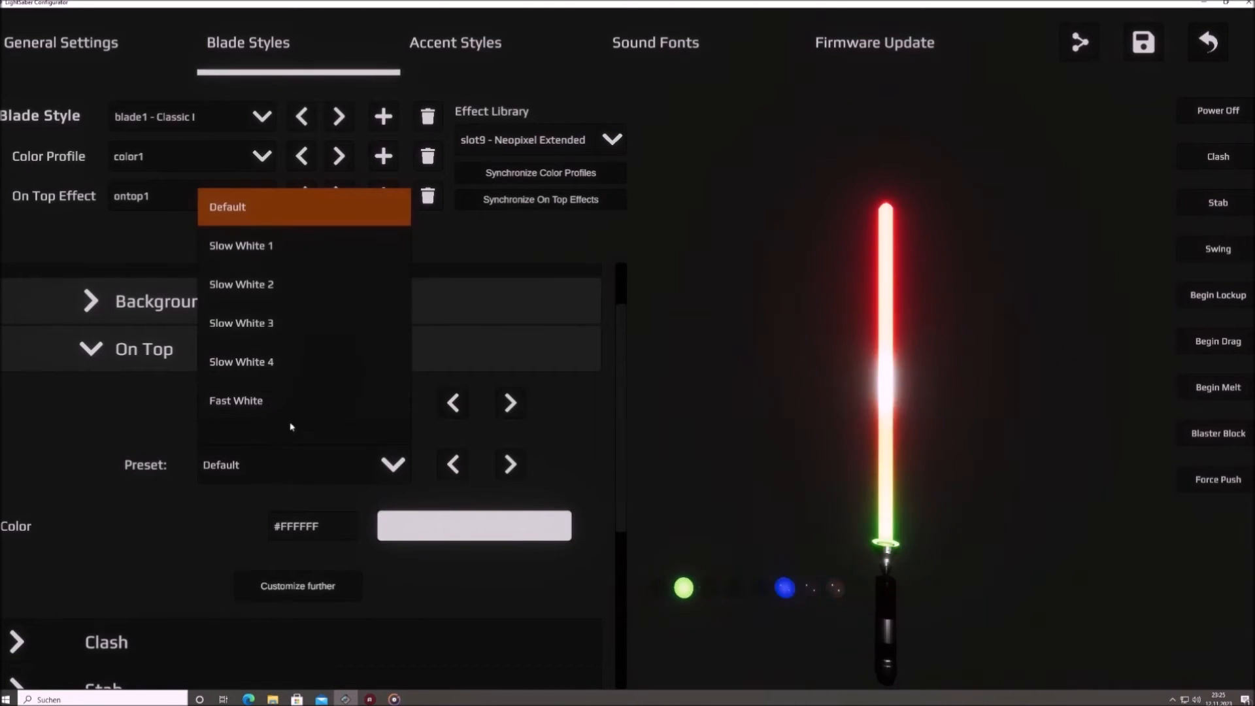
click(287, 260)
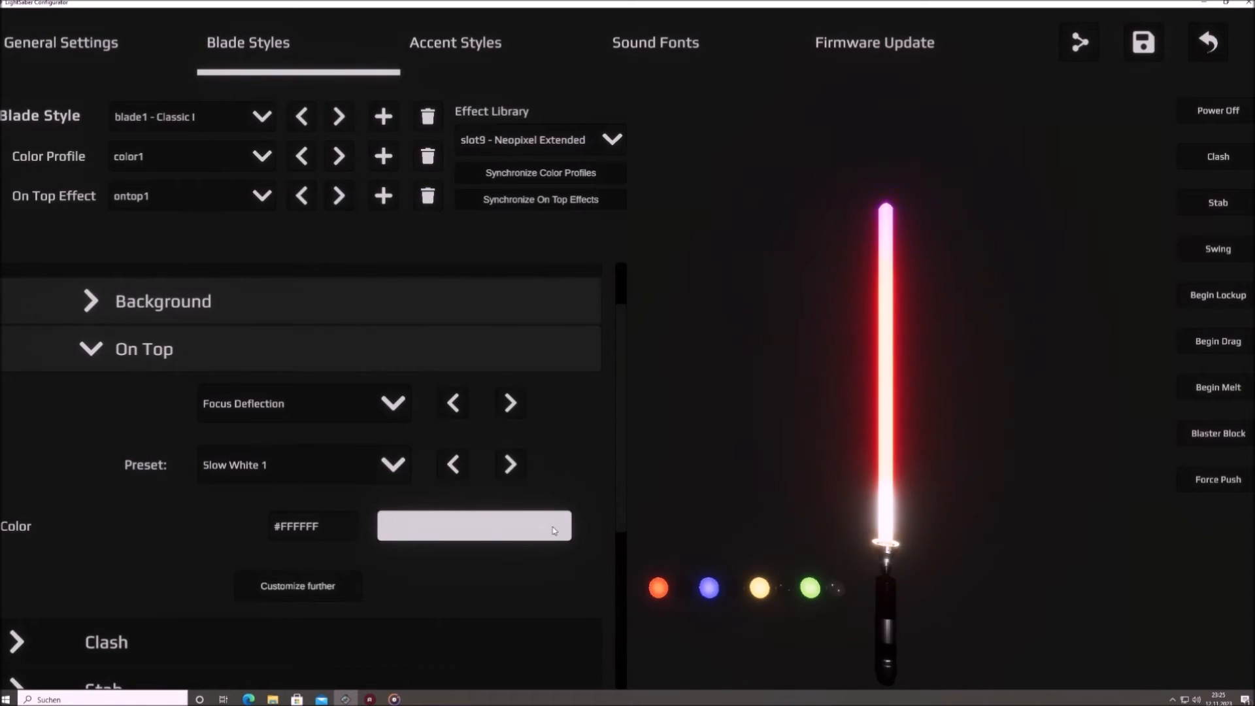
Step: Collapse the On Top settings and set the Basic Background effect to Wave with the Fast Stable 2 preset
scroll(340, 445, up, 1)
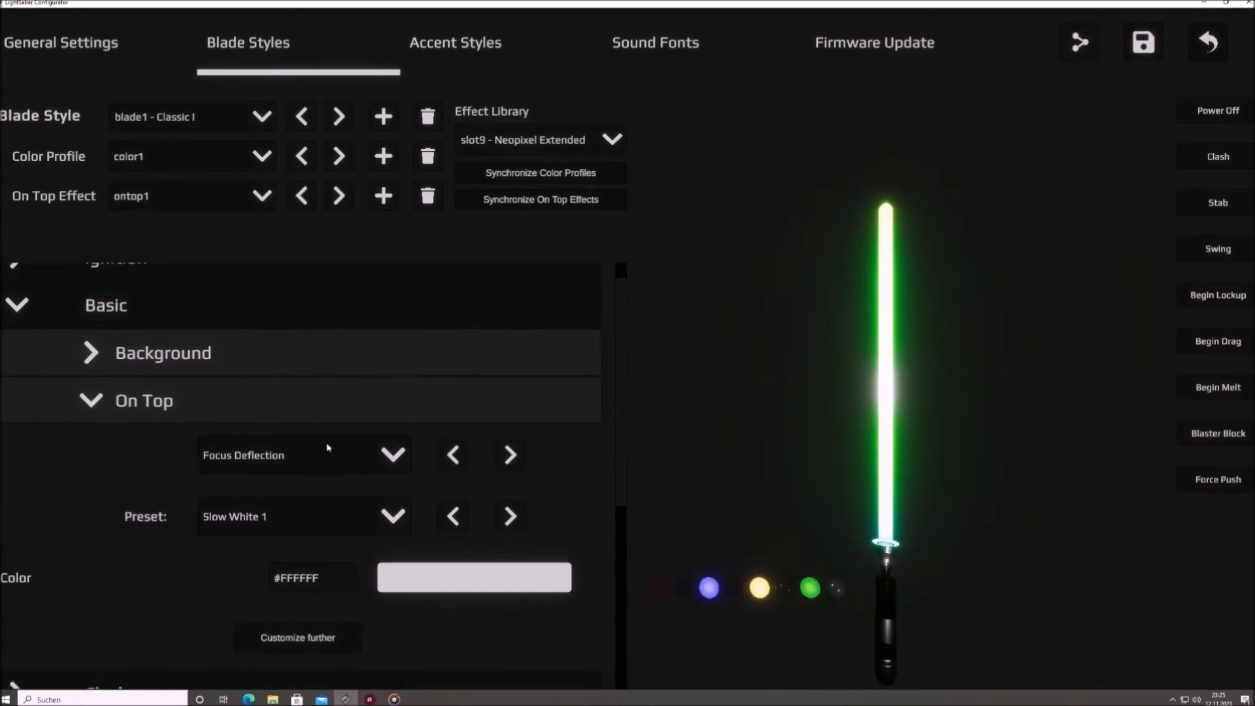
click(220, 403)
click(275, 354)
click(330, 409)
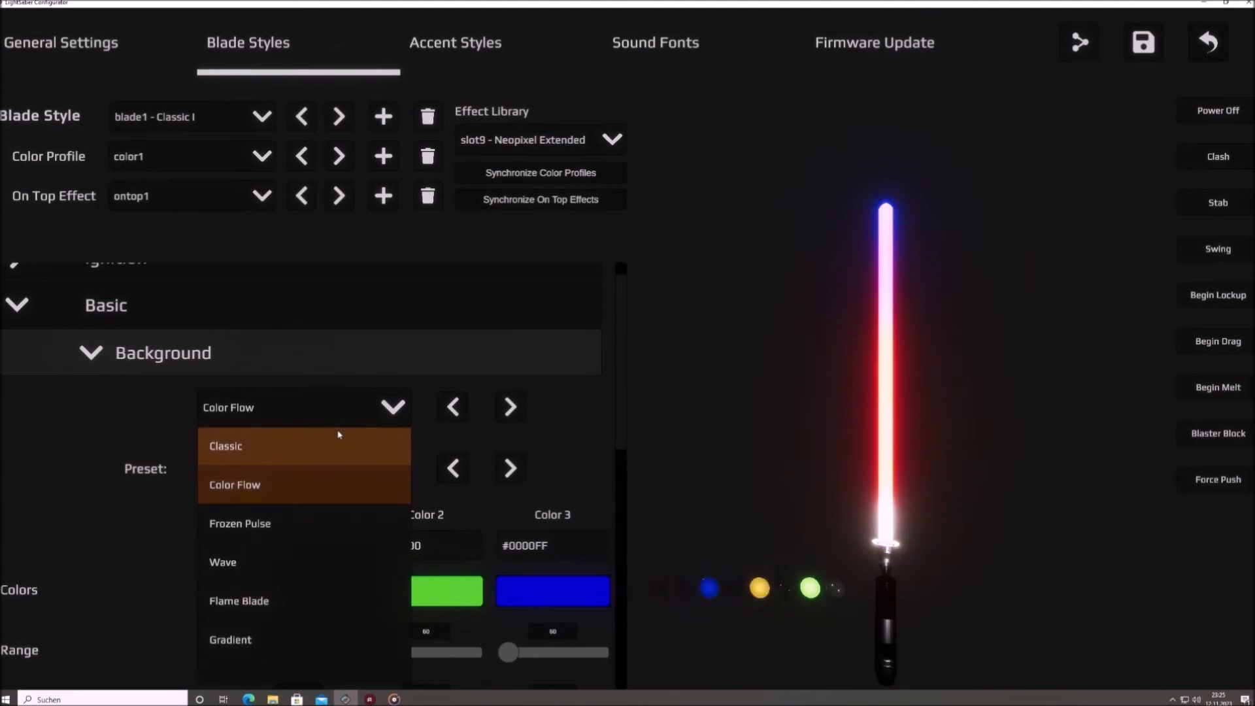
click(288, 565)
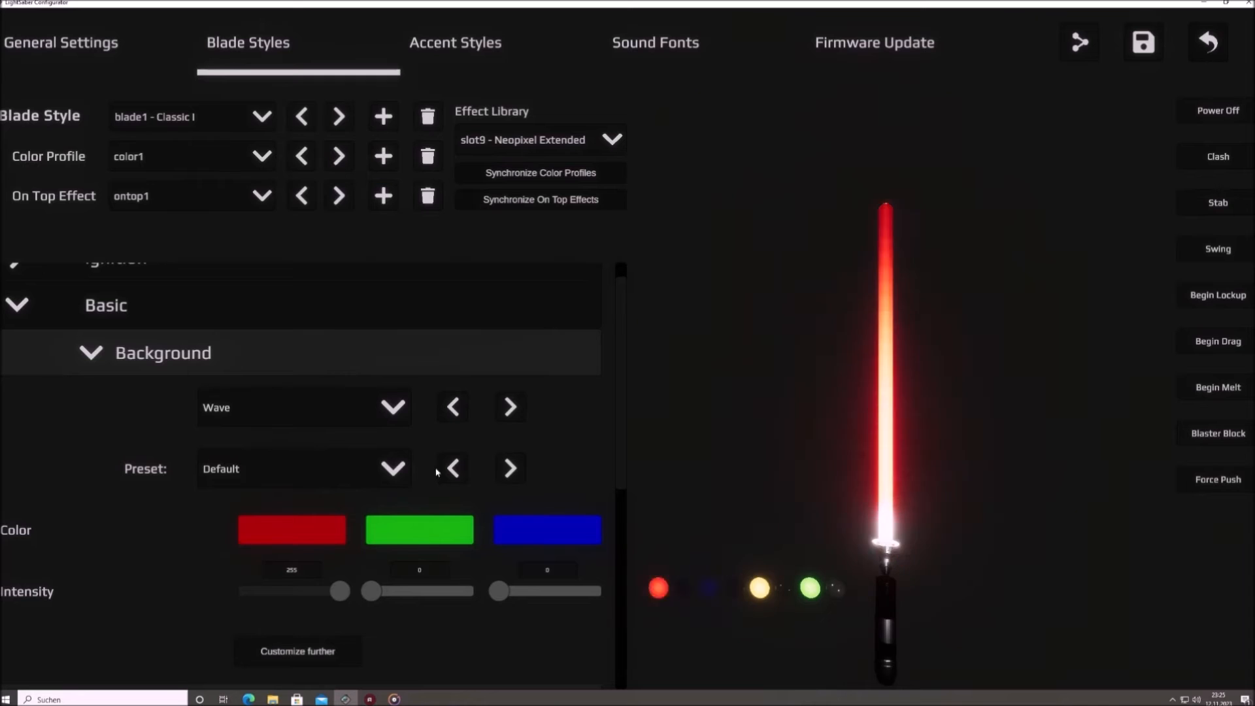
click(363, 469)
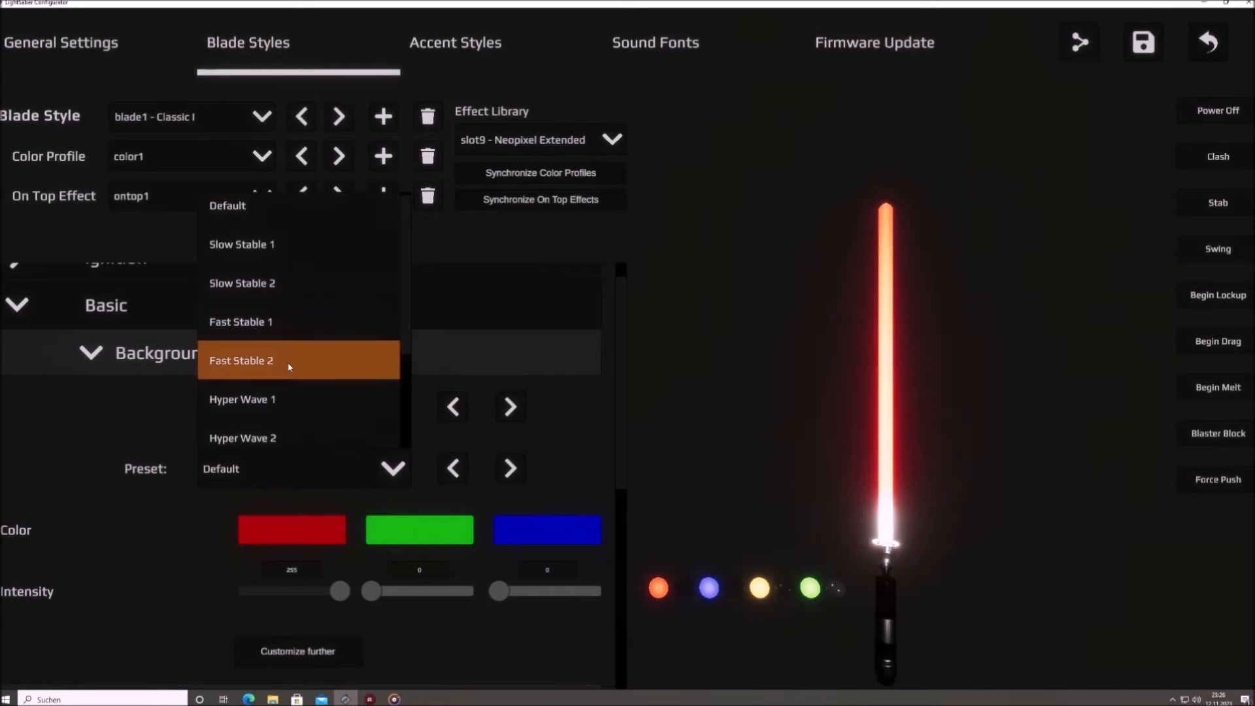
click(289, 368)
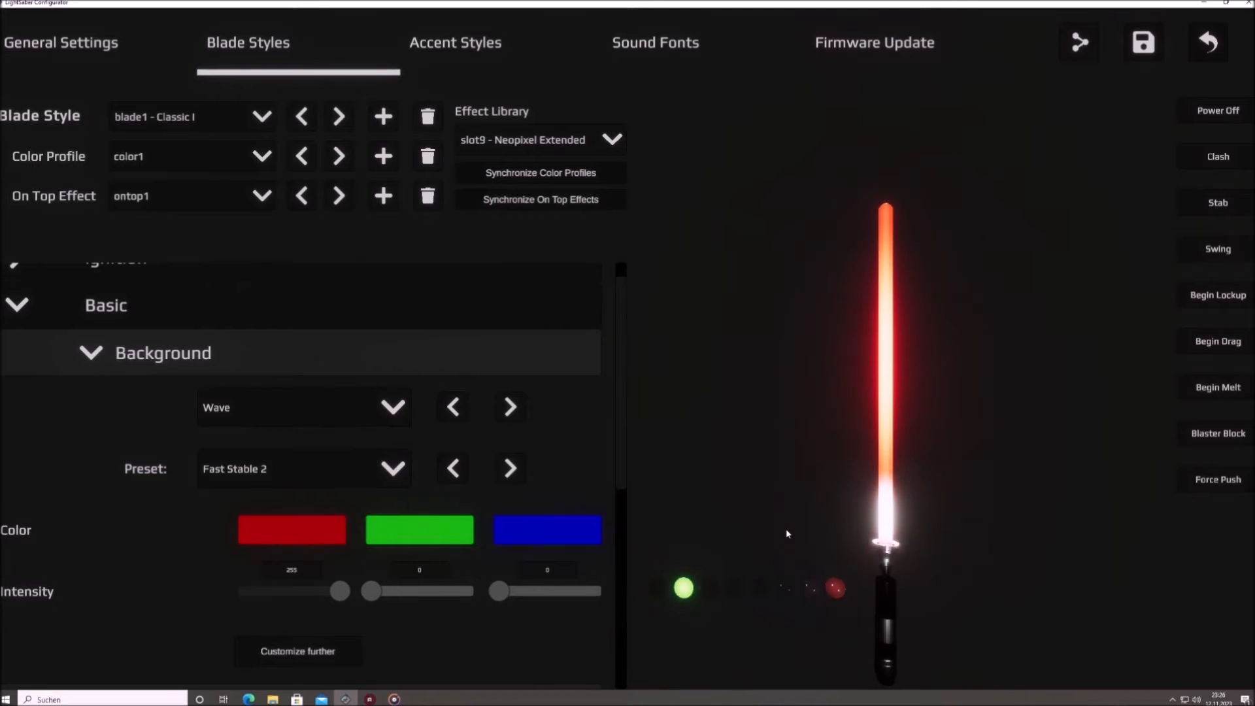
Step: Change the Background effect to Flame Blade with the Flame 1 preset
click(366, 421)
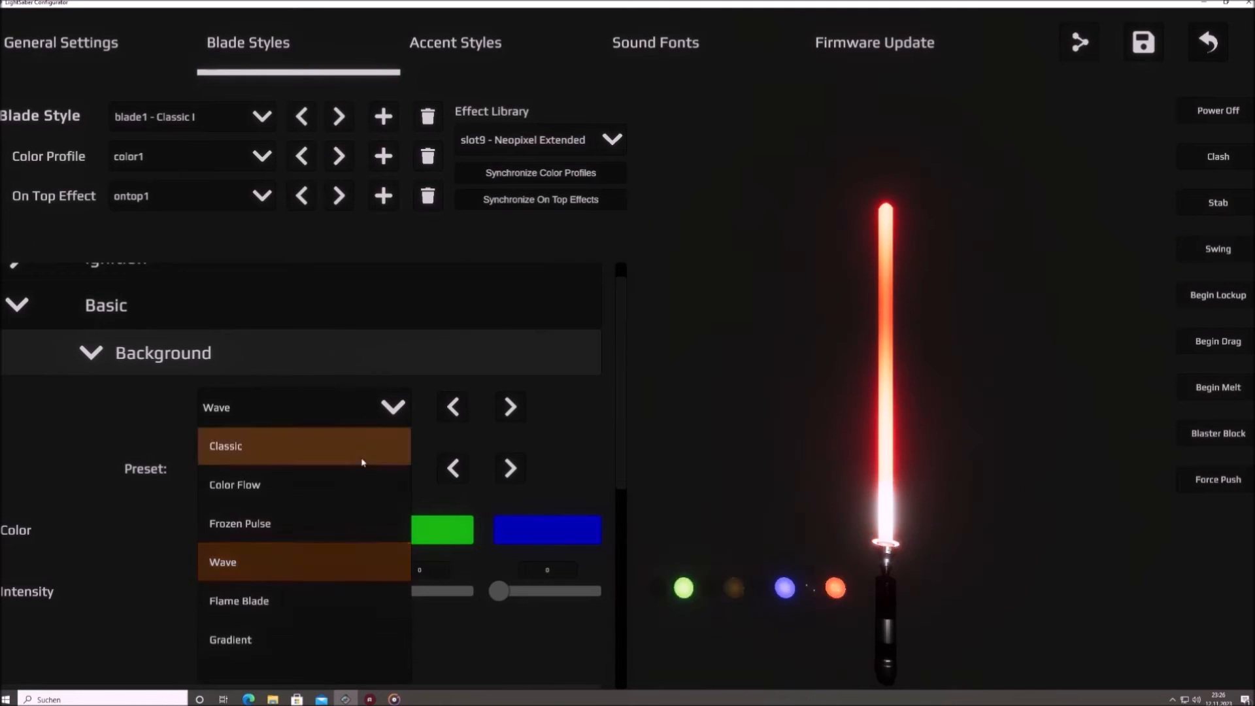
click(280, 602)
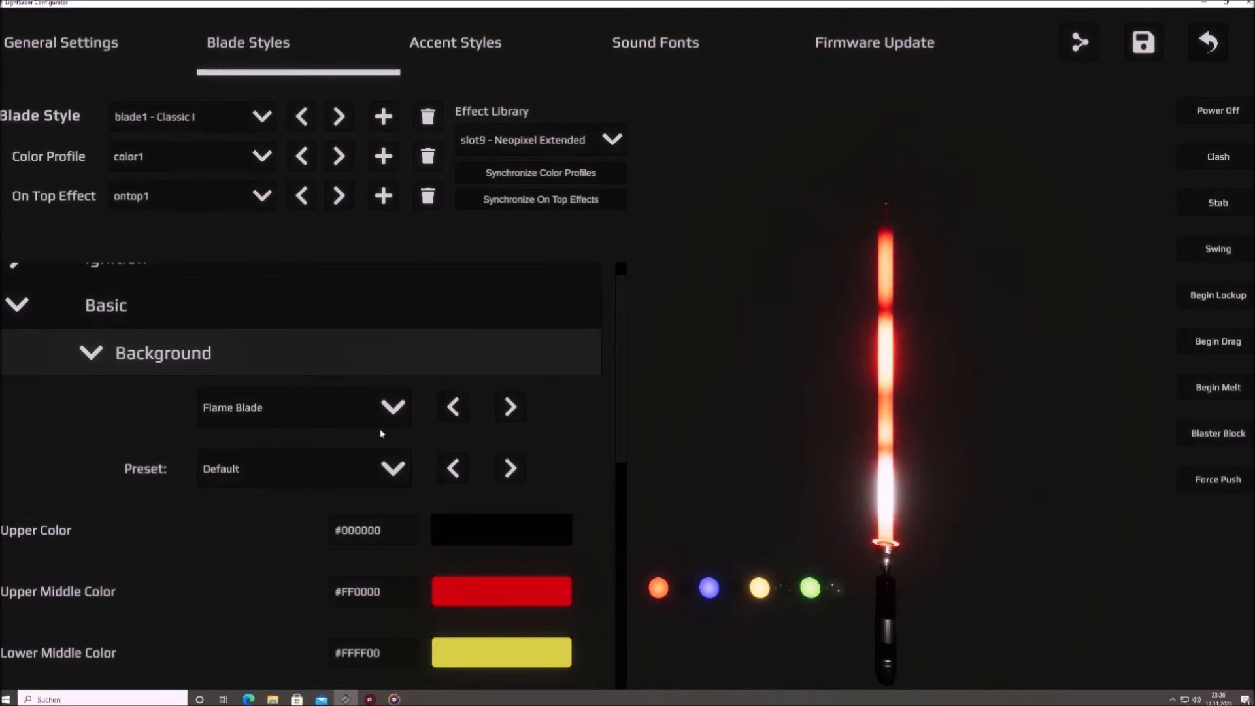
click(303, 460)
click(280, 256)
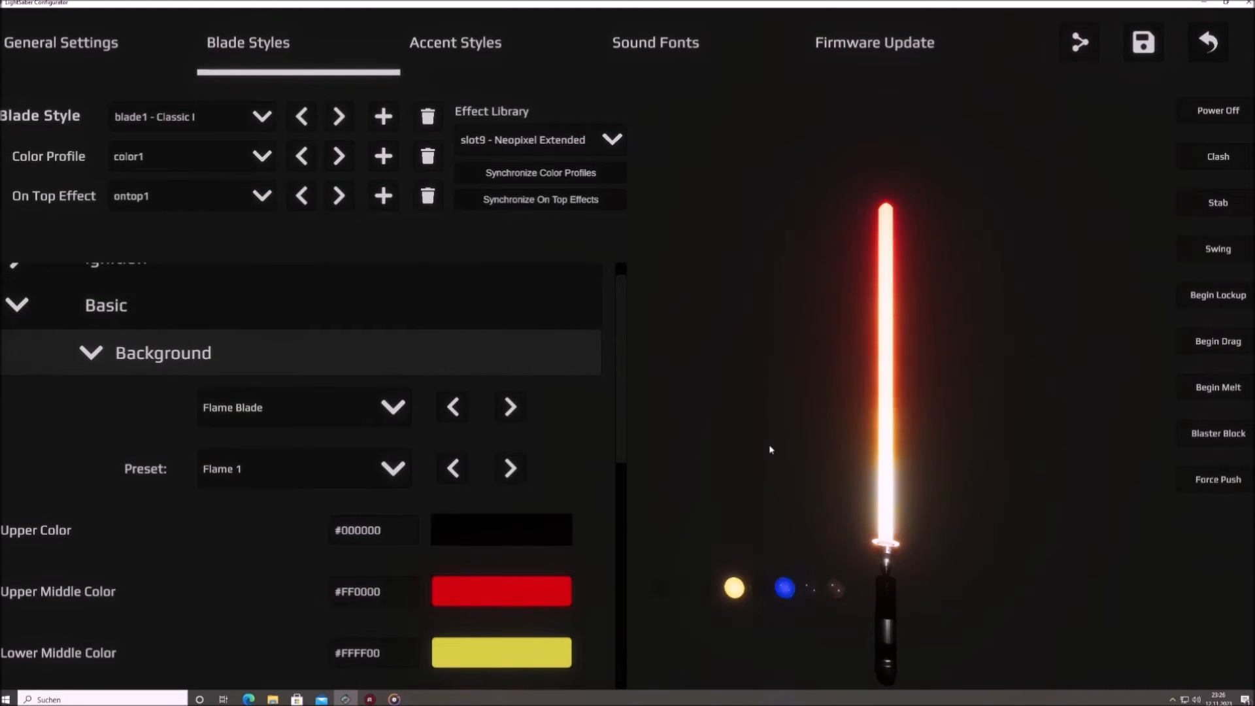
Step: Reset the On Top effect to None, set it to Unstable Blade, and collapse the Background and On Top settings
click(320, 360)
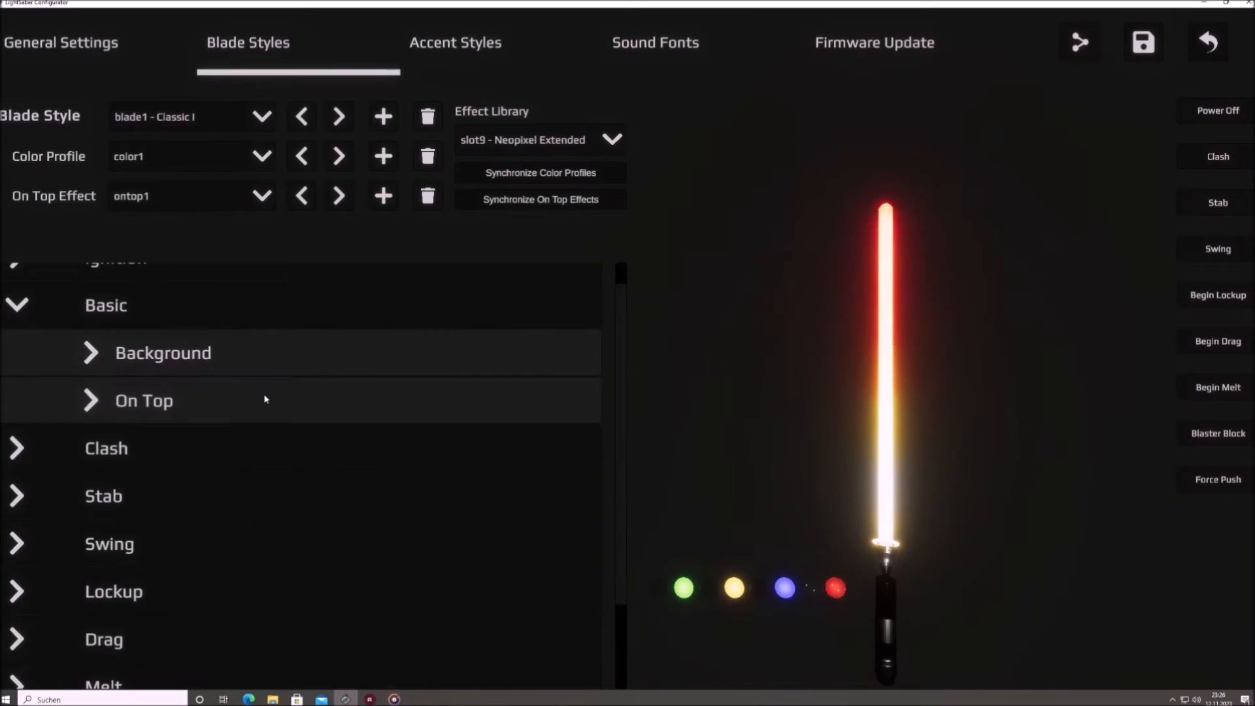
click(268, 401)
click(289, 462)
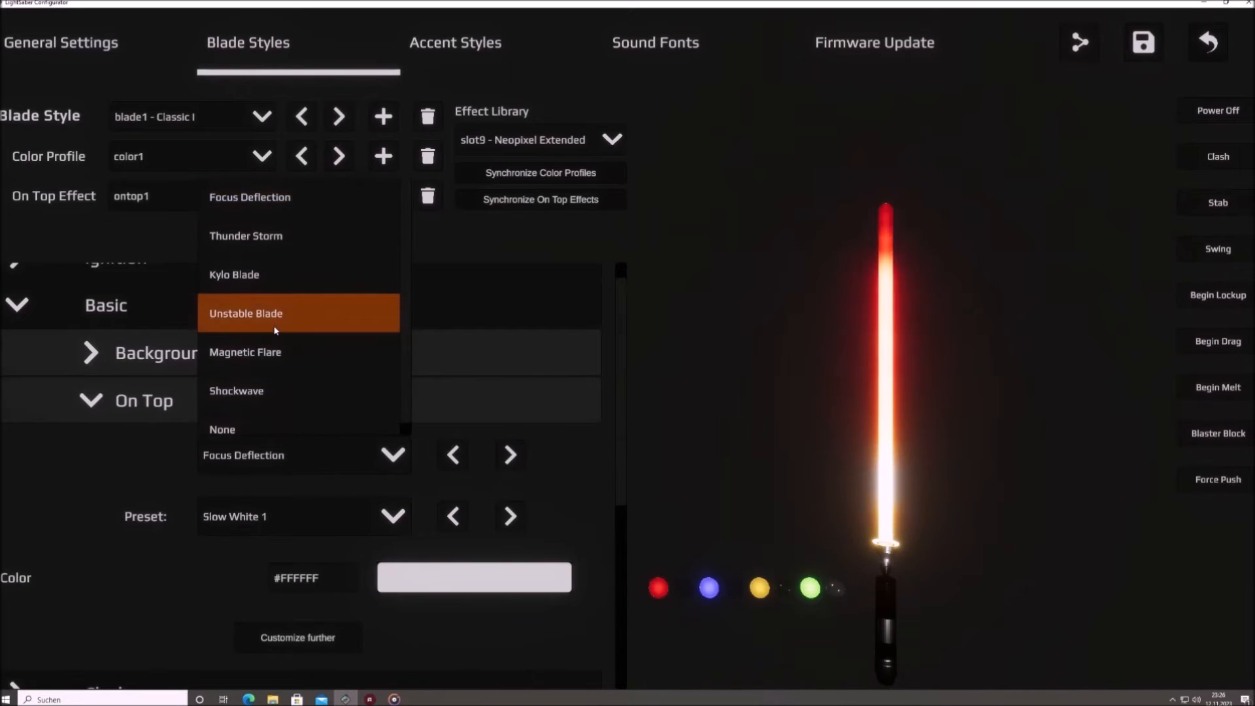
click(295, 426)
click(287, 458)
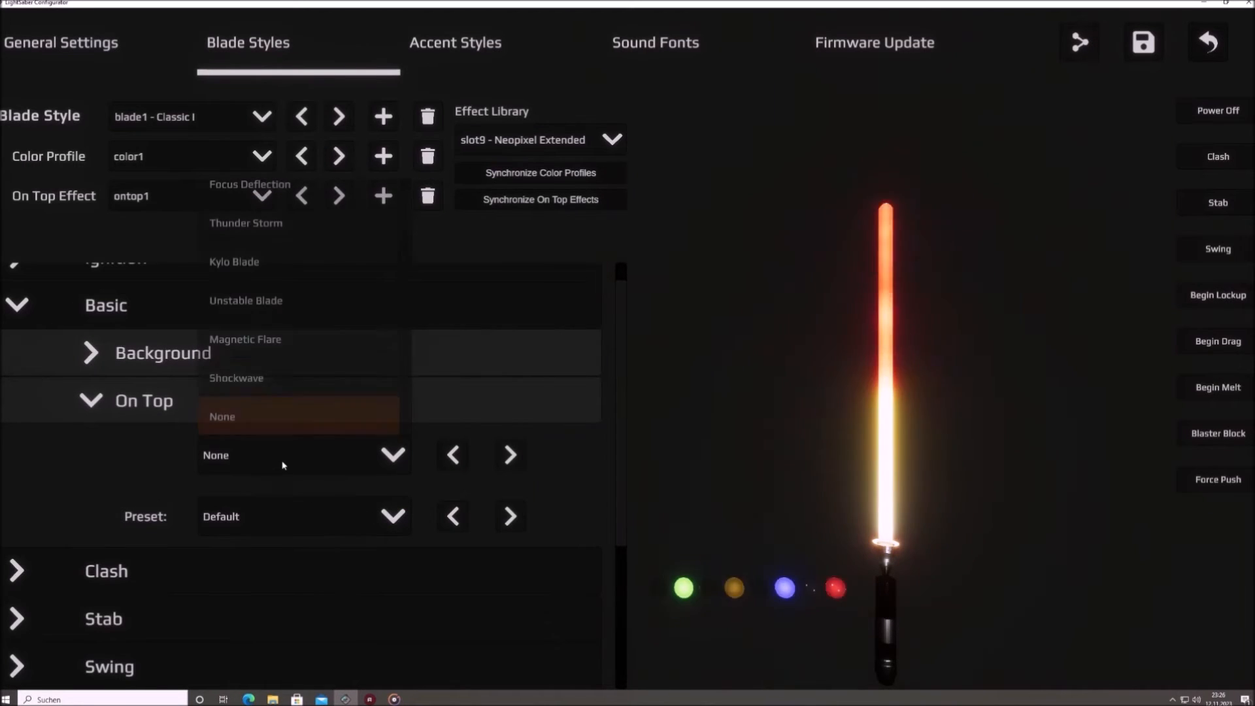
click(307, 298)
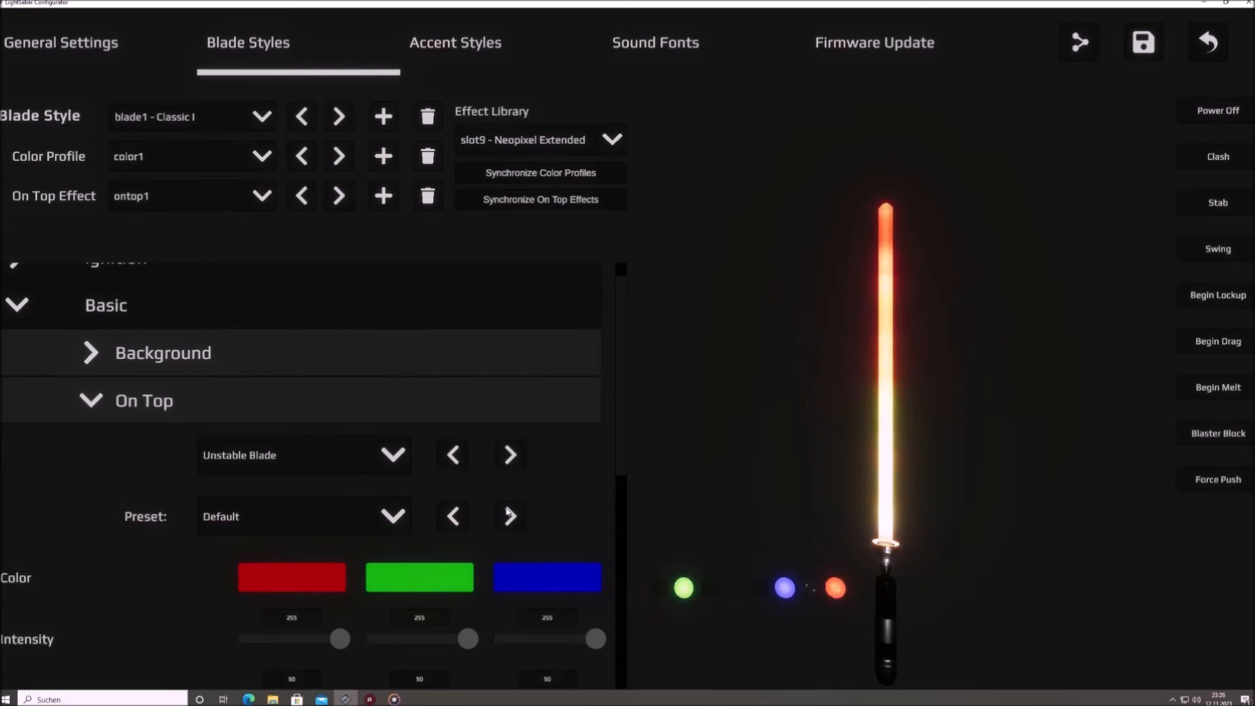
click(342, 399)
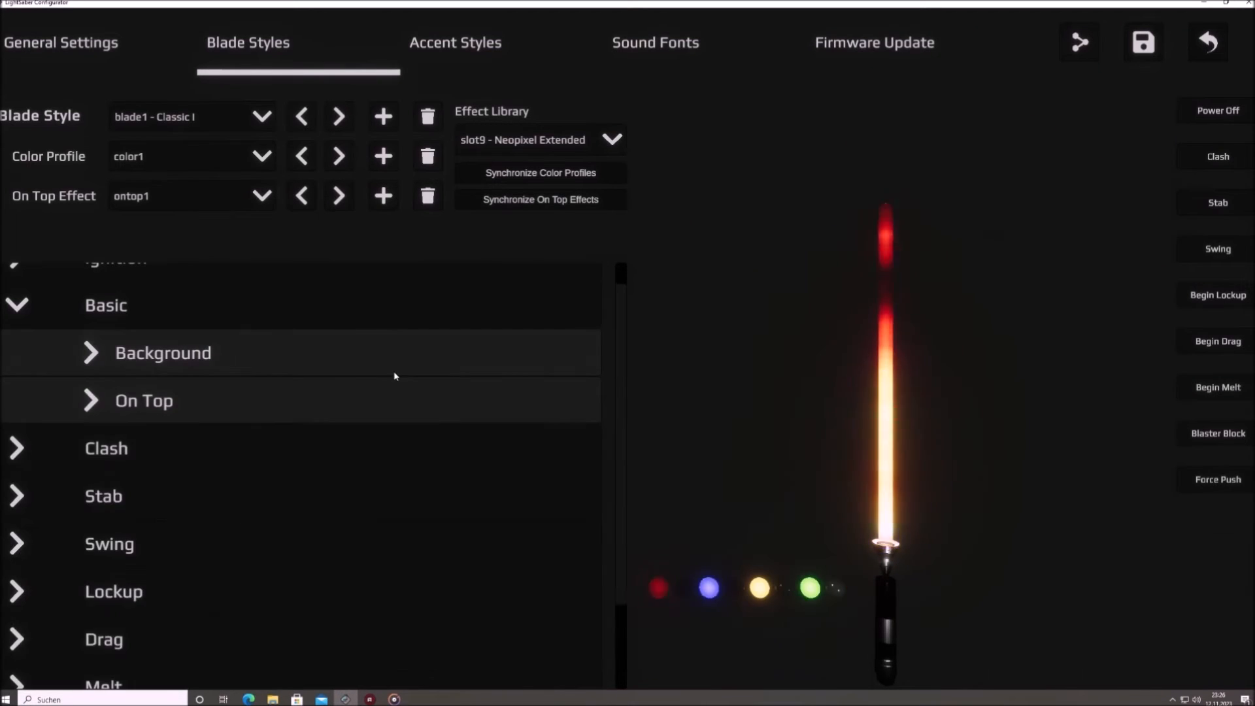
Step: Power the preview blade off and set the Background effect to Classic with the Stable preset
click(1206, 110)
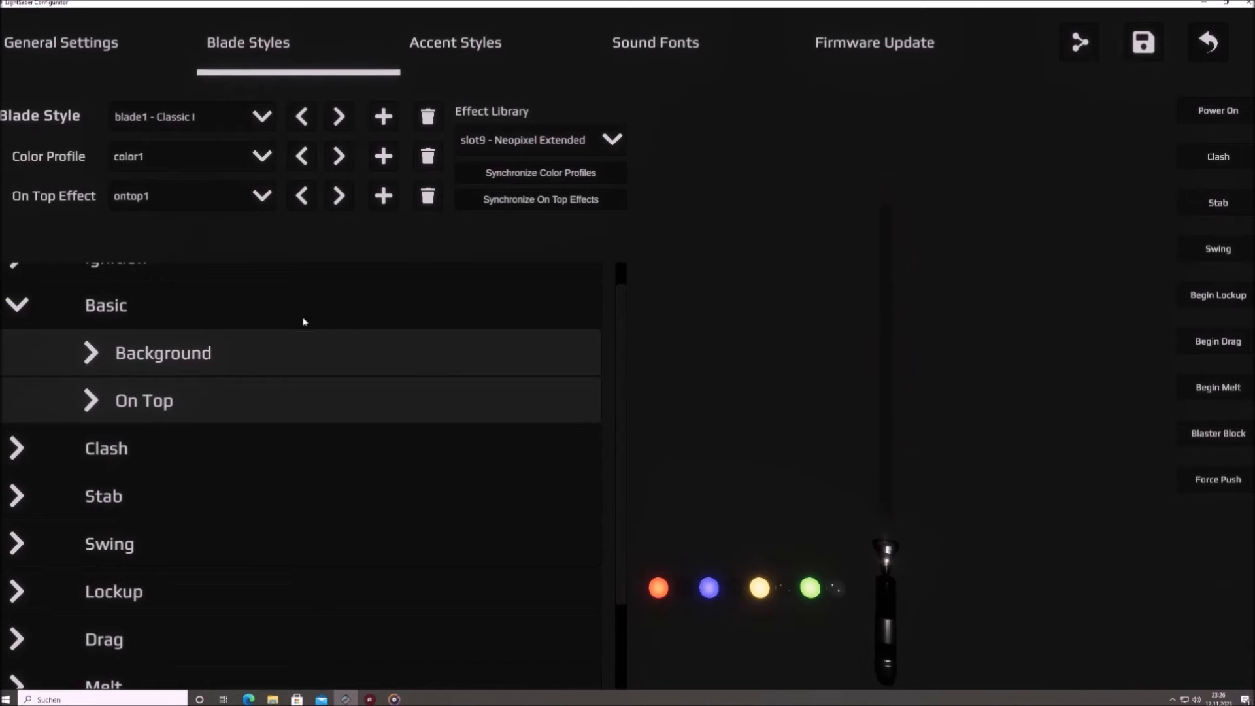
click(266, 347)
click(279, 401)
click(285, 440)
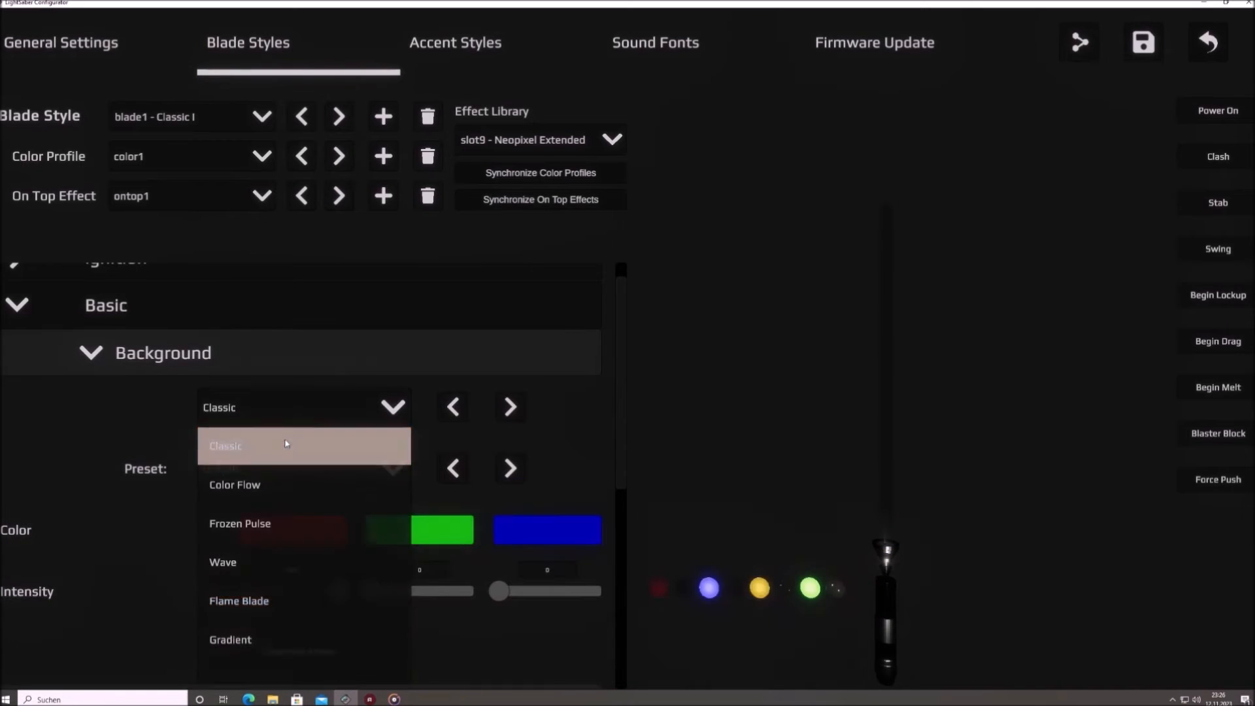
click(304, 472)
click(275, 251)
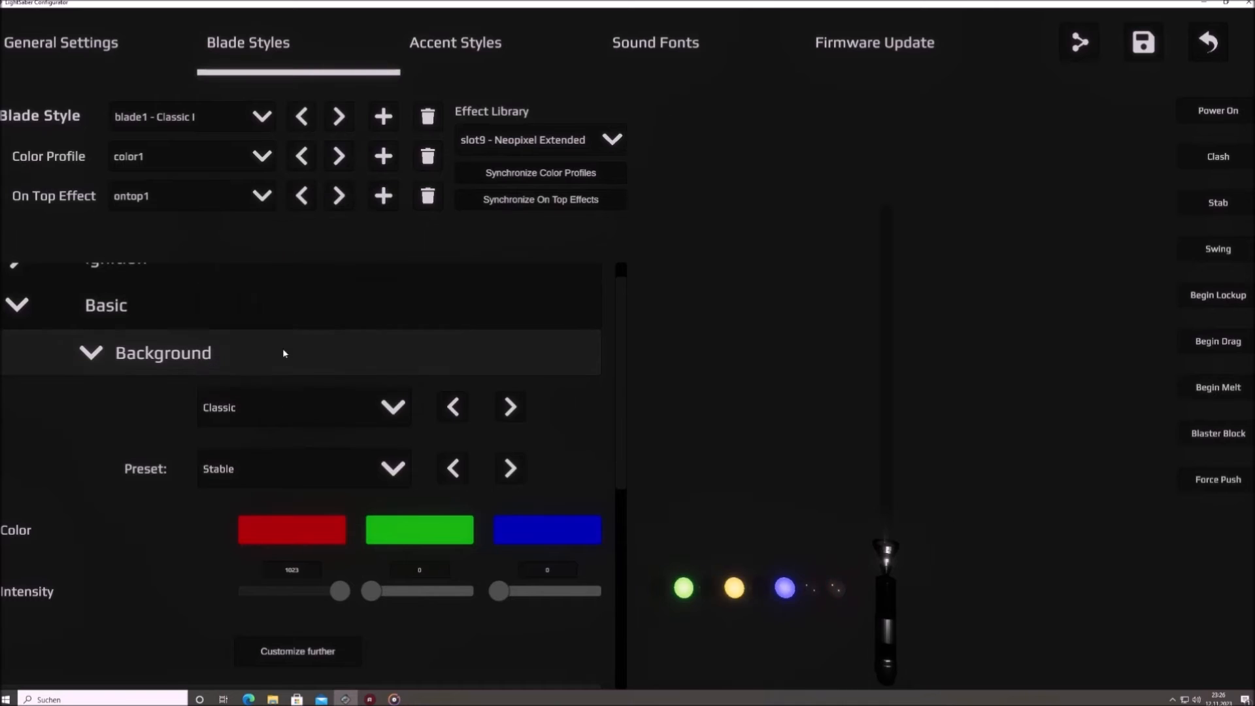
Step: Set the On Top effect to None and collapse the Basic section
click(241, 356)
click(249, 400)
click(288, 457)
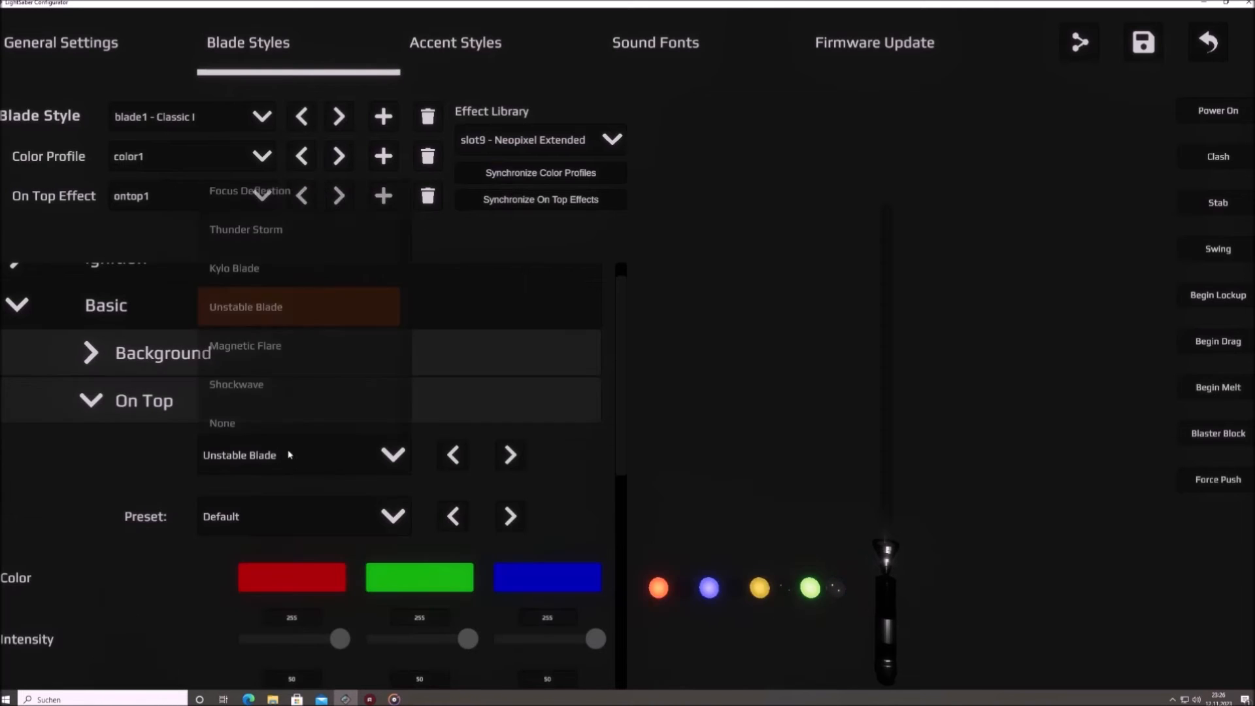
click(303, 423)
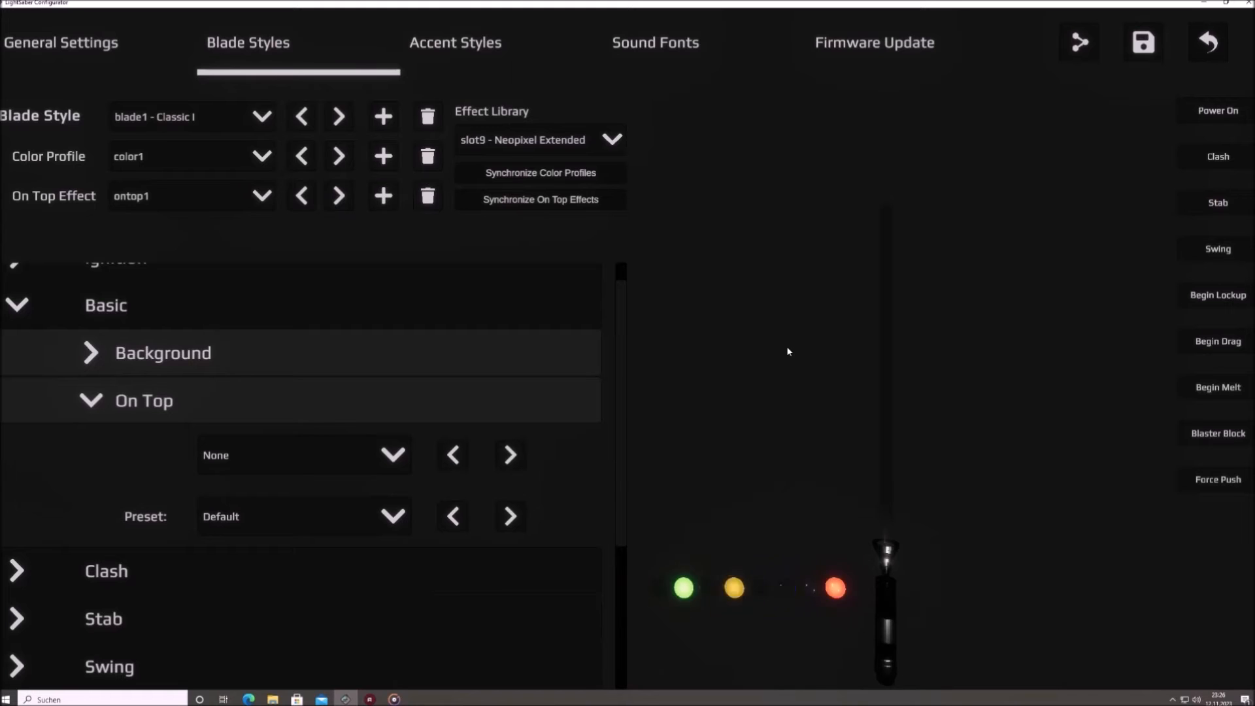
click(375, 395)
click(391, 308)
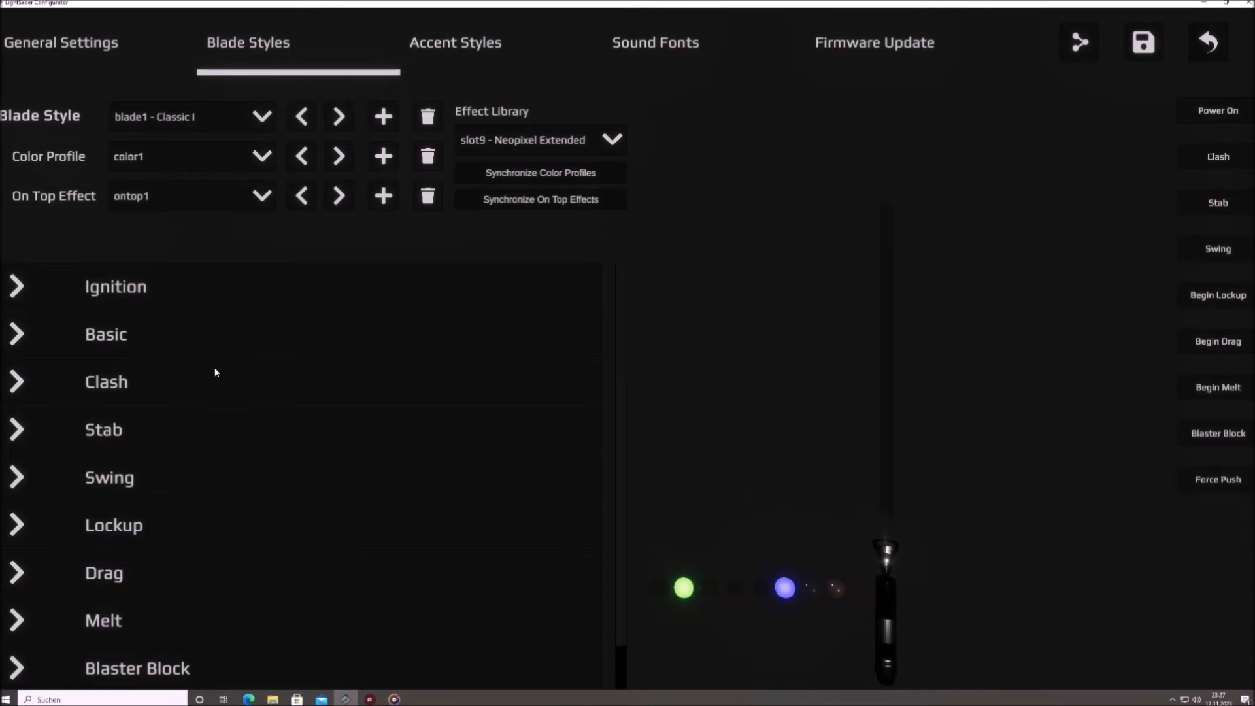
Step: Make the Basic Background color pure green, with green intensity 1023 and red and blue at 0
click(161, 344)
click(163, 381)
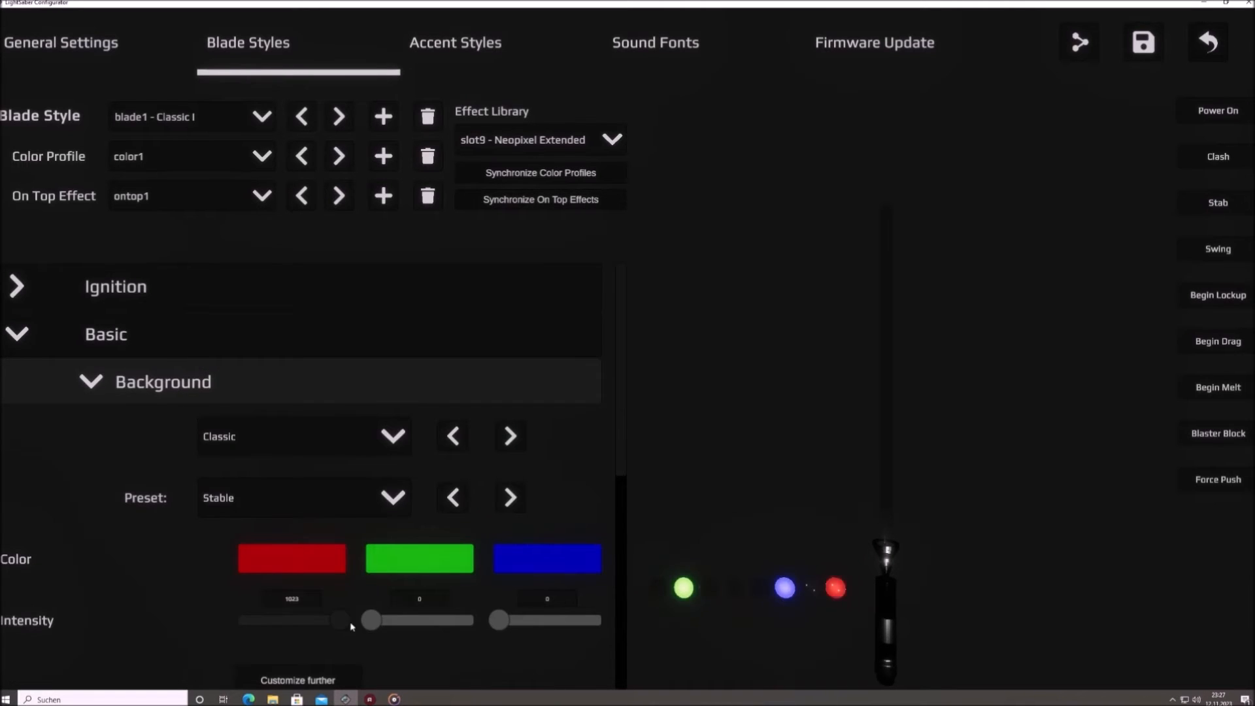
drag(341, 619, 468, 620)
Step: Try selecting all blades, then blade2 and blade3, as color profile synchronization targets from blade1, clear them and cancel
click(597, 171)
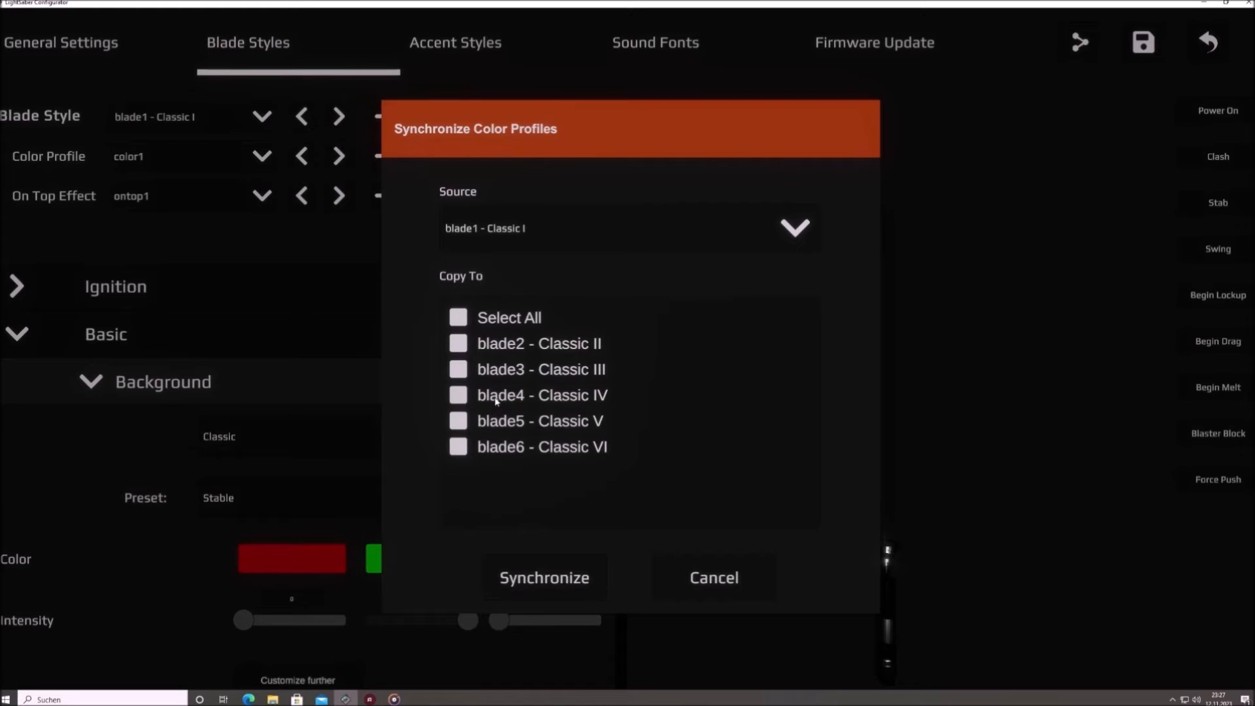
click(459, 318)
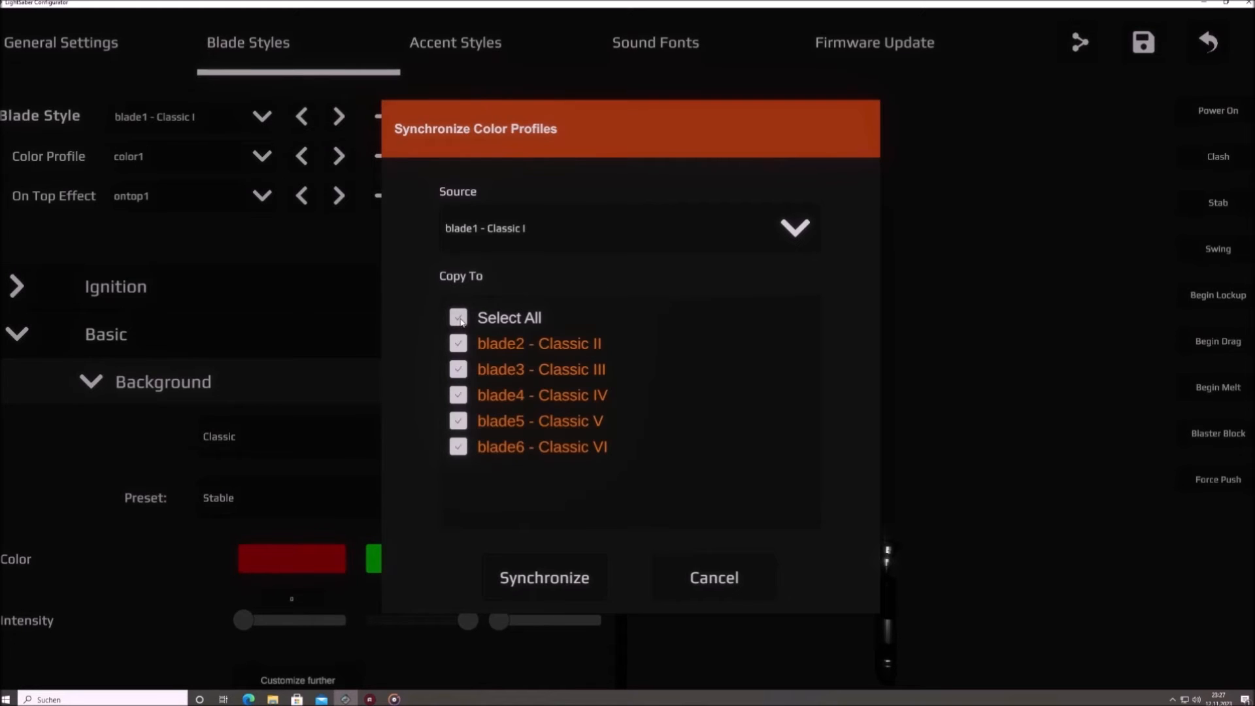
click(459, 319)
click(459, 344)
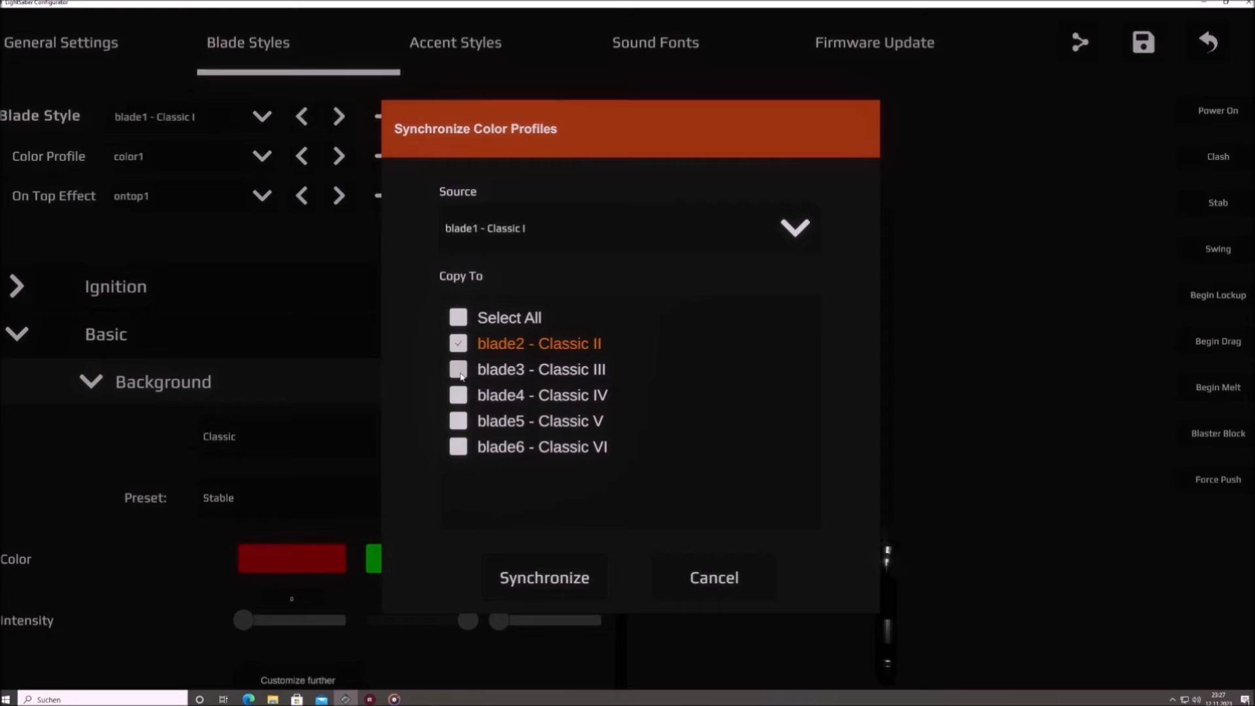
click(459, 370)
click(459, 395)
click(459, 395)
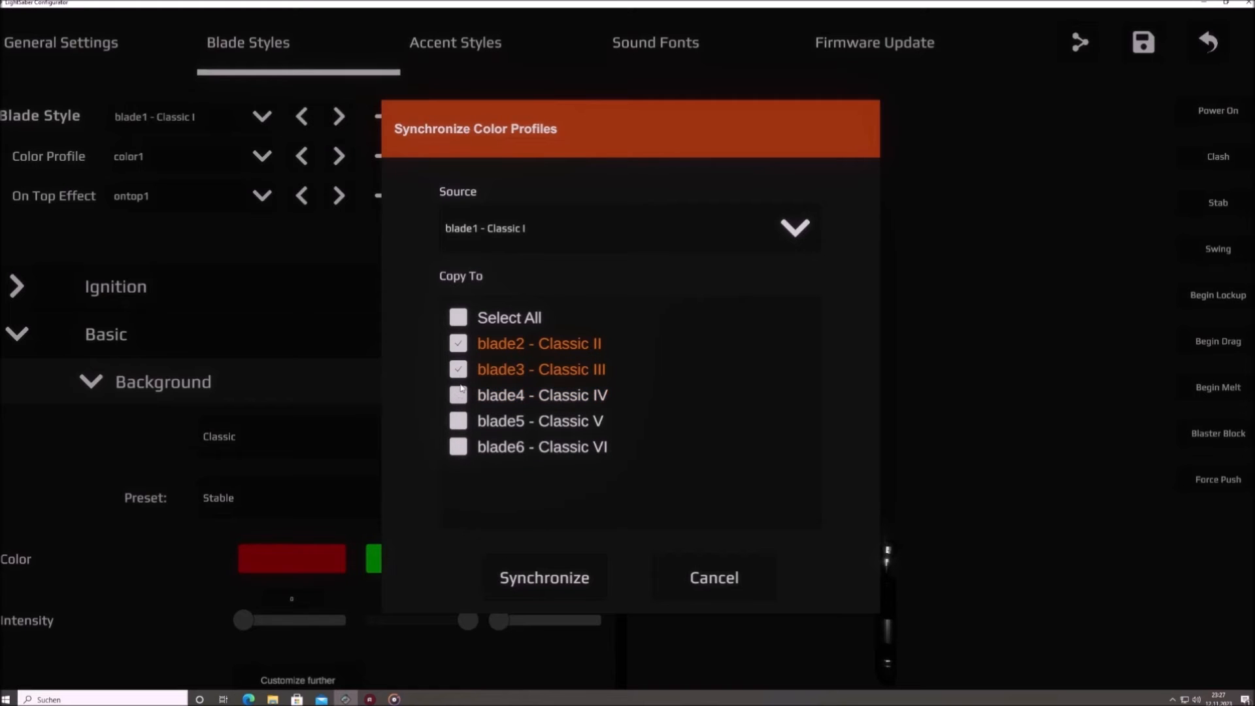
click(458, 370)
click(459, 343)
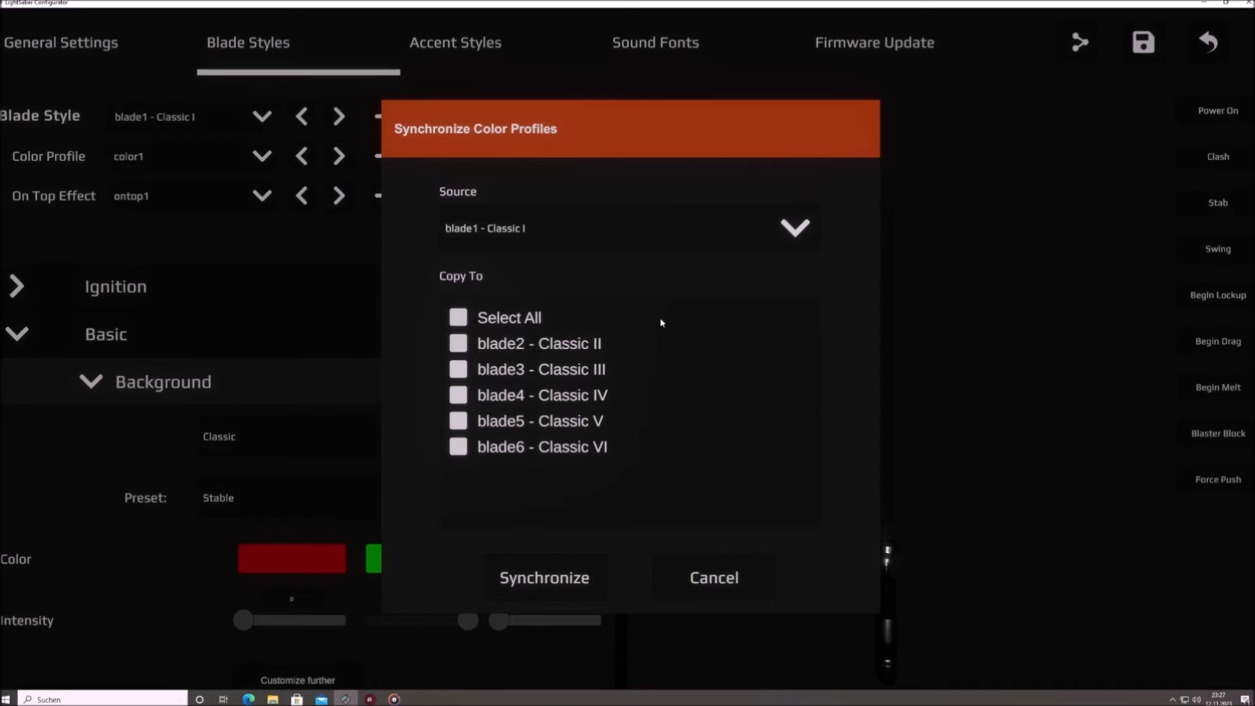
click(715, 577)
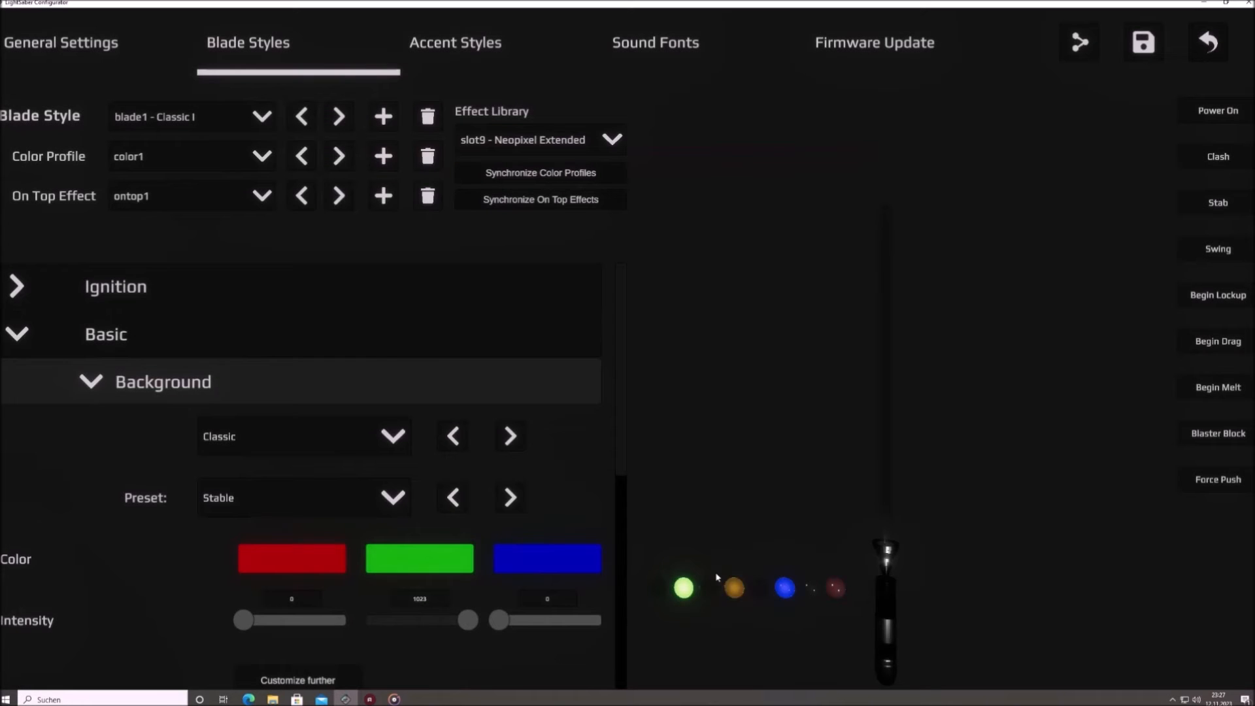
Step: Look through the target blades for synchronizing On Top effects, cancel, and collapse the Background settings
click(547, 200)
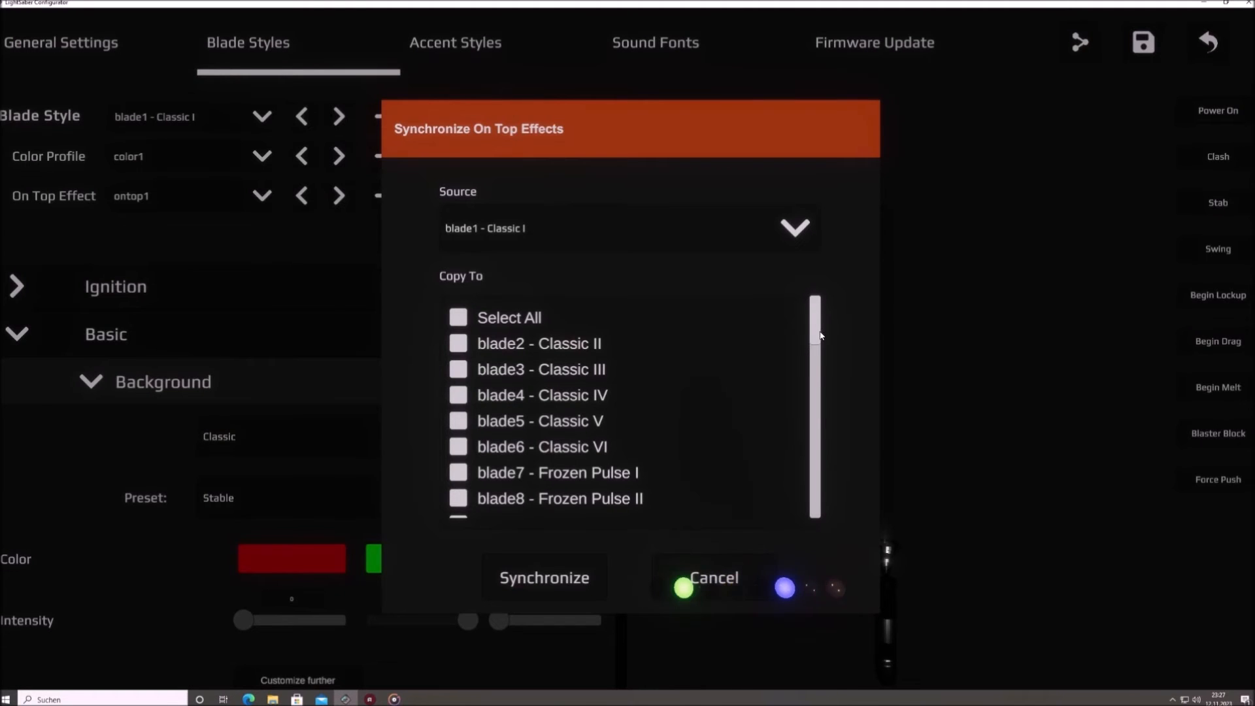
drag(817, 327, 830, 303)
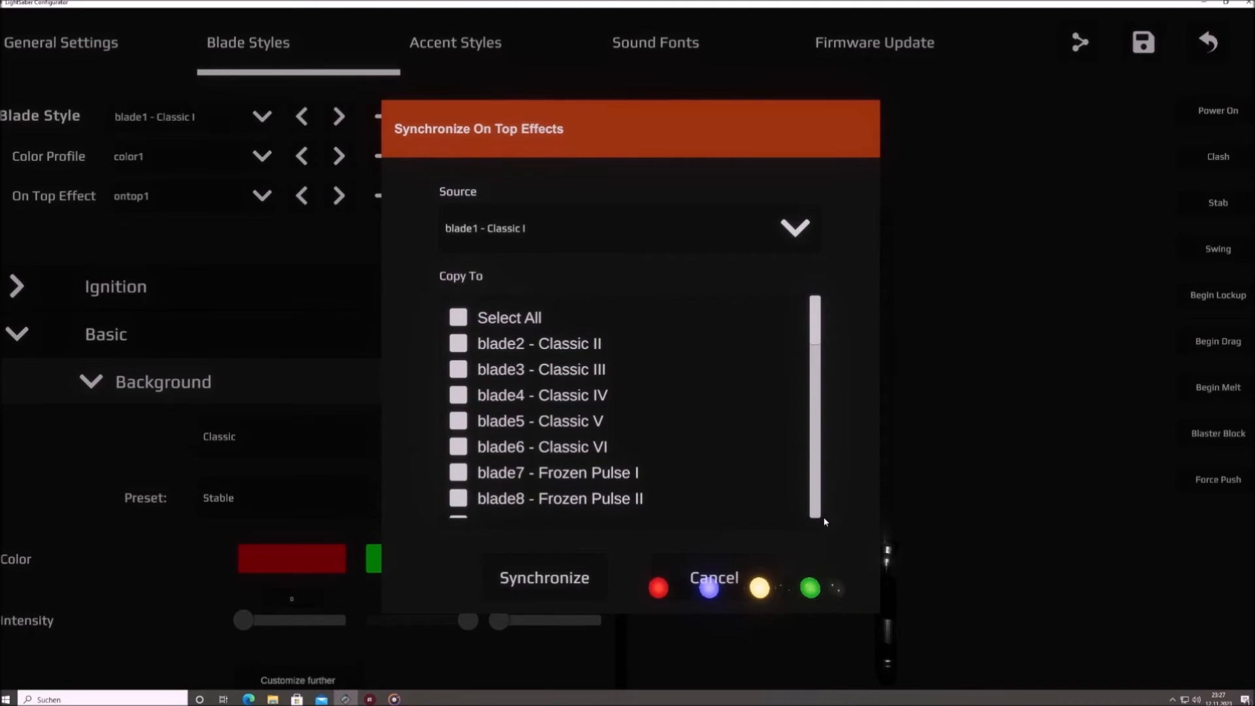
click(732, 578)
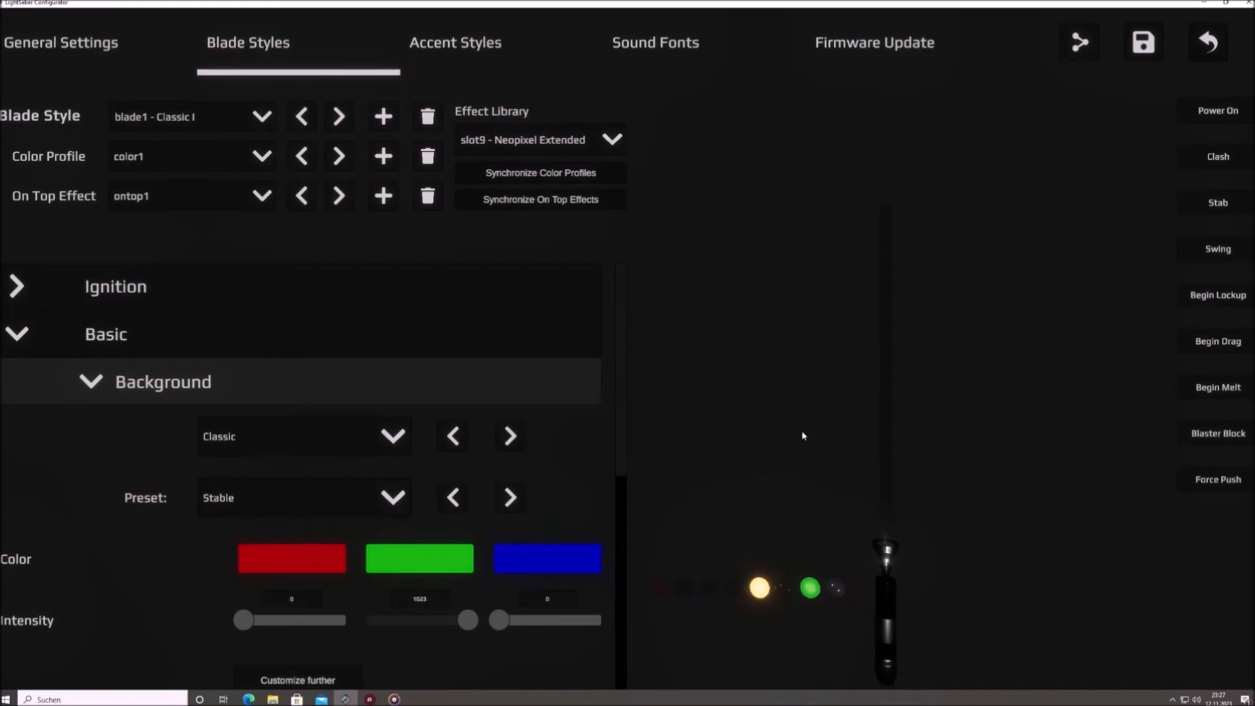
click(506, 392)
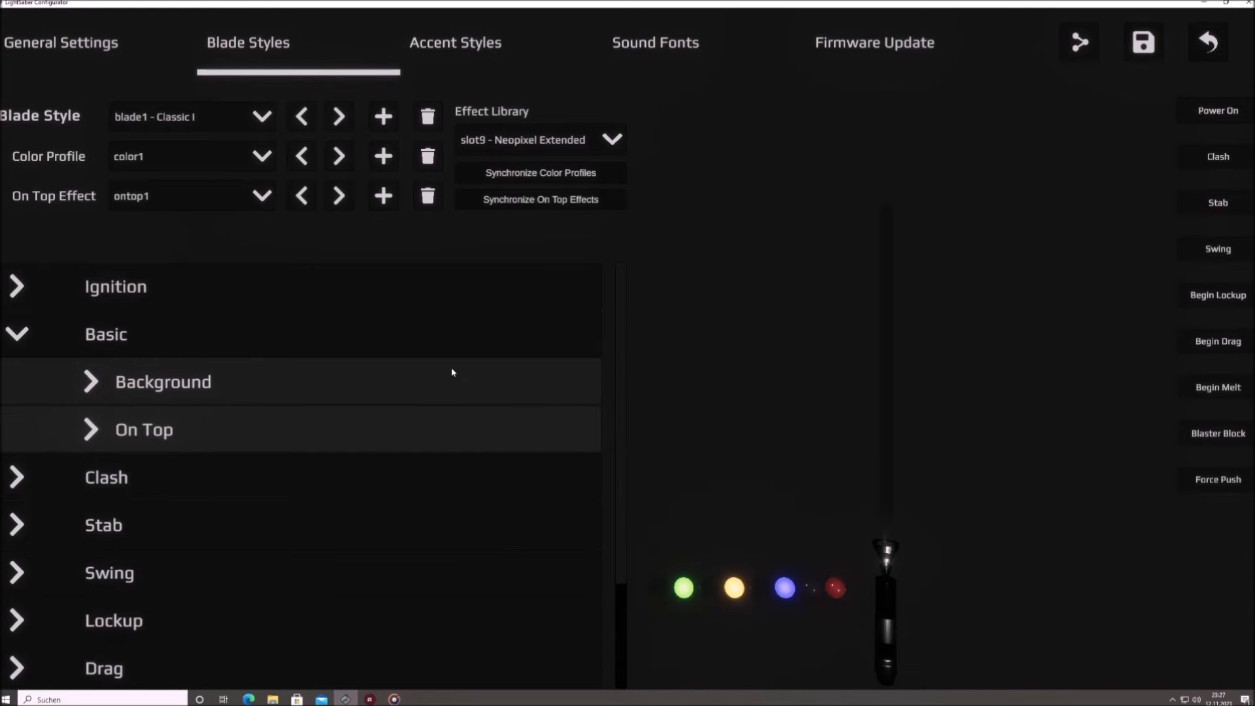
Step: Collapse the Basic section, expand Clash, and review the duration and fade-out settings under Fade to Basic
click(164, 485)
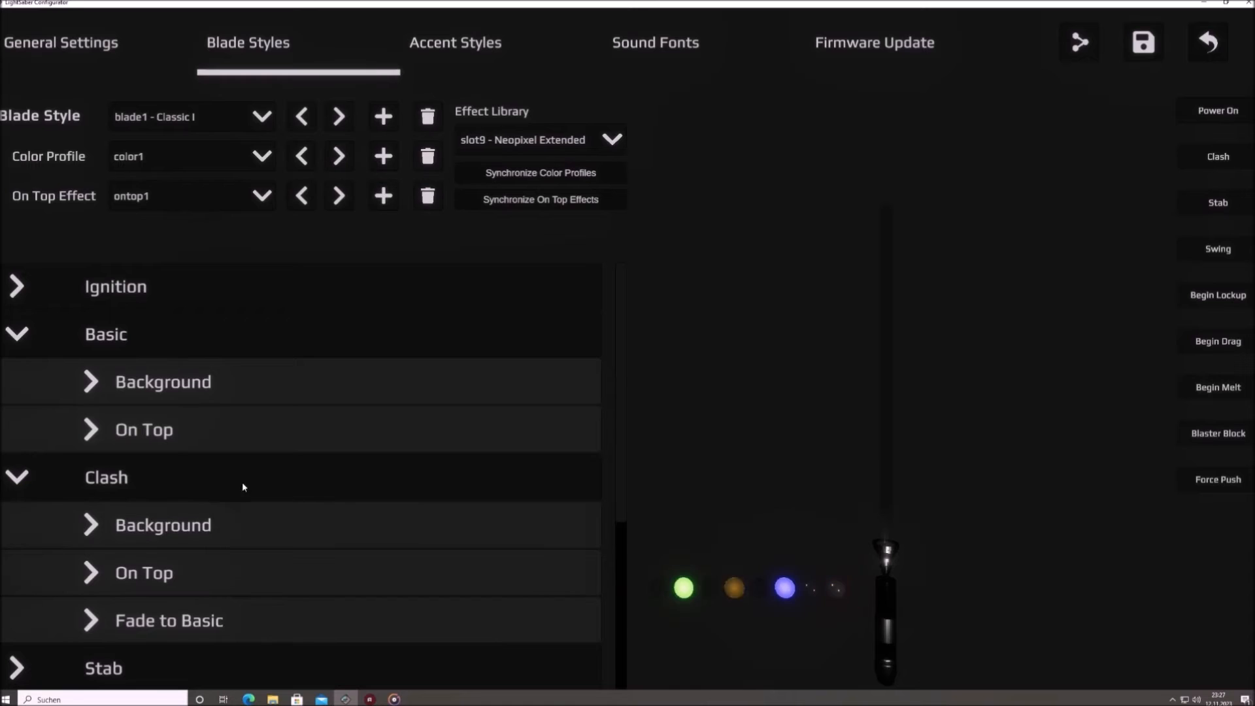
click(179, 480)
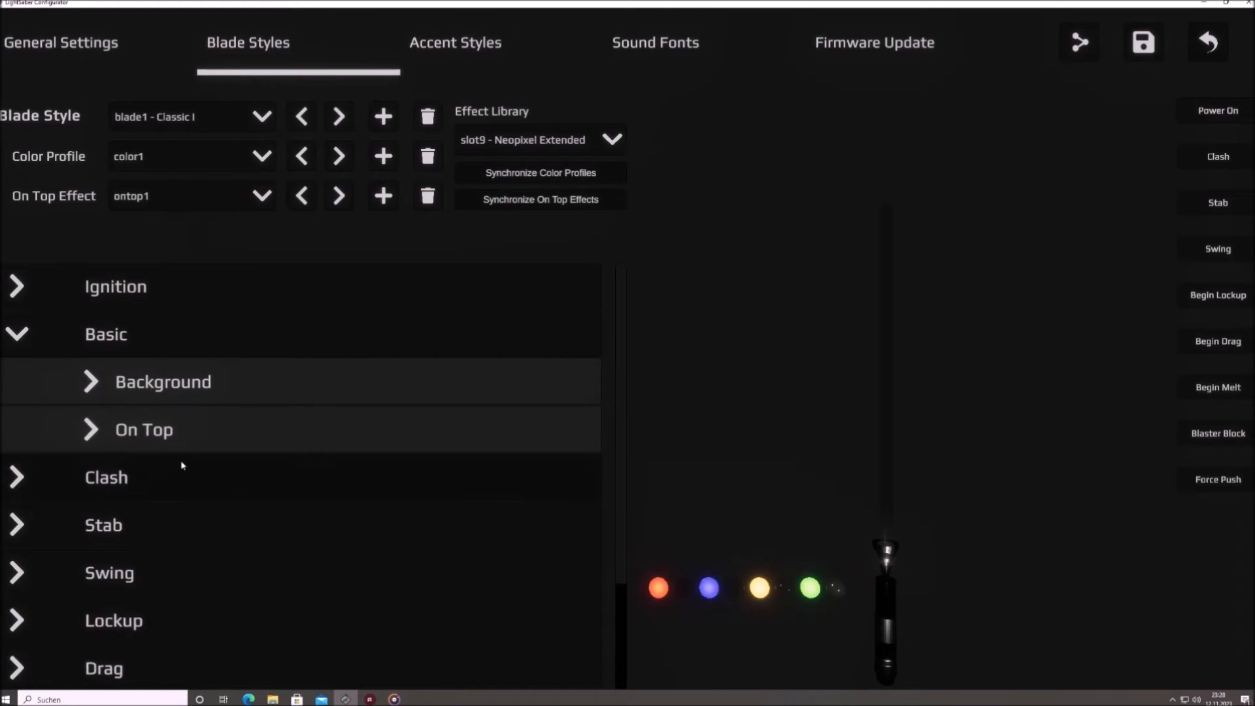
click(170, 343)
click(175, 385)
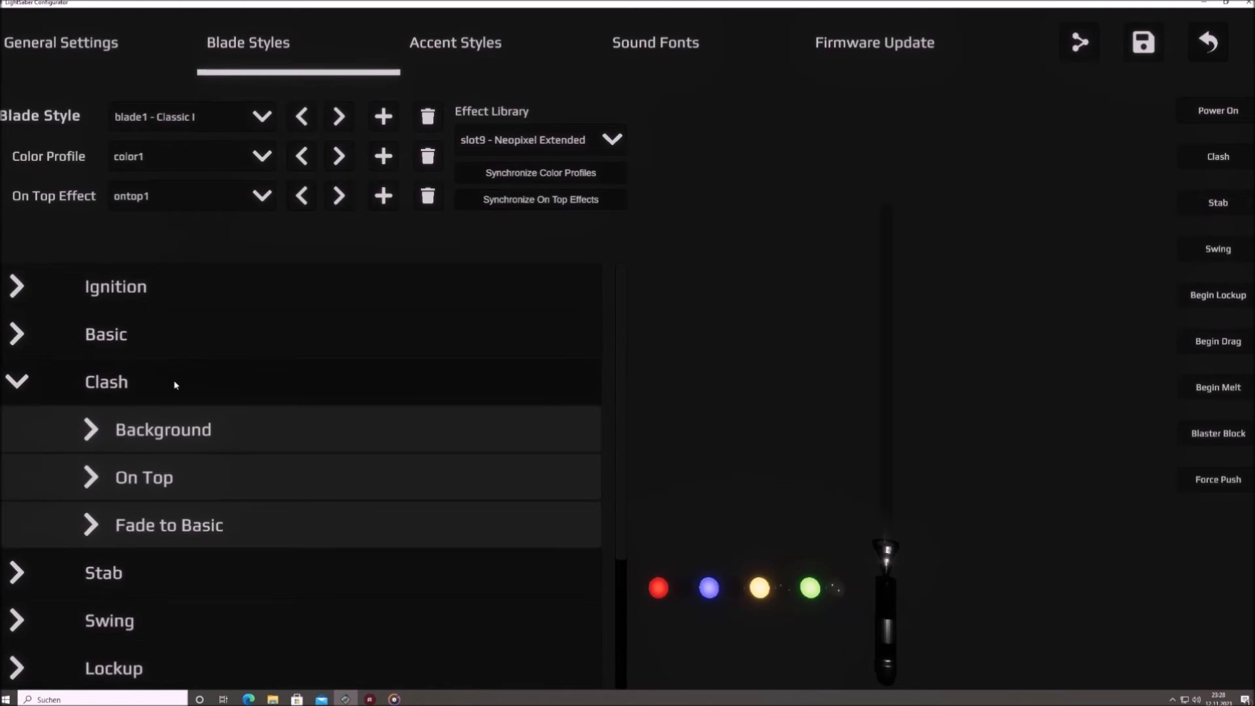
scroll(186, 422, down, 1)
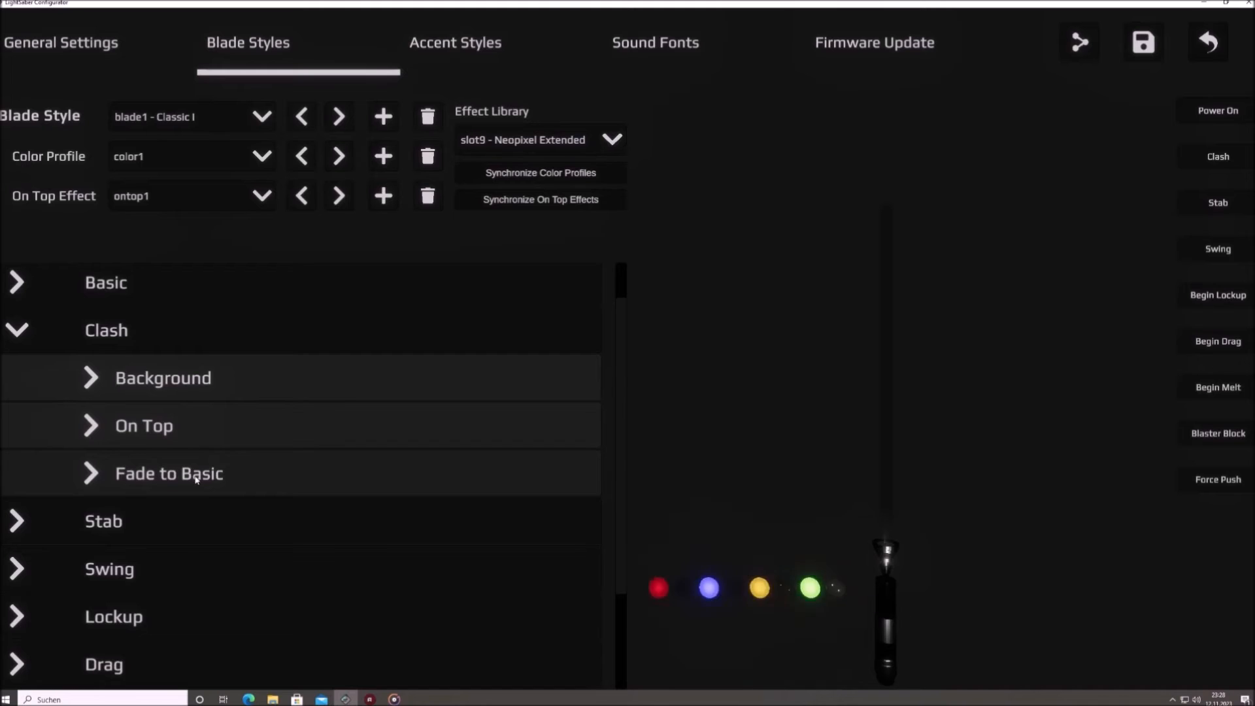
click(254, 470)
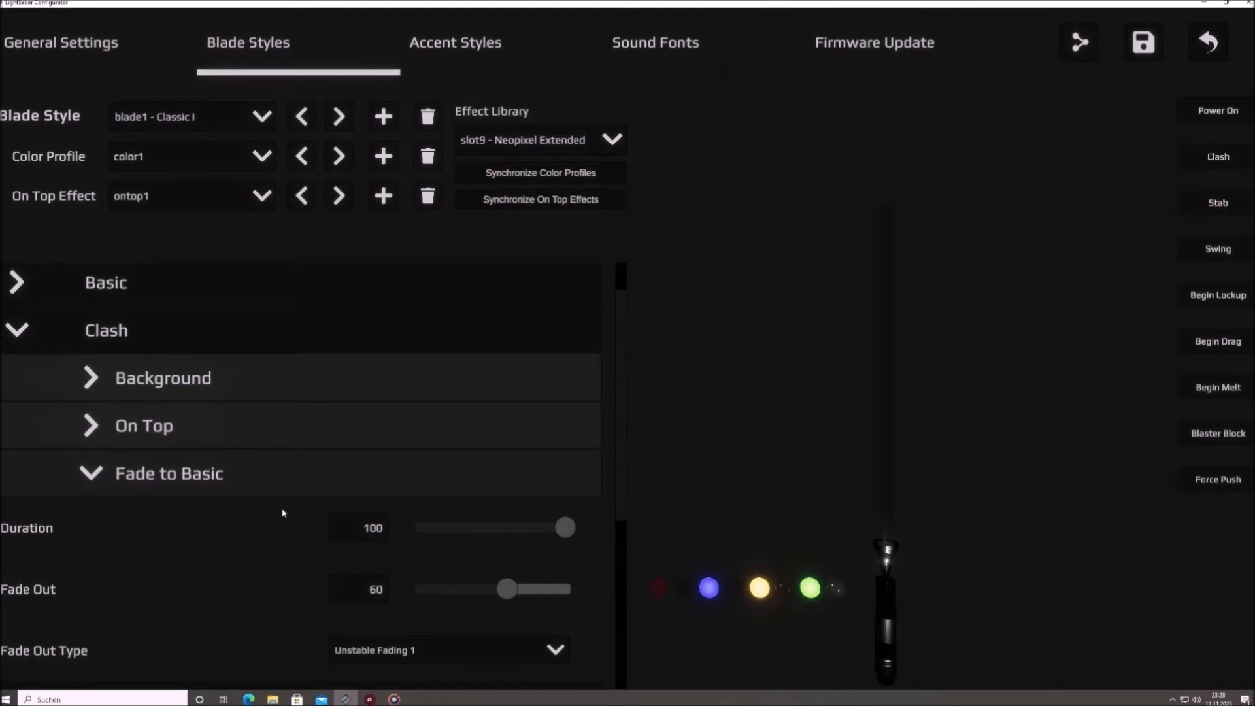
scroll(283, 512, down, 1)
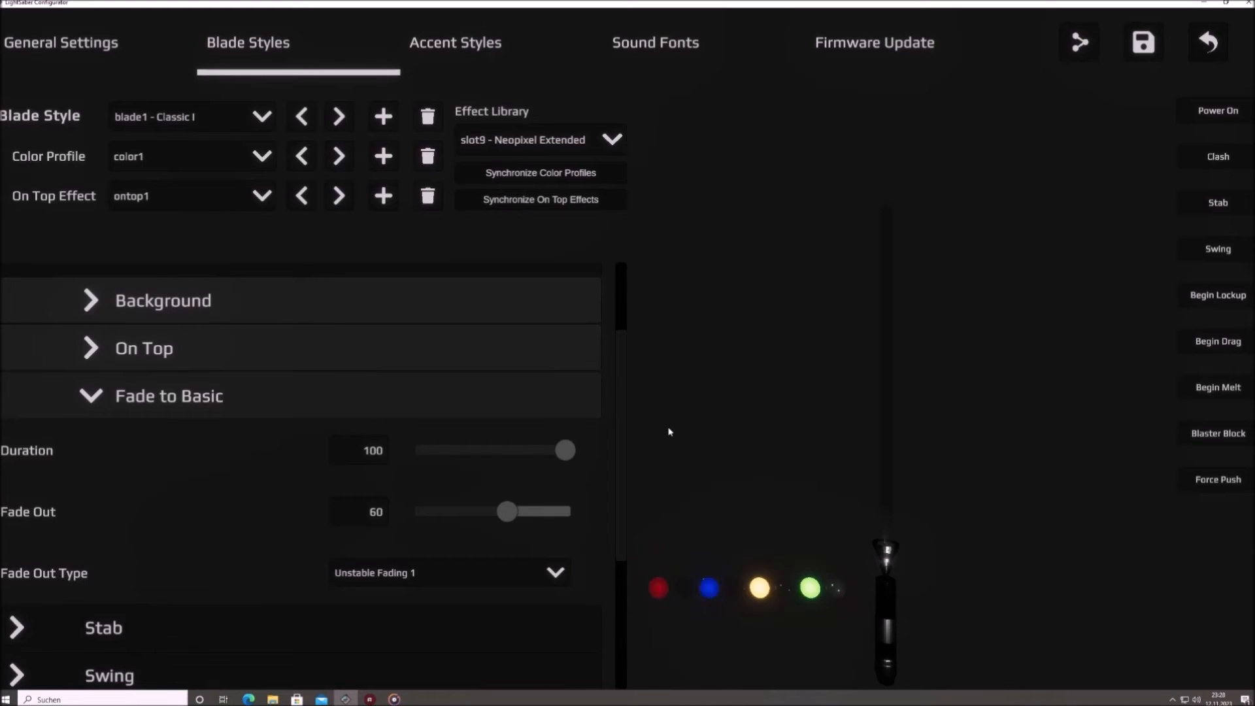
scroll(317, 429, up, 2)
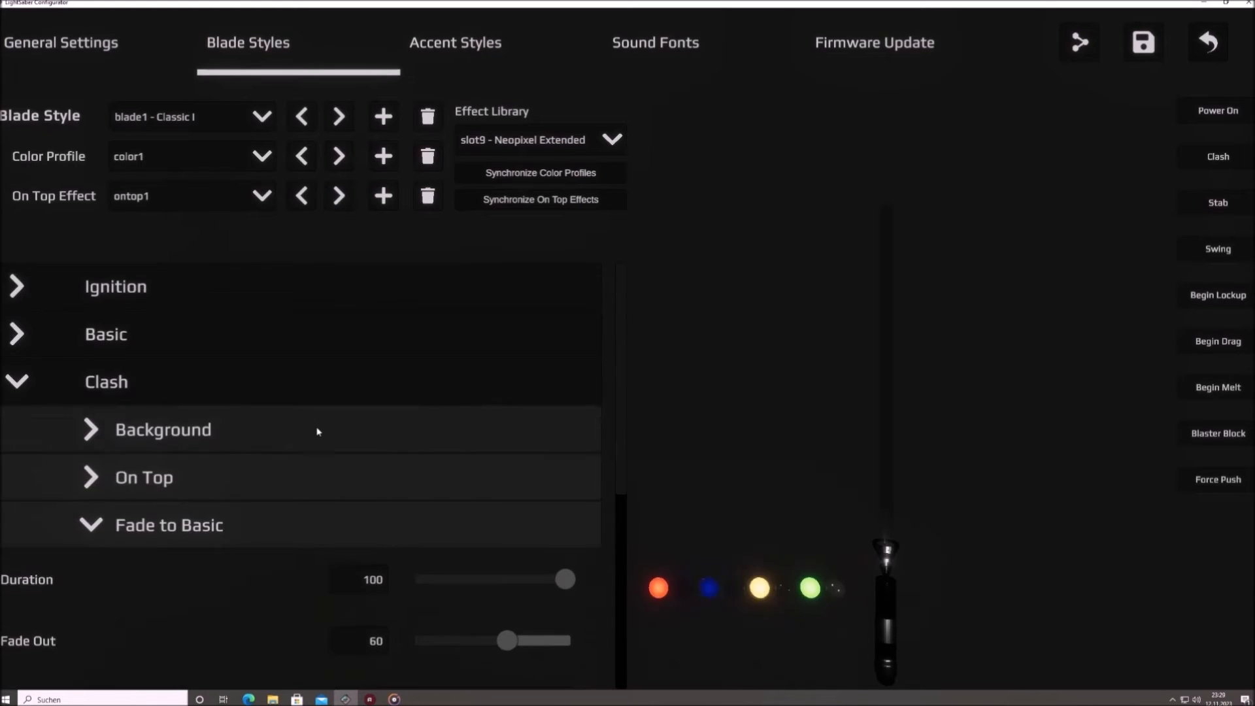
Step: Examine the color and intensity settings of the Clash Background and collapse them
click(317, 429)
scroll(322, 457, down, 1)
drag(373, 585, 588, 591)
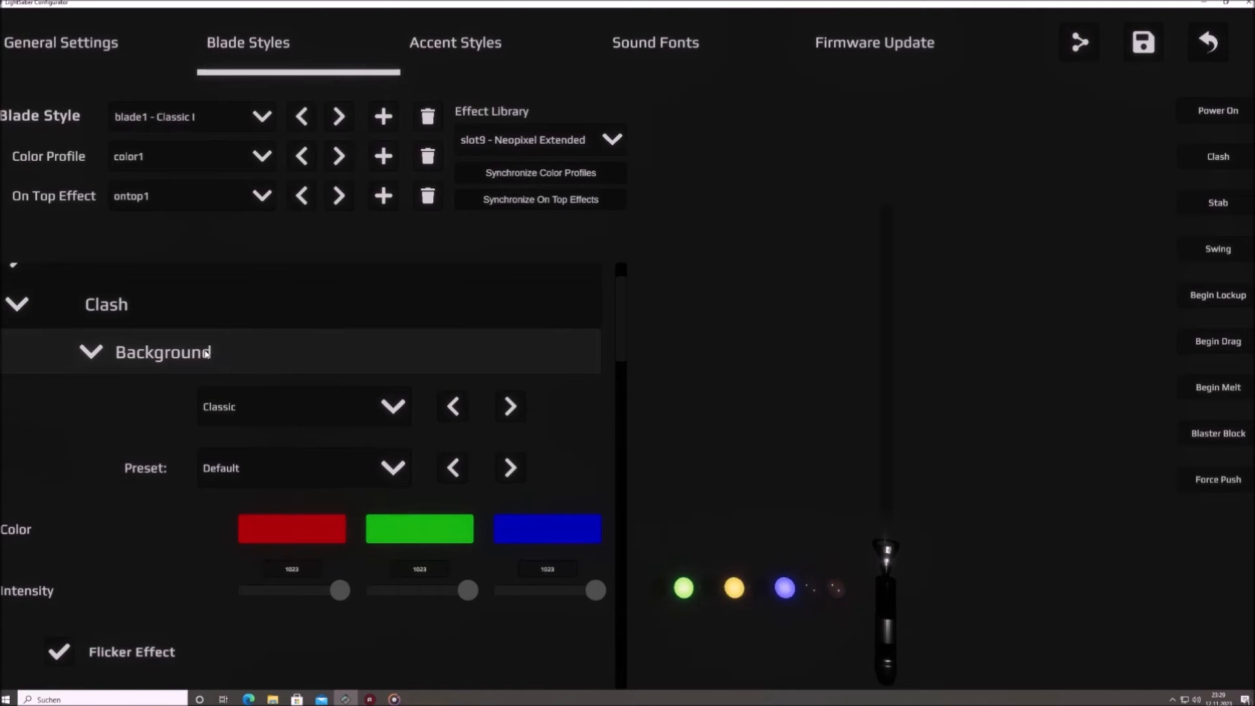
click(206, 354)
scroll(351, 396, up, 1)
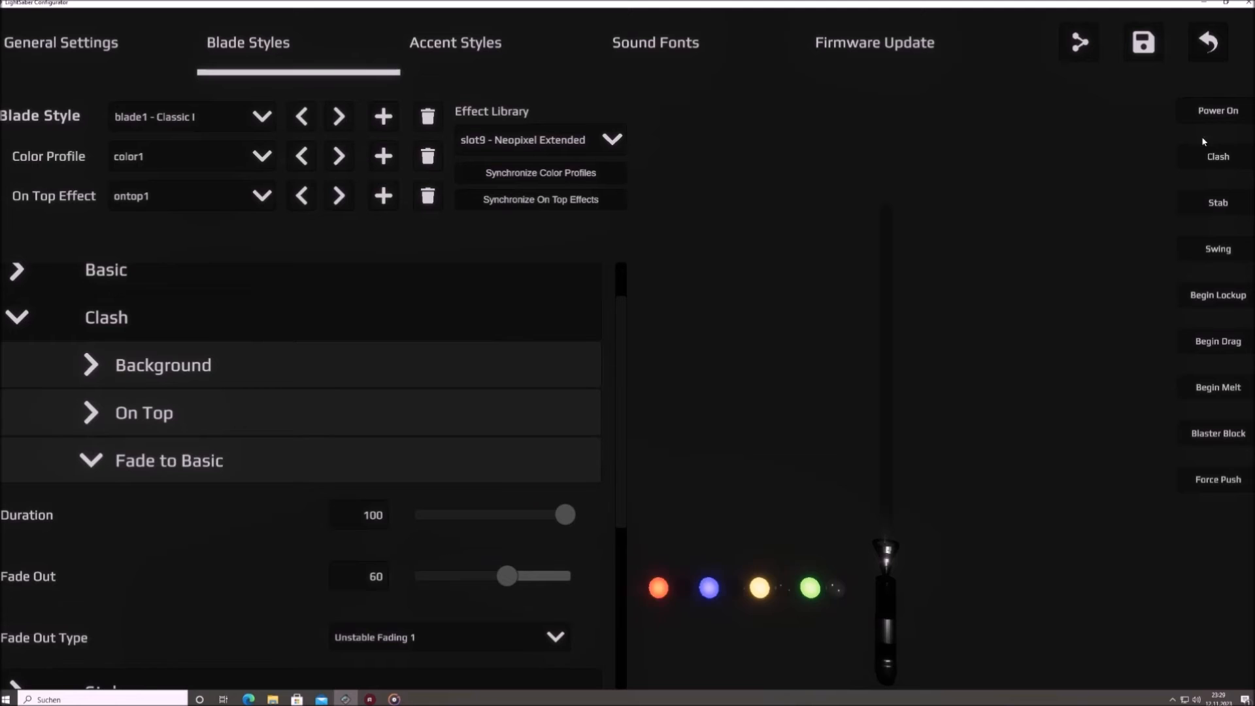
Step: Preview the current Clash effect on the ignited blade and power the blade off
click(1206, 115)
click(1213, 156)
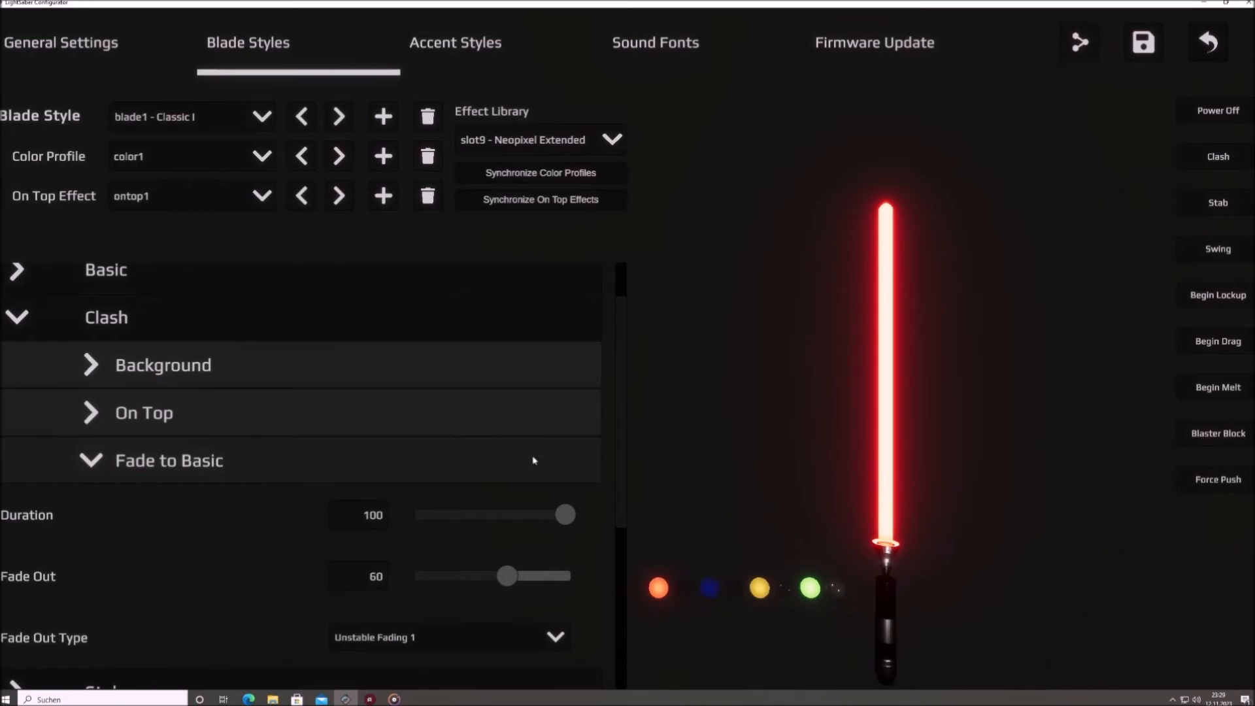
click(1207, 111)
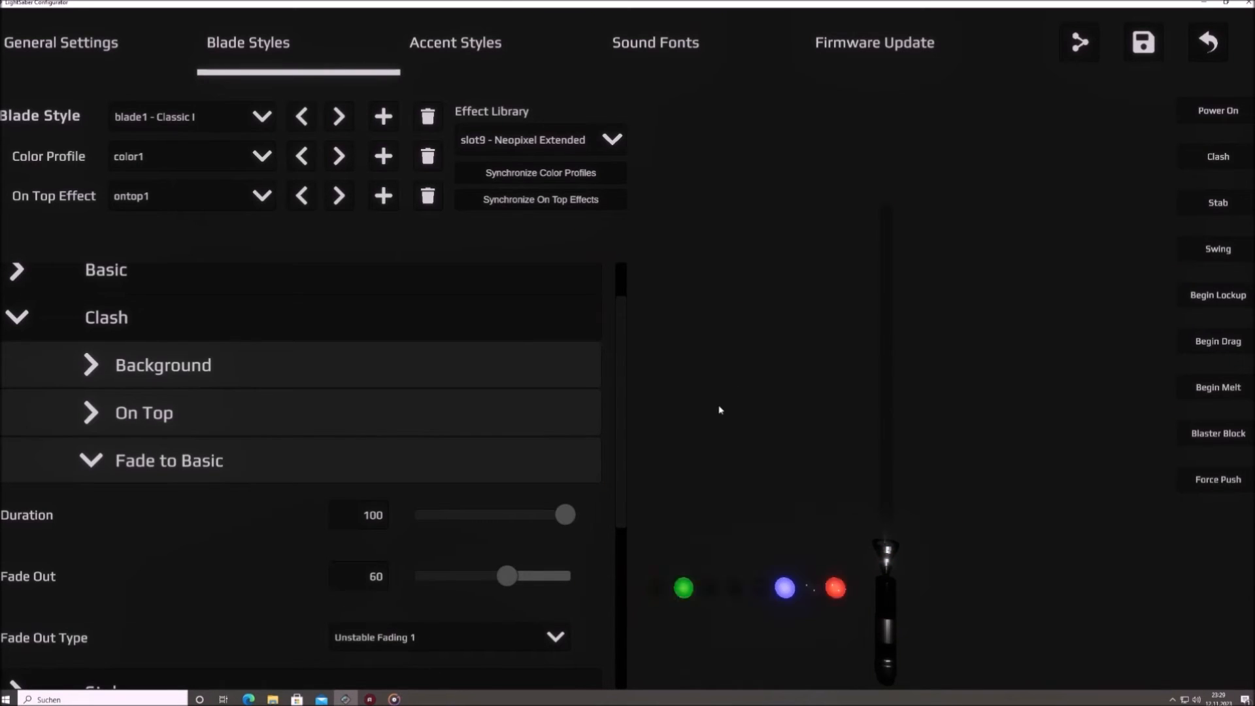
Step: Set the Clash Fade to Basic duration to 0 and preview a clash on the ignited blade
scroll(513, 386, down, 2)
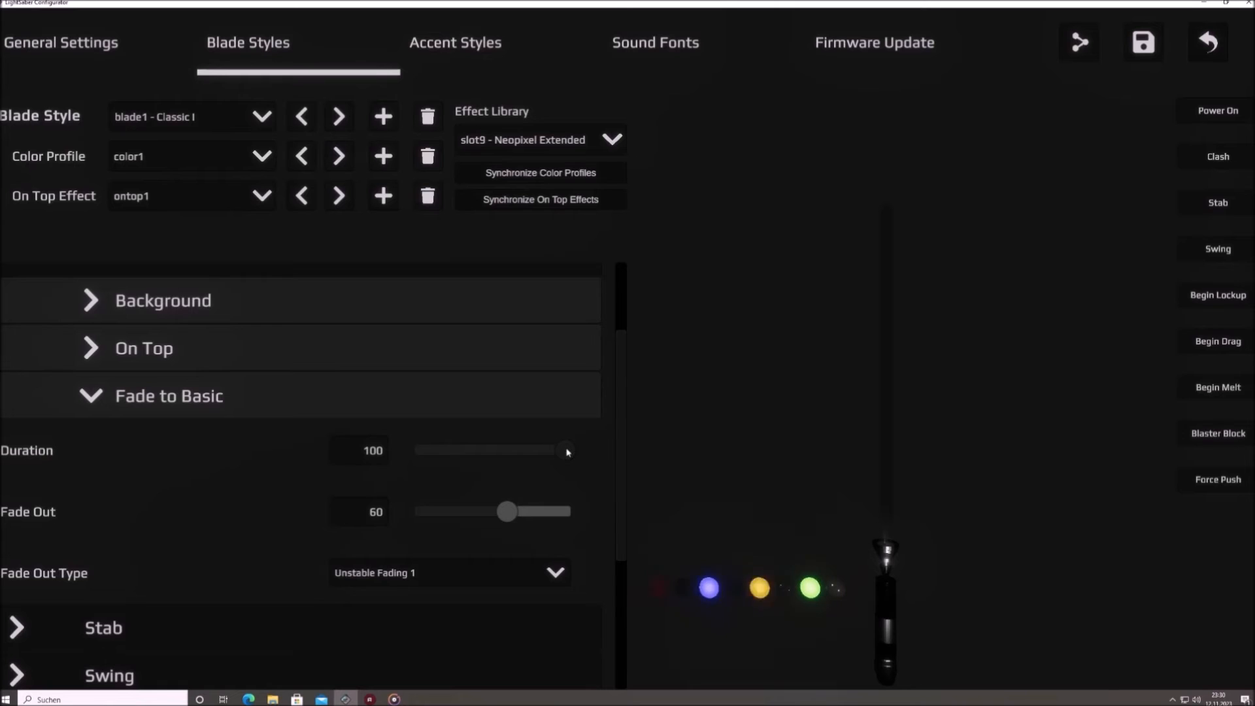
drag(561, 452, 420, 451)
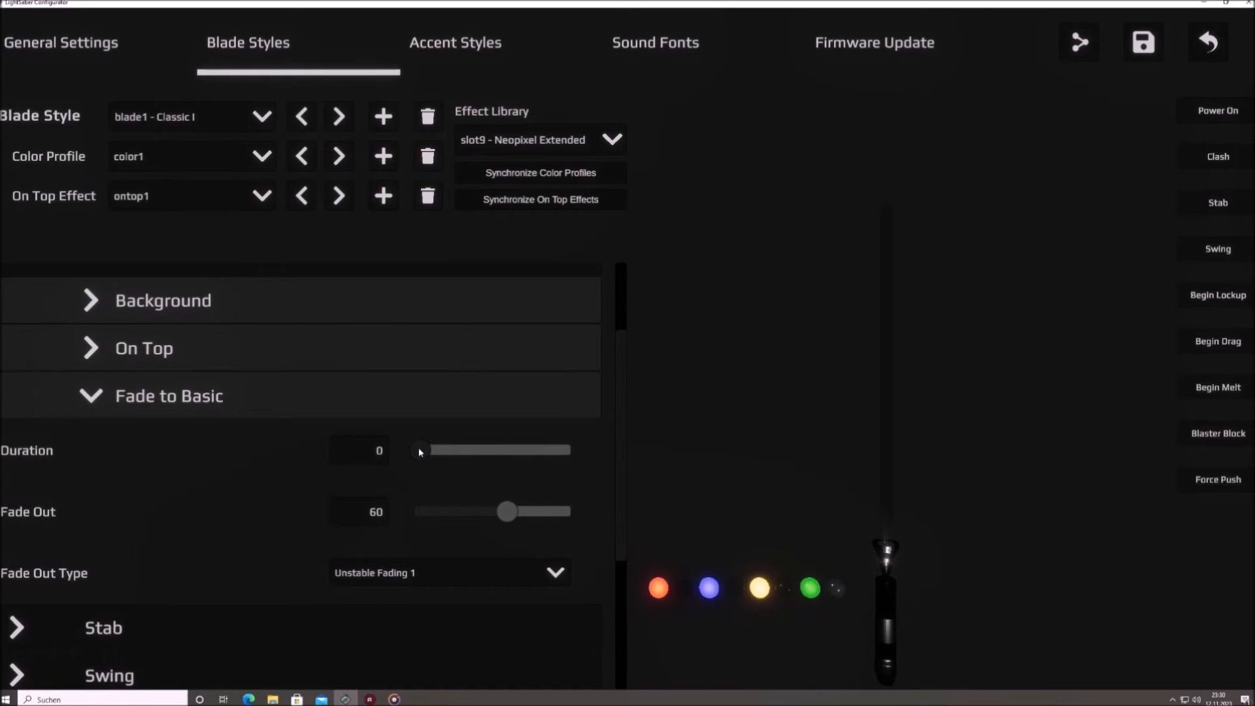
drag(419, 449, 418, 450)
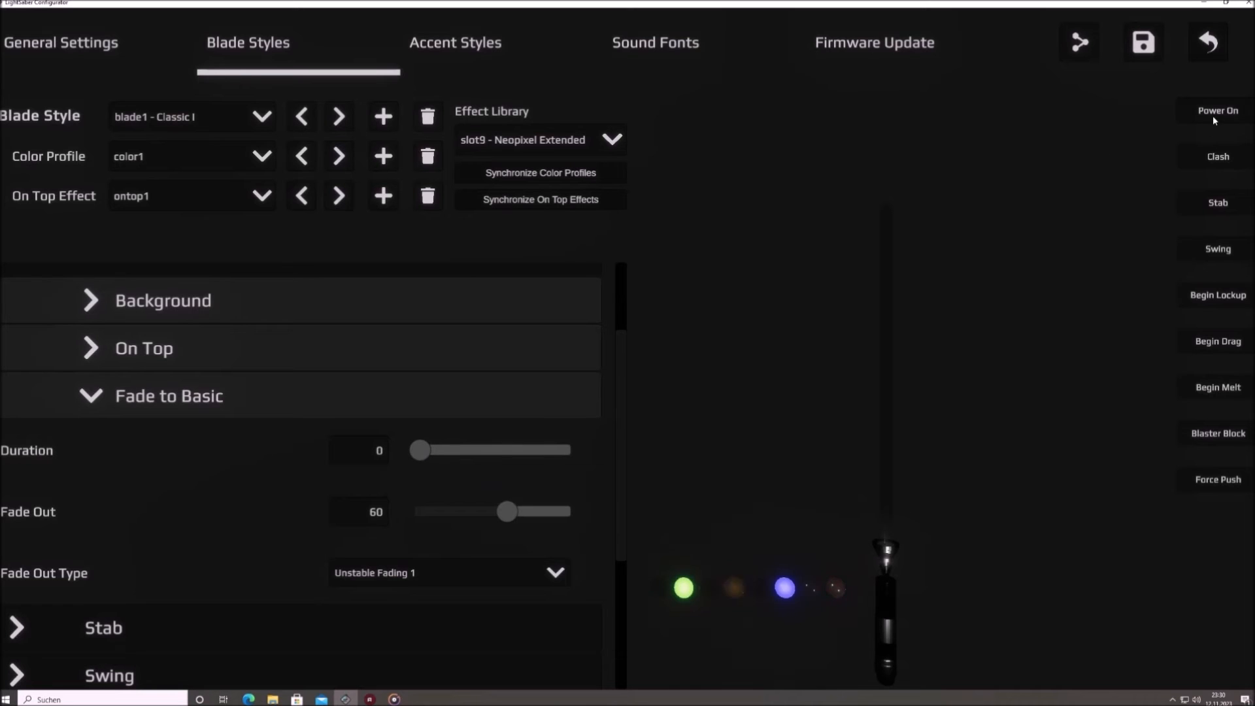
click(1217, 111)
click(1211, 155)
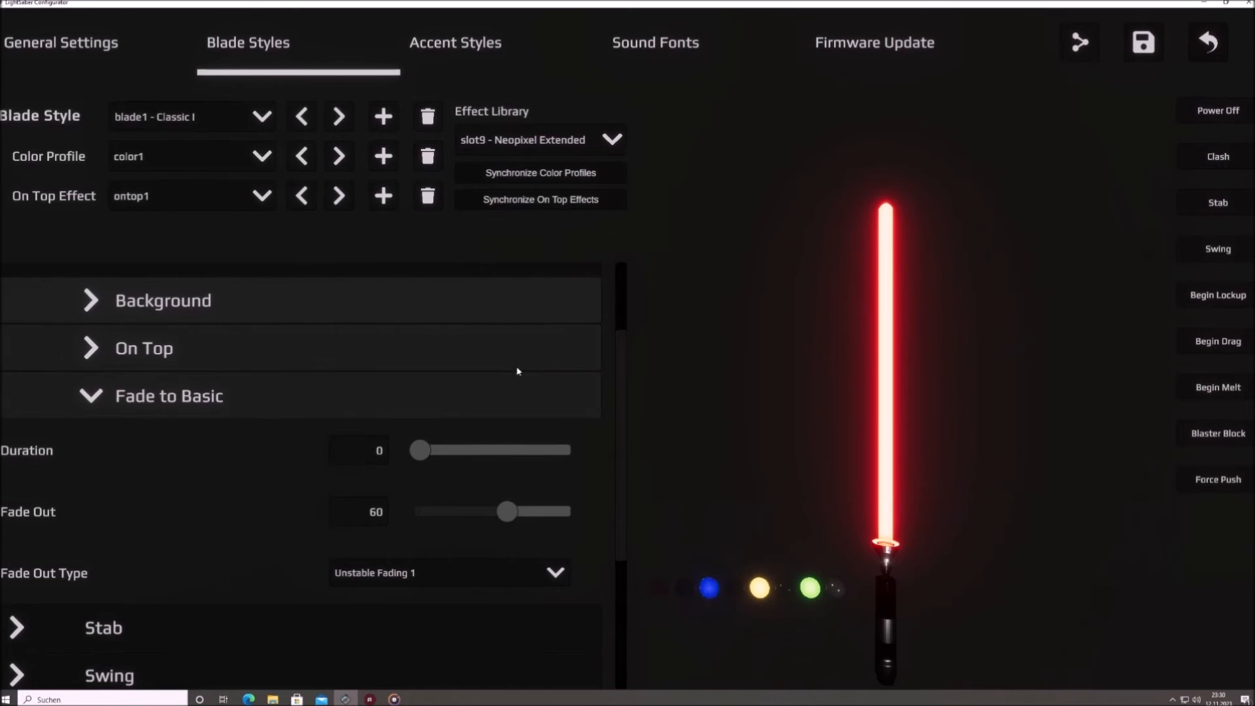
Step: Set the Clash fade duration to 100, preview a clash, and power the blade off
drag(420, 450, 602, 454)
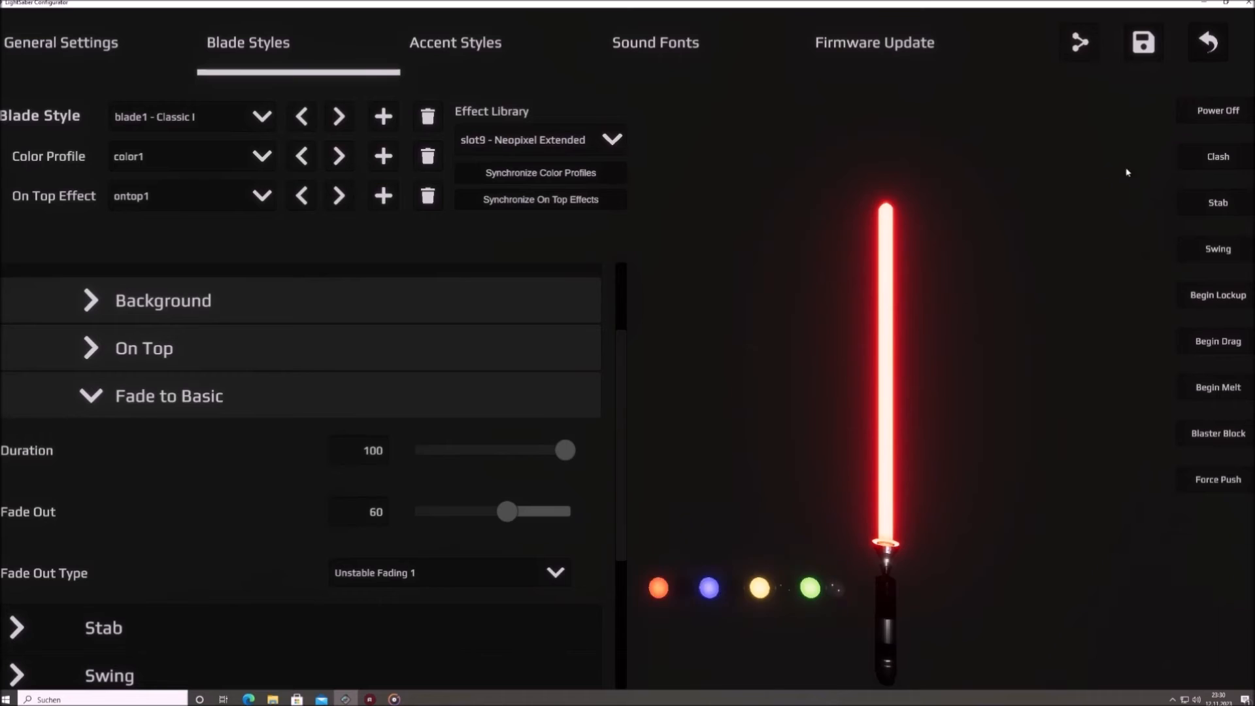
click(1202, 160)
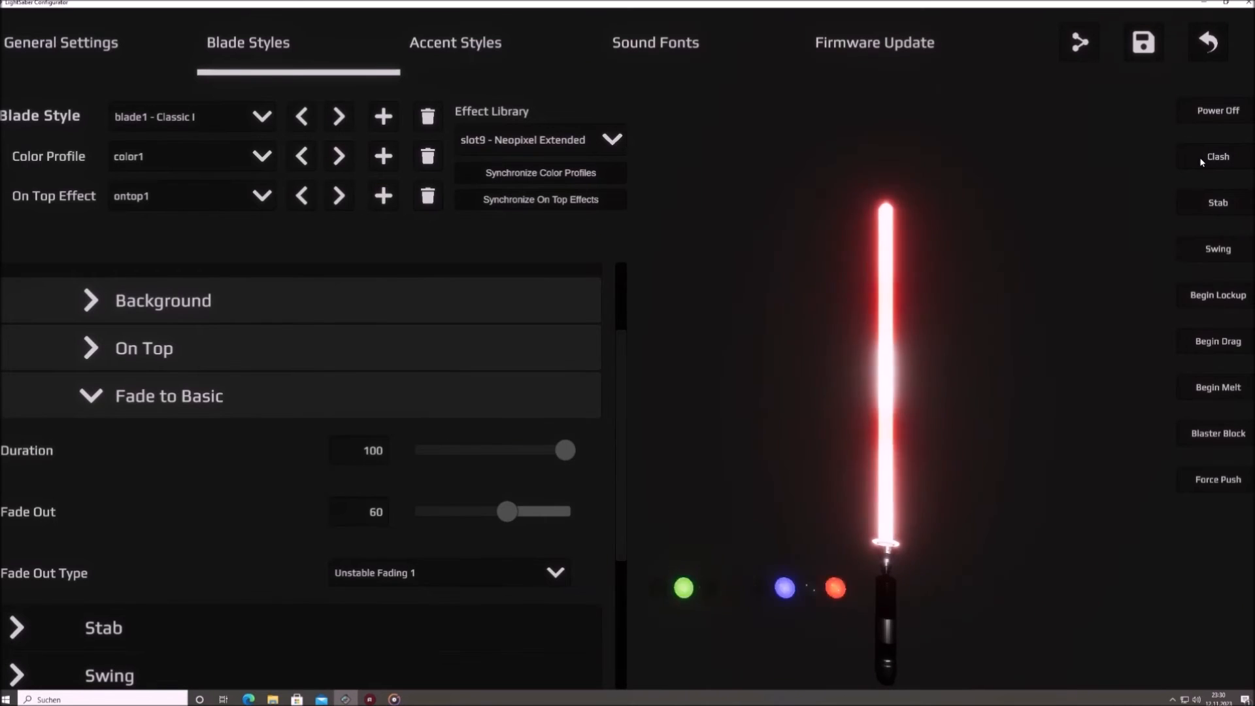
click(1216, 112)
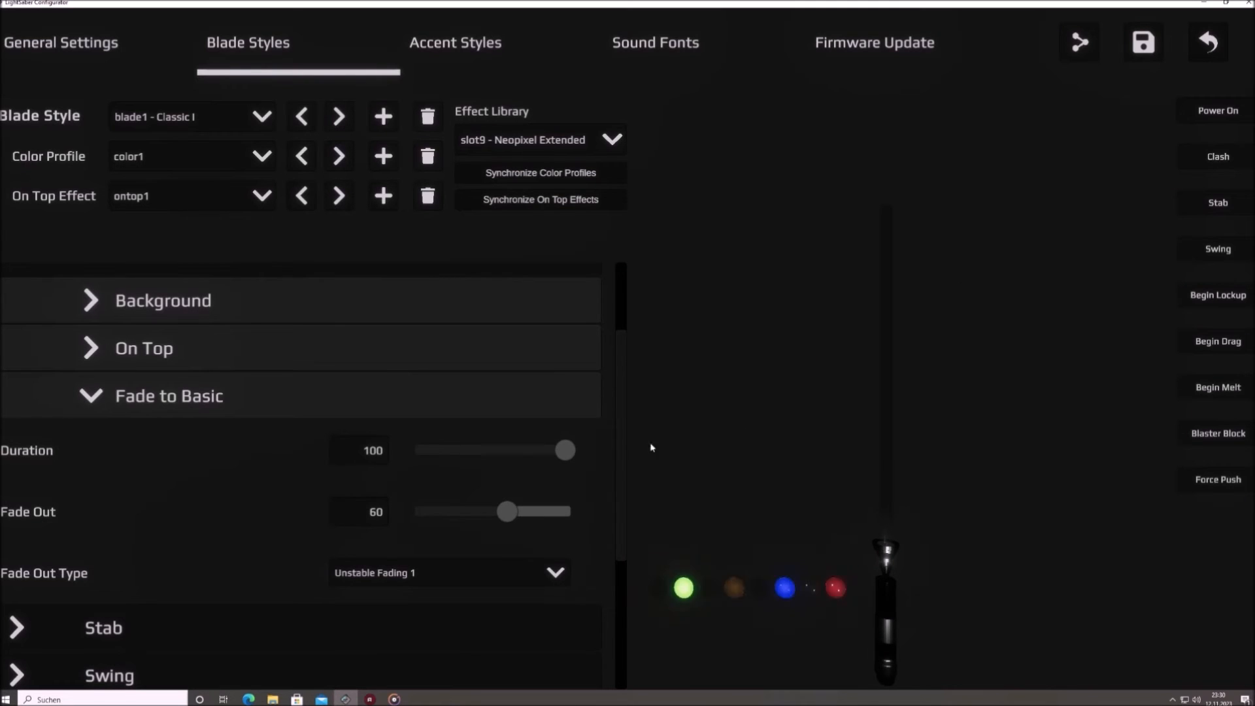
Step: Set the Clash fade duration to 10, test the effect on the ignited blade, and power it off
drag(566, 451, 434, 450)
click(1234, 117)
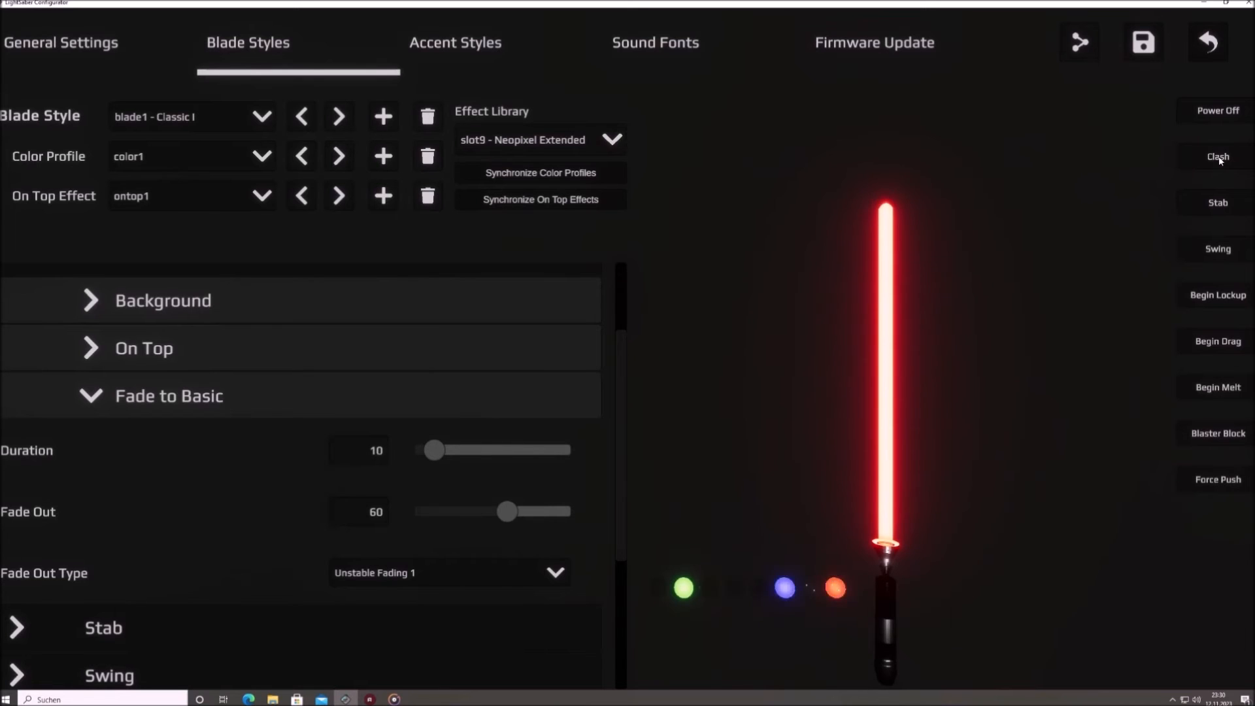
click(1206, 109)
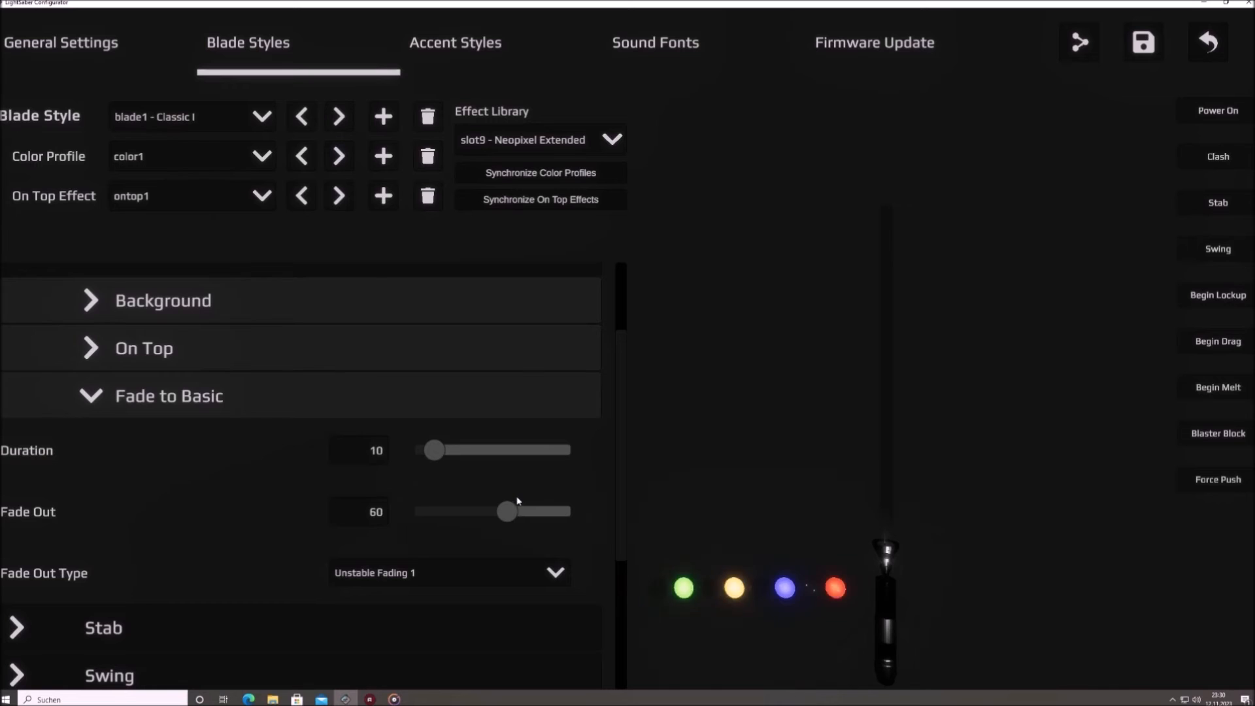
Step: Set the Clash Fade Out value to 0 and preview a clash on the ignited blade
drag(507, 512, 390, 511)
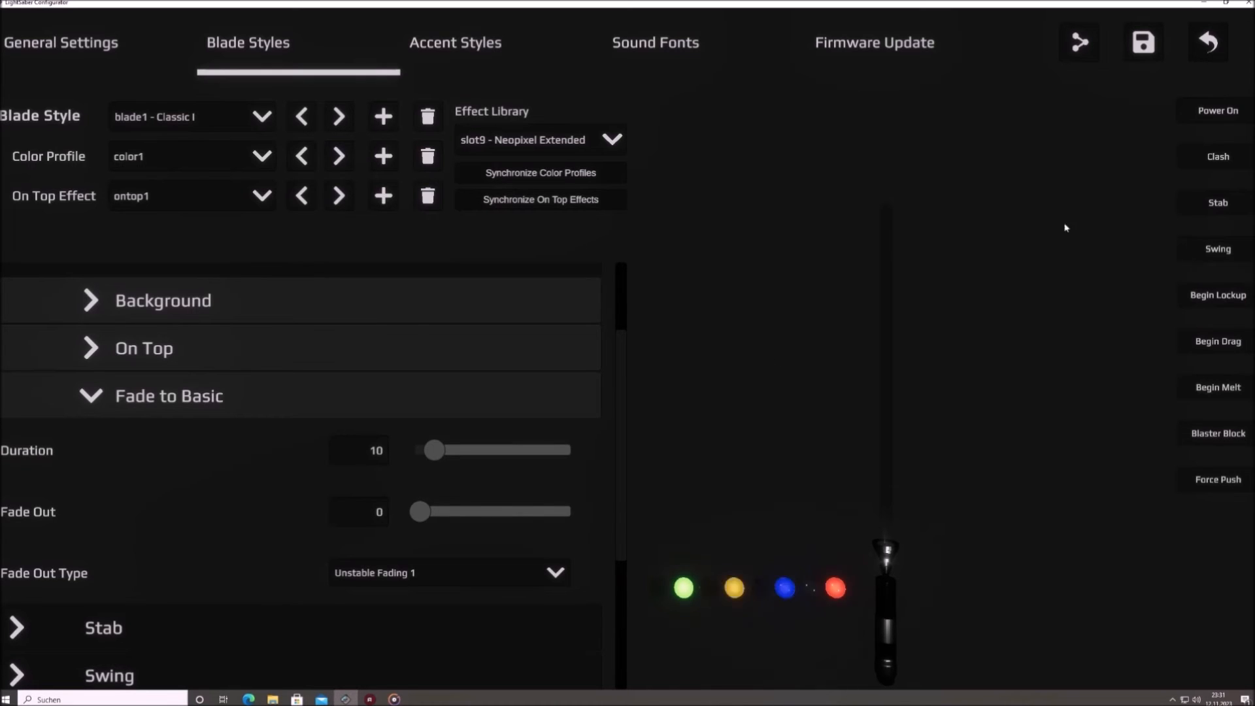
click(1208, 116)
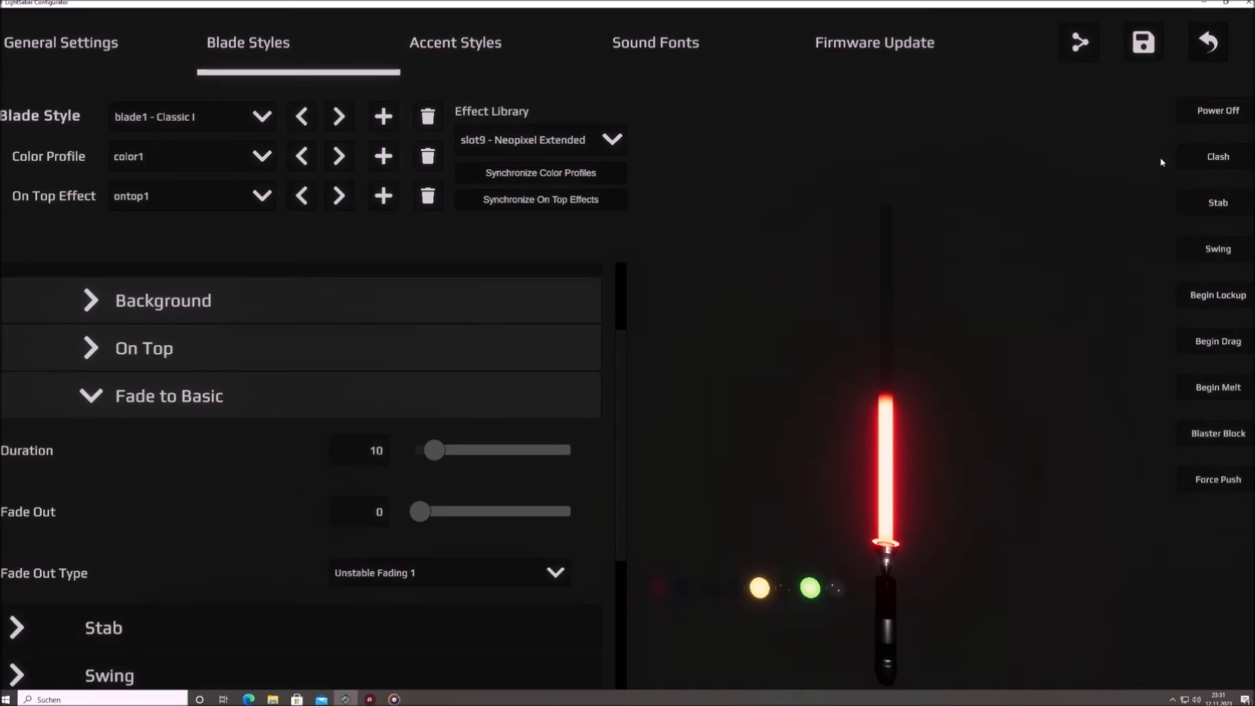
click(1214, 159)
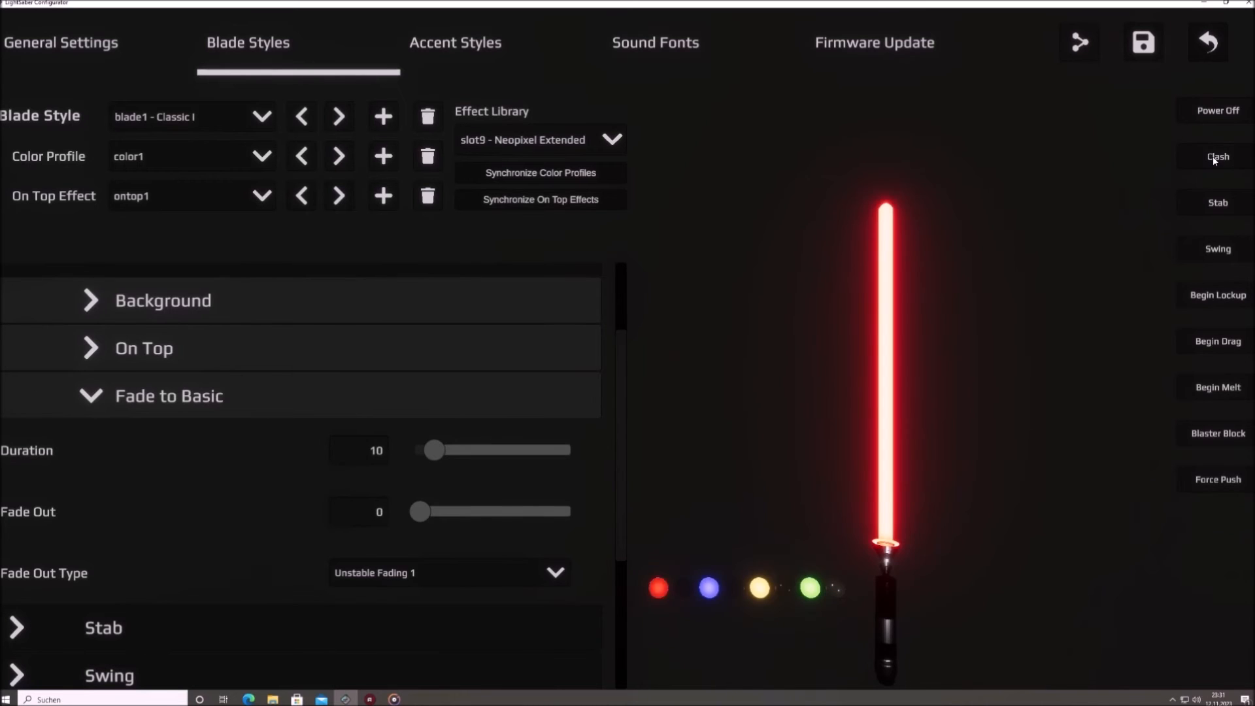
Step: Set the Clash Fade Out value to 100, preview a clash, and power the blade off
drag(443, 516, 567, 511)
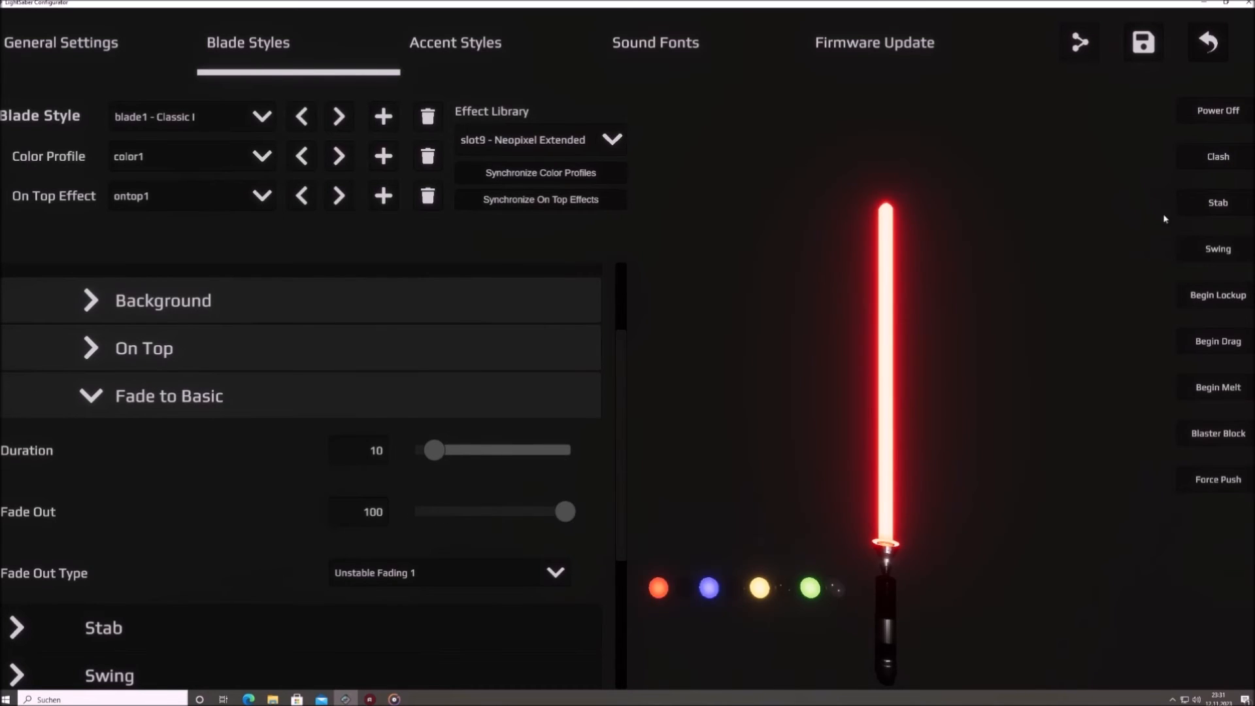
click(1216, 158)
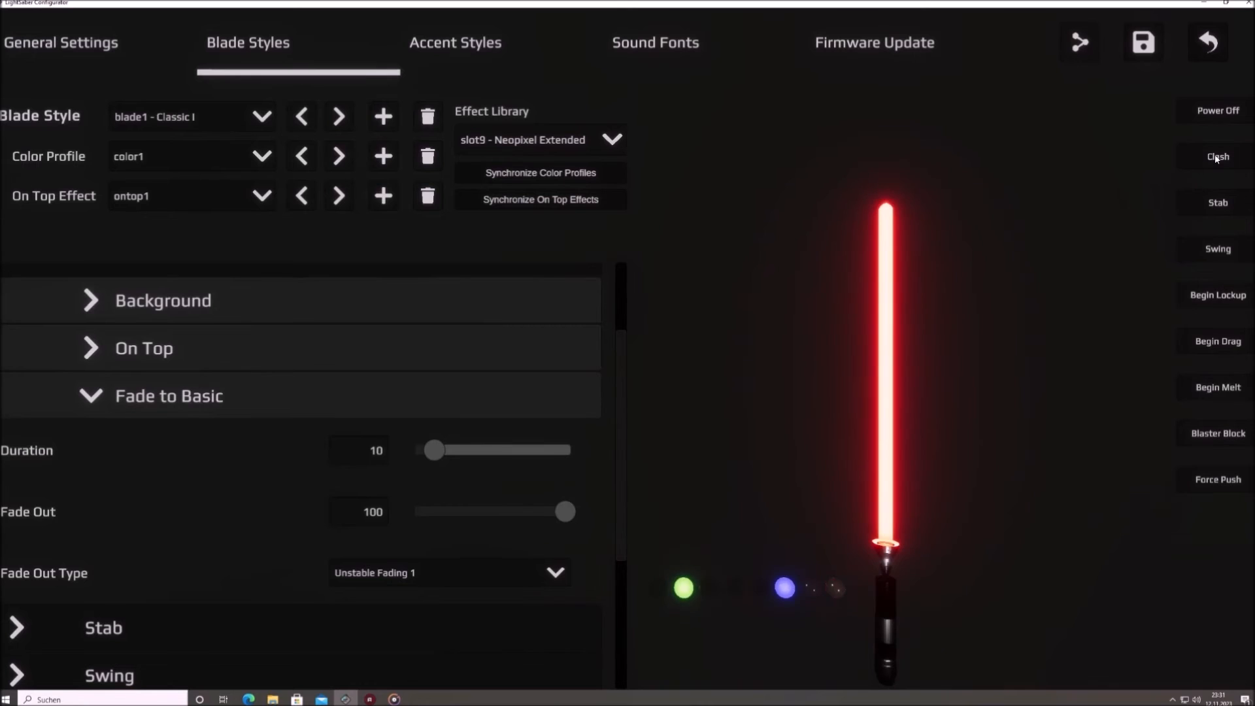
click(1205, 112)
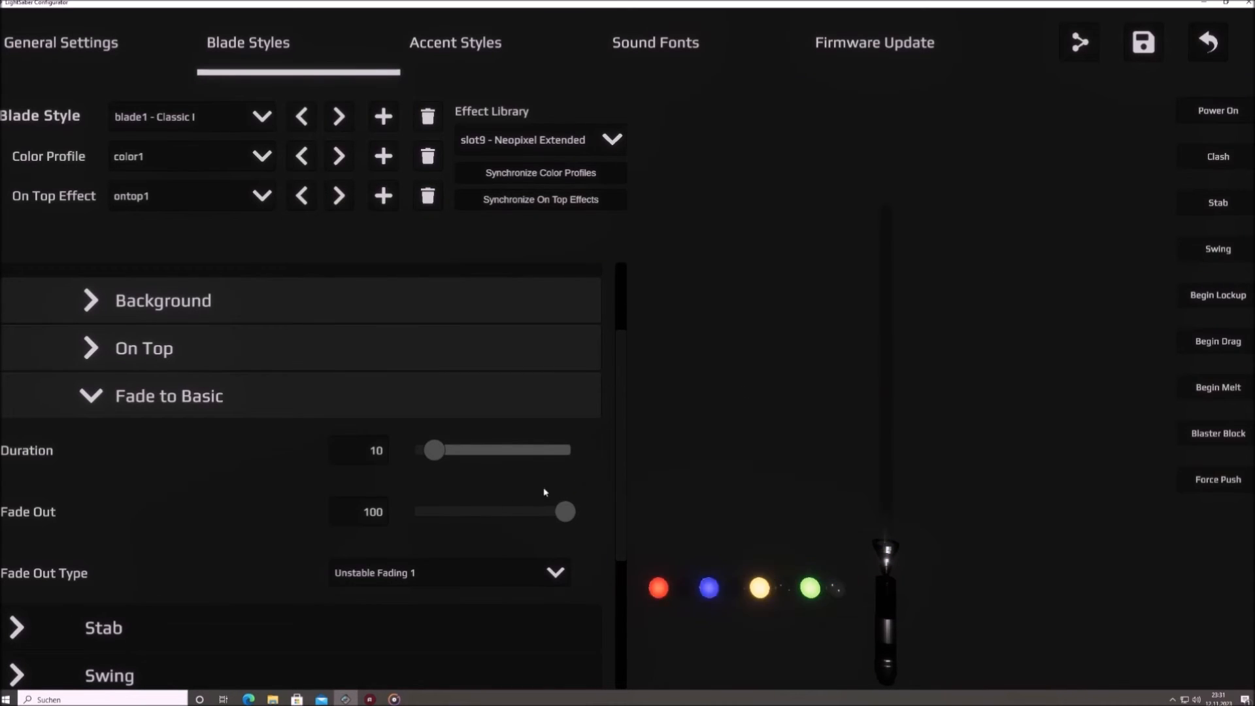
Step: Look through the Fade Out Type options for the Clash effect and close the list
scroll(458, 511, down, 1)
click(455, 520)
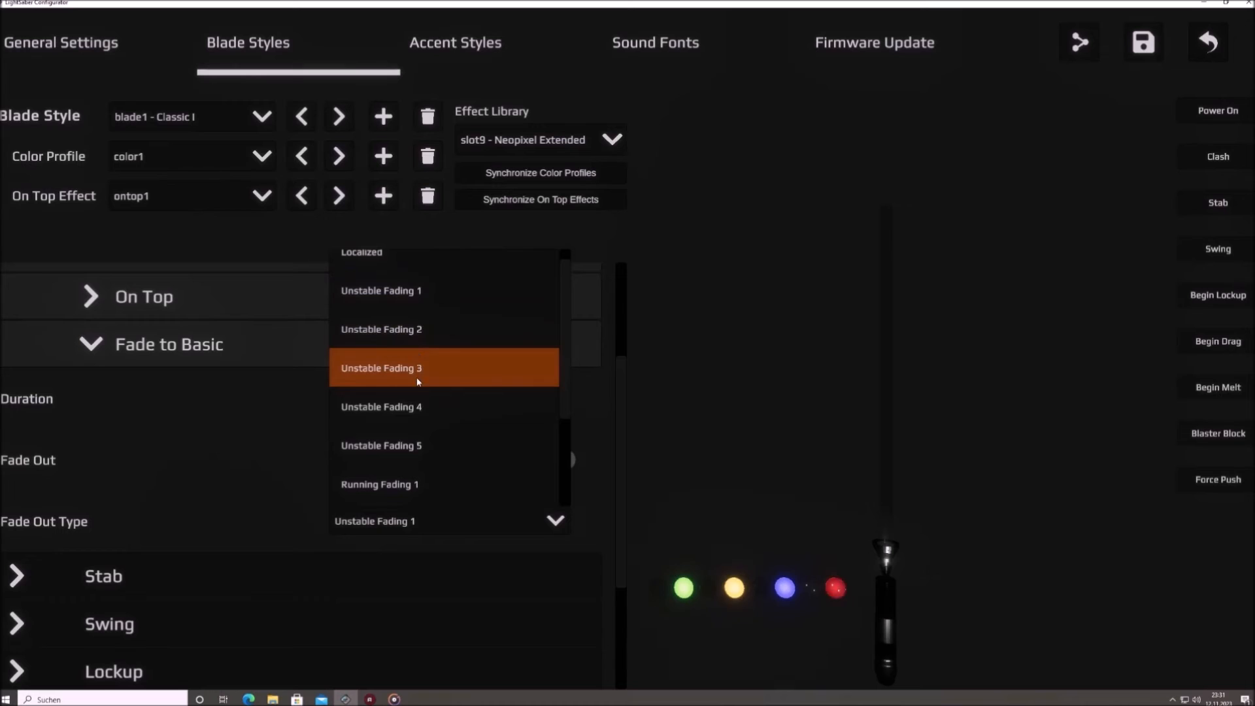
scroll(422, 412, down, 1)
scroll(422, 416, down, 1)
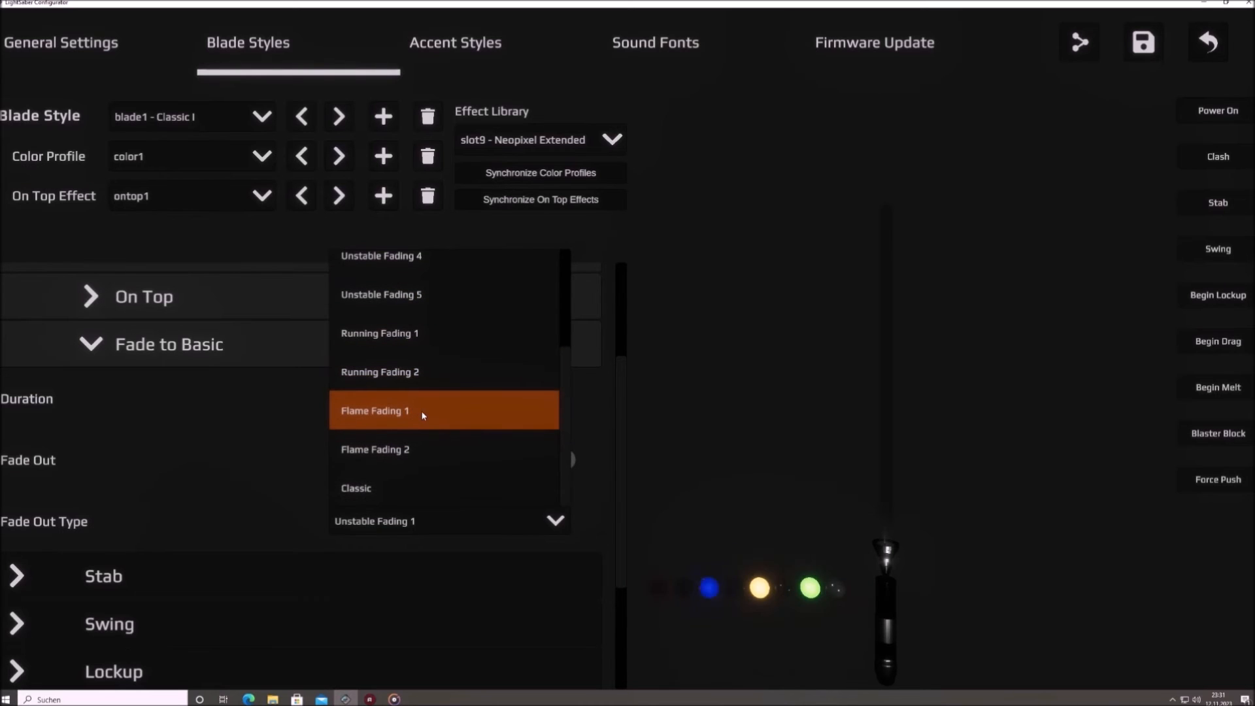
scroll(423, 416, up, 3)
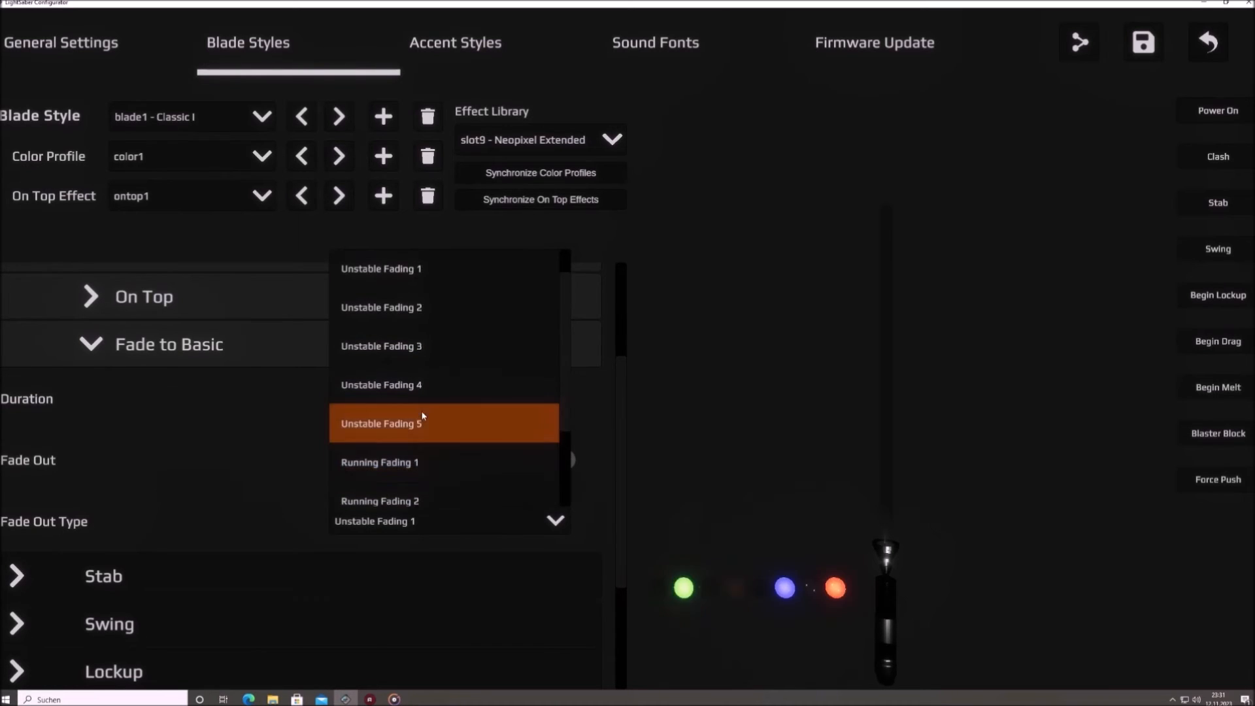
click(463, 320)
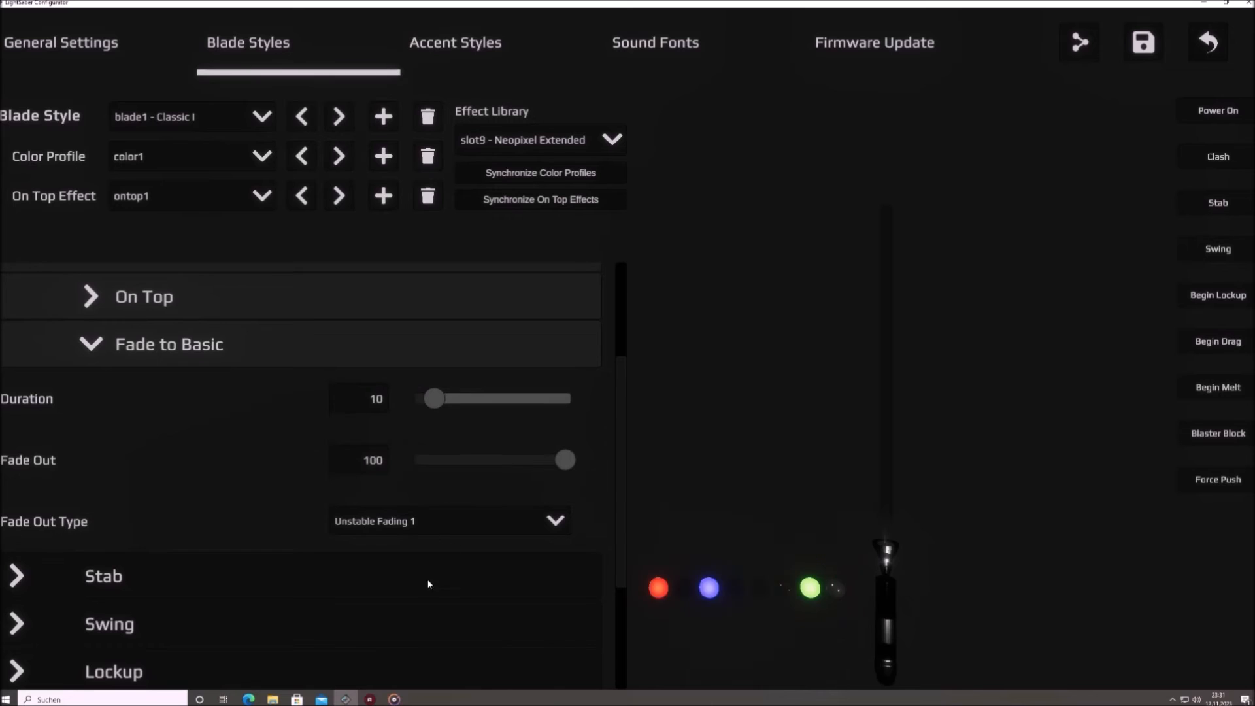
Step: Set the Clash fade duration to 100 and Fade Out to 60, and preview a clash on the ignited blade
drag(433, 397, 574, 398)
drag(560, 454, 506, 481)
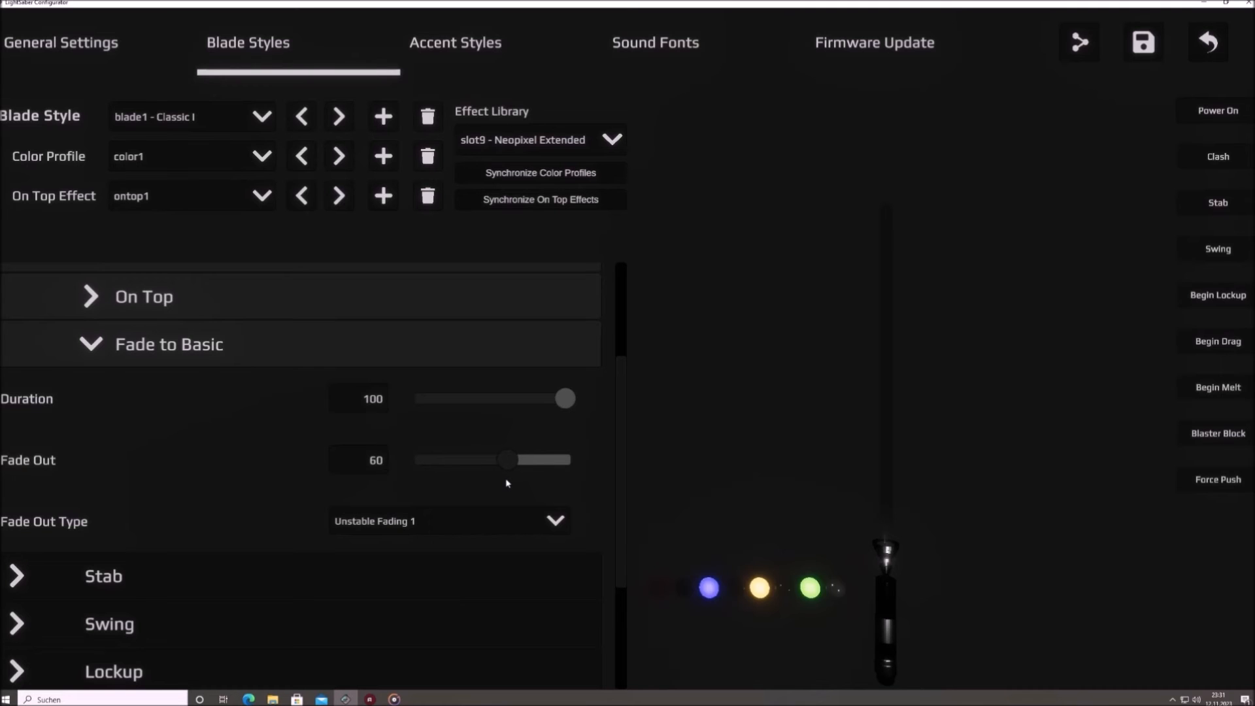
click(1206, 112)
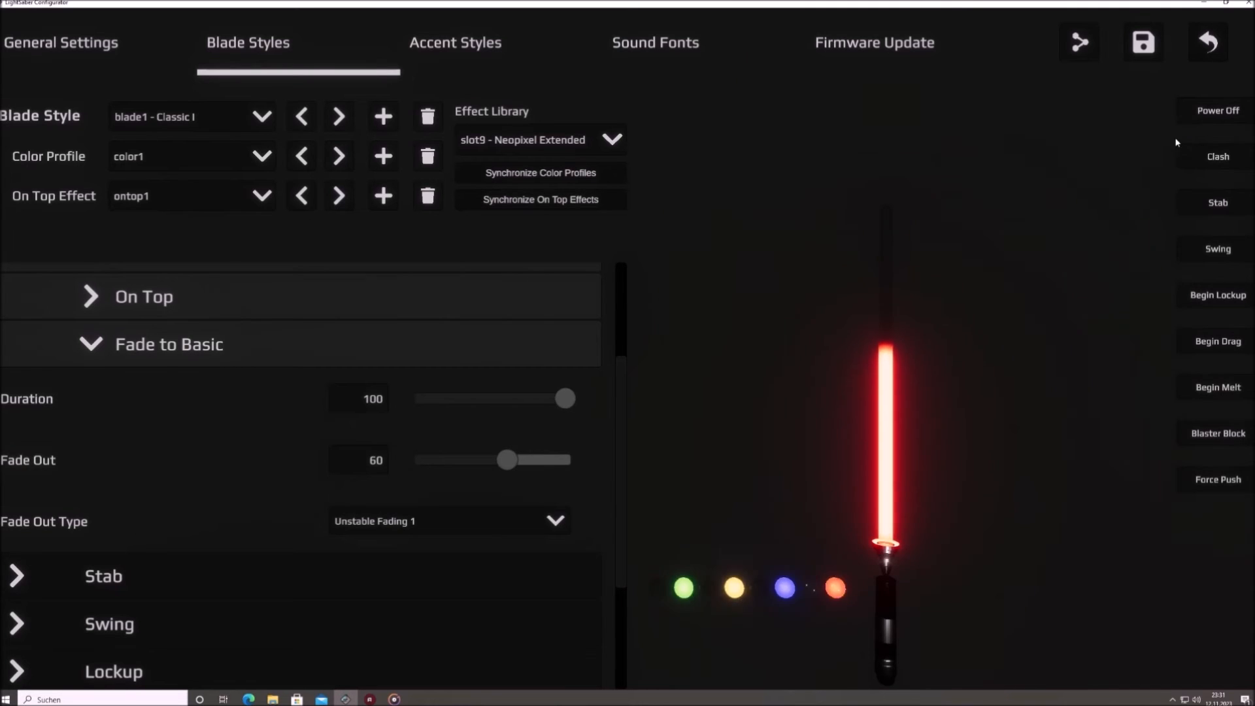
click(1200, 160)
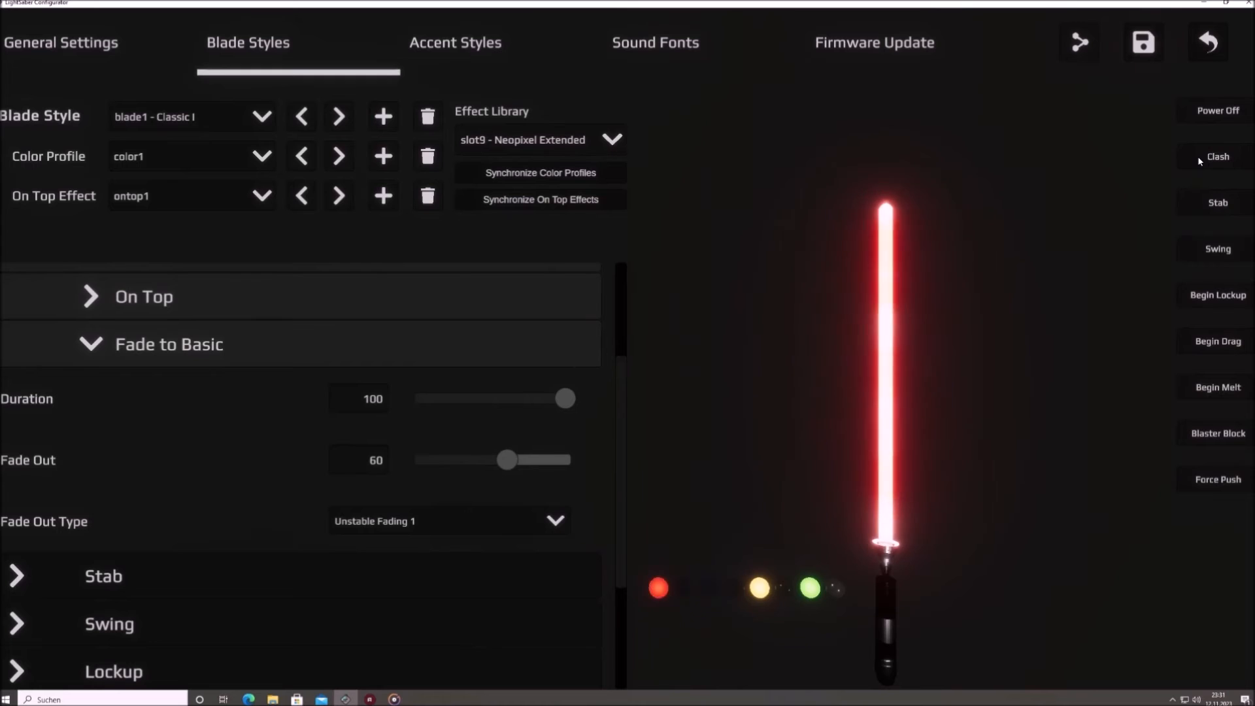
Step: Change the Clash Fade Out Type to Unstable Fading 5 and preview a clash
click(451, 521)
click(398, 445)
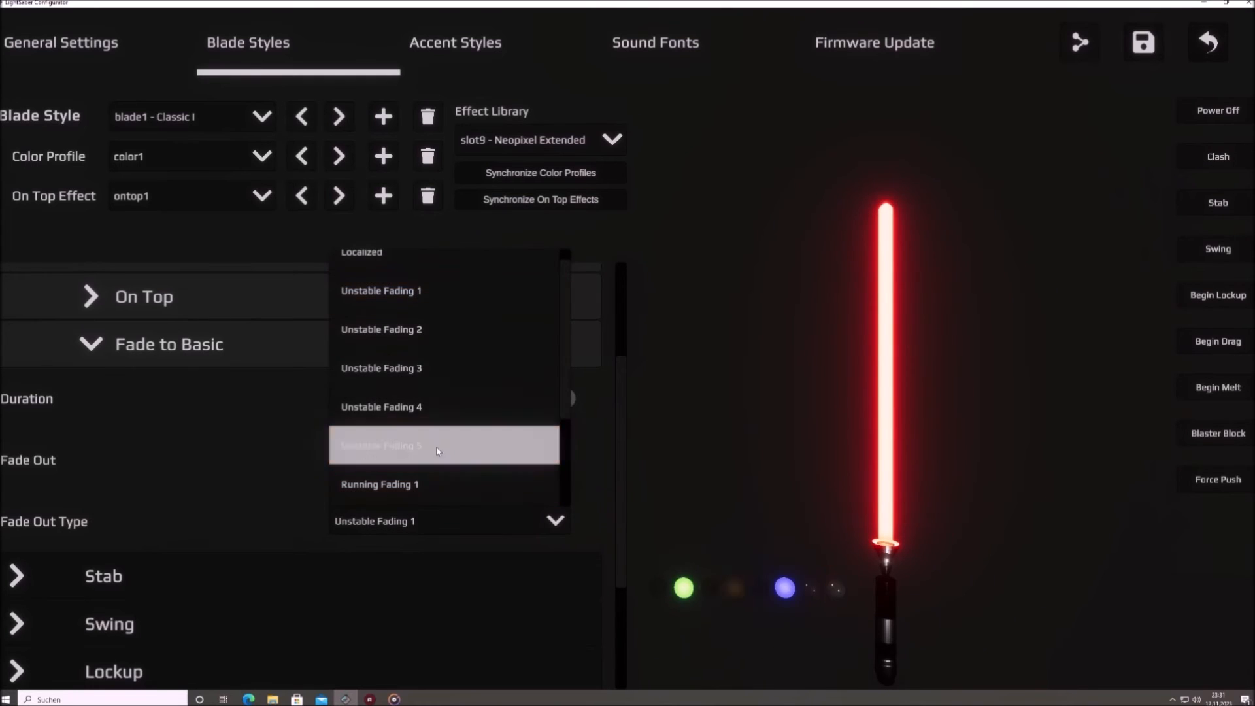
click(1184, 160)
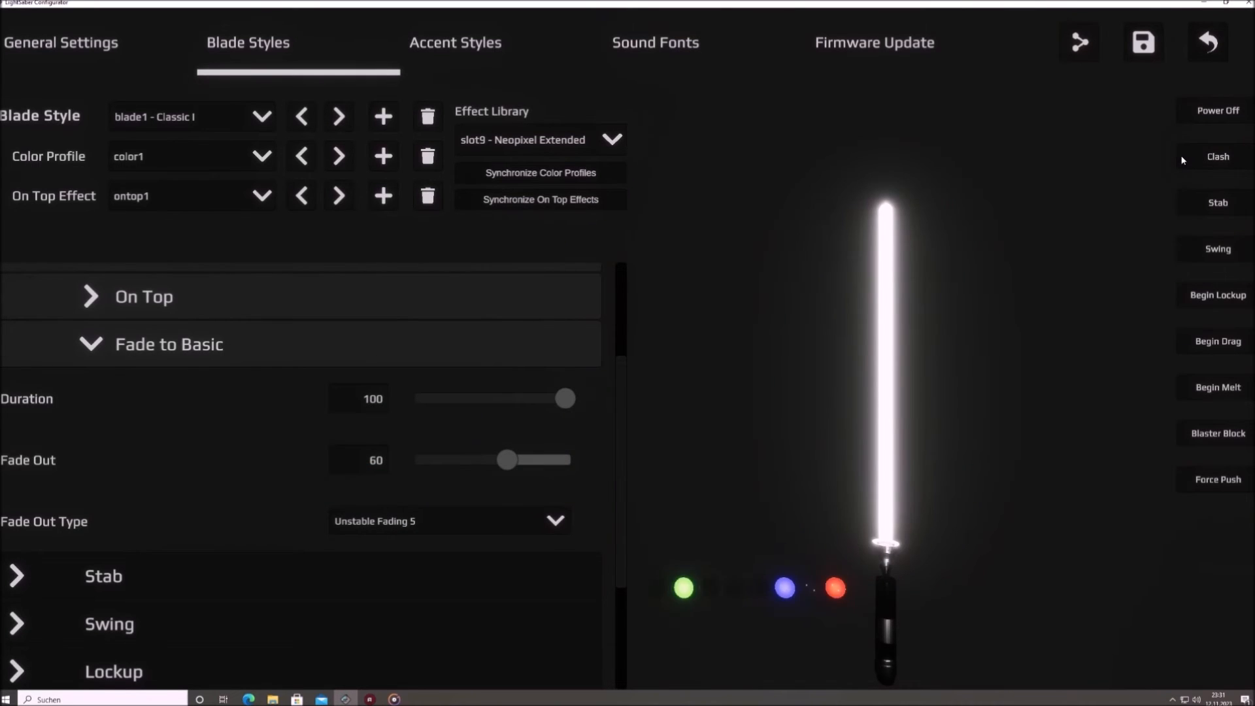
Step: Change the Clash Fade Out Type to Classic and preview a clash on the blade
click(397, 528)
scroll(442, 434, down, 3)
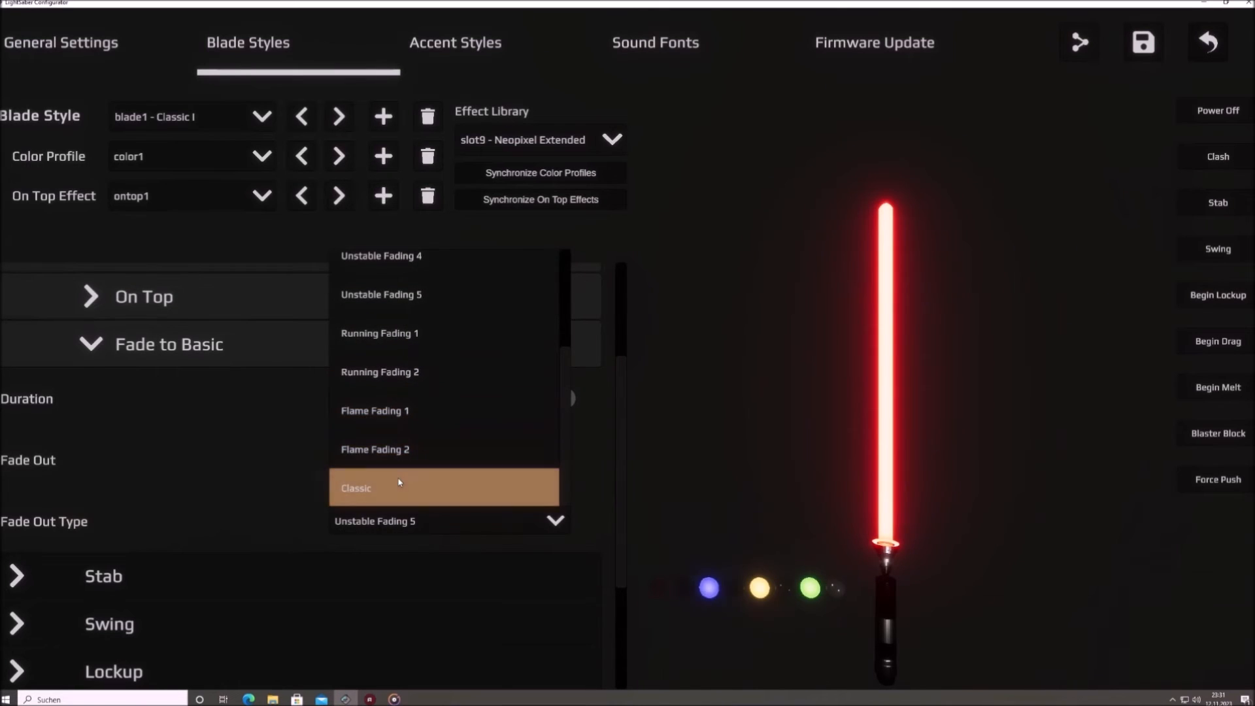
click(441, 487)
click(1227, 155)
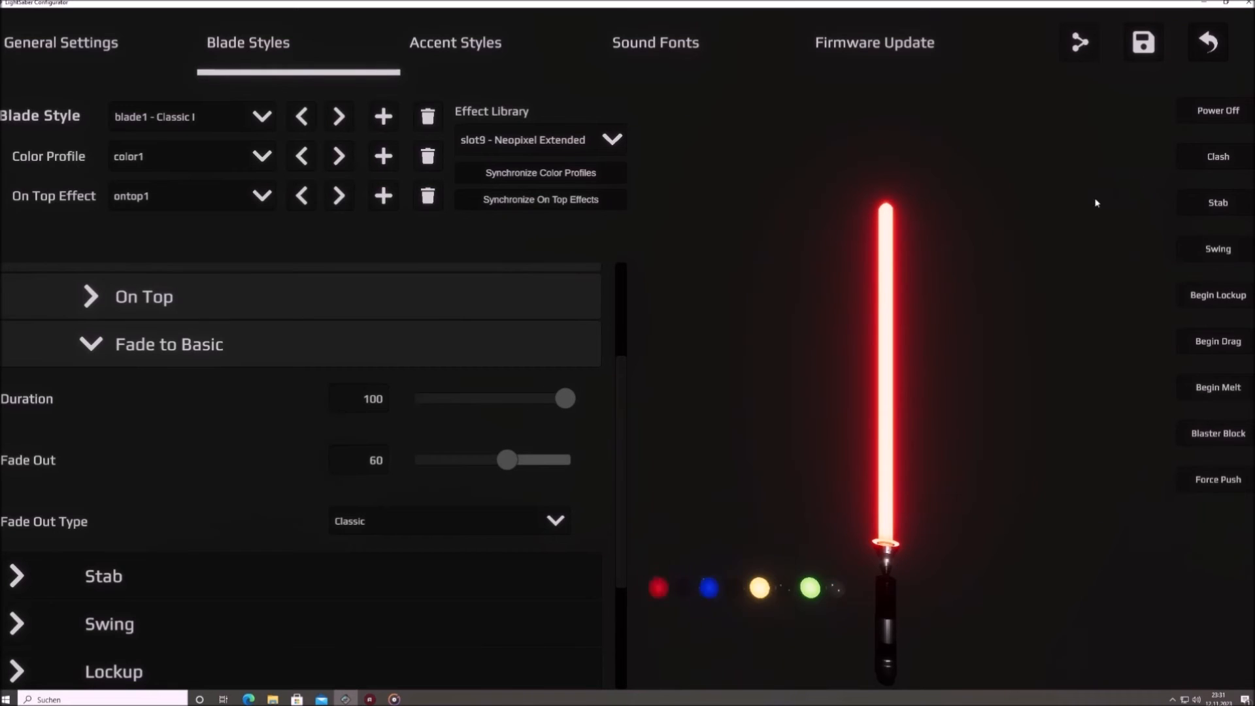
Step: Change the Clash Fade Out Type to Unstable Fading 1 and power the blade off
click(389, 524)
scroll(444, 392, up, 5)
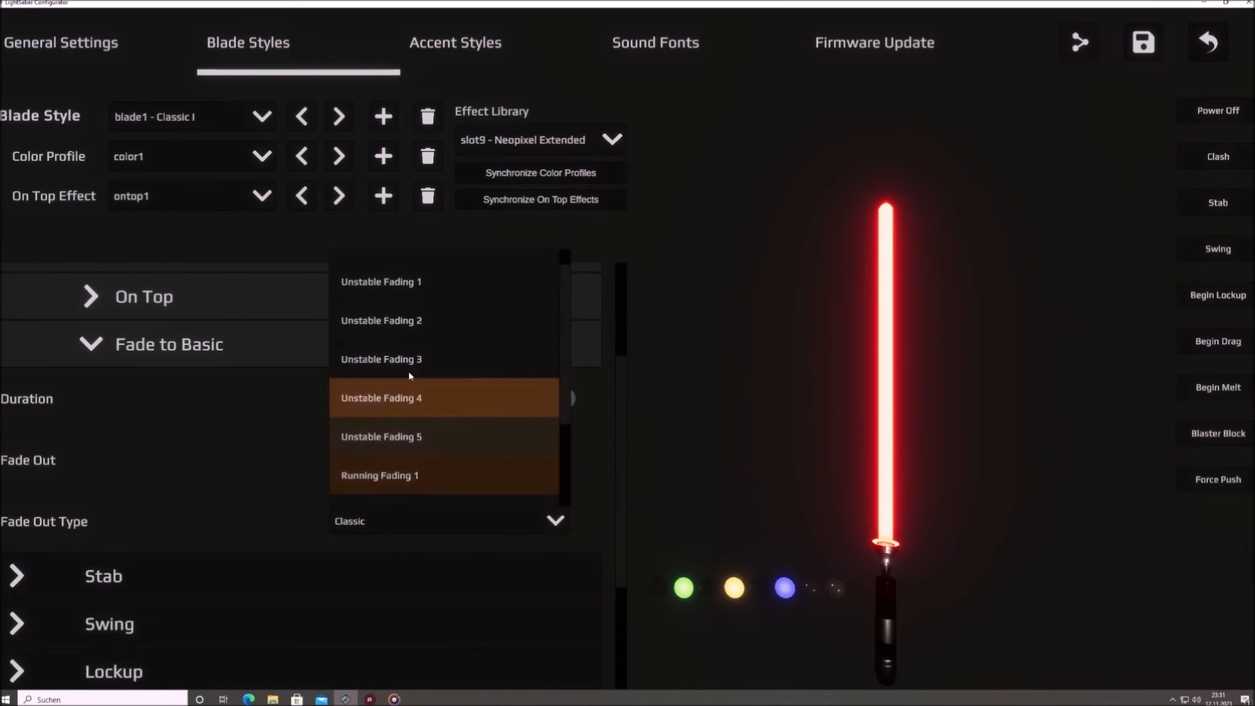
click(459, 288)
click(1195, 109)
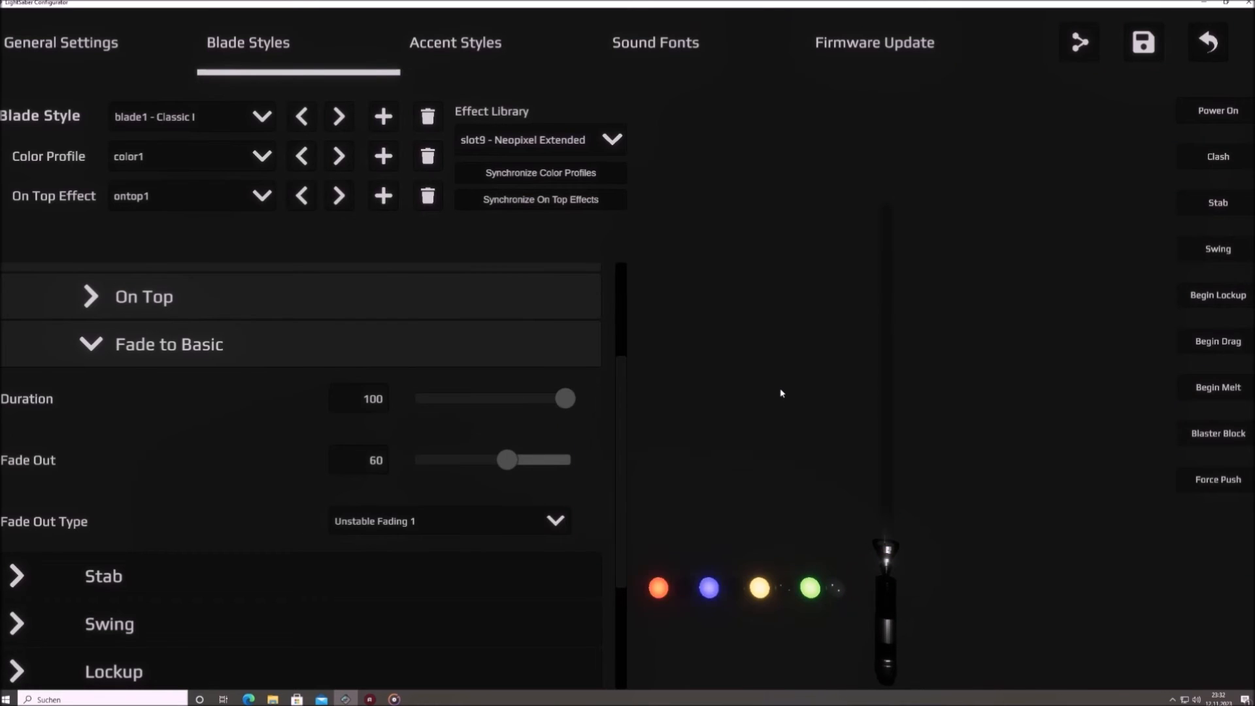
Step: Set the Clash Fade Out Type to Localized, ignite the blade, and preview a clash
click(452, 516)
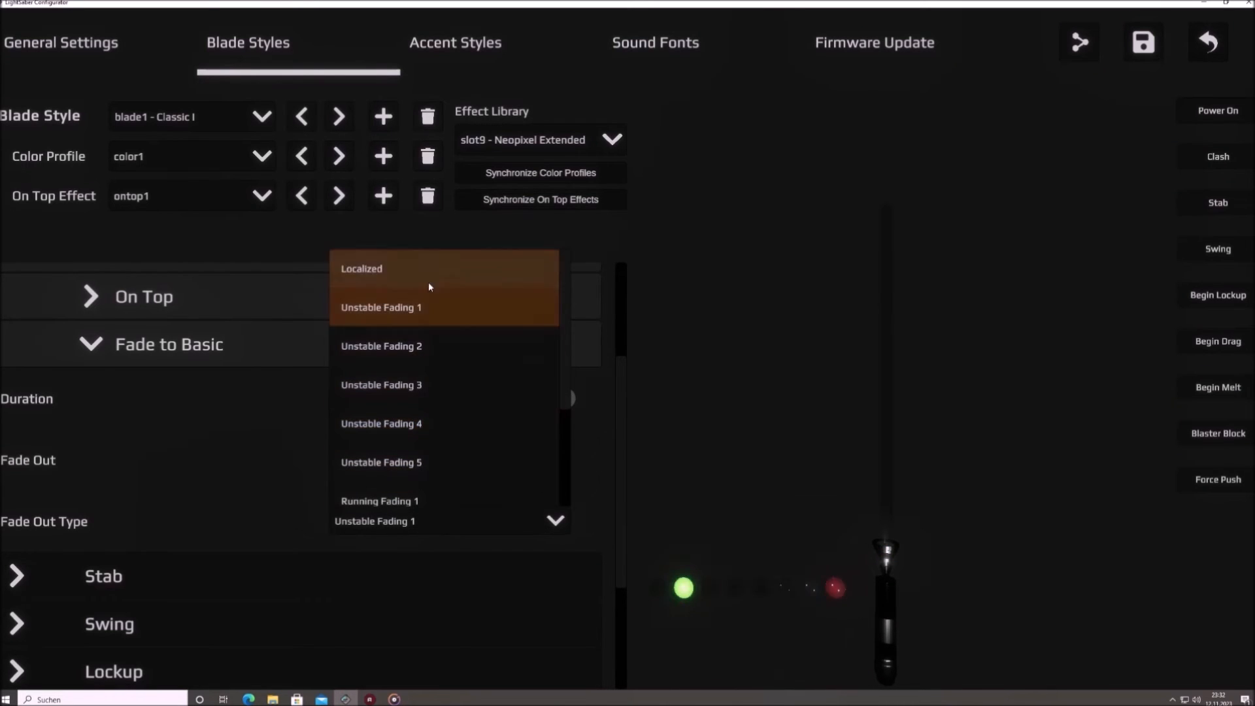
click(410, 278)
scroll(294, 384, down, 3)
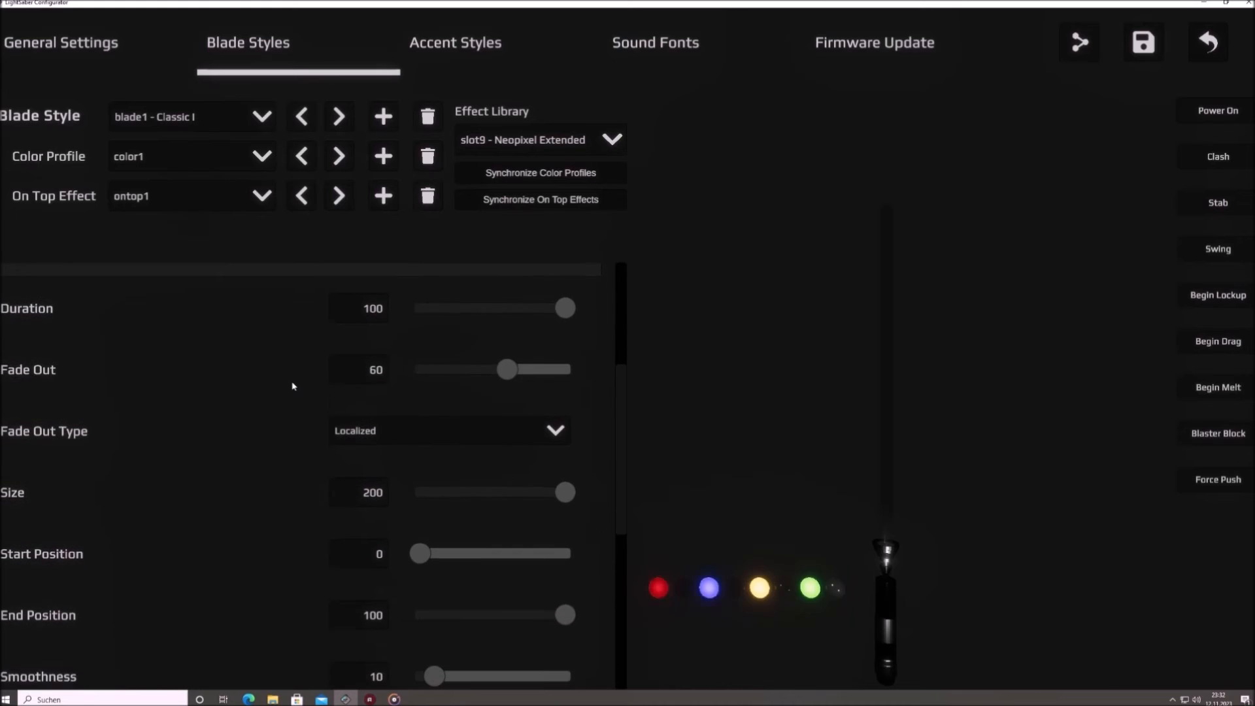
scroll(293, 386, down, 1)
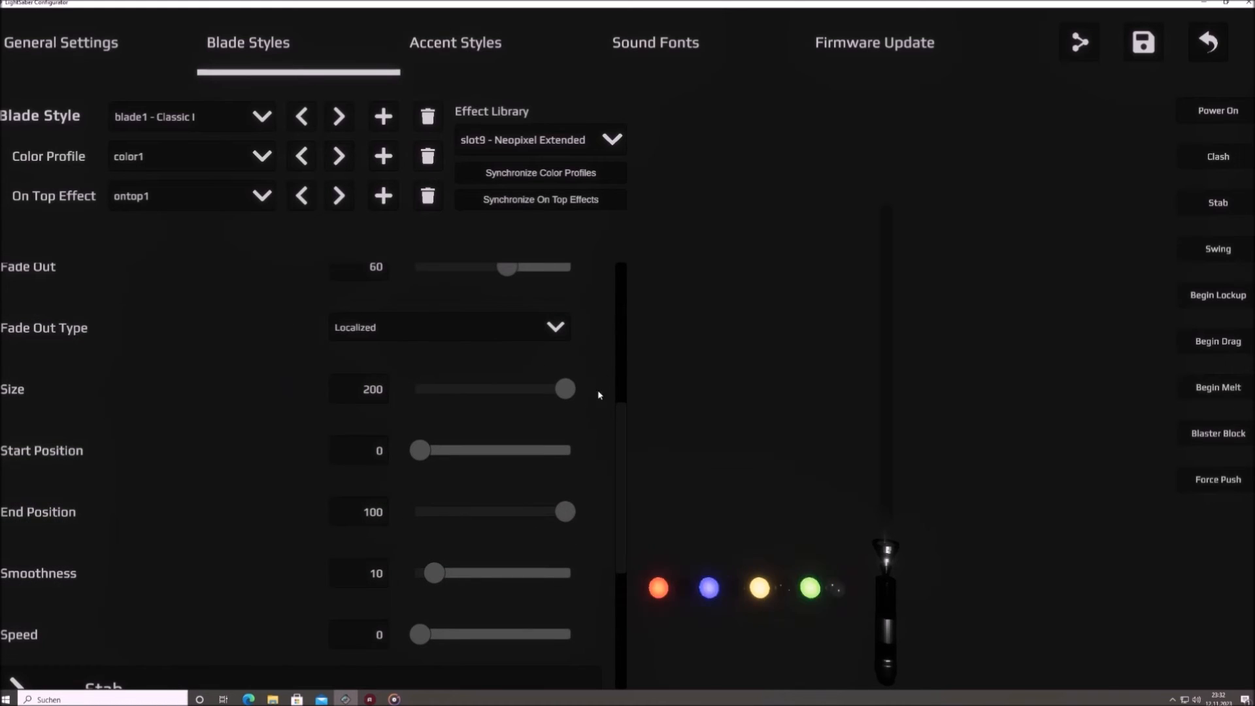
scroll(567, 398, down, 1)
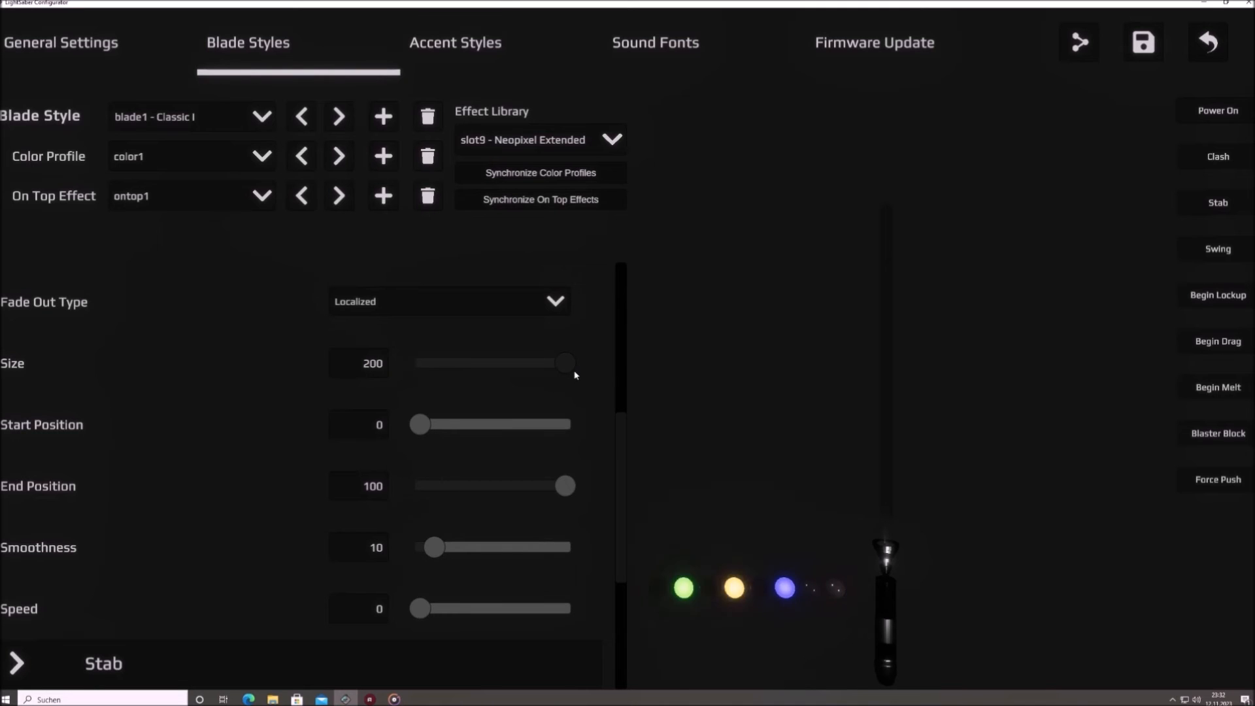
click(1210, 114)
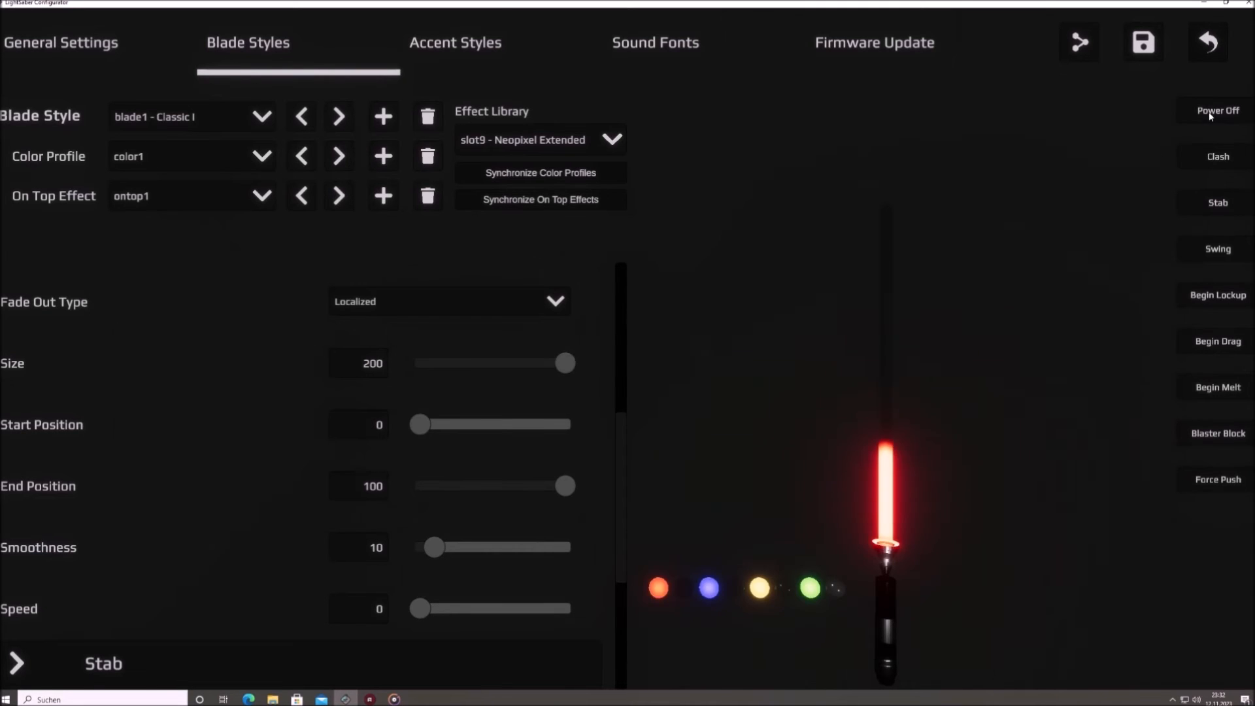
click(1204, 159)
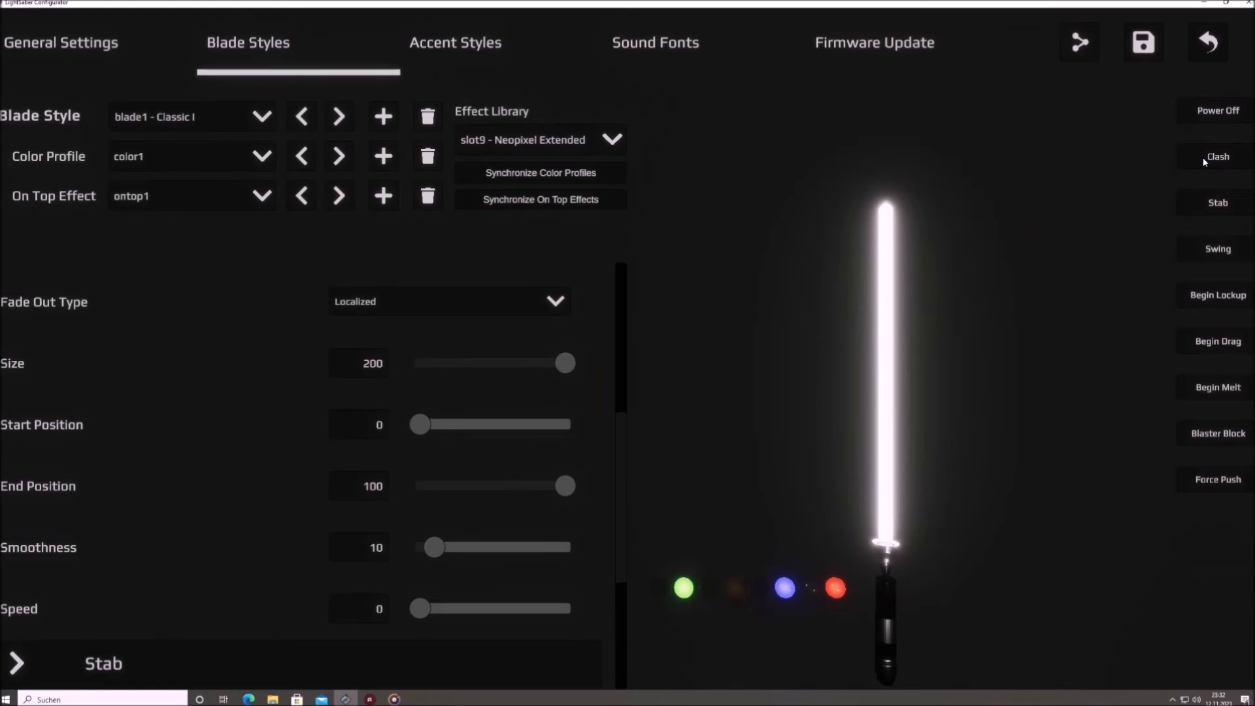
Step: Try the Localized fade-out with Size 49 and Size 22, previewing clashes at each value
drag(573, 362, 455, 367)
click(1214, 162)
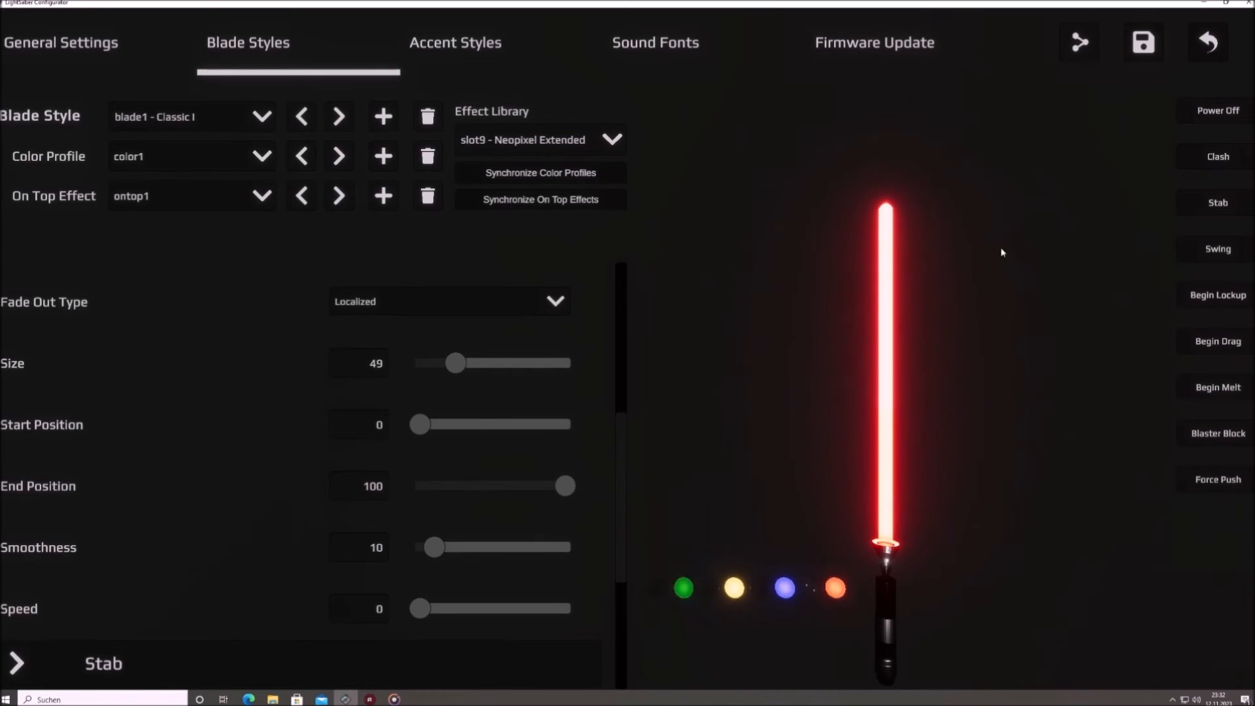
drag(448, 365, 434, 365)
click(1206, 159)
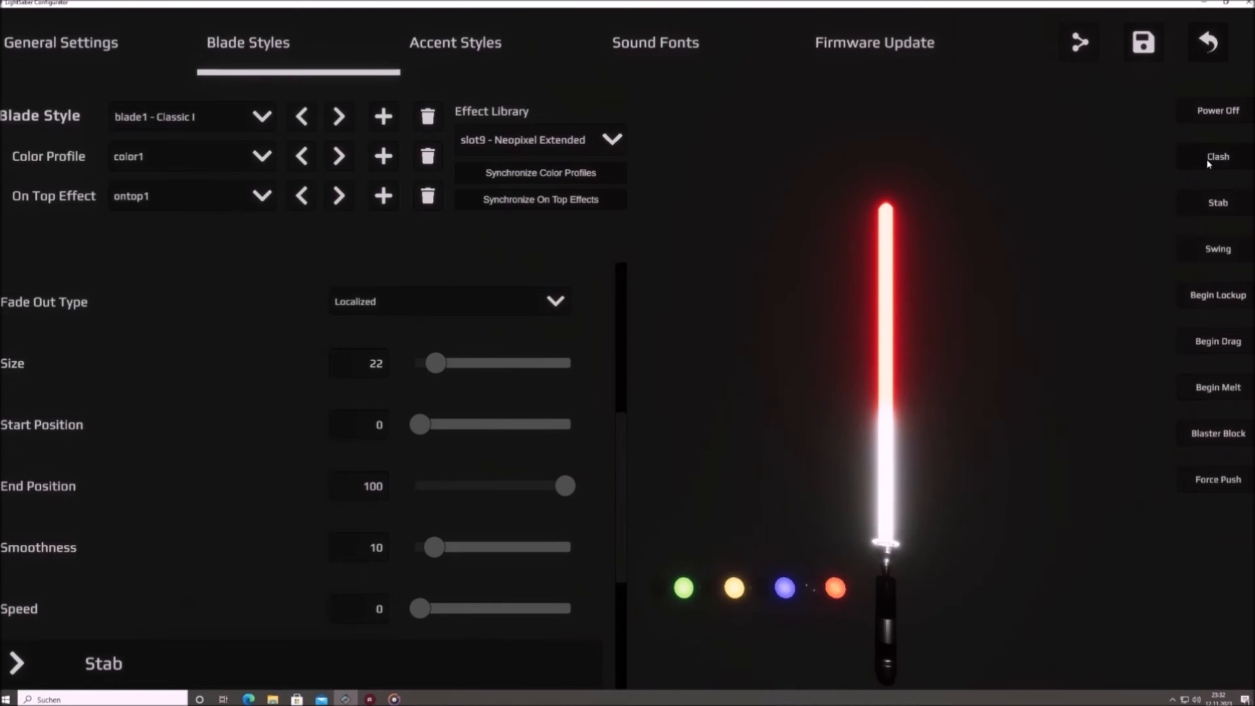
click(1207, 158)
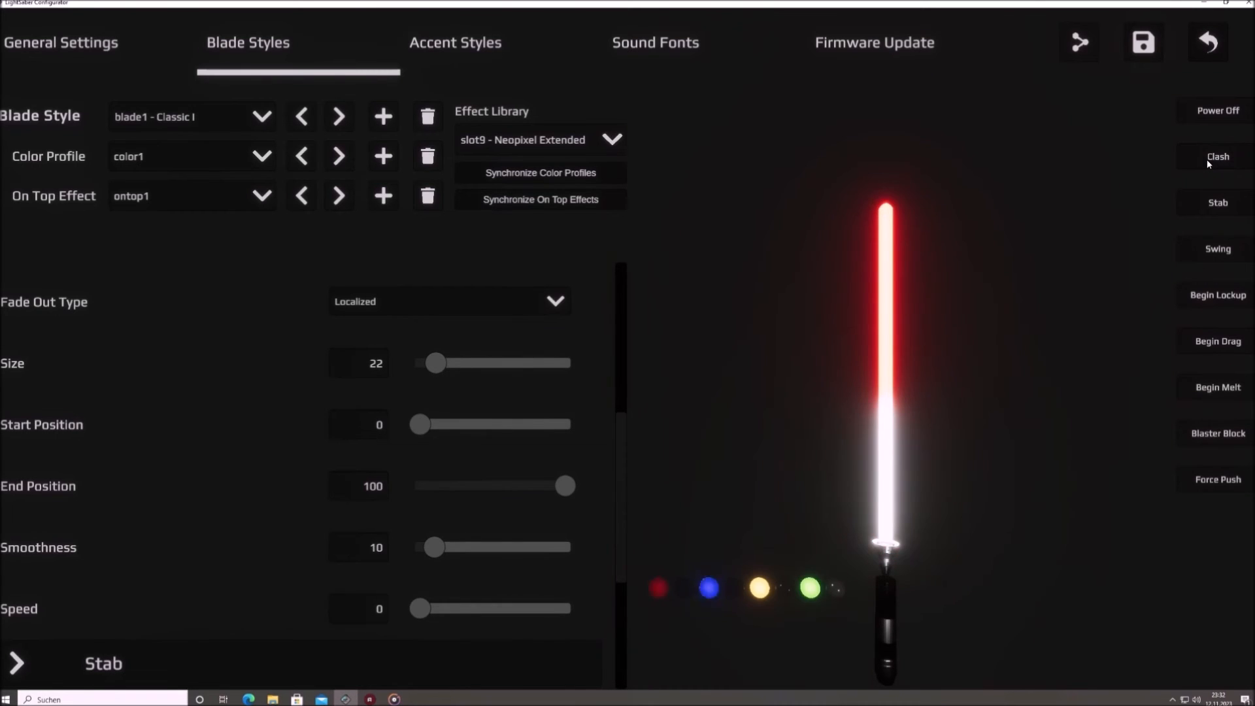
Step: Set the Localized fade-out Size to 5, preview several clashes, and power the blade off
drag(434, 364, 424, 366)
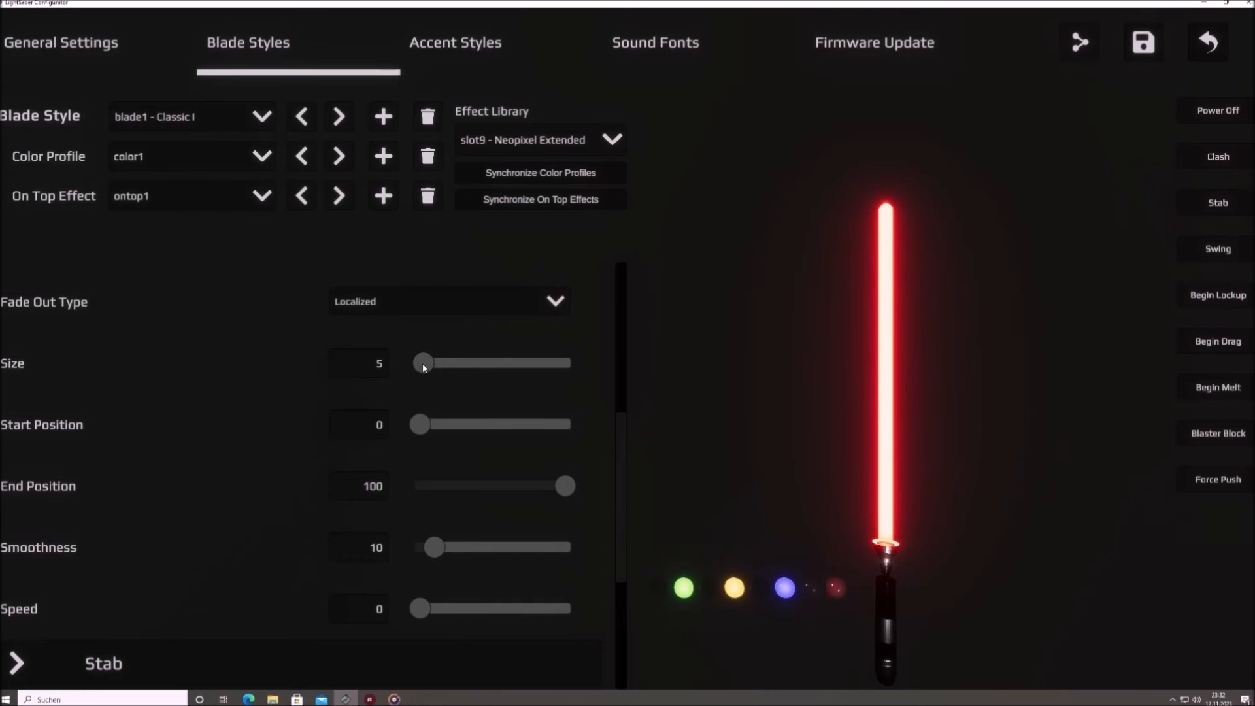
click(1226, 155)
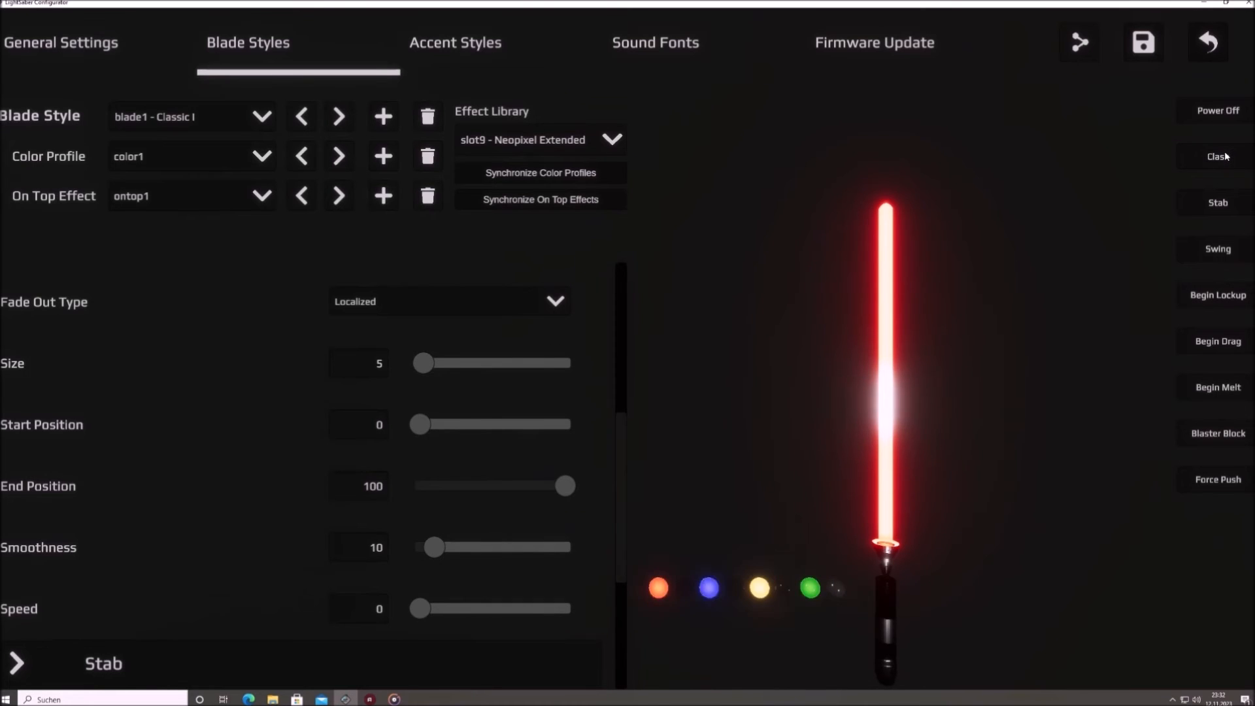
click(1226, 156)
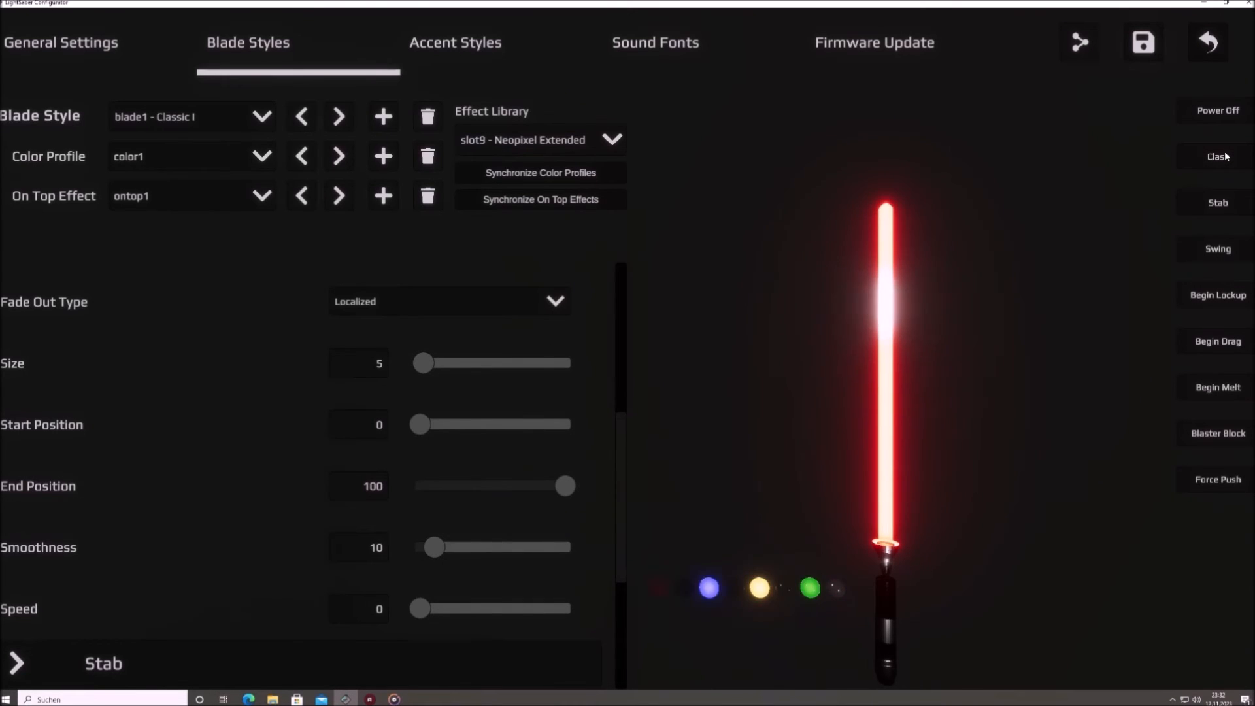
click(1226, 156)
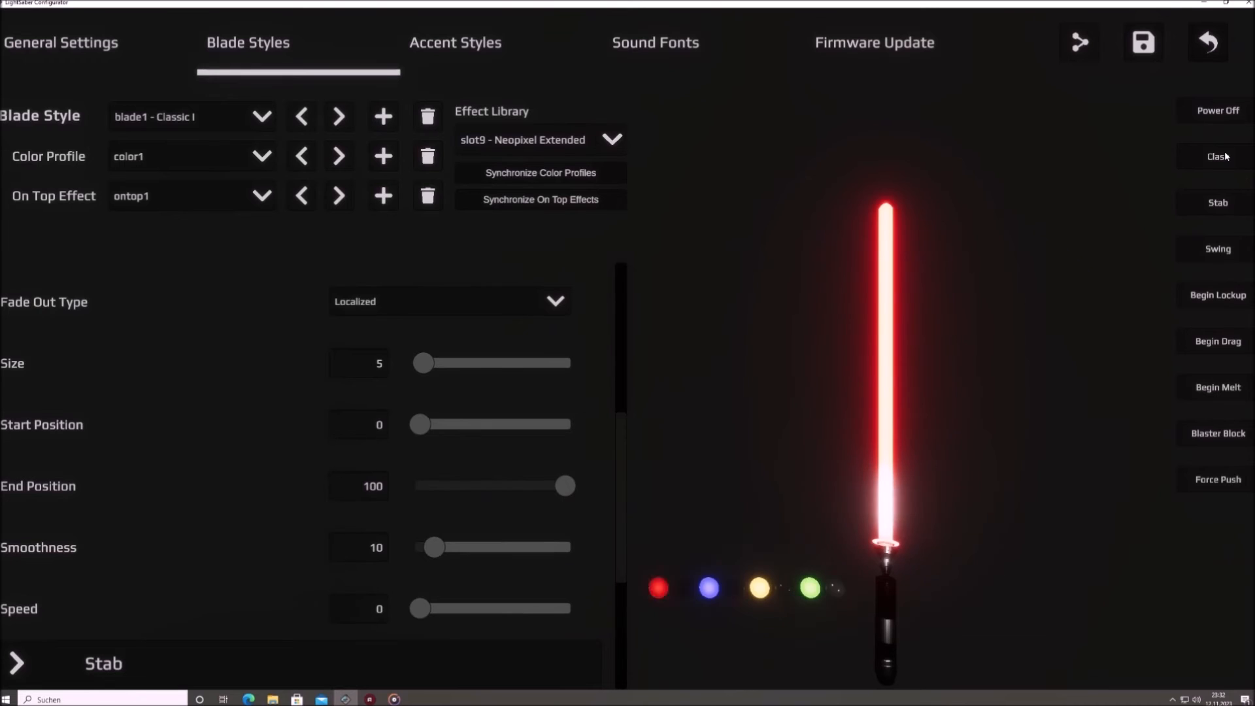
click(1226, 156)
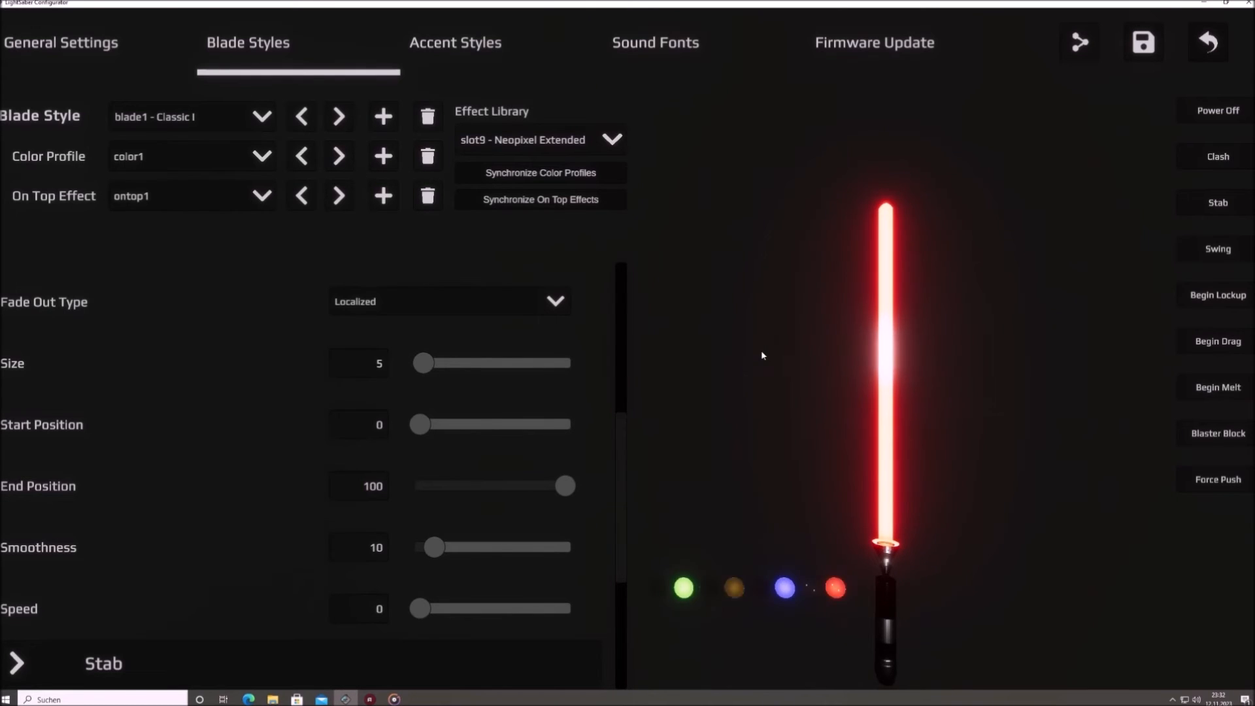
click(1197, 113)
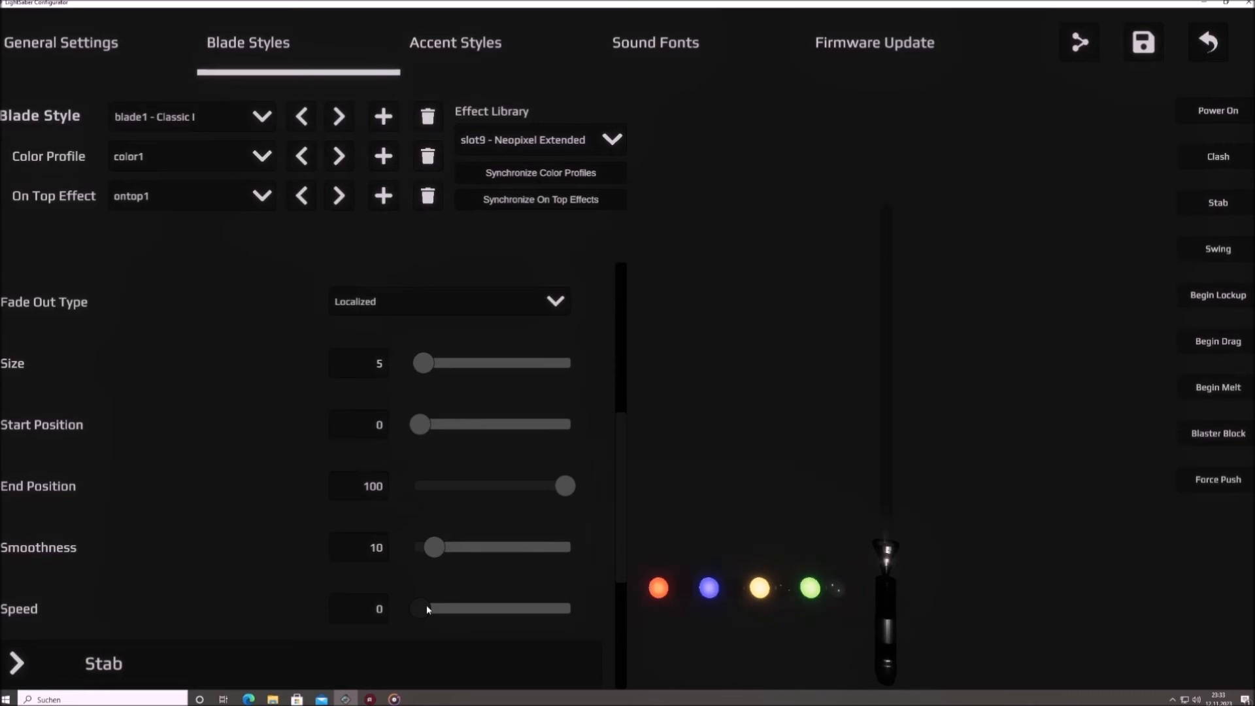
Step: Ignite the blade and preview clashes with the current Localized fade-out settings
click(1217, 114)
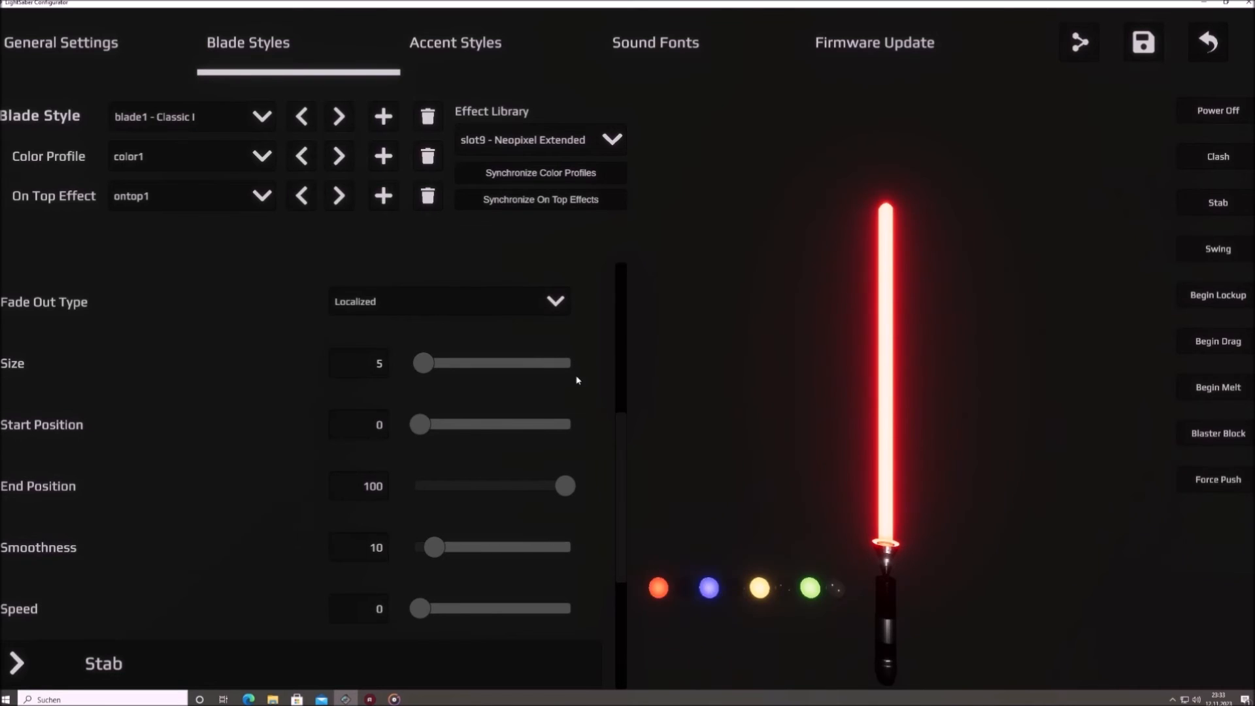
click(1206, 160)
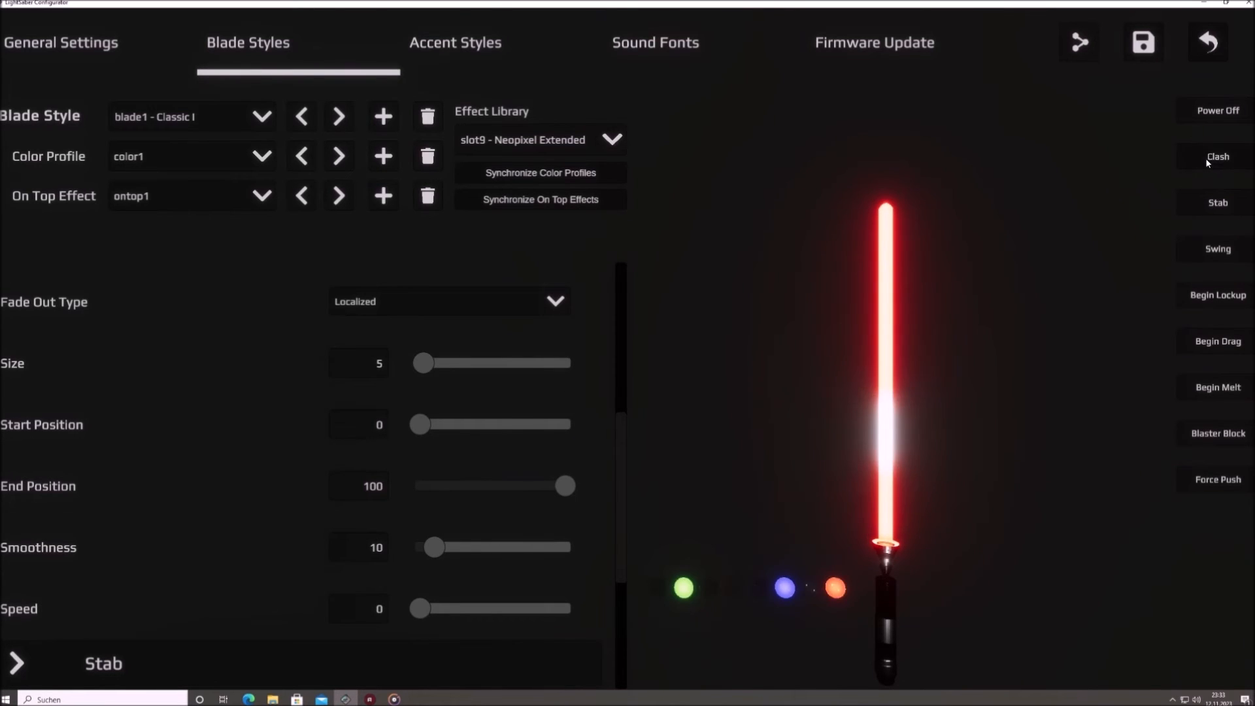
click(1206, 160)
Step: Set the Localized fade-out Start Position to 40 and End Position to 65, and preview repeated clashes
drag(423, 426, 478, 425)
drag(566, 491, 515, 489)
click(1216, 159)
click(1216, 159)
click(1216, 158)
click(1216, 159)
click(1216, 159)
click(1216, 158)
click(1216, 159)
click(1216, 159)
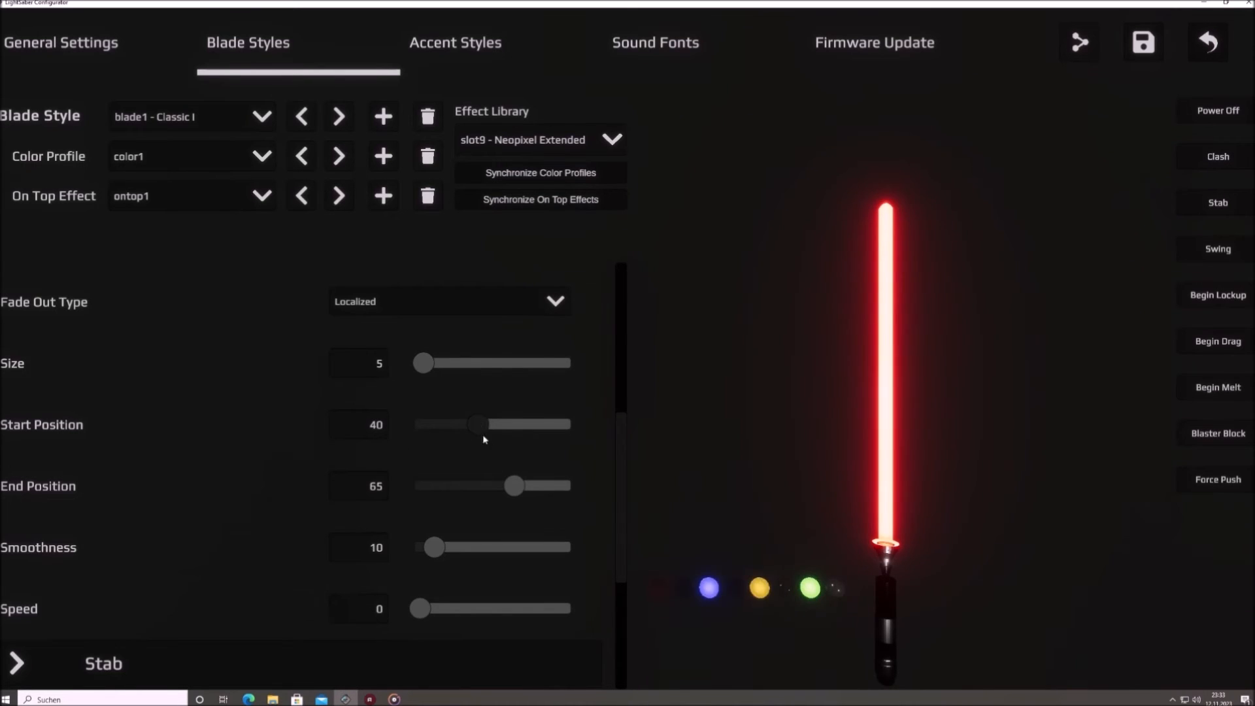
Step: Set the End Position to 100, preview a clash with Start Position 68, and reset the Start Position to 0
drag(516, 487, 579, 474)
drag(482, 426, 524, 425)
click(1208, 157)
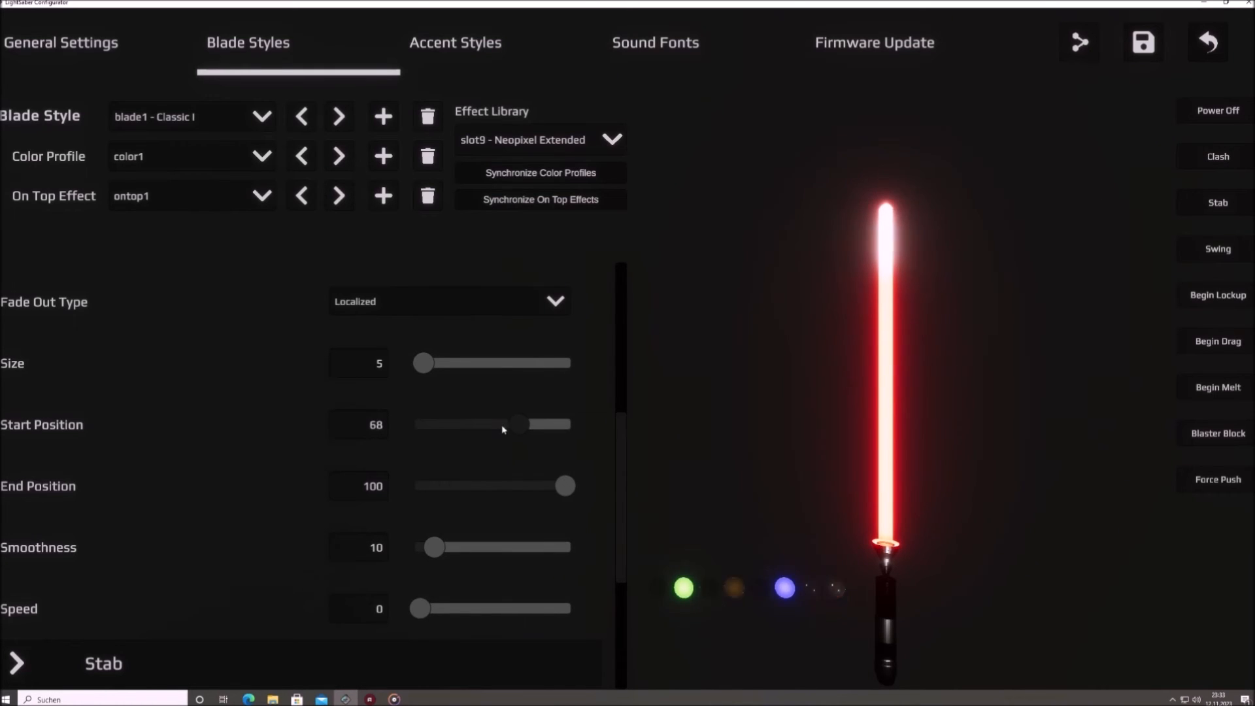
drag(516, 425, 381, 425)
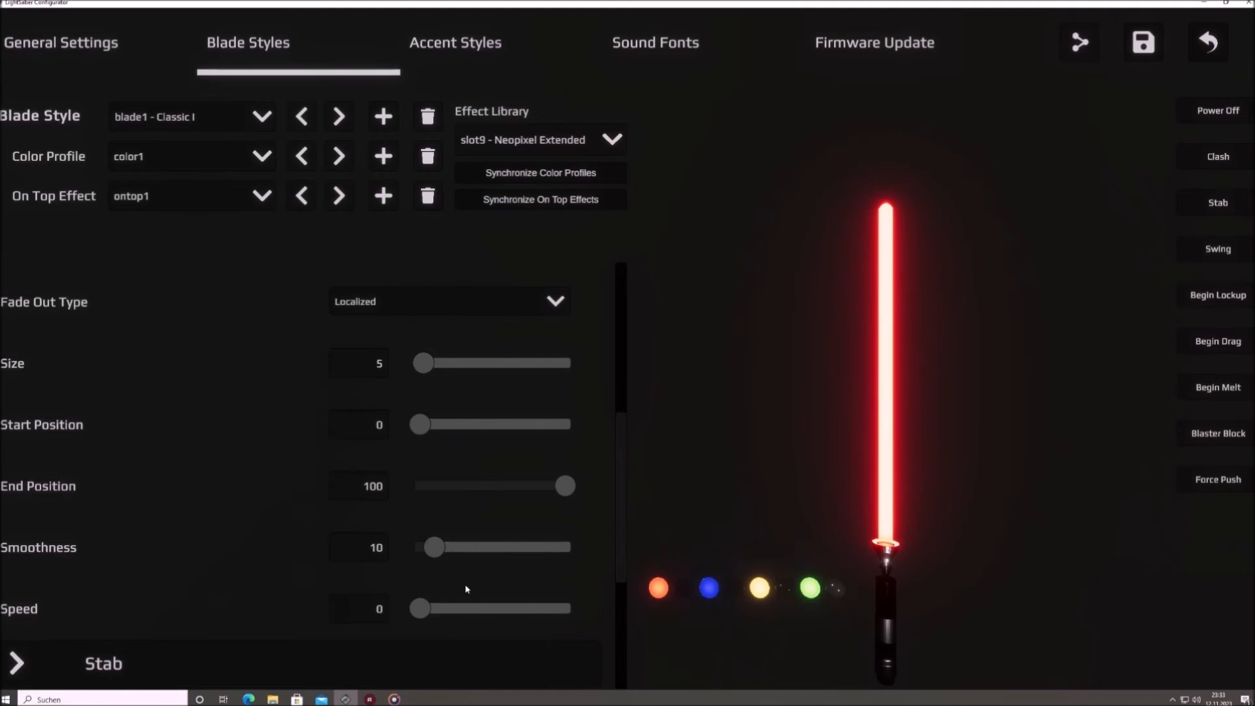
Step: Try the Localized fade-out with Speed 150 and Speed 389, previewing clashes at each value
drag(420, 609, 442, 609)
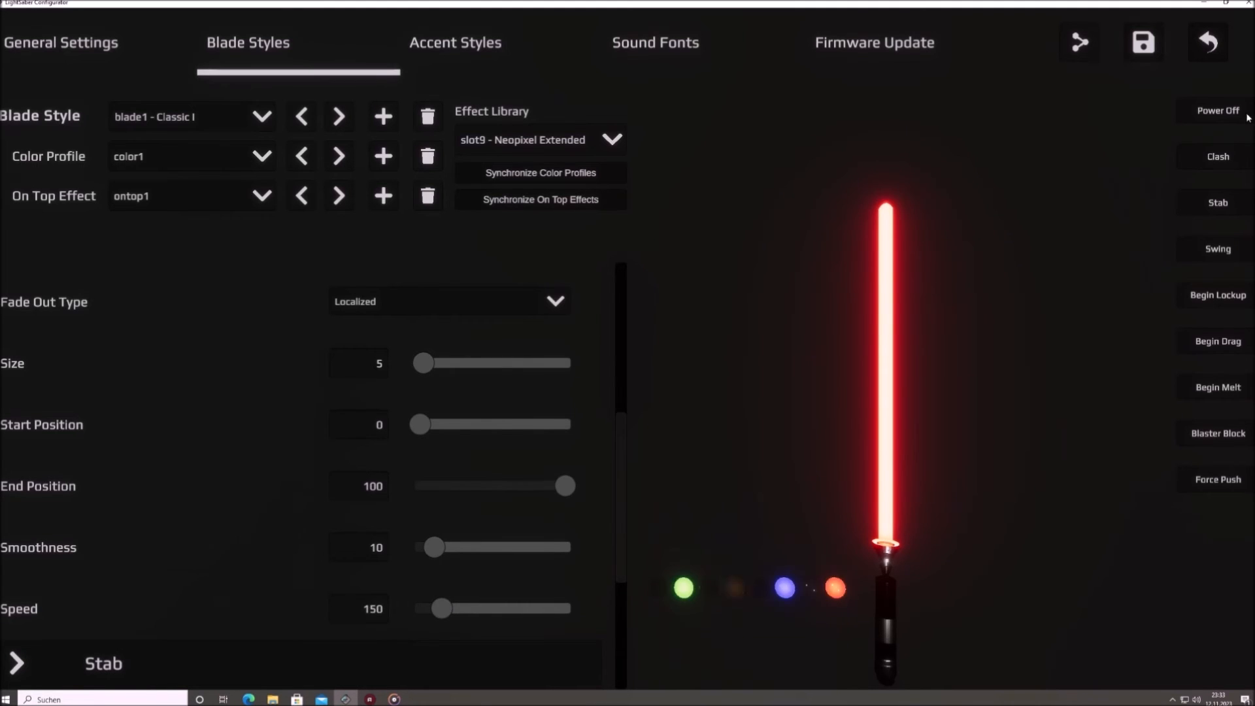
click(1212, 158)
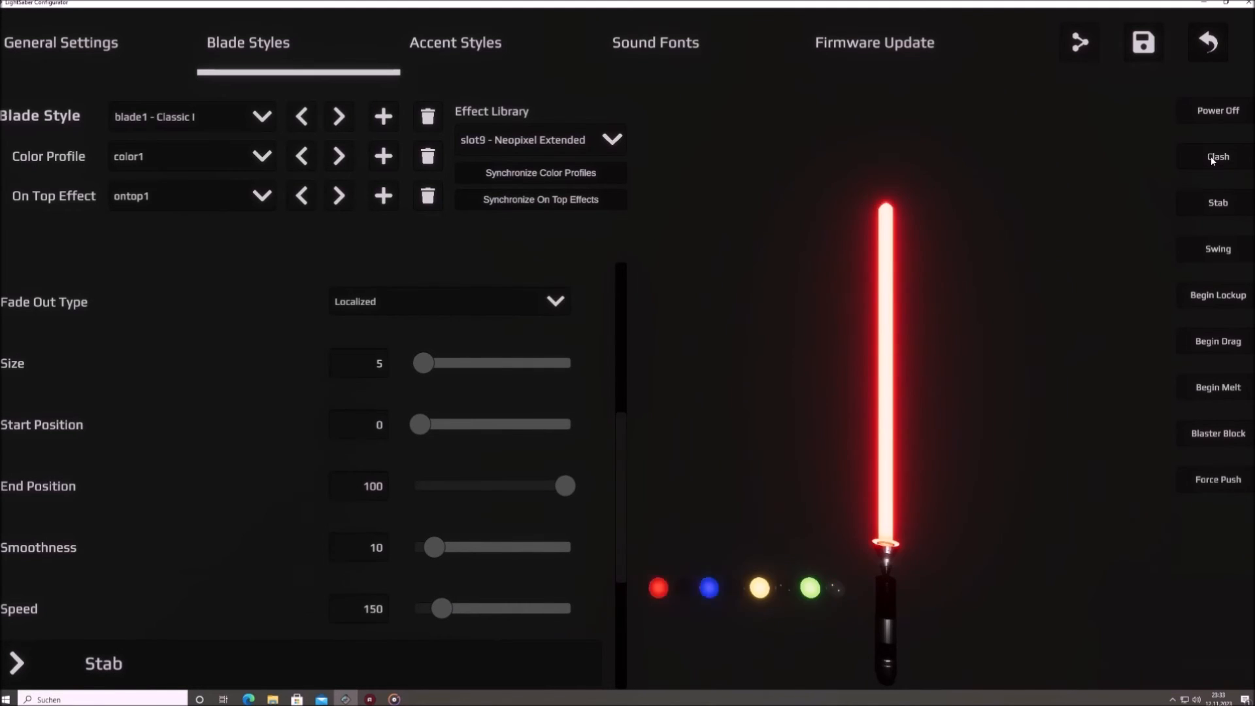
click(1211, 158)
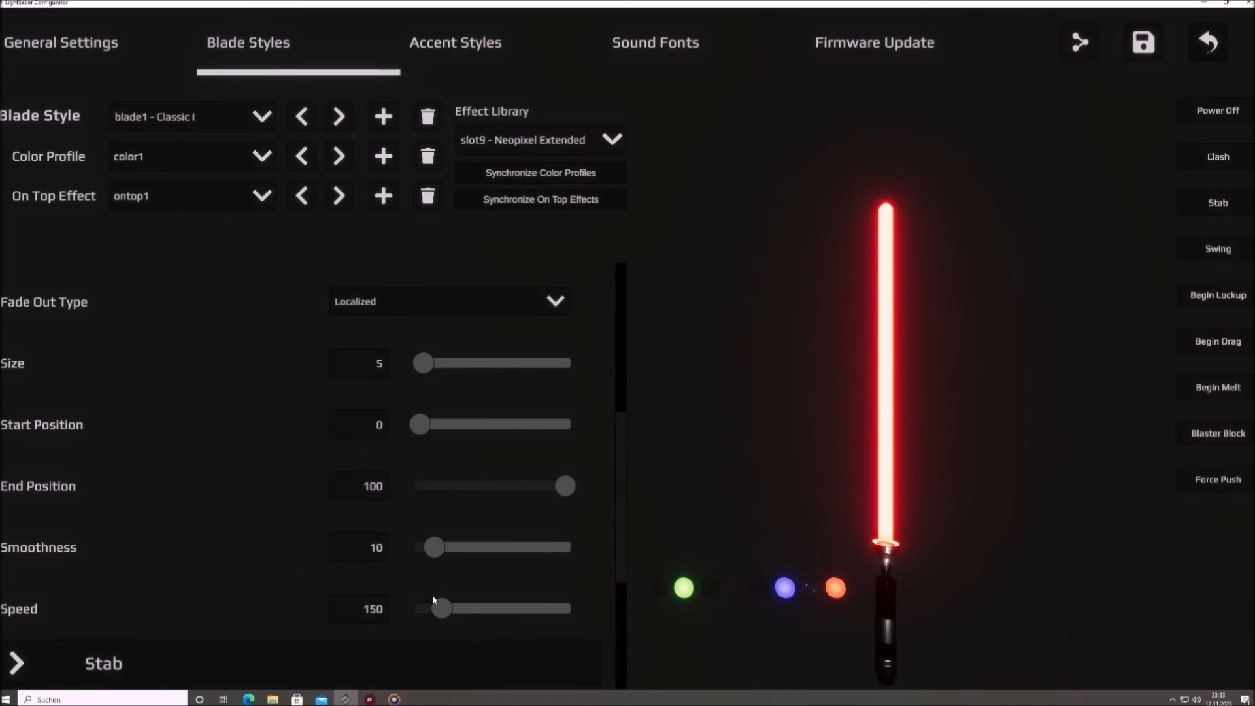
drag(445, 610, 482, 611)
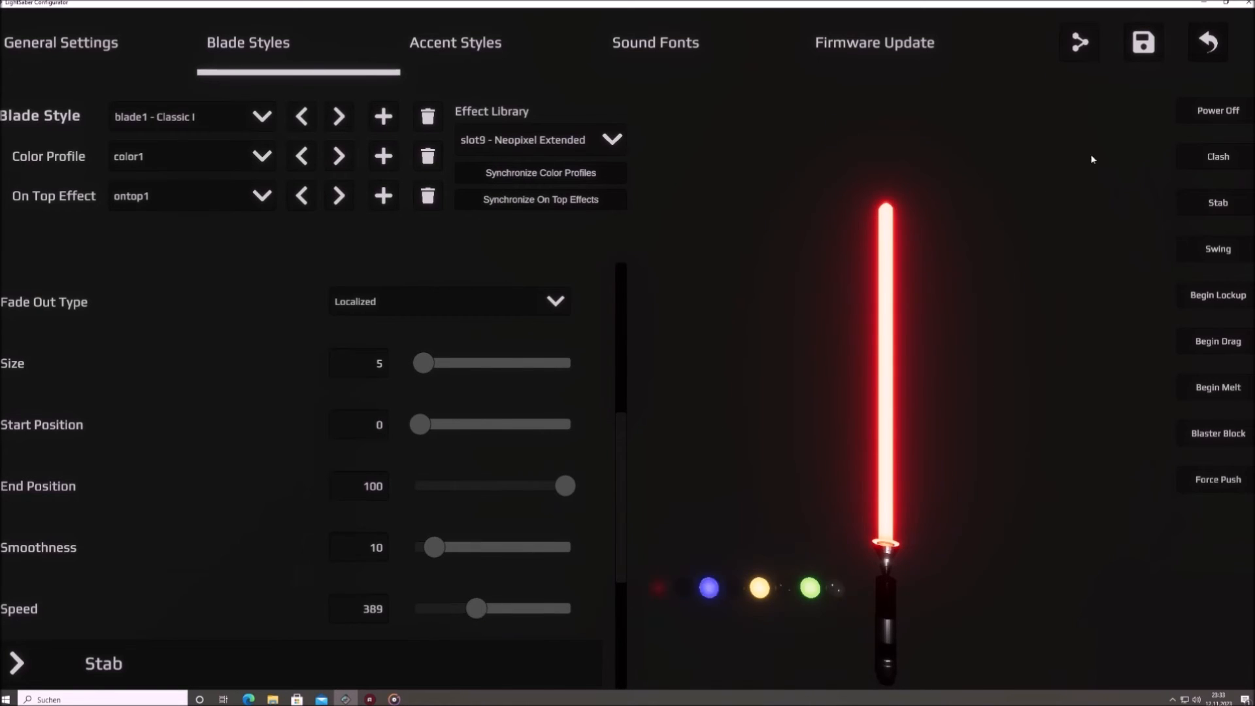
click(1216, 161)
click(1216, 160)
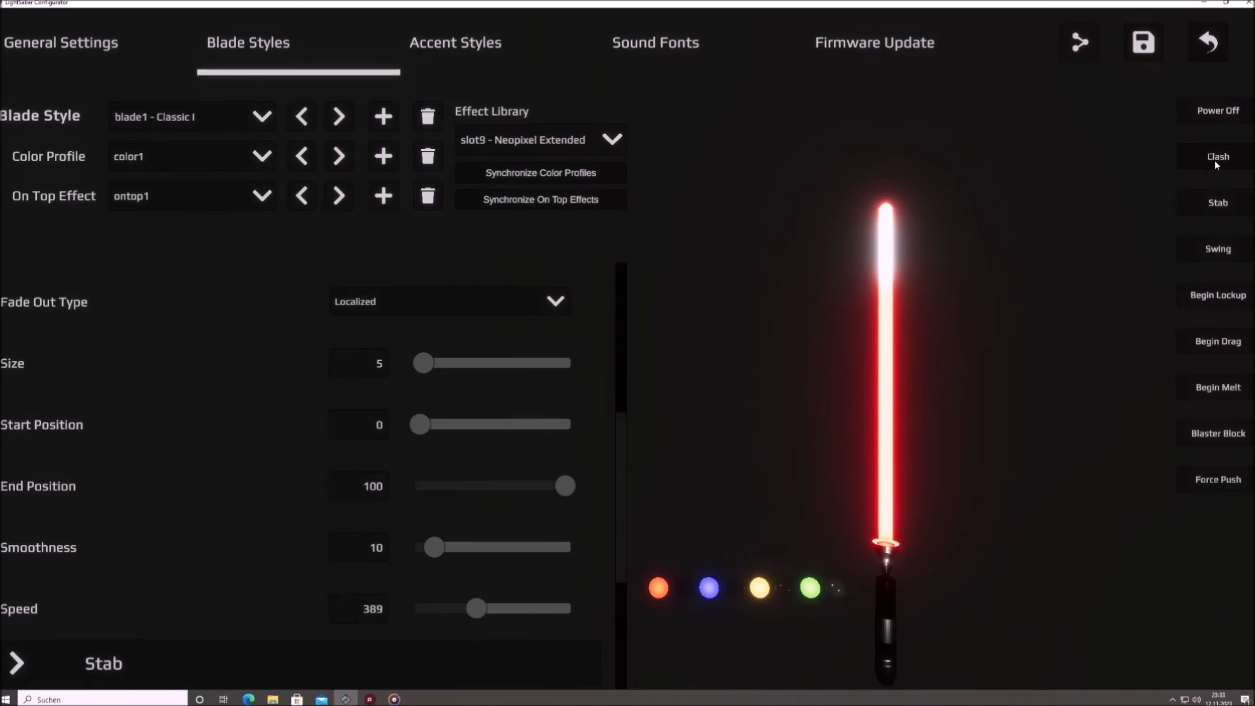
Step: Lower the Localized fade-out Speed to 21 and preview clashes
drag(475, 610, 419, 619)
click(1237, 161)
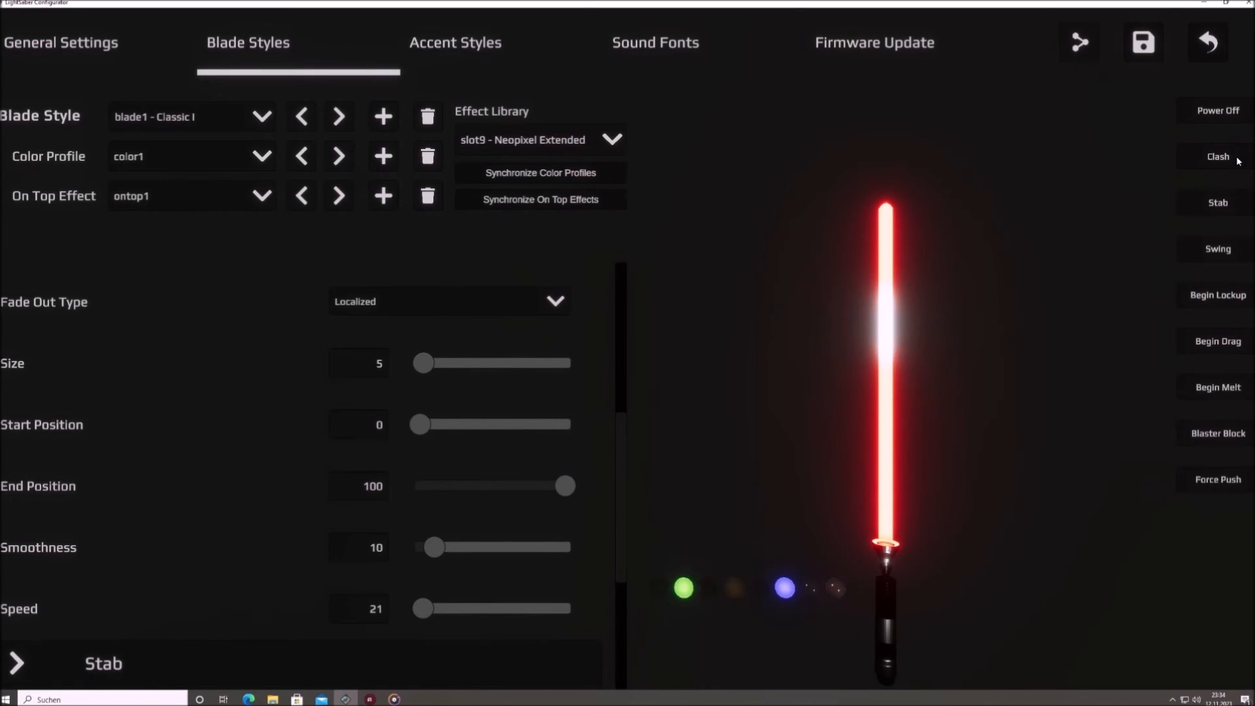
click(1237, 161)
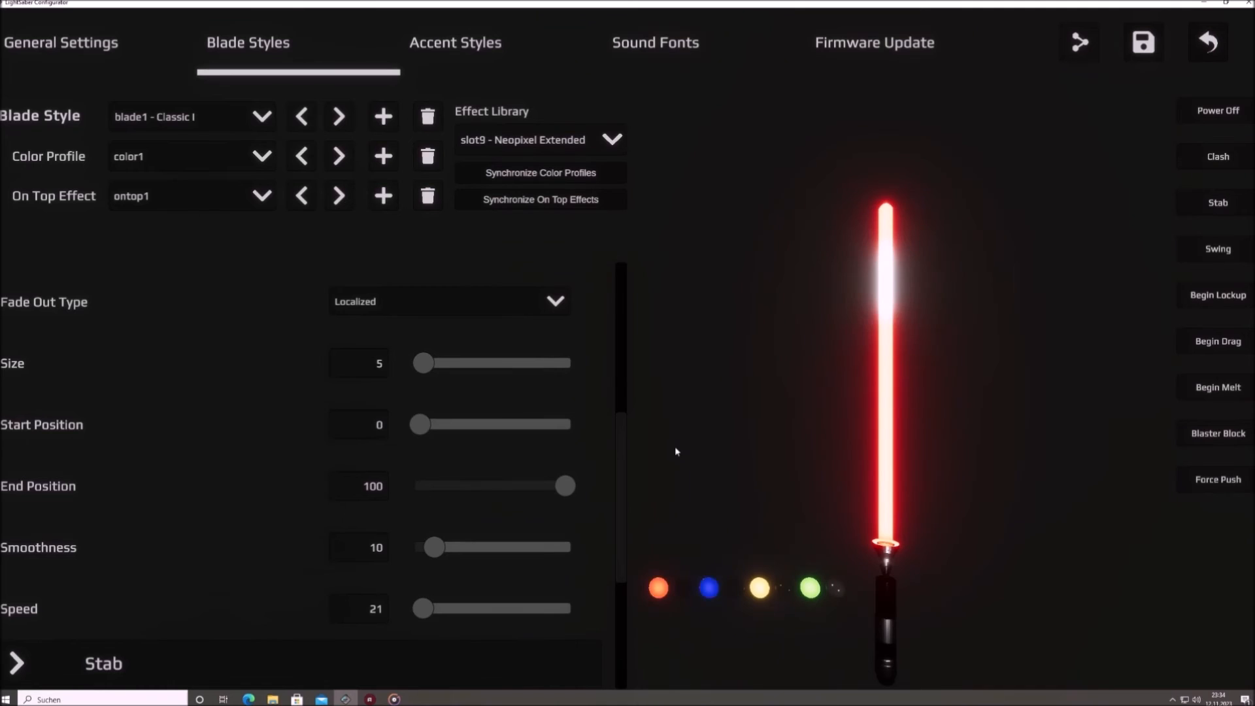
Step: Preview a clash with the Localized fade-out Speed at 638, reset the Speed to 0, and power the blade off
drag(424, 609, 517, 612)
click(1218, 153)
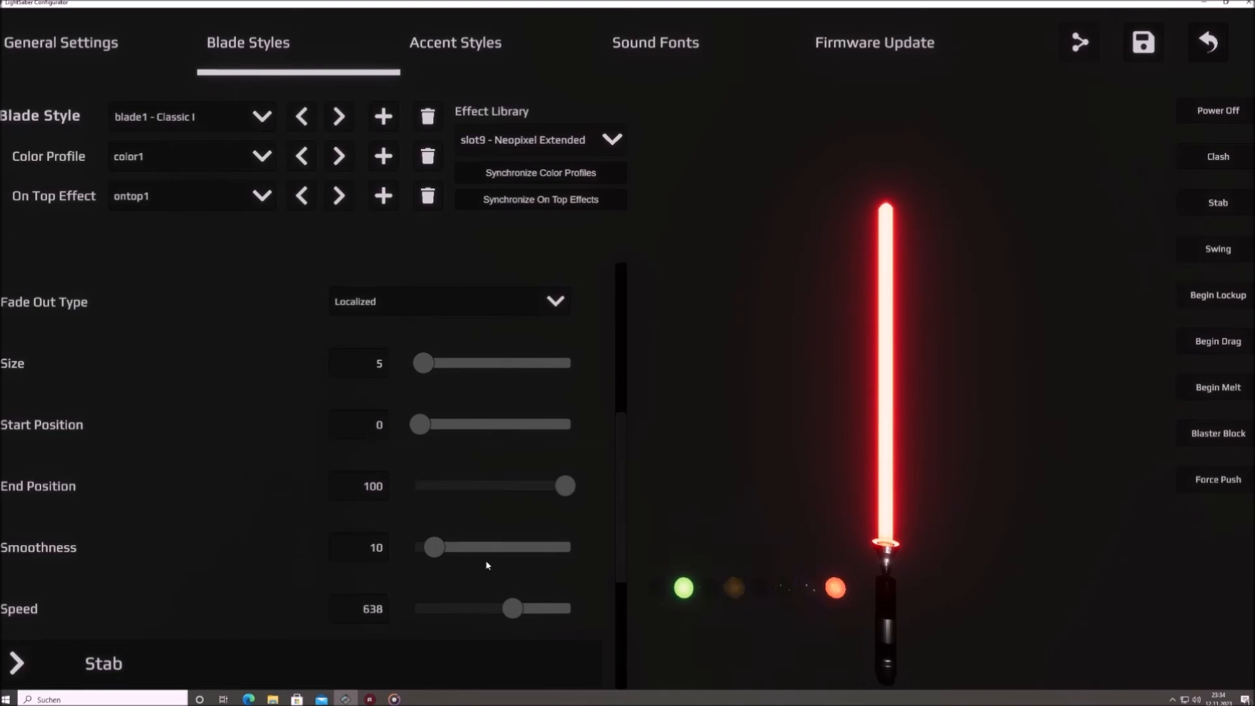
click(1203, 117)
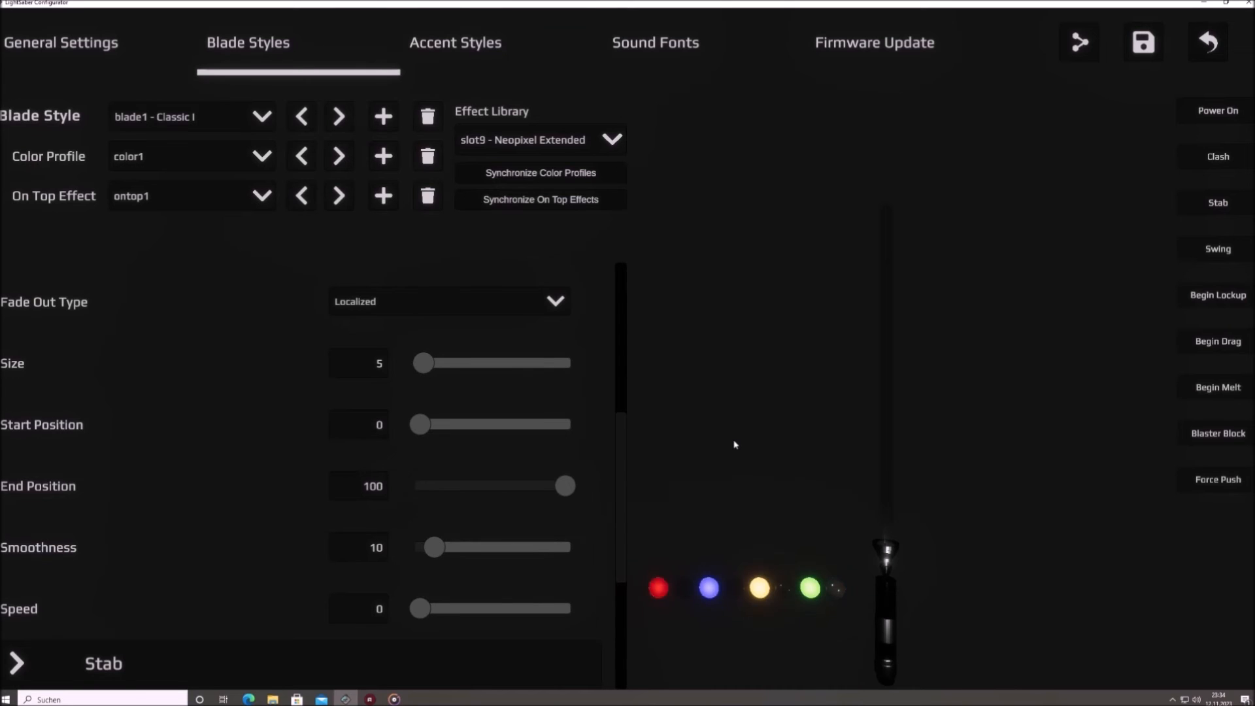
scroll(596, 405, up, 3)
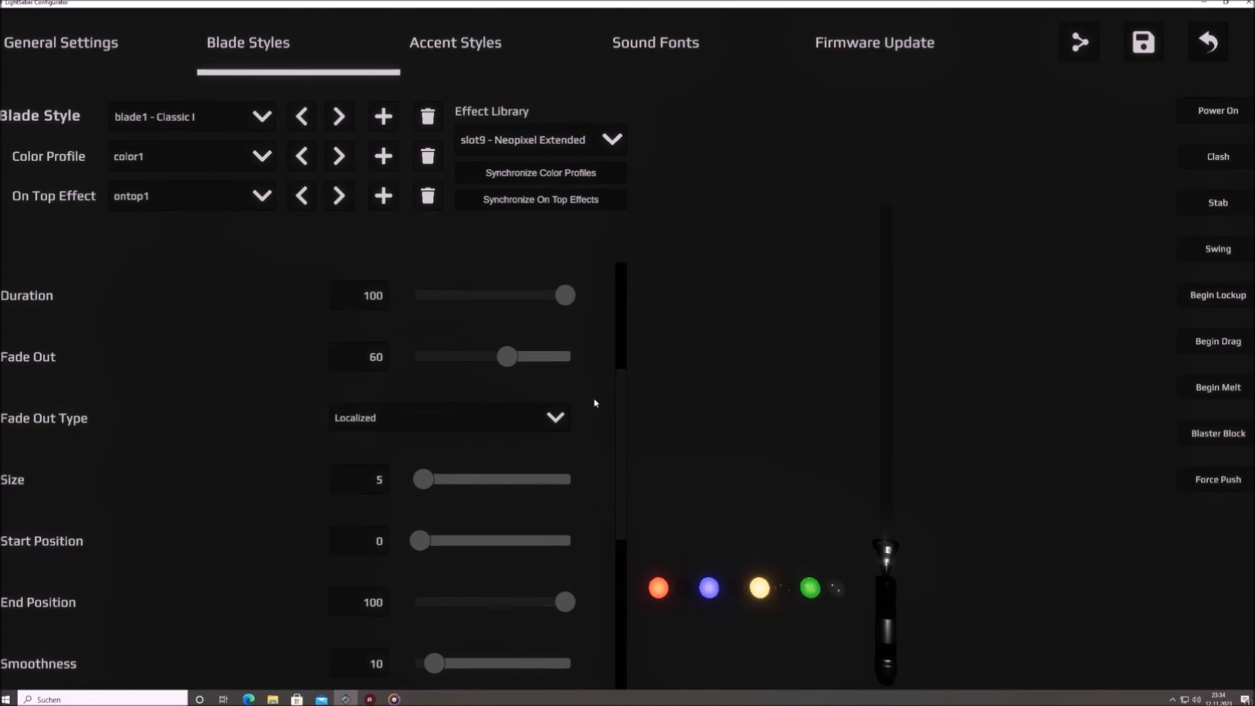
scroll(596, 403, up, 2)
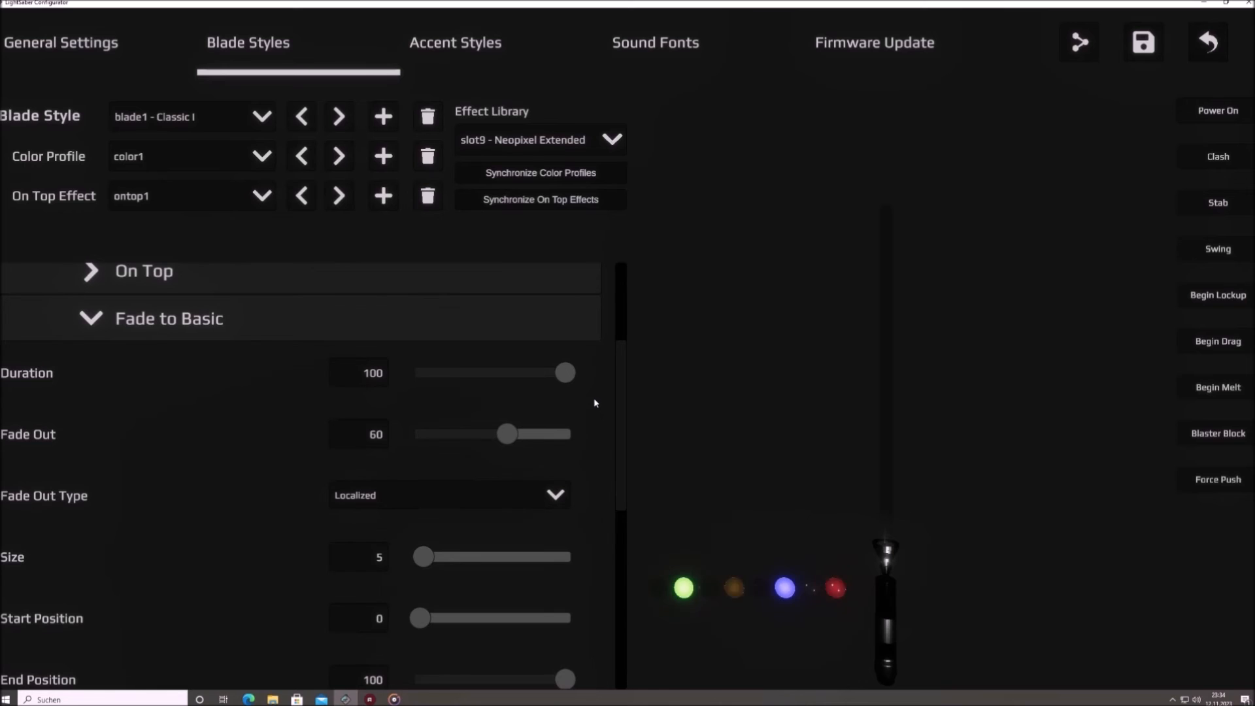
Step: Collapse the Clash settings and expand the Fade to Basic settings of the Swing effect
scroll(596, 403, up, 3)
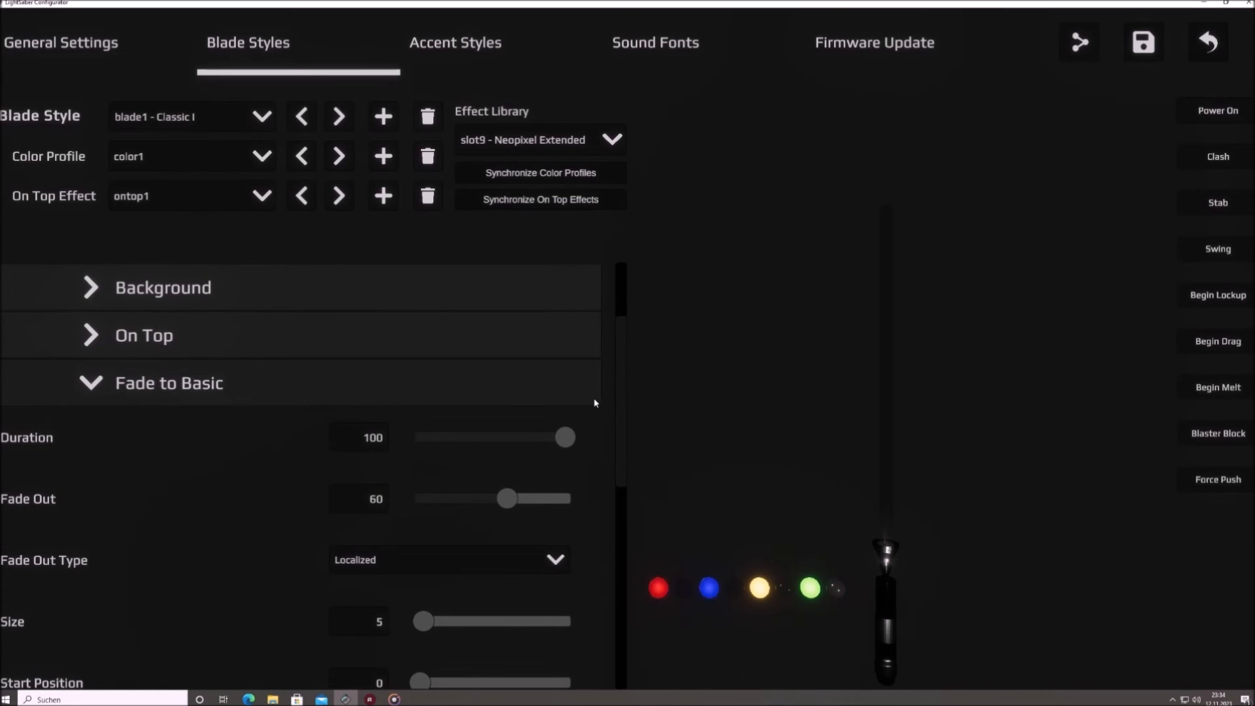
click(402, 445)
scroll(402, 444, up, 2)
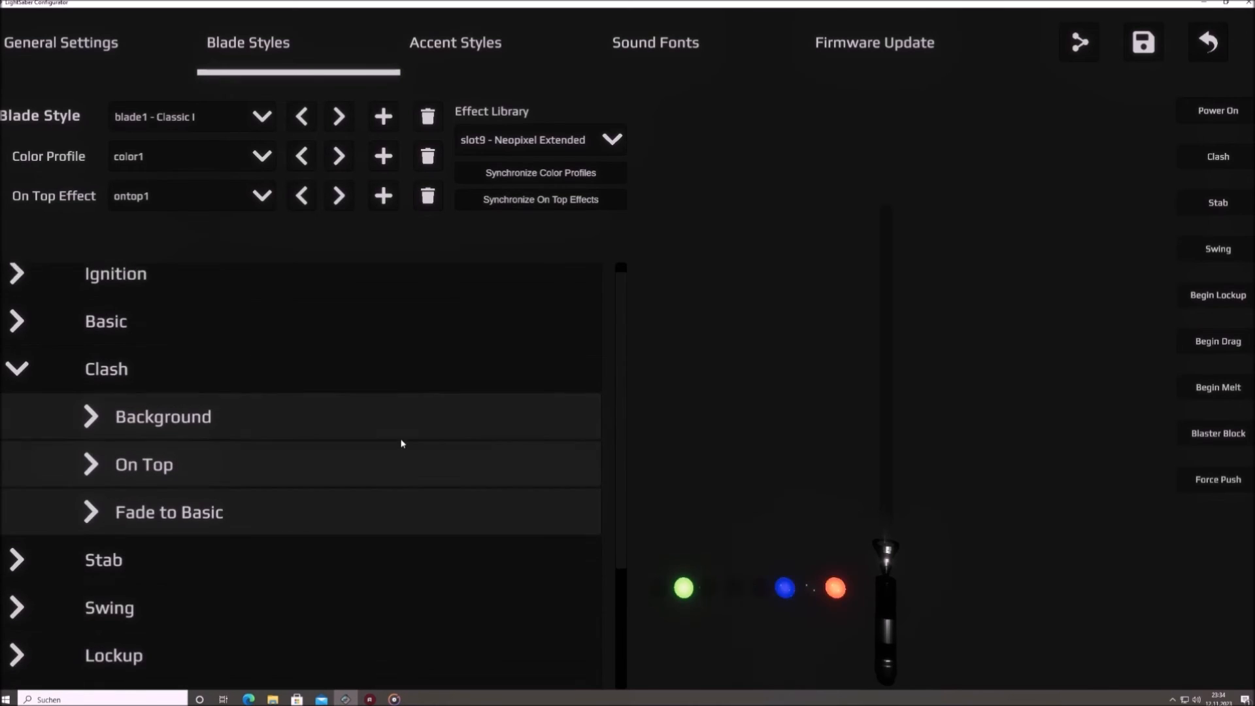
click(322, 386)
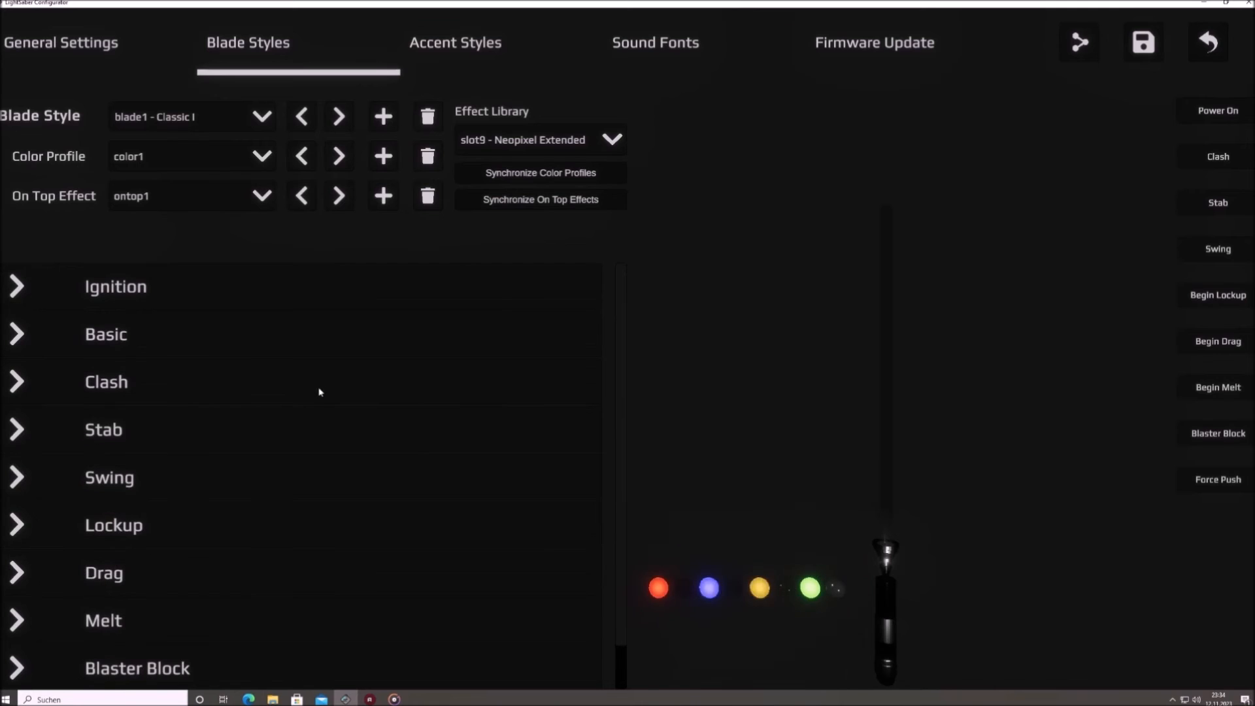
click(196, 472)
click(312, 621)
scroll(410, 414, down, 4)
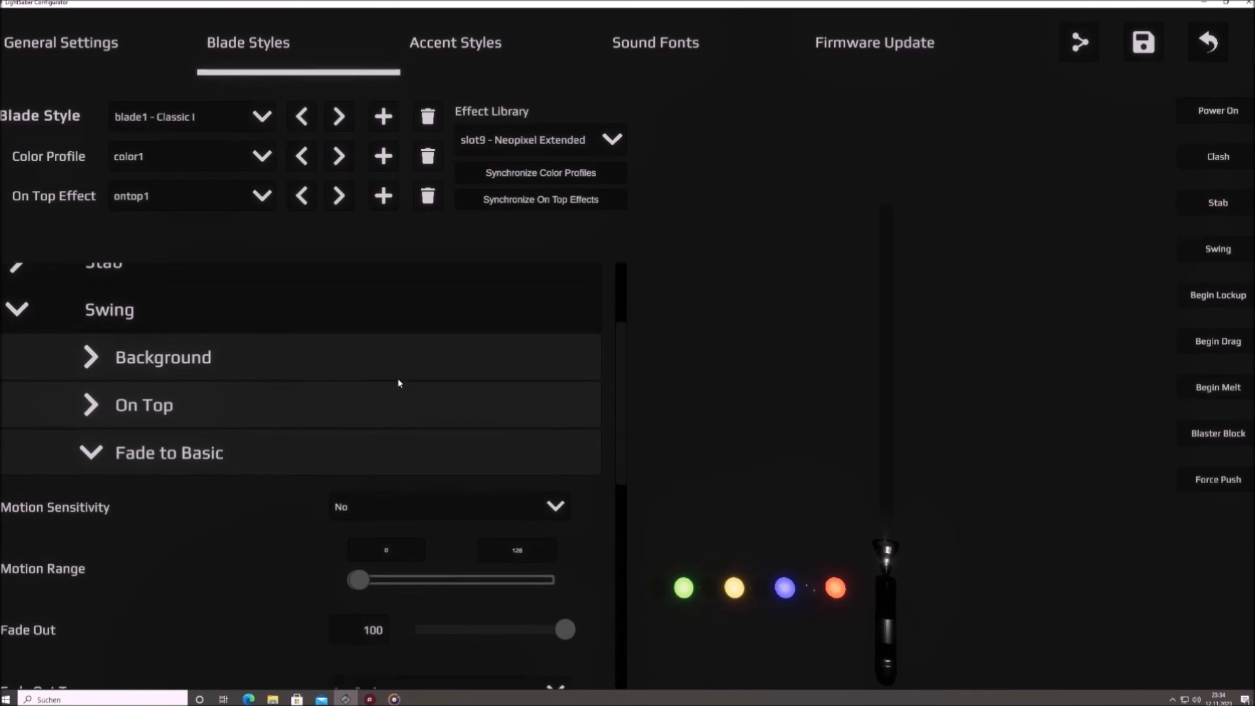
scroll(399, 383, down, 3)
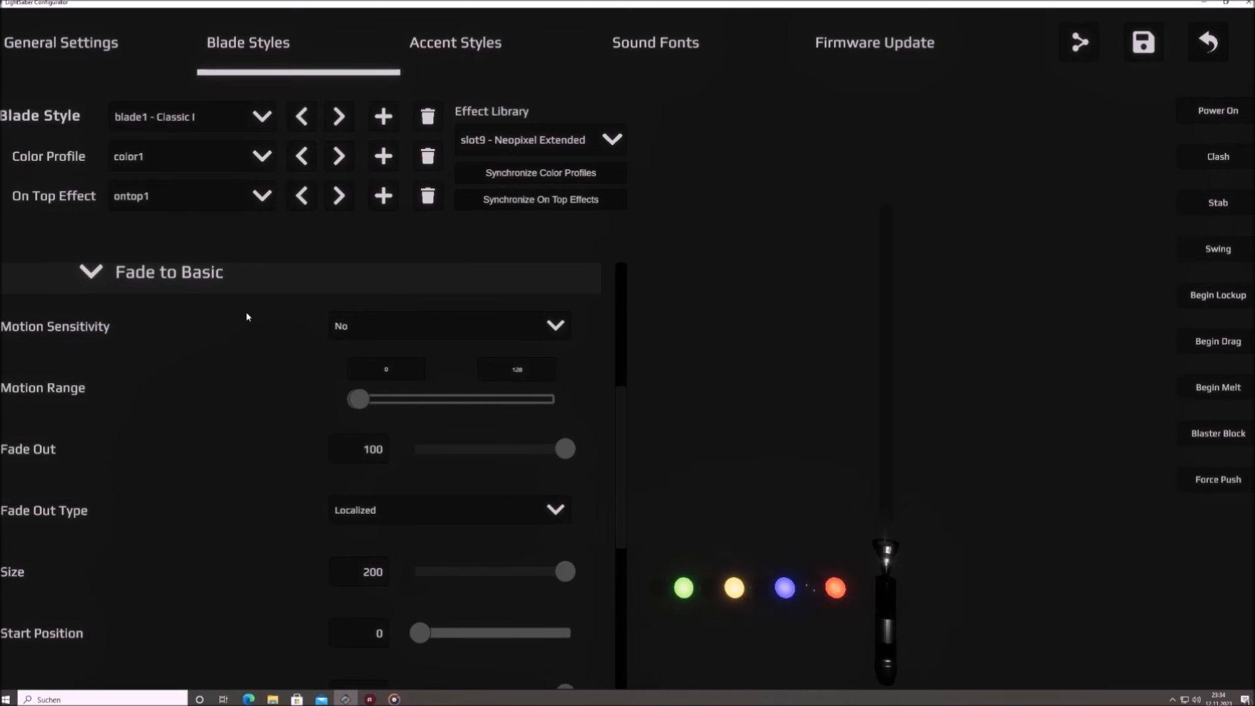
Step: Try Motion Sensitivity on Yes for the Swing effect's Fade to Basic and return it to No
click(374, 320)
click(366, 402)
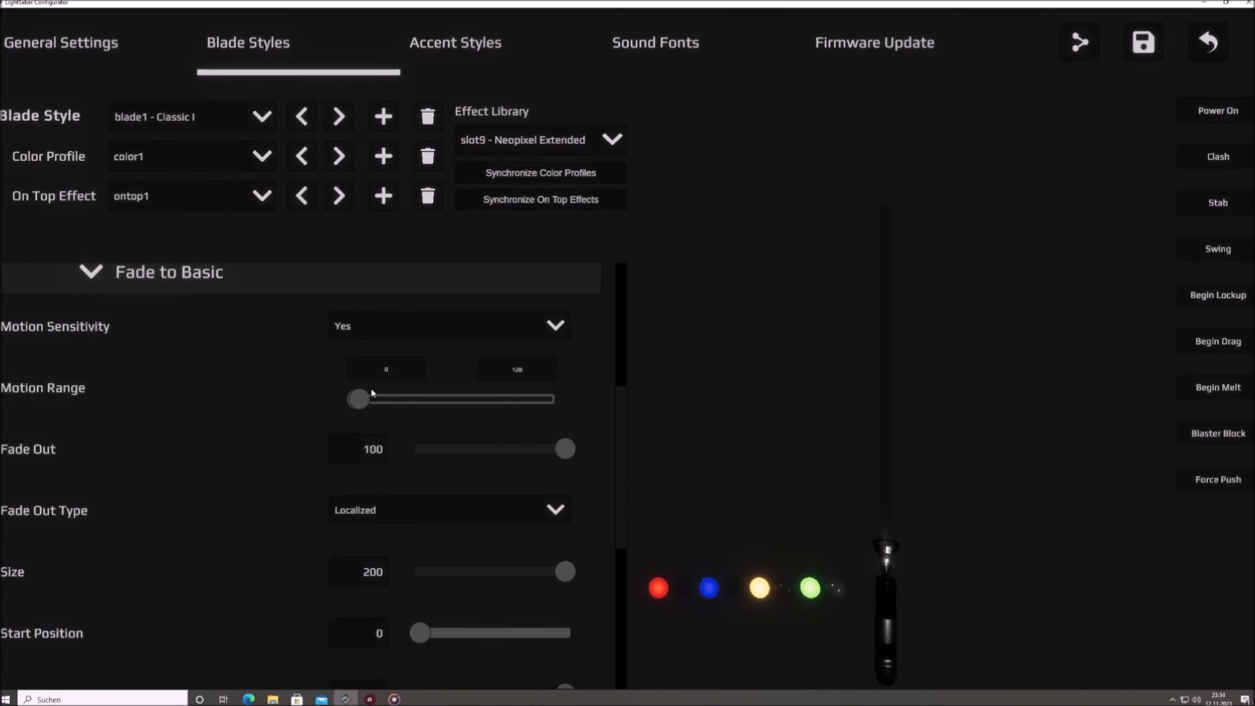
click(417, 329)
click(407, 359)
Step: Adjust the Swing effect's Motion Range and set both its lower and upper limits to 0
drag(360, 405, 454, 403)
mouse_move(360, 403)
mouse_down()
mouse_move(445, 398)
mouse_move(358, 403)
mouse_up()
click(401, 370)
text(0)
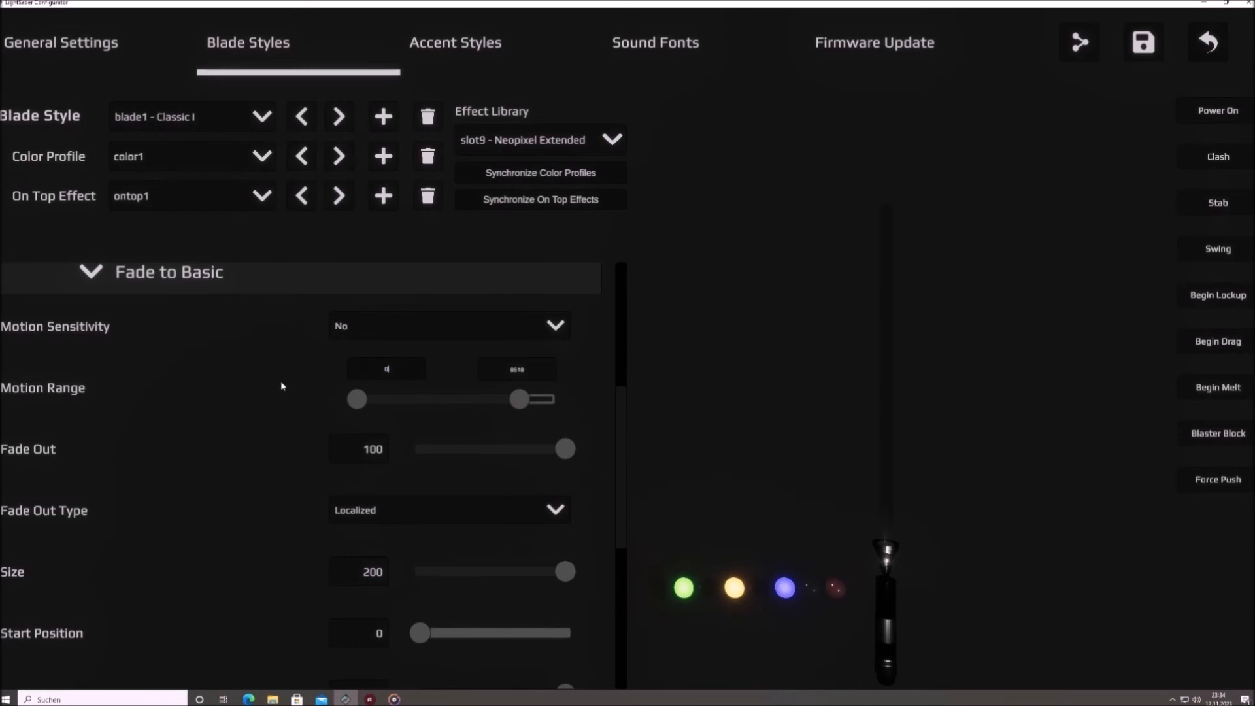
drag(513, 400, 330, 404)
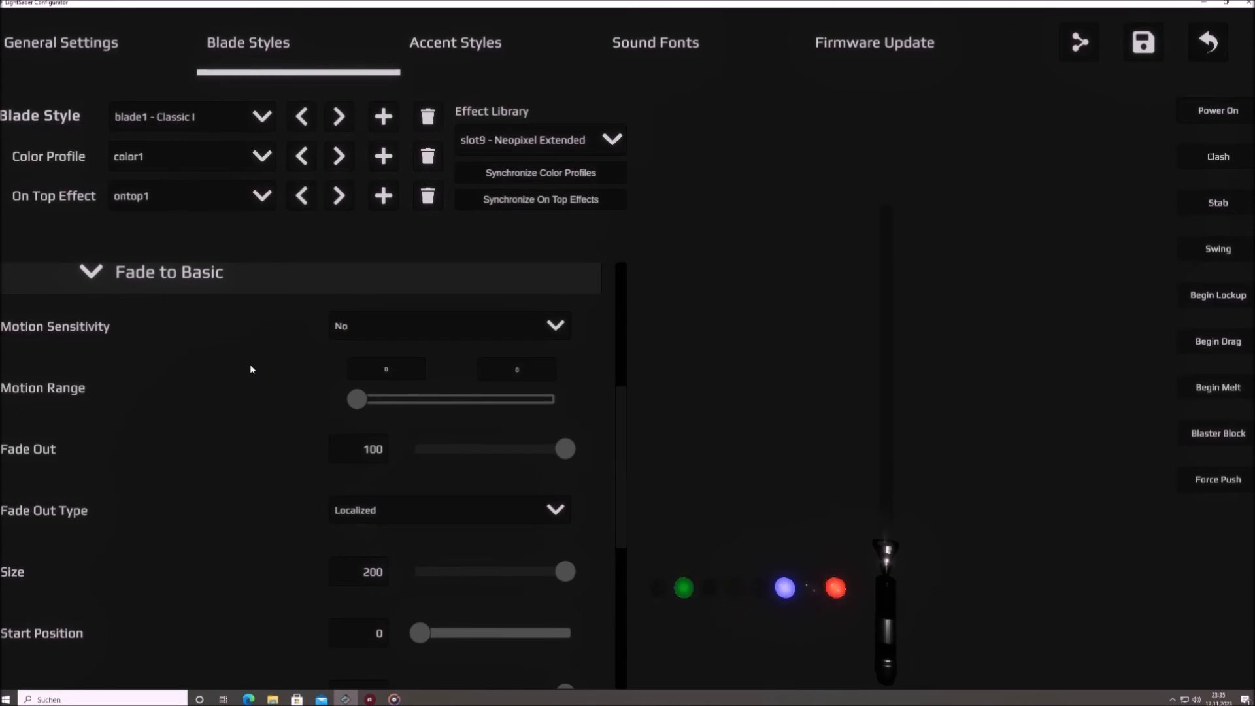
Step: Collapse the Swing effect's settings and expand the Ignition settings
scroll(251, 366, up, 3)
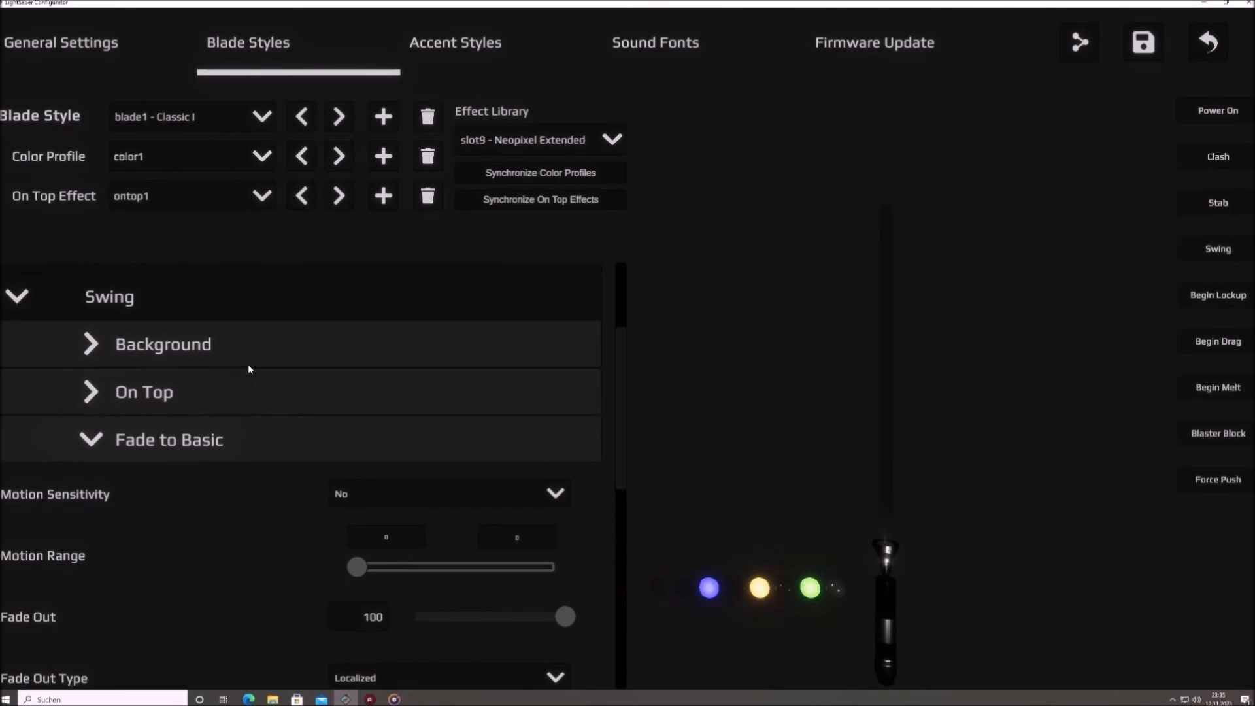
click(219, 443)
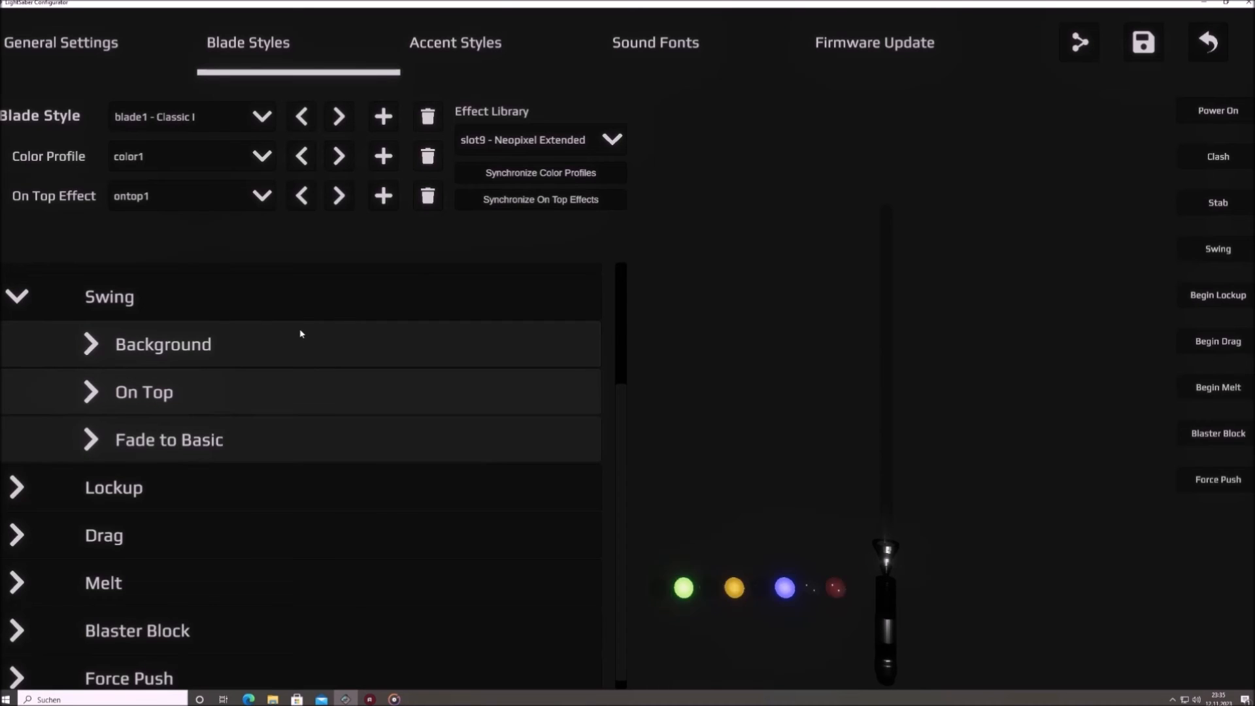
scroll(300, 332, up, 2)
click(224, 364)
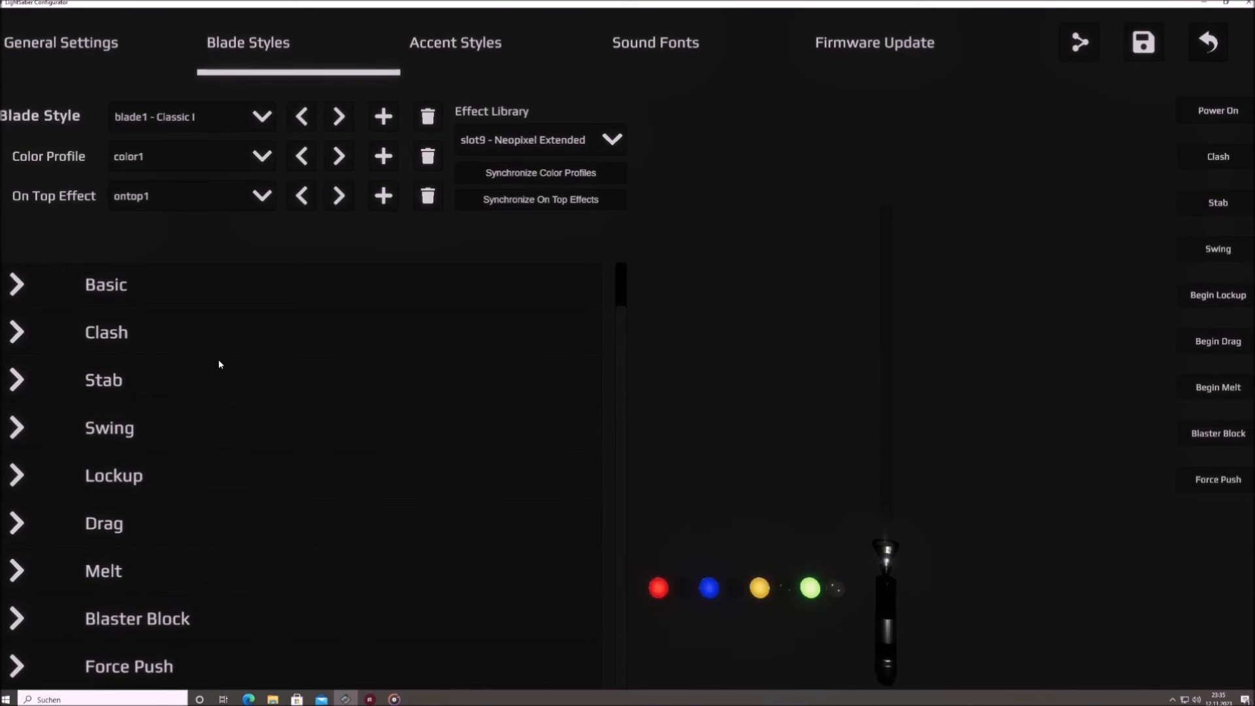
scroll(219, 364, up, 1)
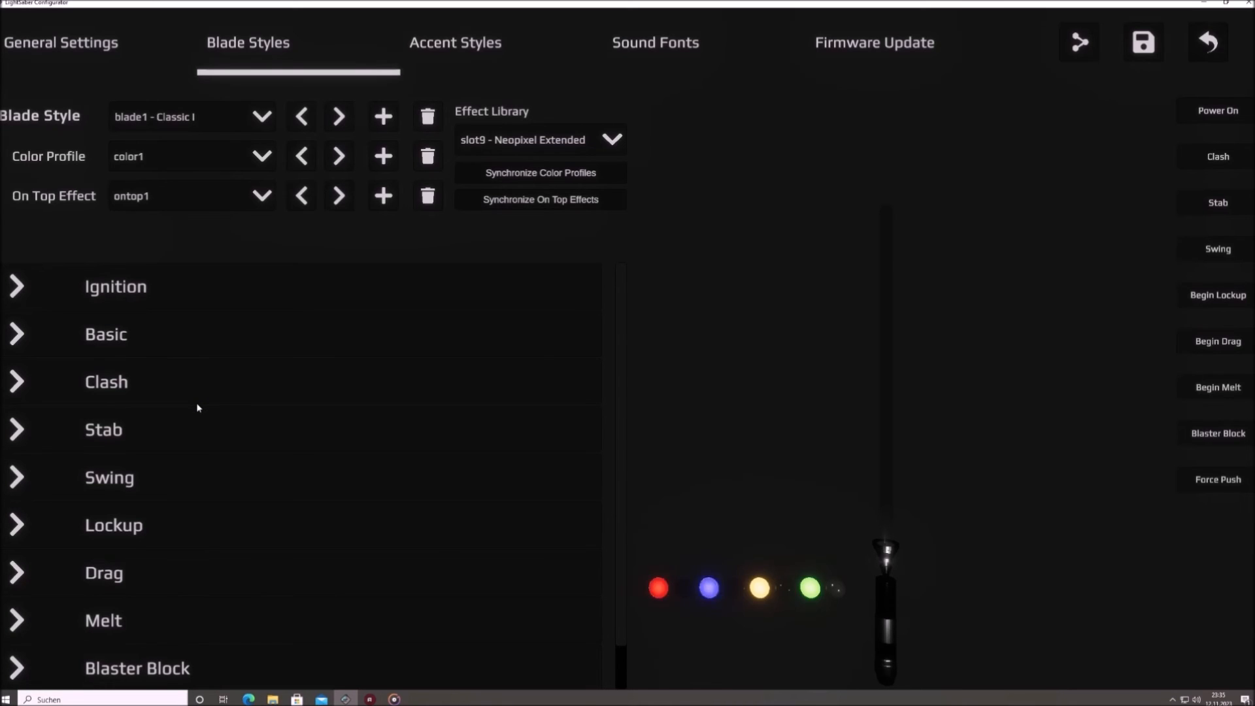
click(249, 286)
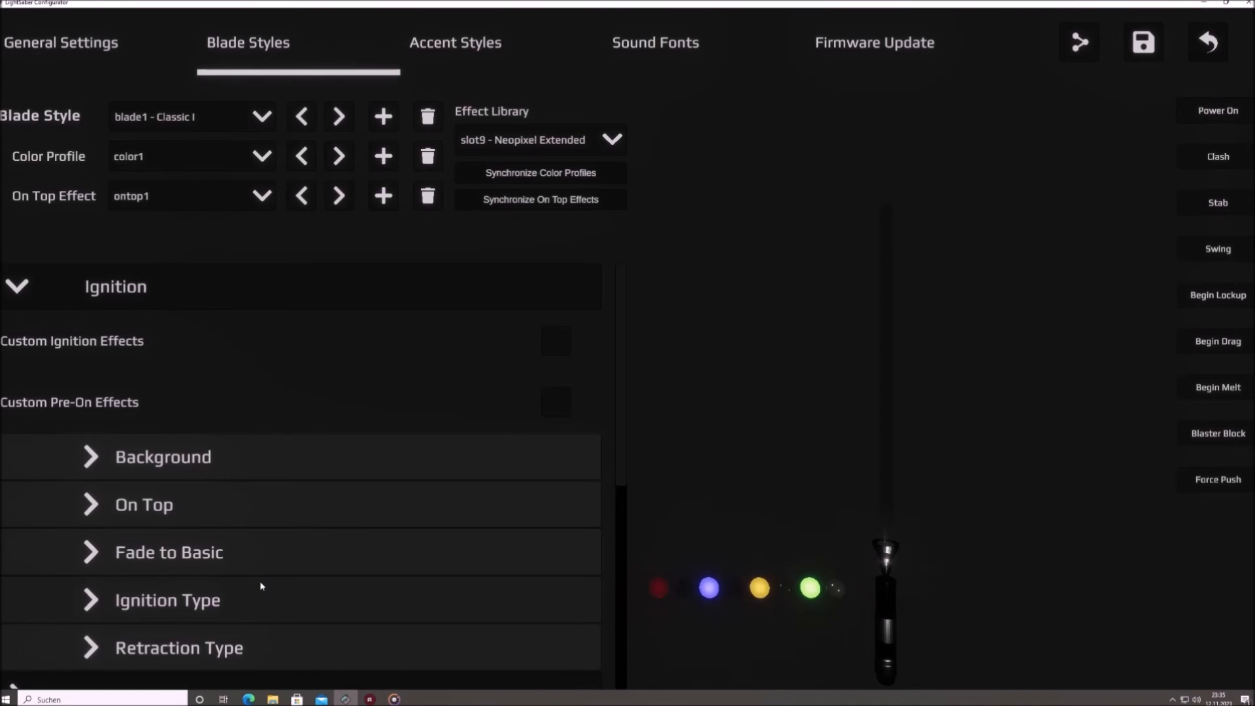
Step: Try enabling Custom Ignition Effects and Custom Pre-On Effects, turning each one off again
click(558, 352)
click(558, 352)
click(552, 410)
click(548, 410)
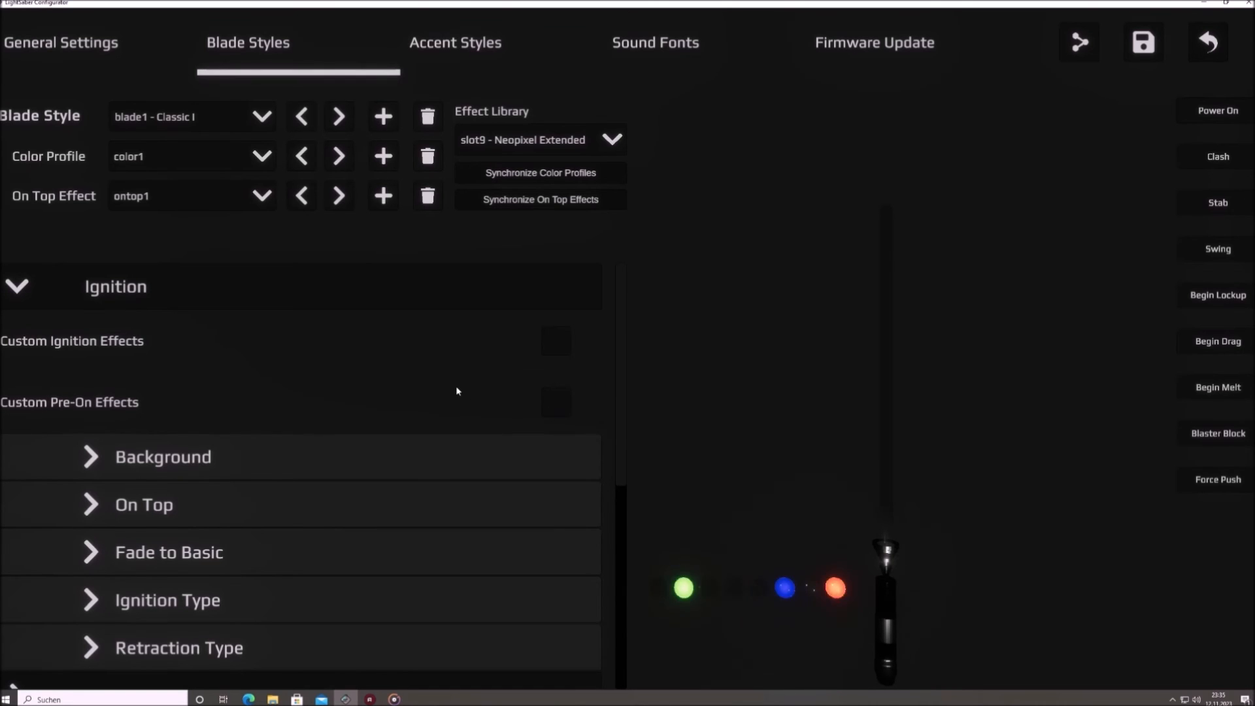
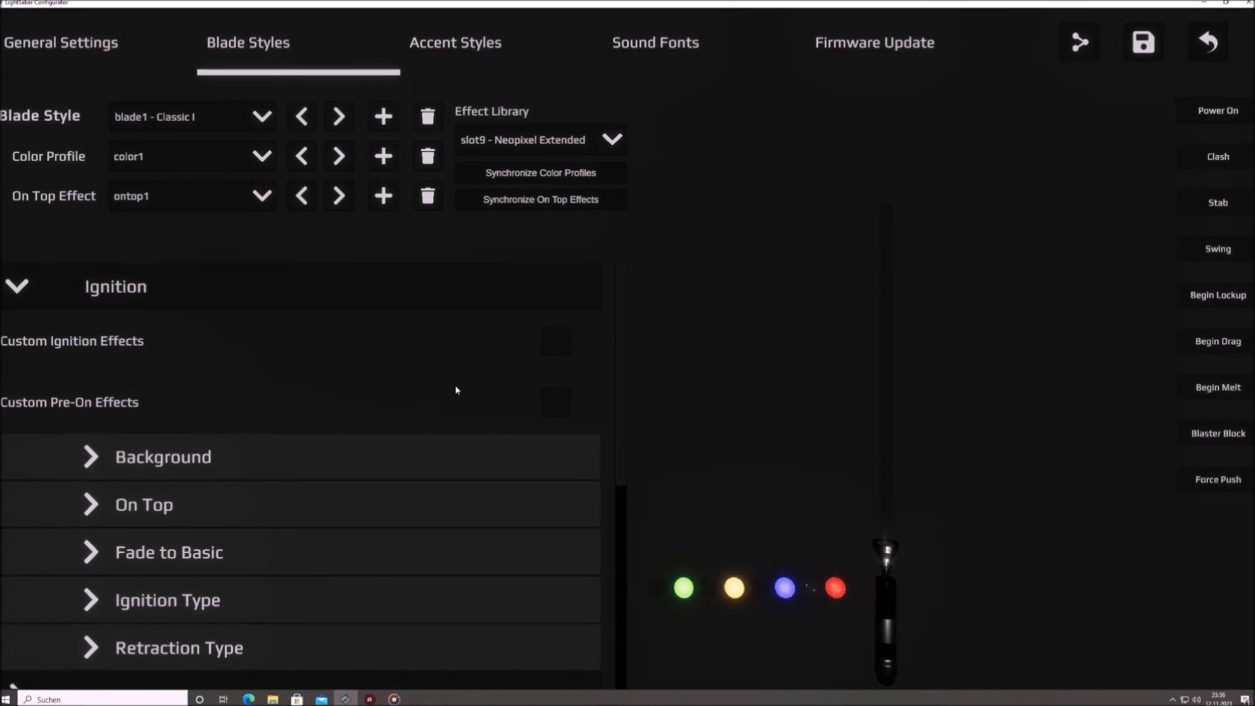
Step: Expand the Ignition Type settings within the Ignition section
scroll(421, 372, down, 3)
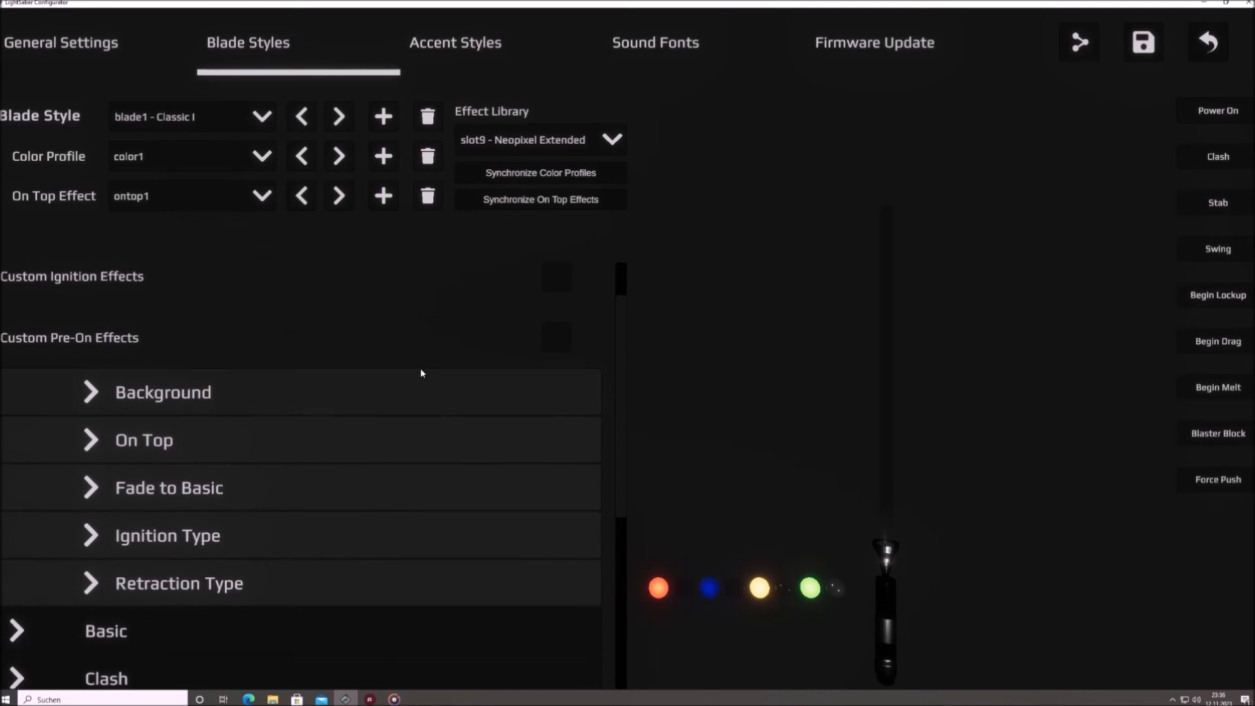
scroll(421, 372, down, 2)
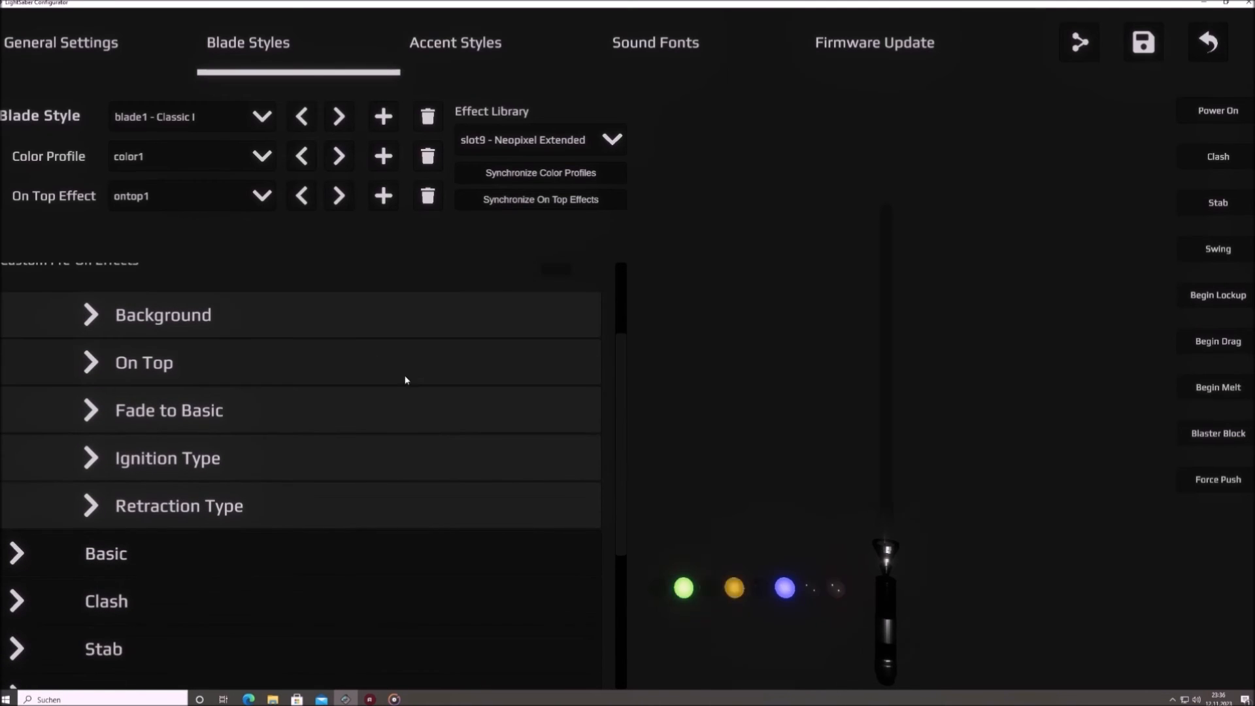
click(338, 451)
scroll(351, 391, down, 2)
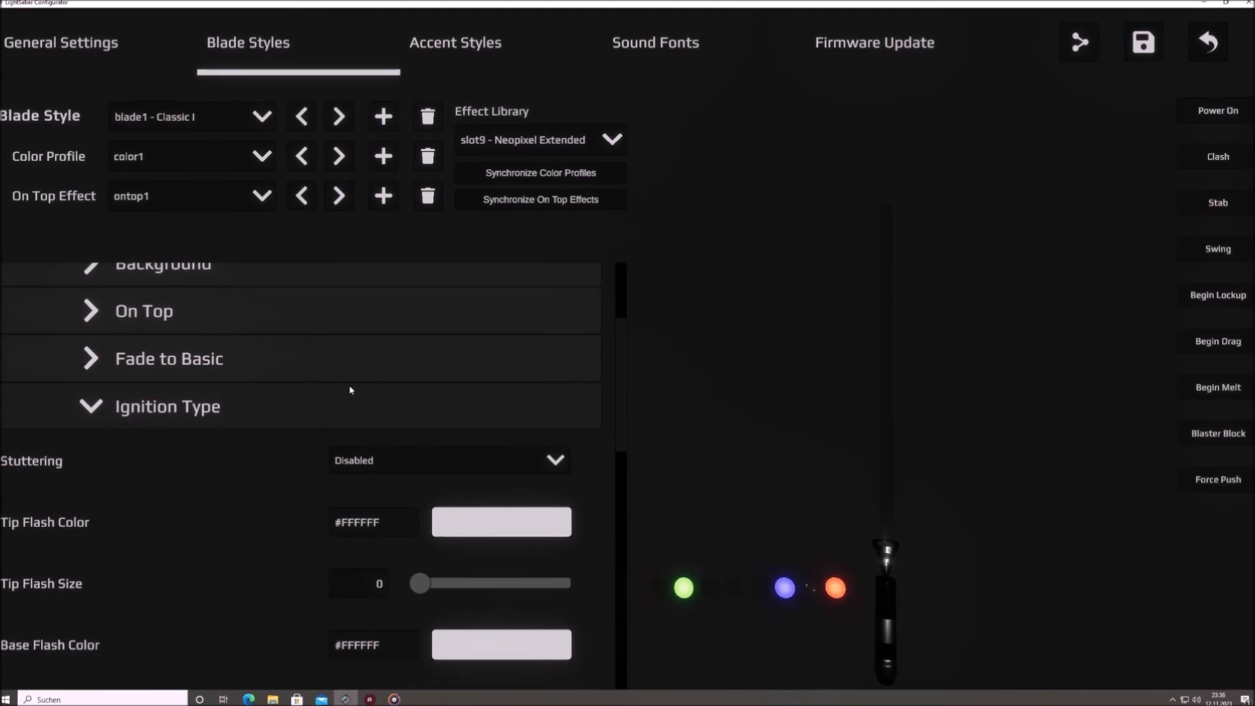
scroll(255, 372, down, 1)
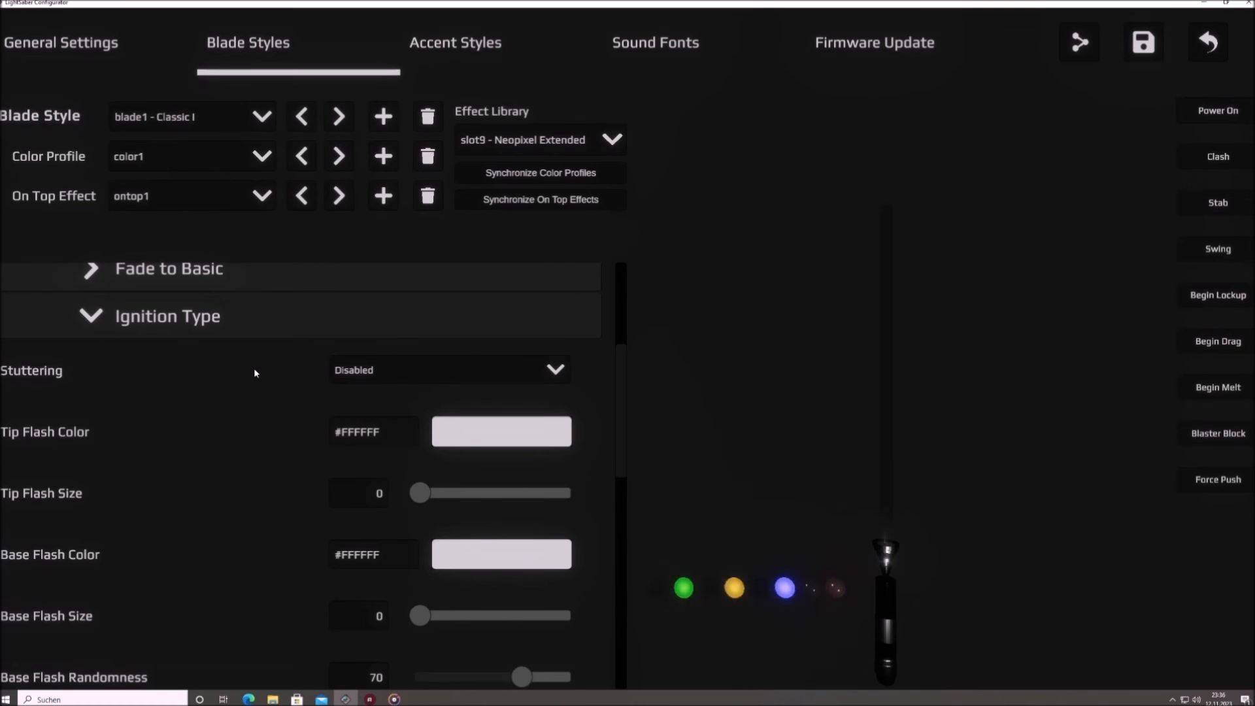
Step: Review the available Stuttering modes and preview the blade powering on and off with Stuttering Disabled
click(410, 372)
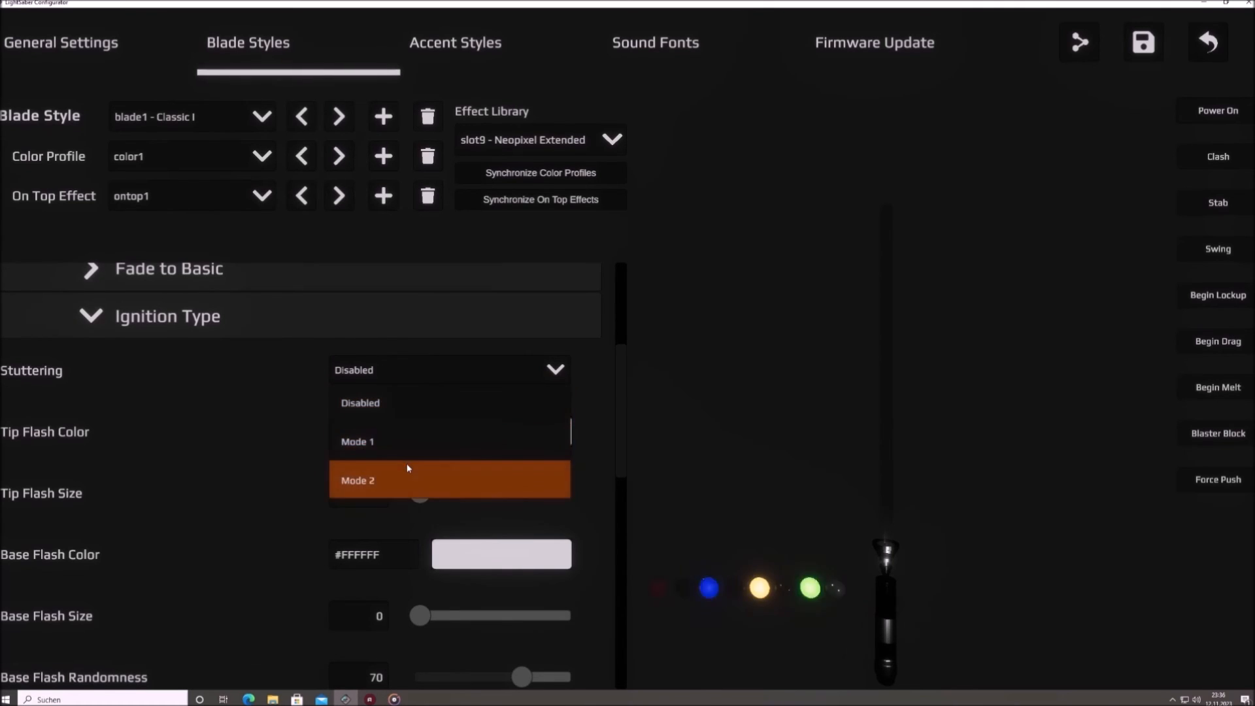
click(417, 370)
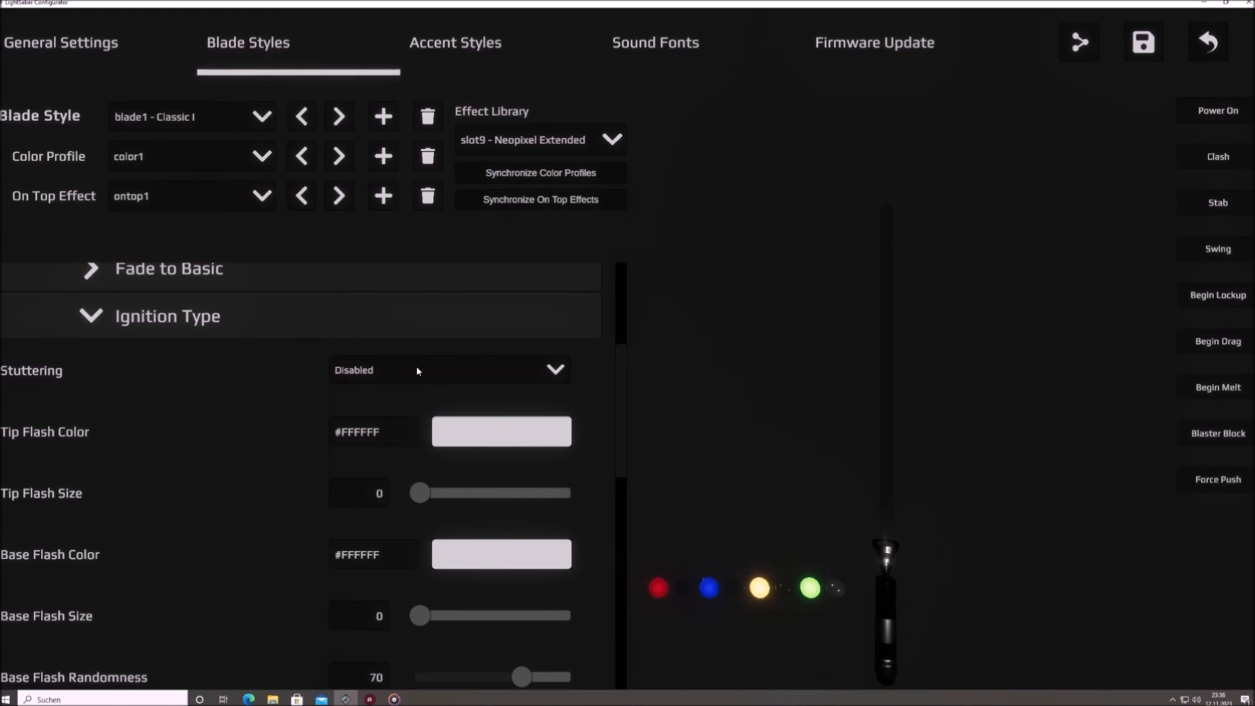
click(1183, 122)
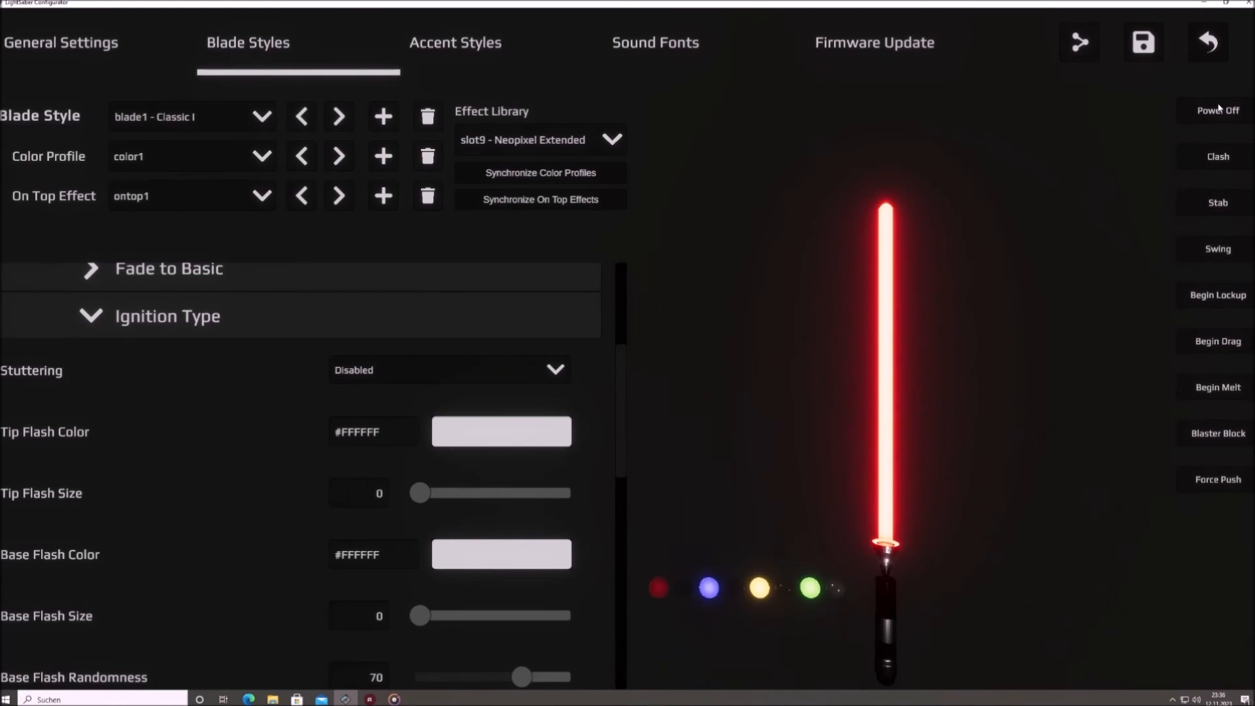
click(1182, 124)
Step: Set Stuttering to Mode 1 and preview the blade powering on and off
click(471, 370)
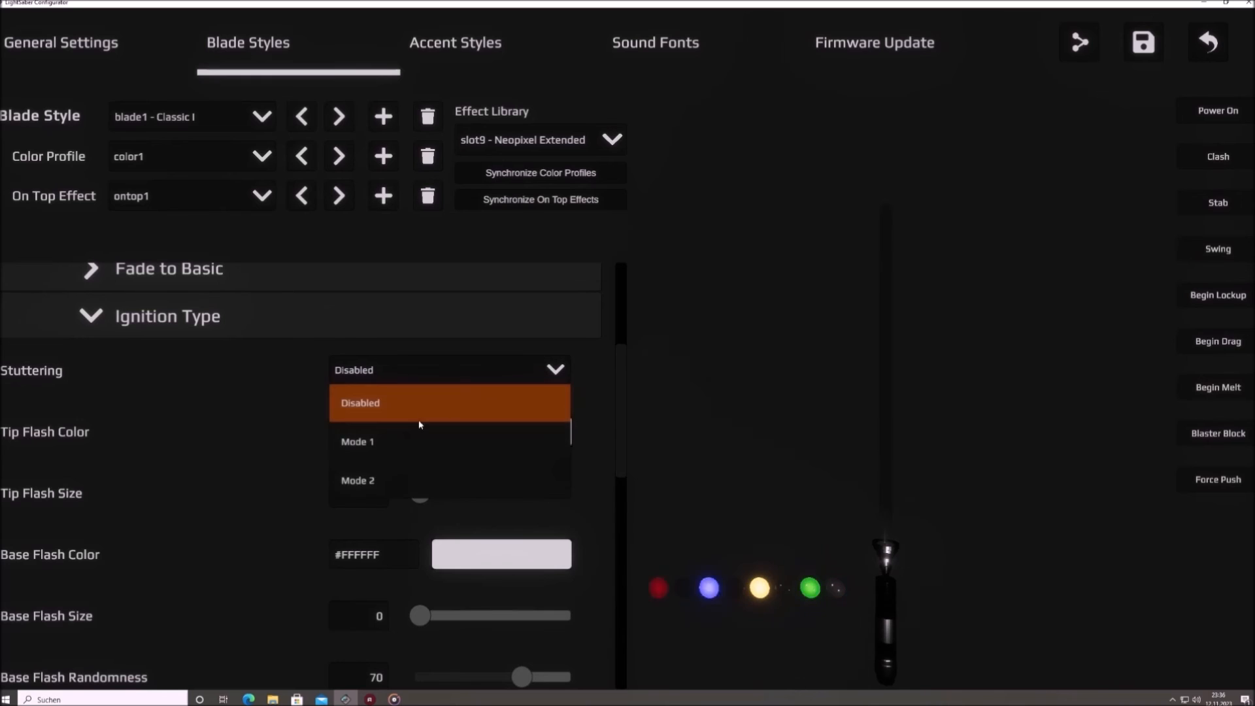
click(388, 449)
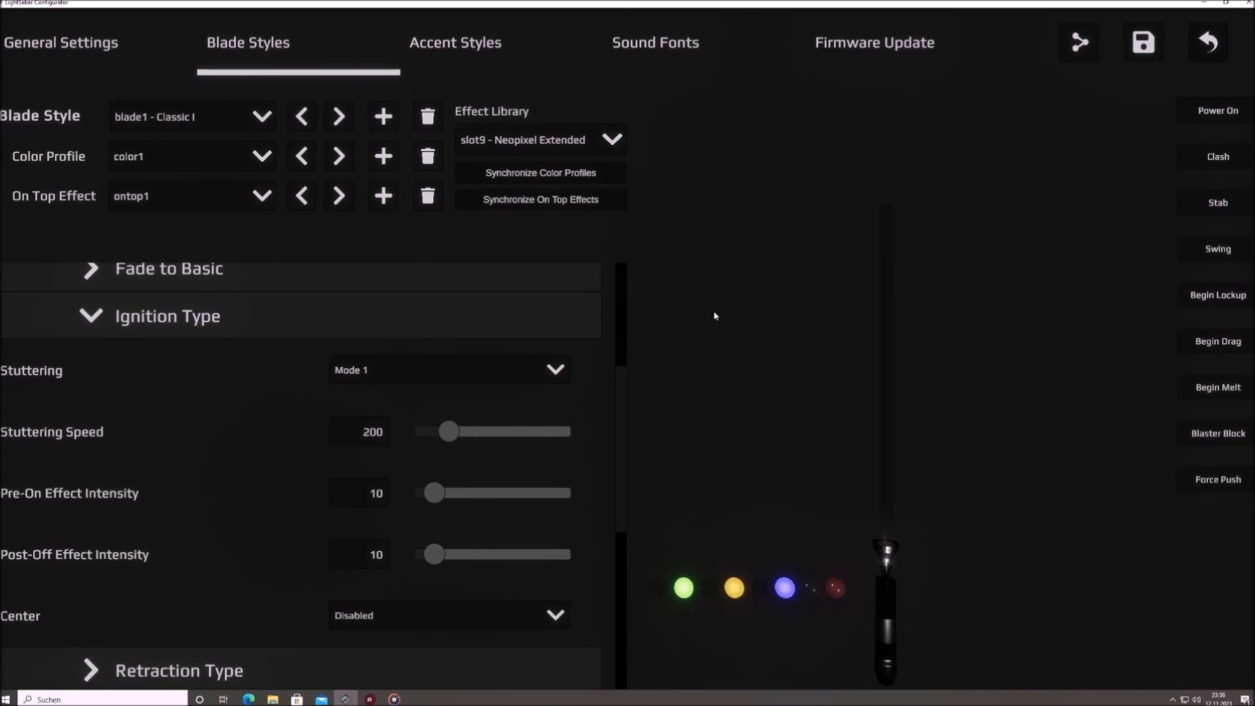
click(1219, 116)
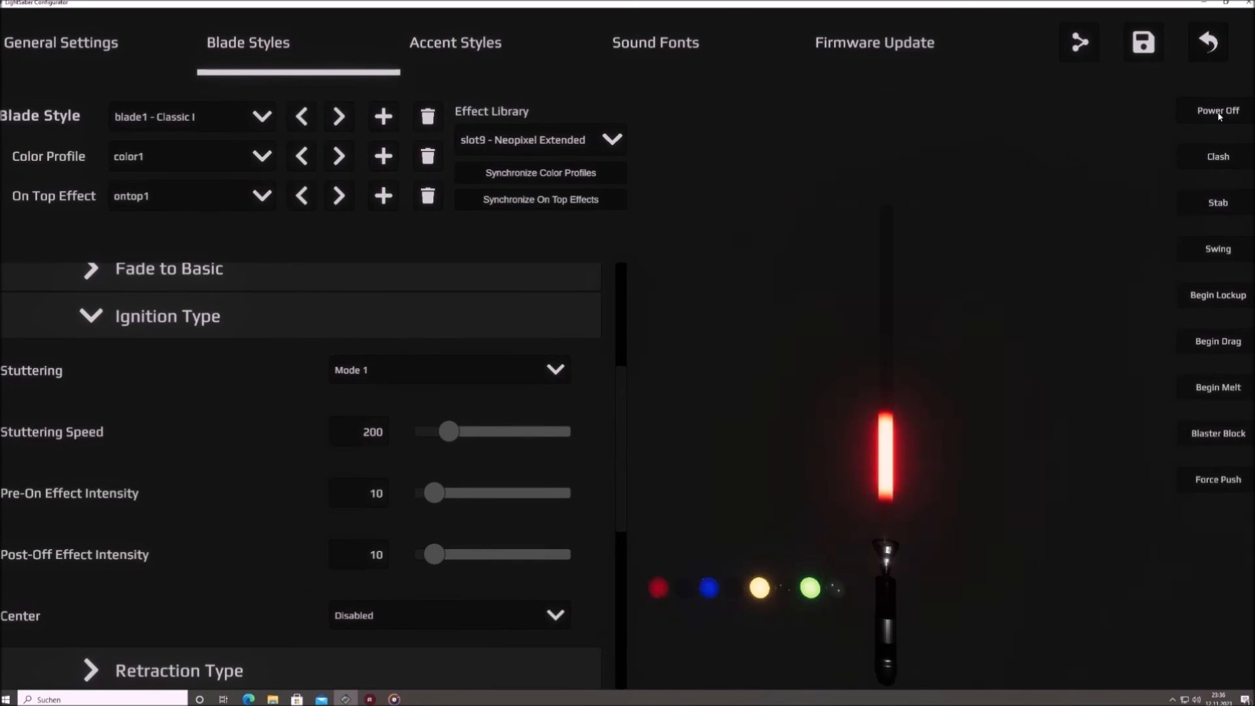
click(1219, 116)
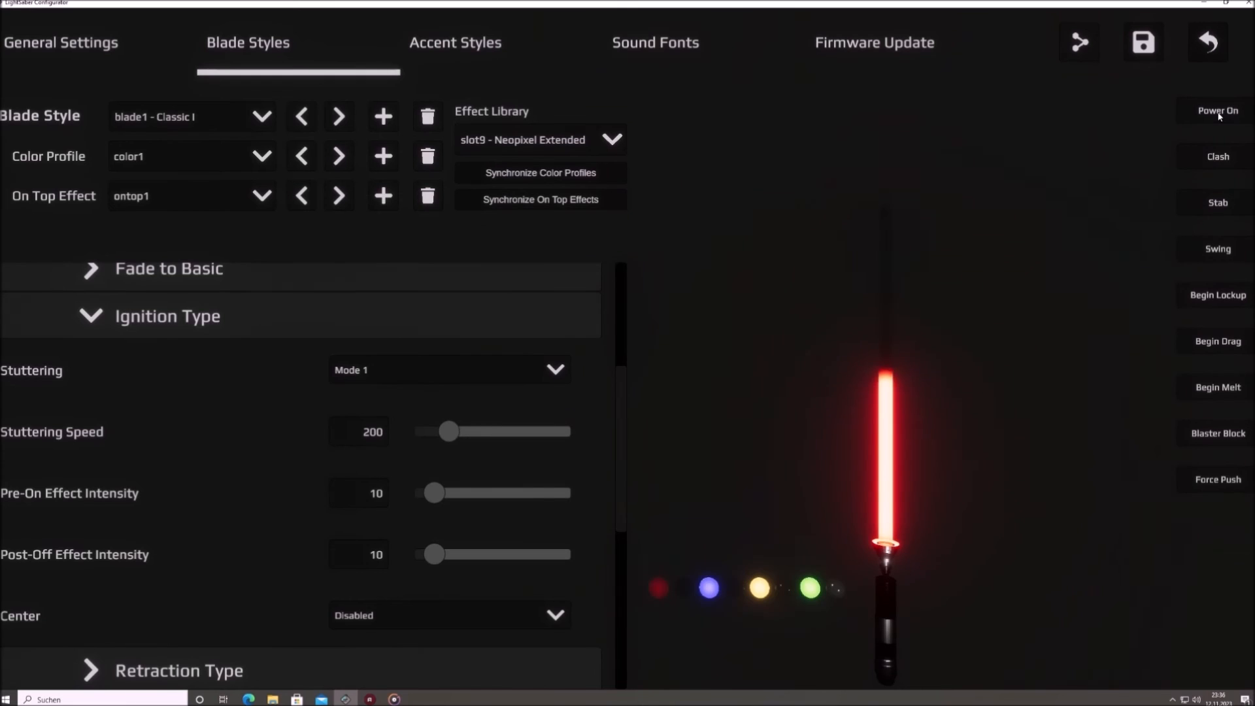
Step: Preview powering the blade on and off with Stuttering Mode 2, and return Stuttering to Disabled
click(555, 366)
click(393, 479)
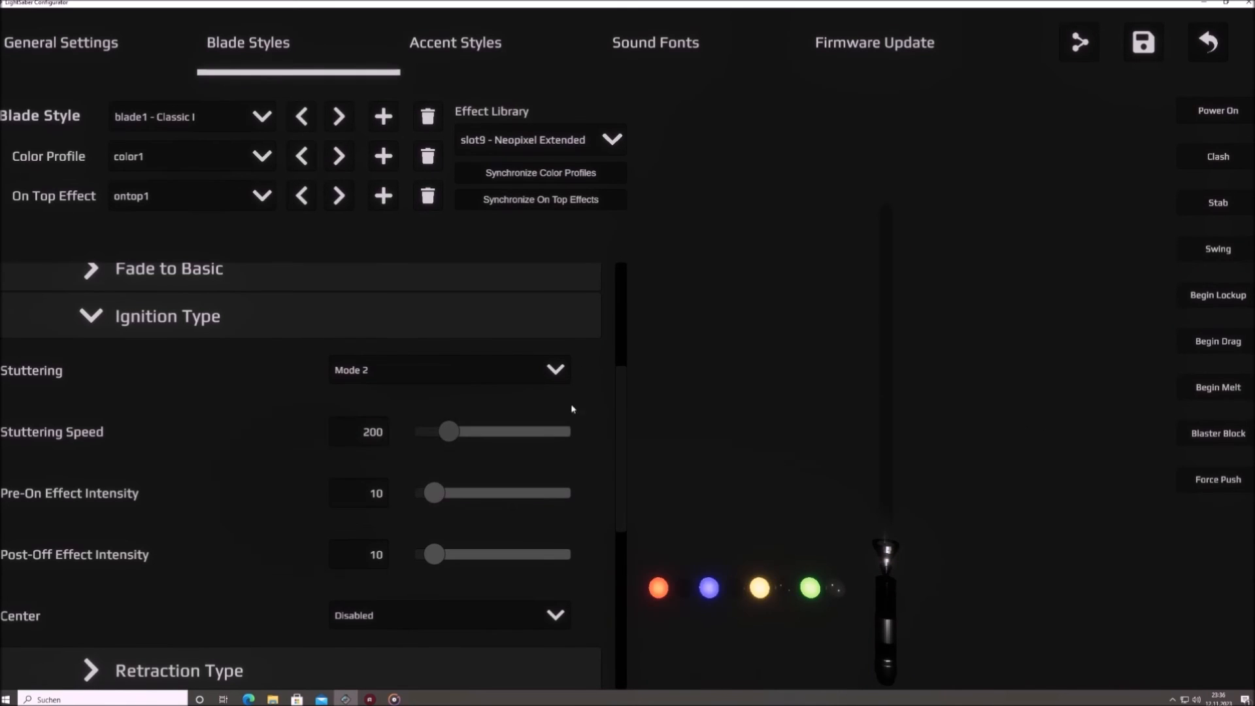
click(1211, 115)
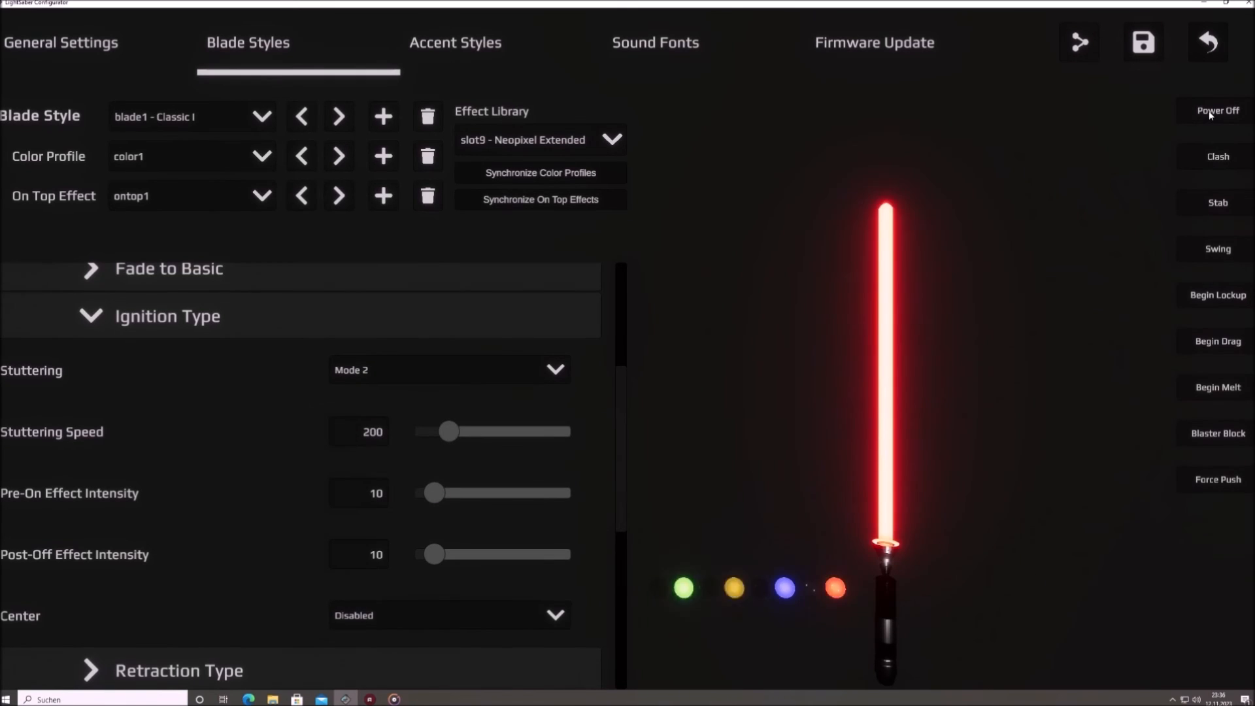
click(1210, 114)
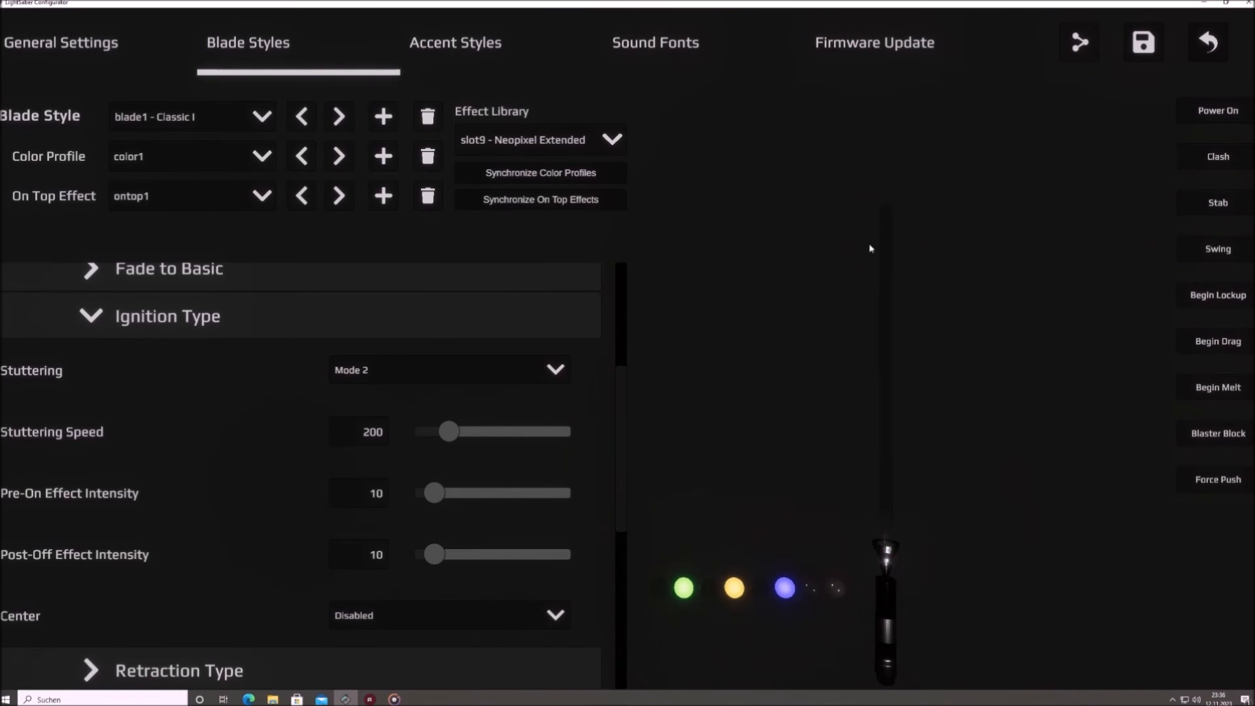
click(384, 381)
click(381, 401)
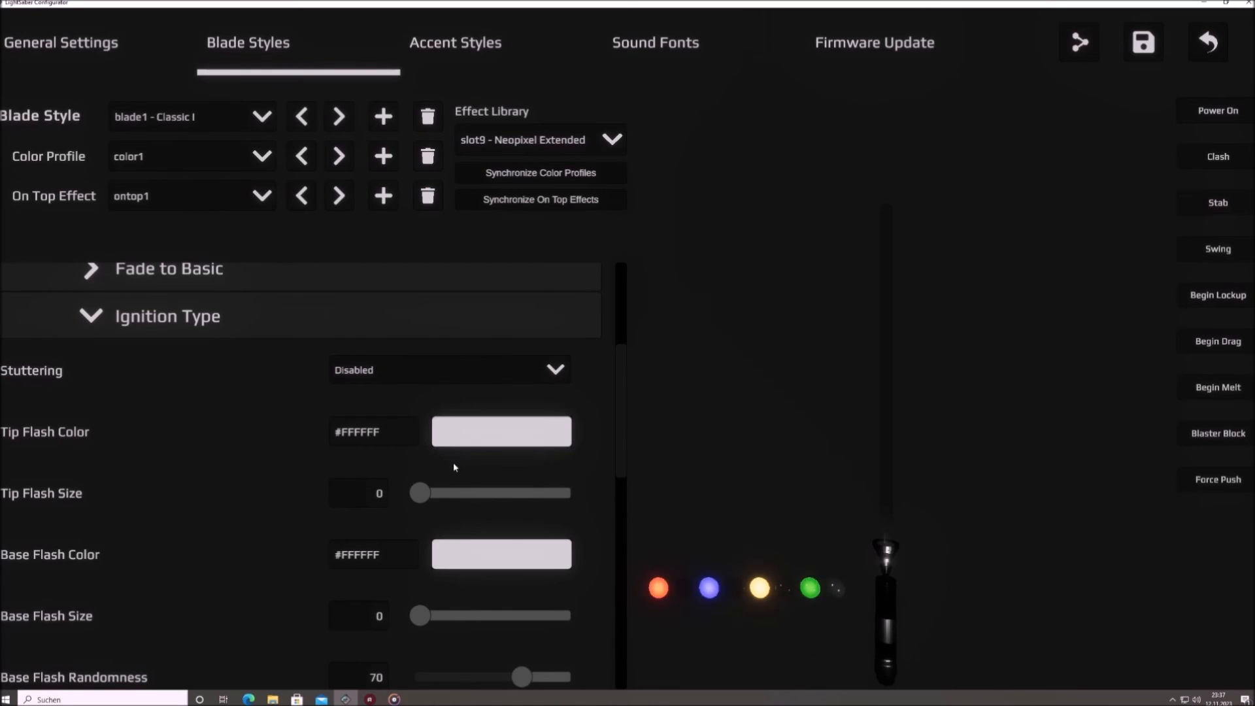
Step: Preview powering the blade on and off with Tip Flash Size 6 and 12, and reset the size to 0
drag(420, 493, 437, 493)
click(1224, 110)
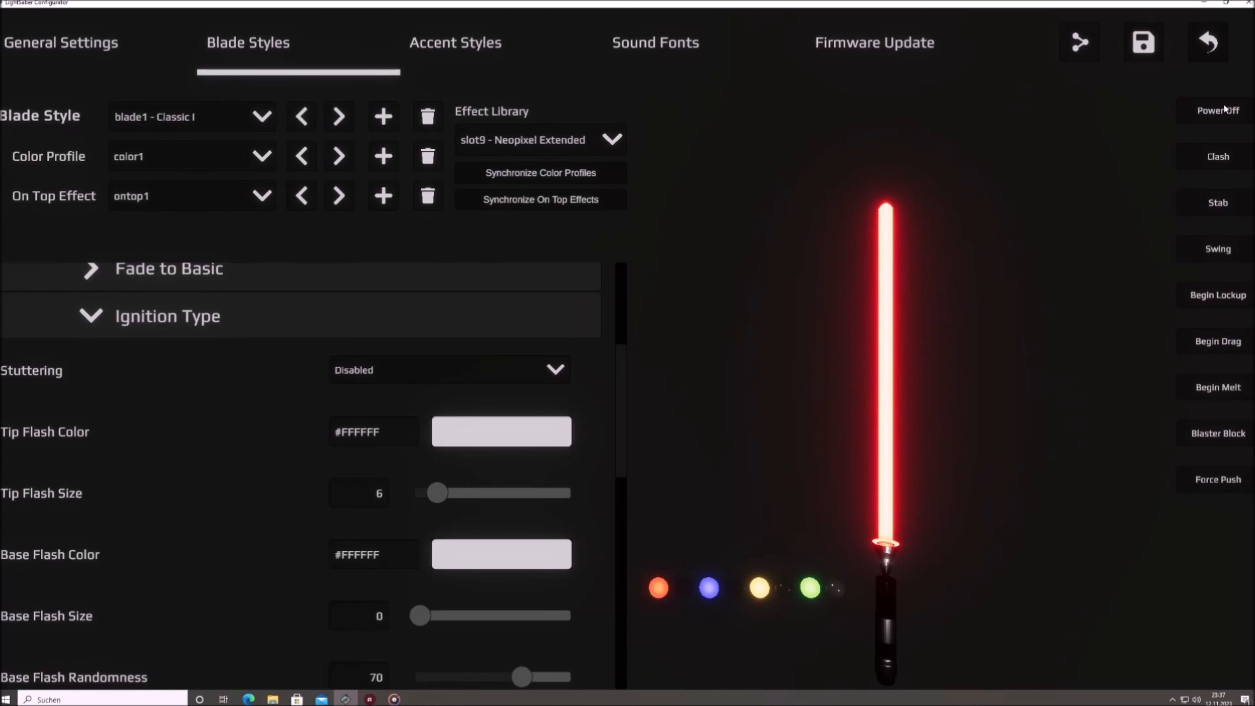
click(1224, 110)
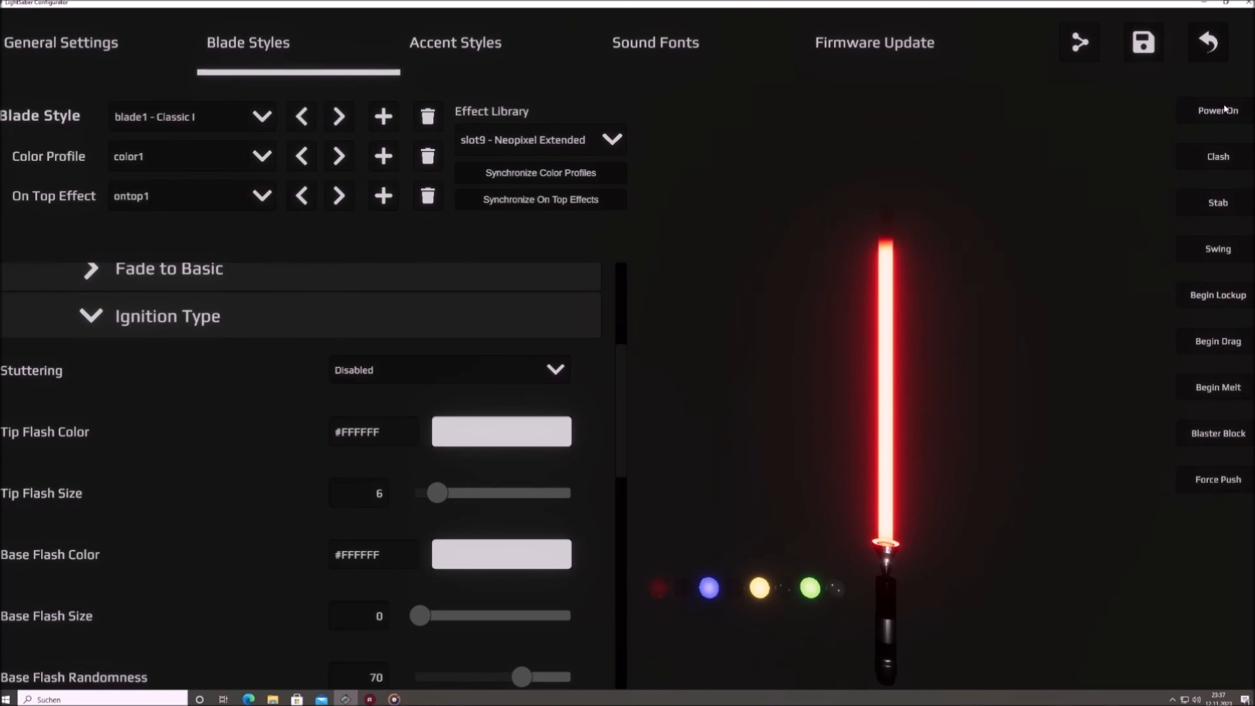
drag(439, 493, 458, 493)
click(1201, 116)
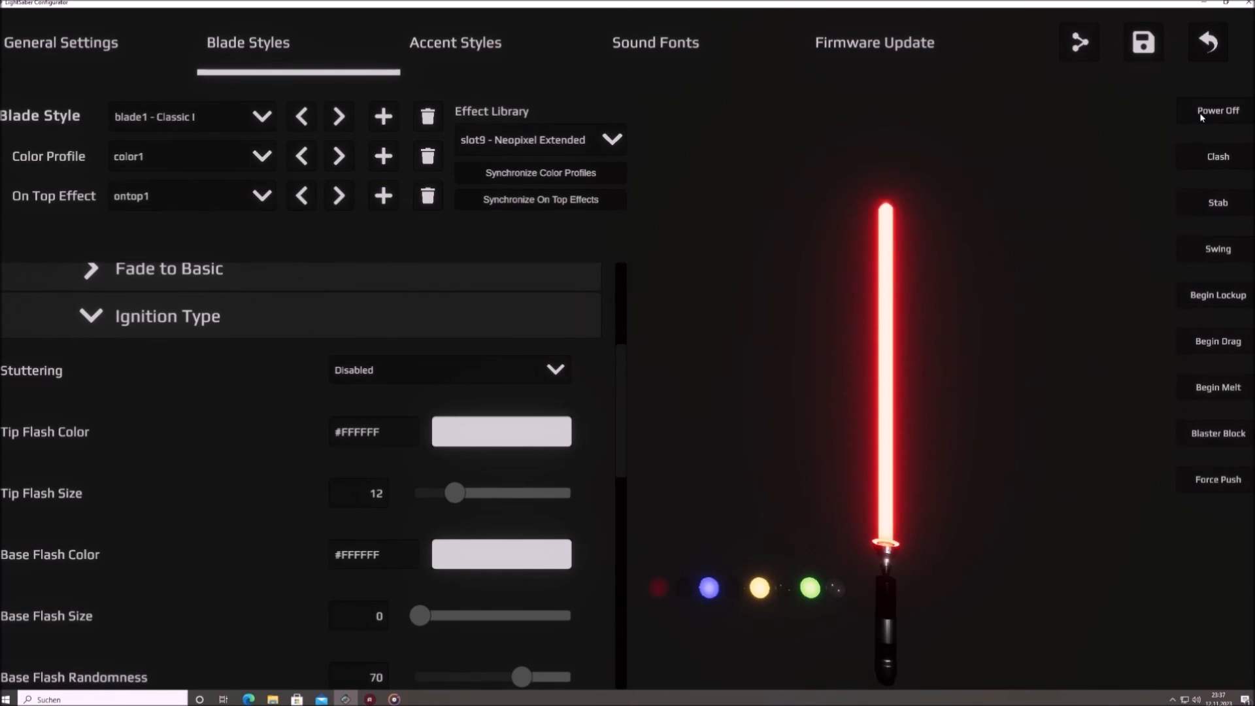
click(1201, 117)
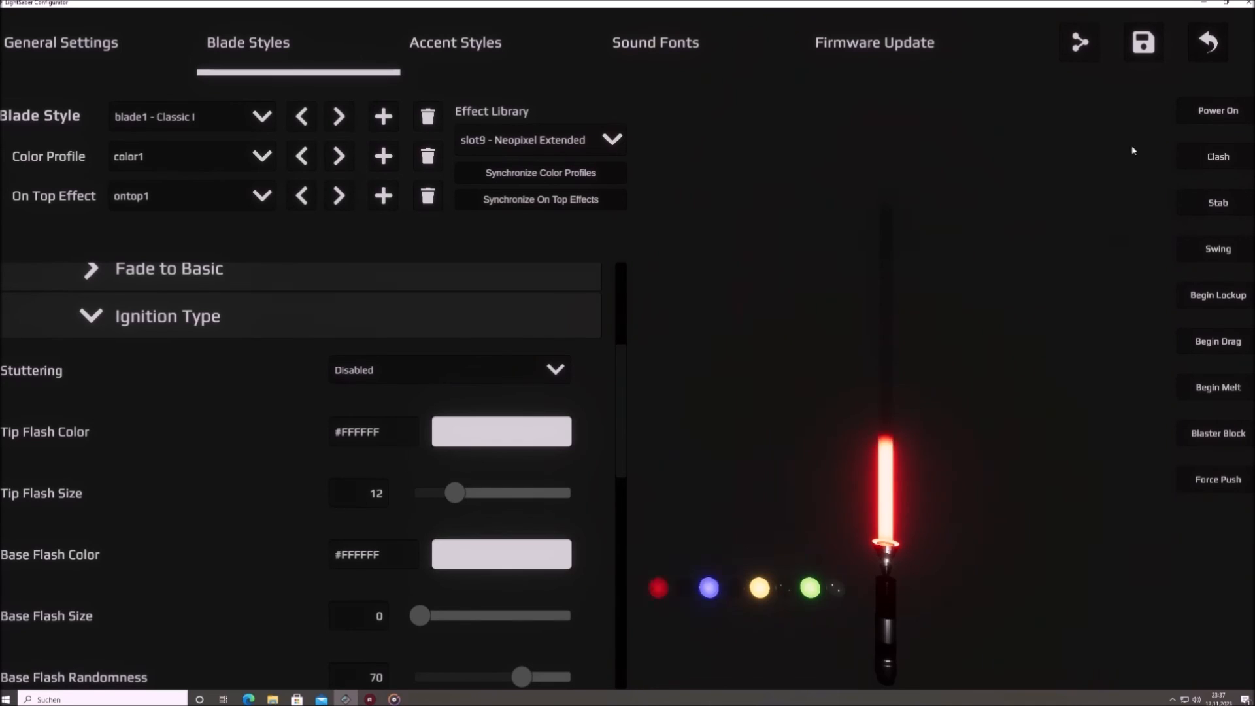
drag(446, 493, 407, 493)
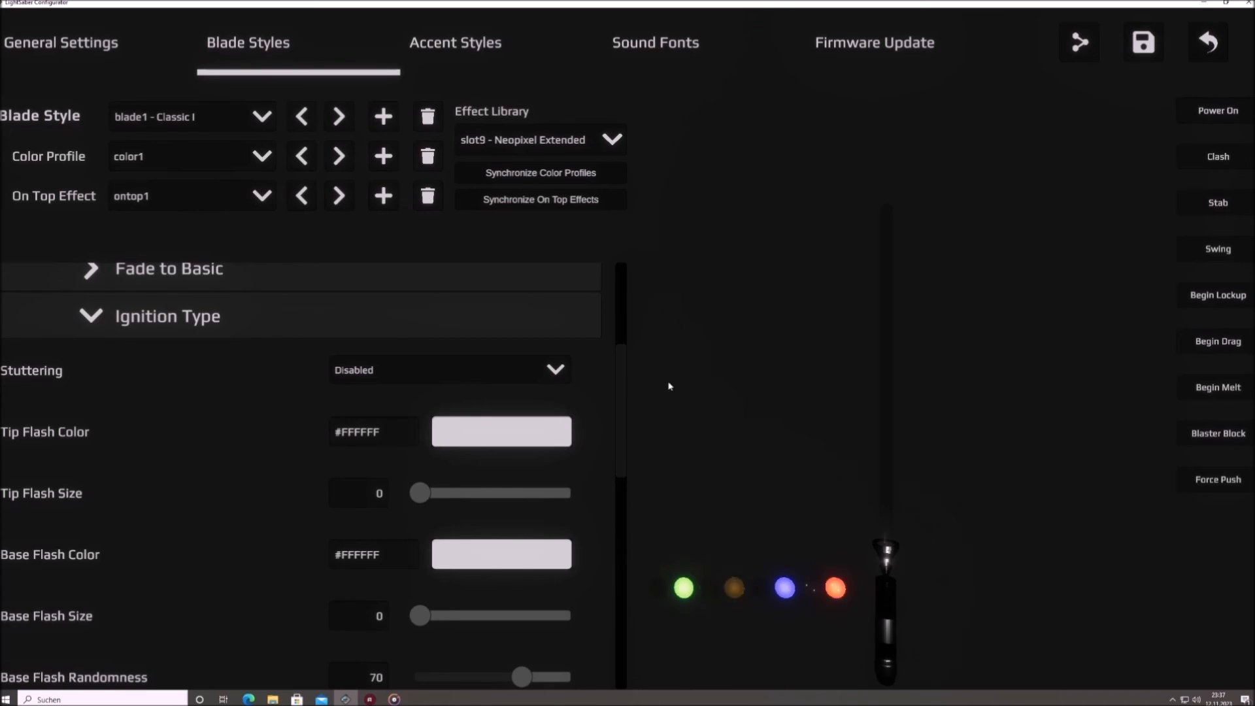
Step: Set the Ignition Type's Base Flash Size to 12 and preview powering the blade on and off twice
scroll(565, 399, down, 1)
scroll(565, 400, down, 1)
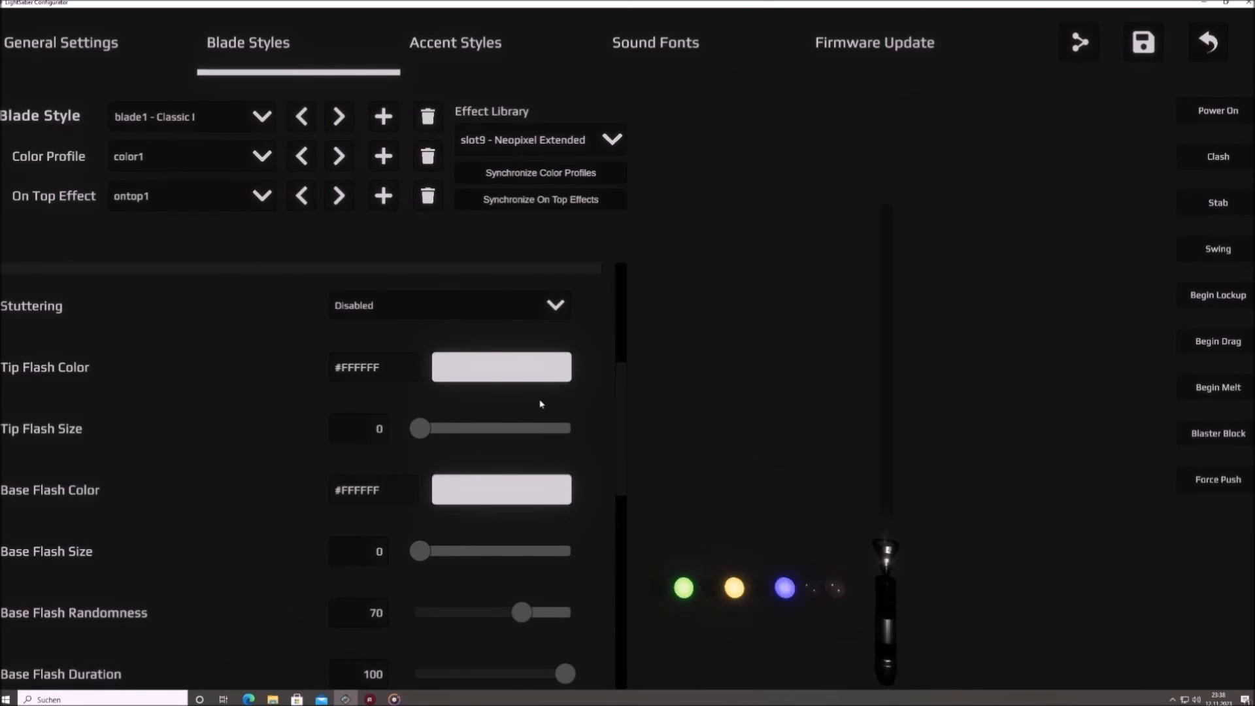
scroll(553, 409, down, 2)
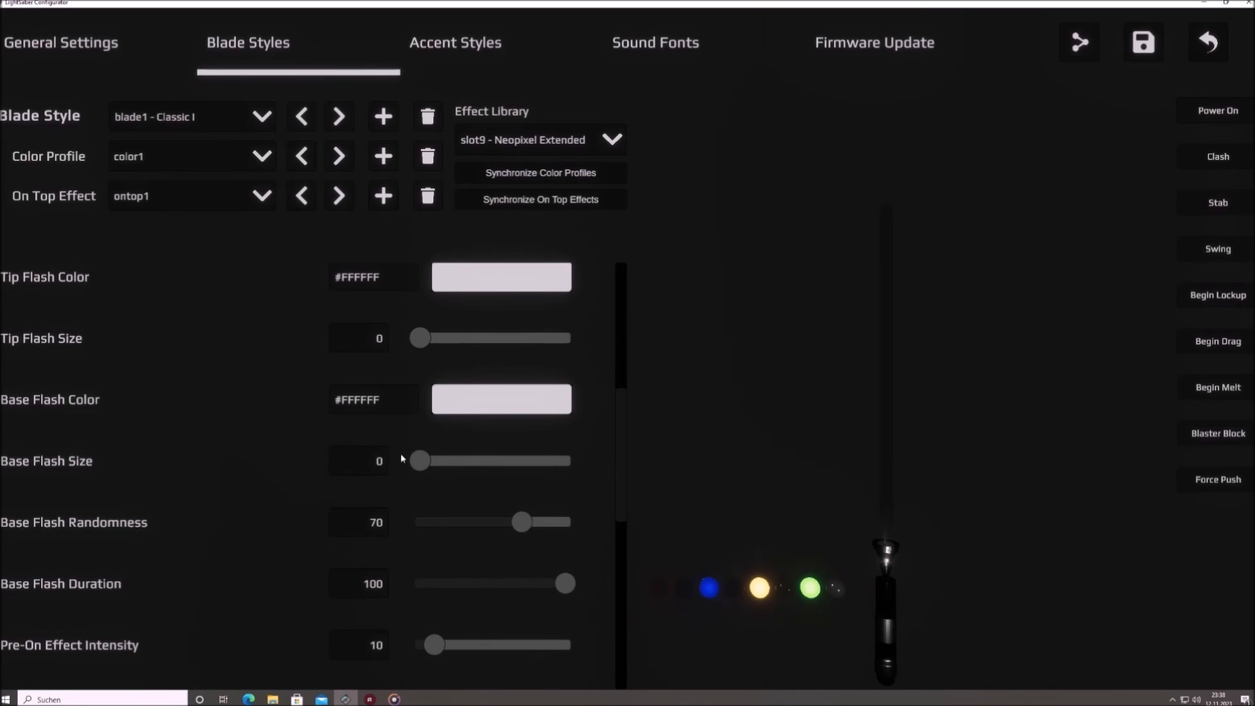
drag(415, 461, 454, 461)
click(1212, 112)
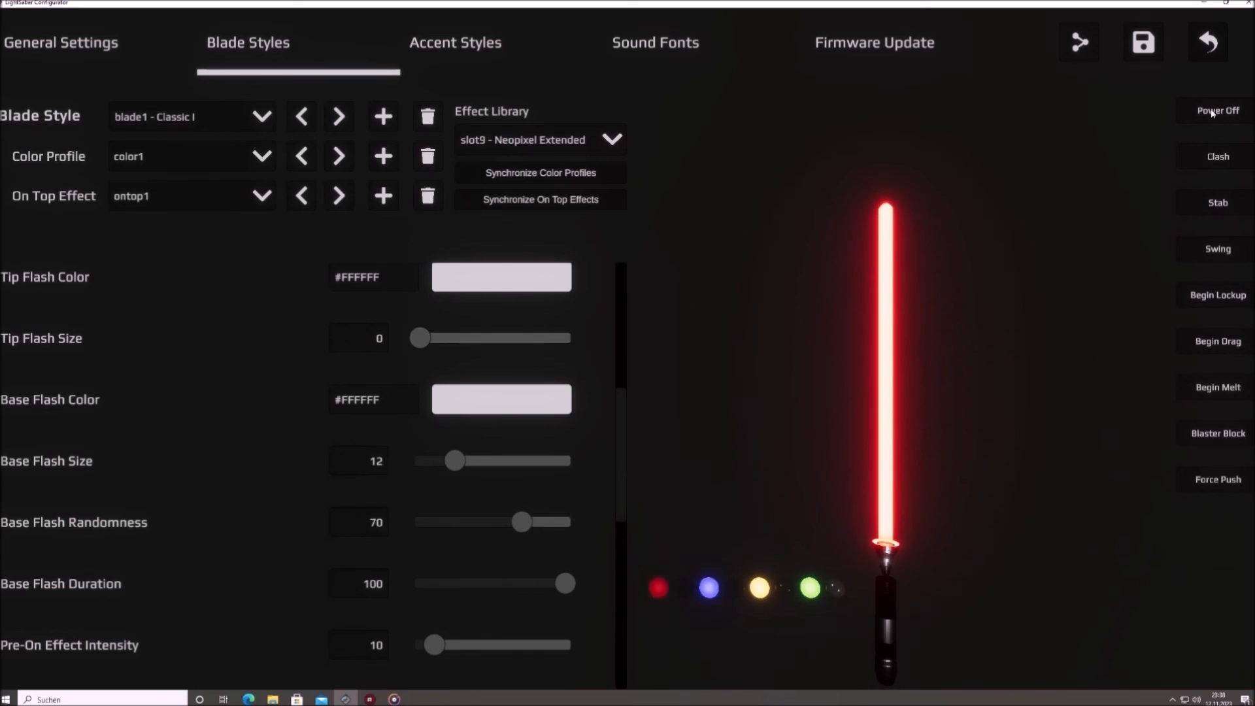
click(1213, 112)
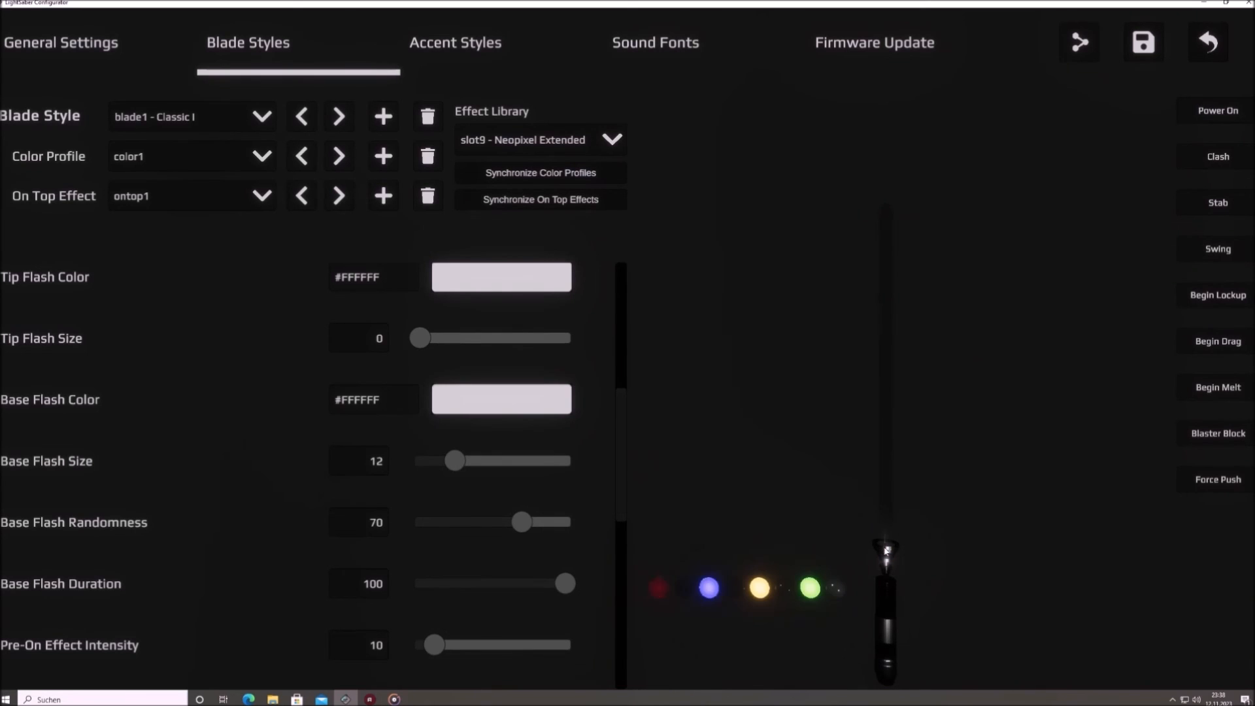
click(1206, 108)
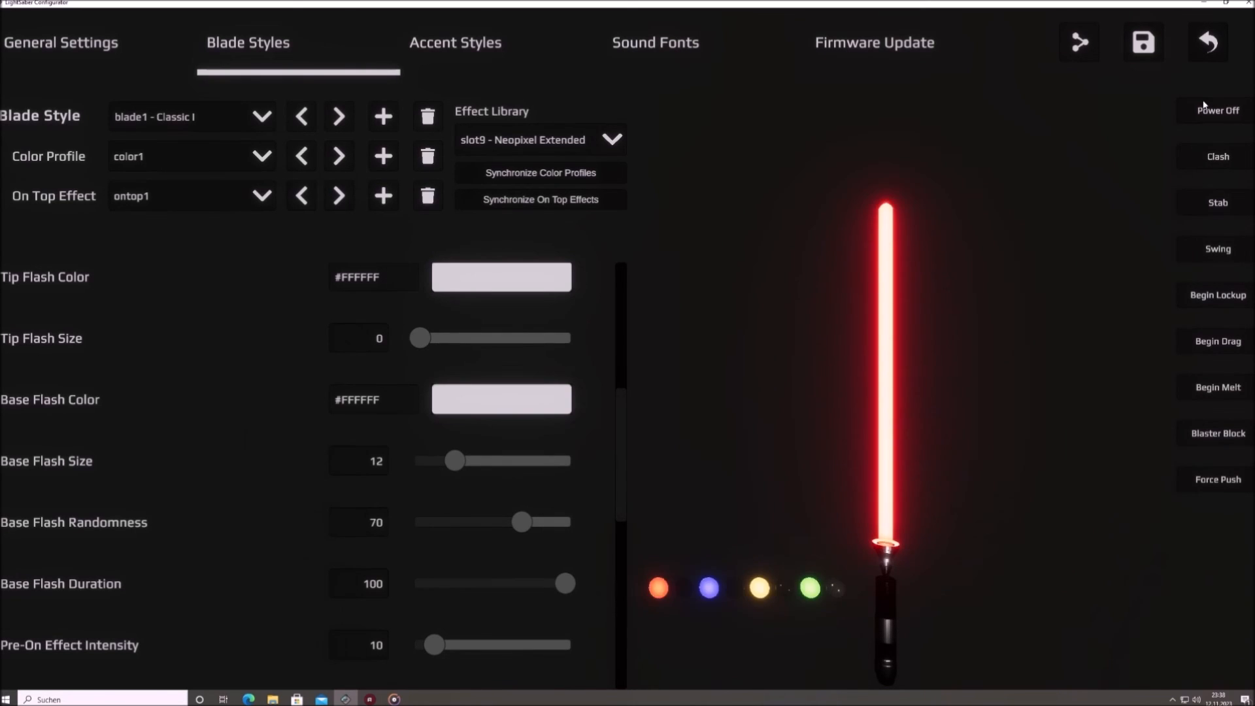
click(1205, 106)
Step: Preview powering the blade on and off with Base Flash Size 34 and with Base Flash Size 50
drag(451, 466, 519, 462)
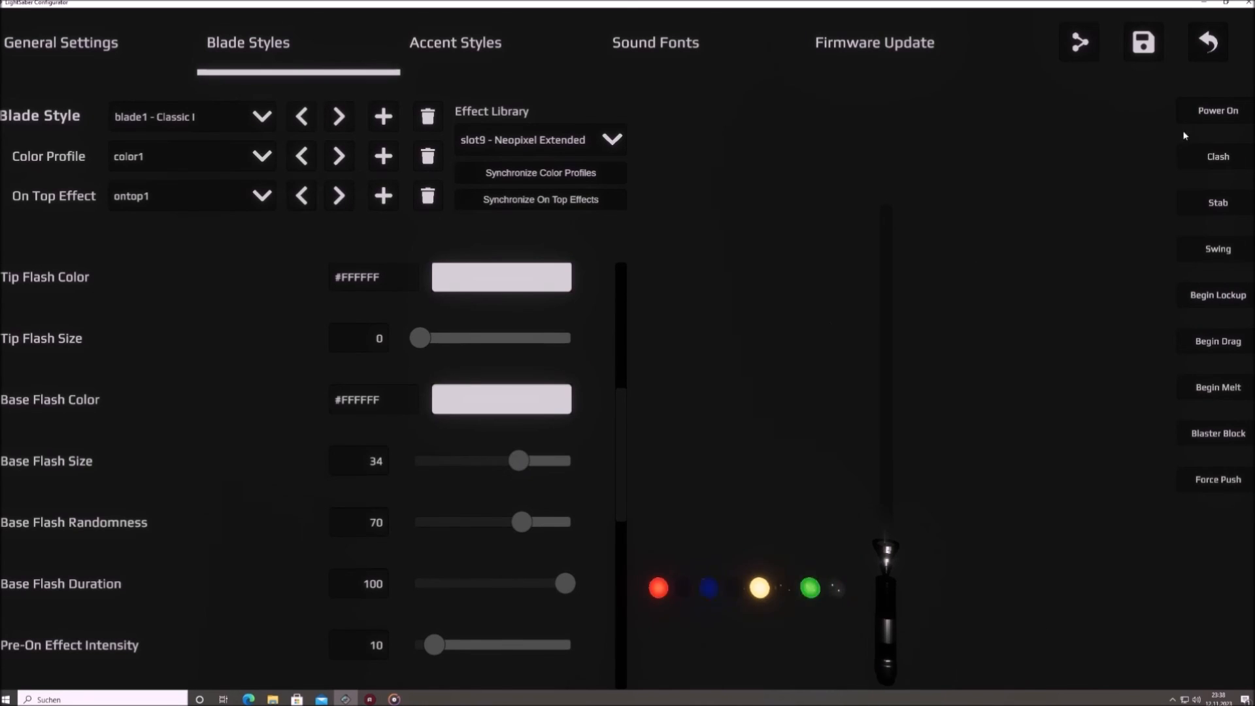
click(1216, 112)
click(1216, 112)
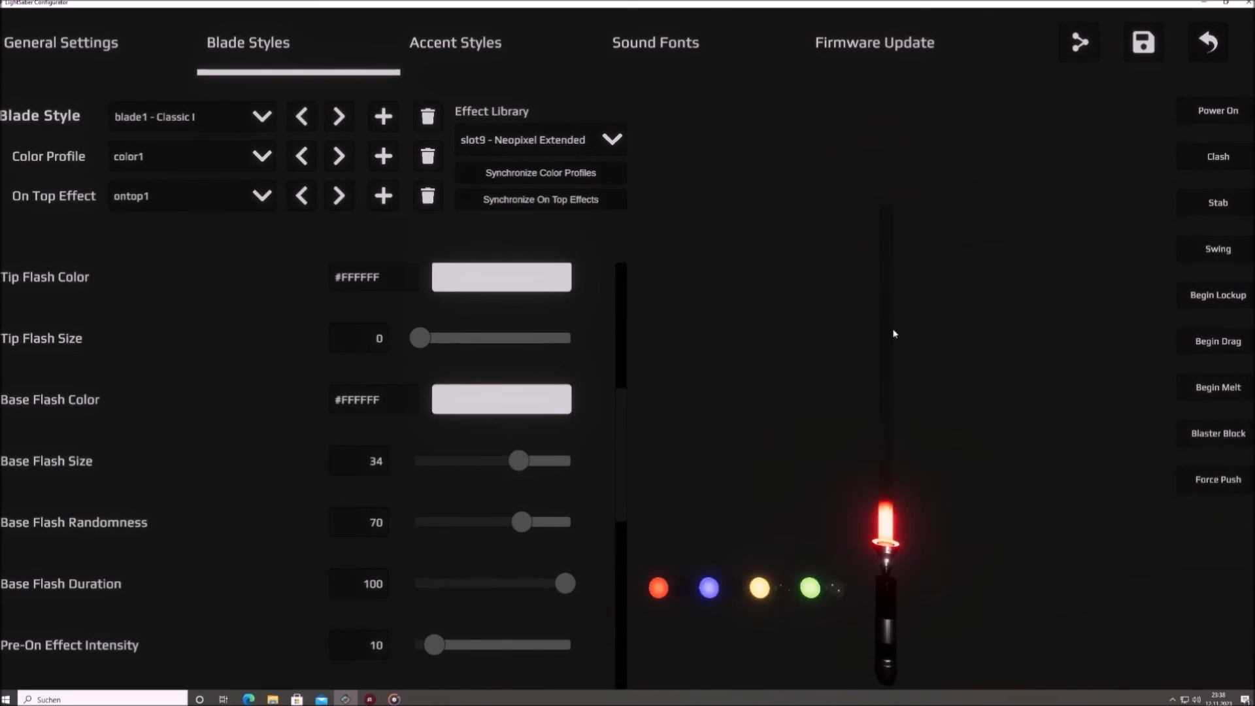
drag(516, 462, 659, 465)
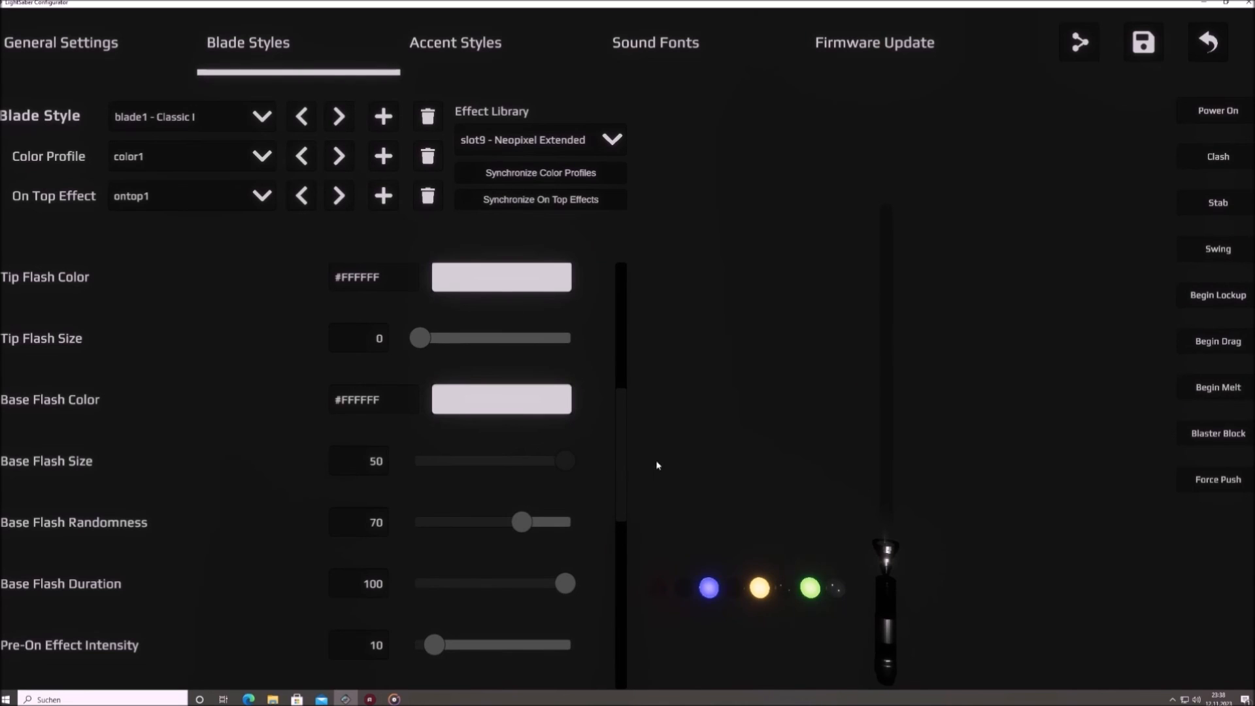
click(1219, 109)
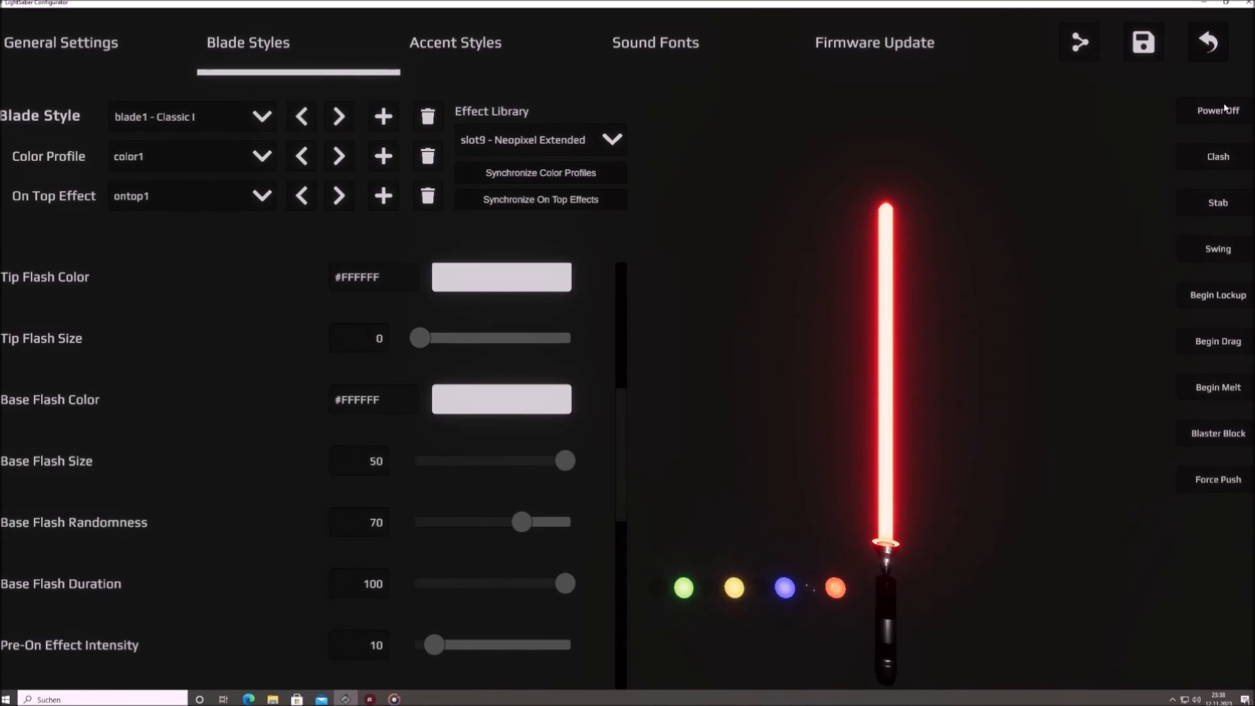
click(1225, 109)
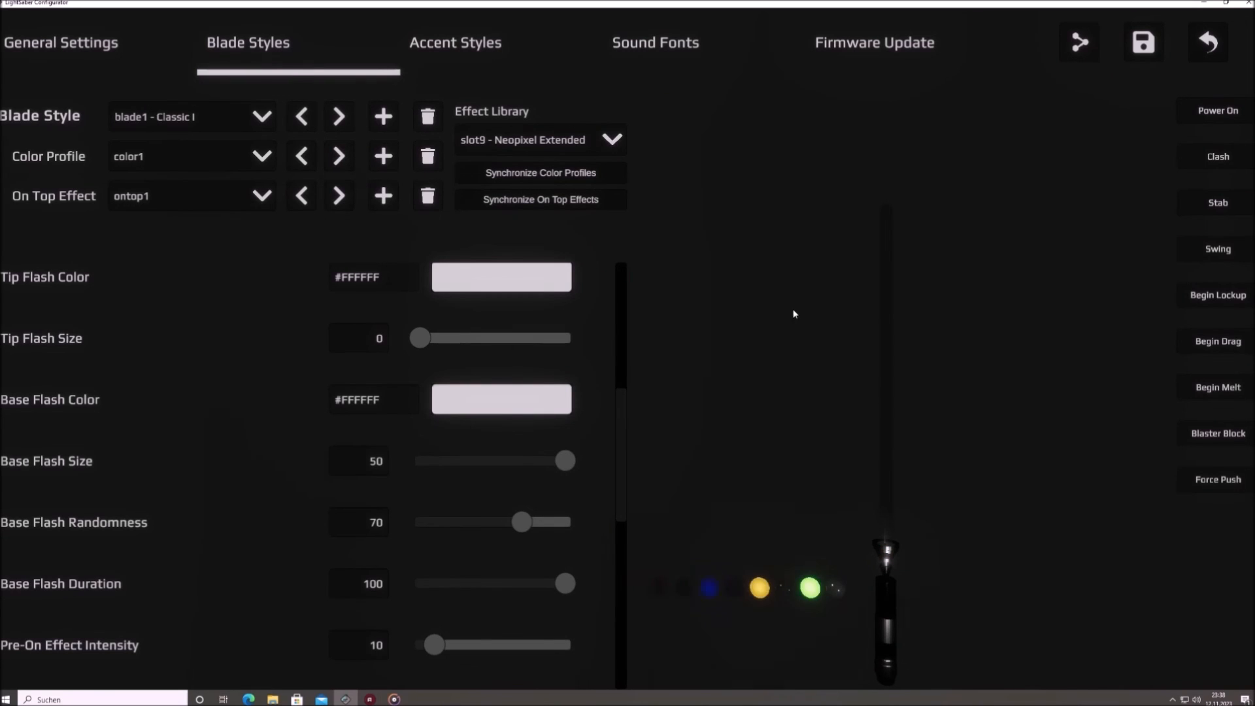
Step: Review the remaining Ignition Type settings, collapse that section and expand the Retraction Type settings
scroll(602, 401, down, 1)
scroll(602, 396, down, 1)
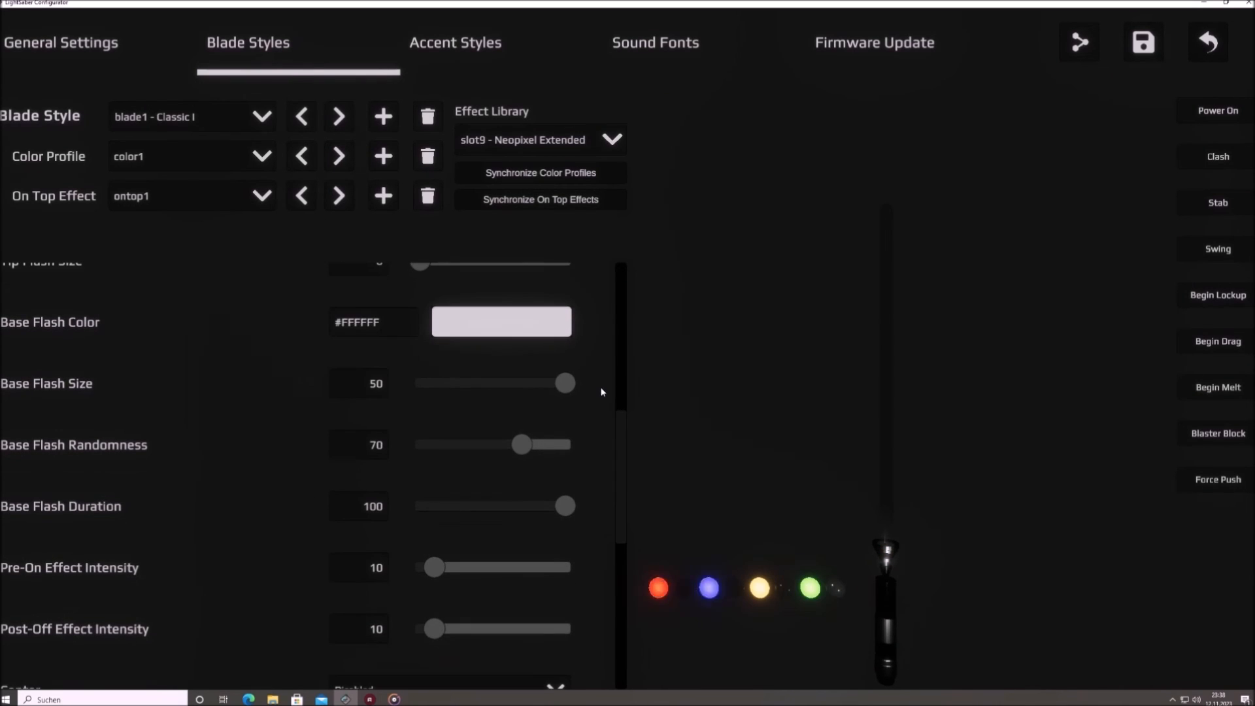
scroll(602, 392, down, 1)
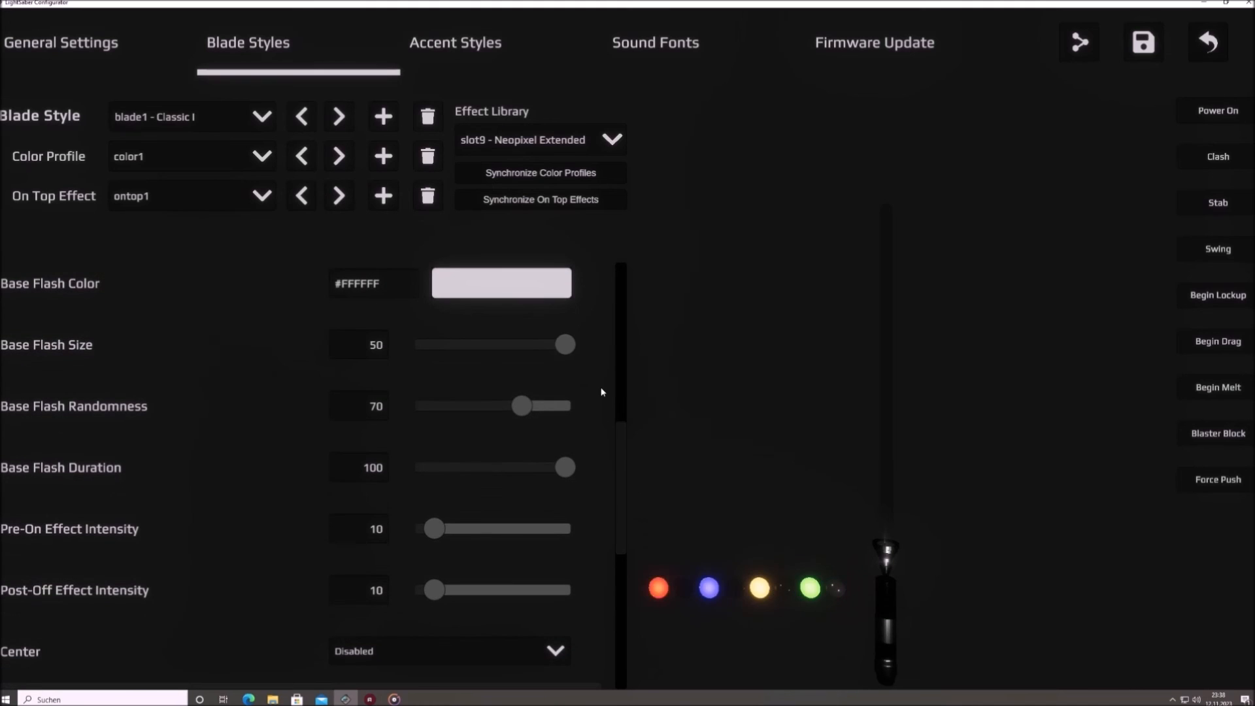
scroll(602, 387, up, 2)
scroll(602, 387, up, 5)
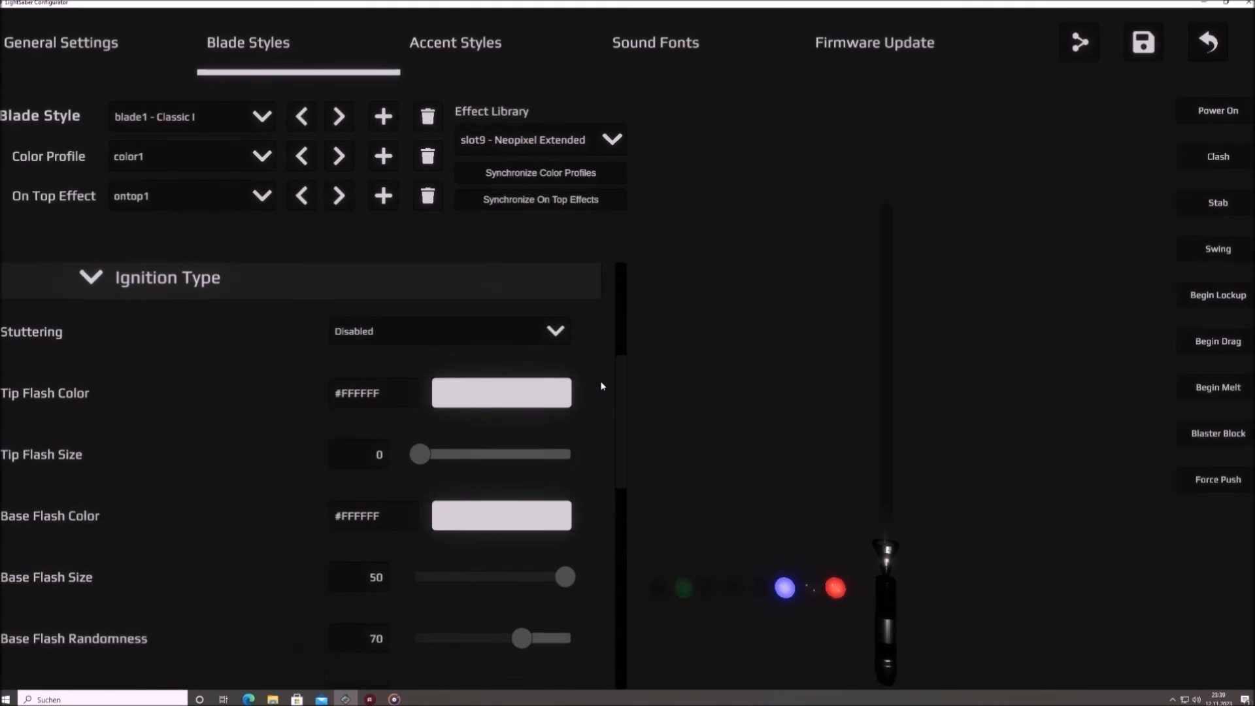
click(446, 347)
click(421, 395)
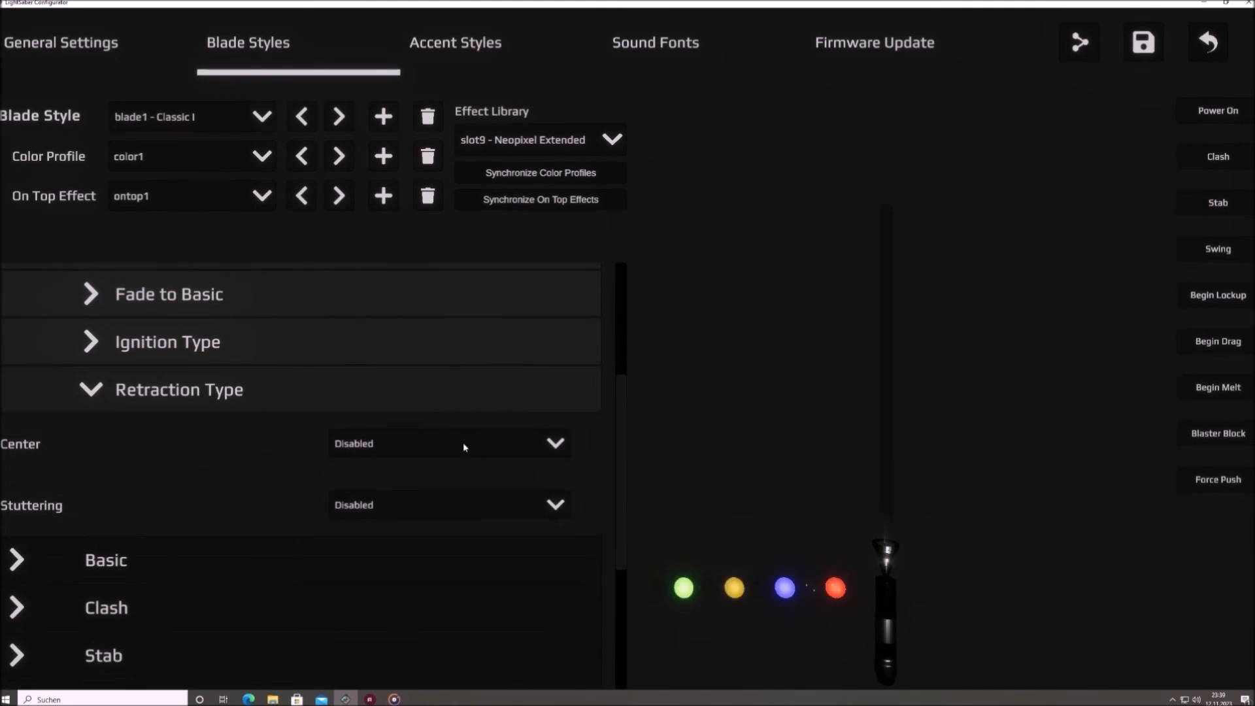
scroll(386, 465, down, 1)
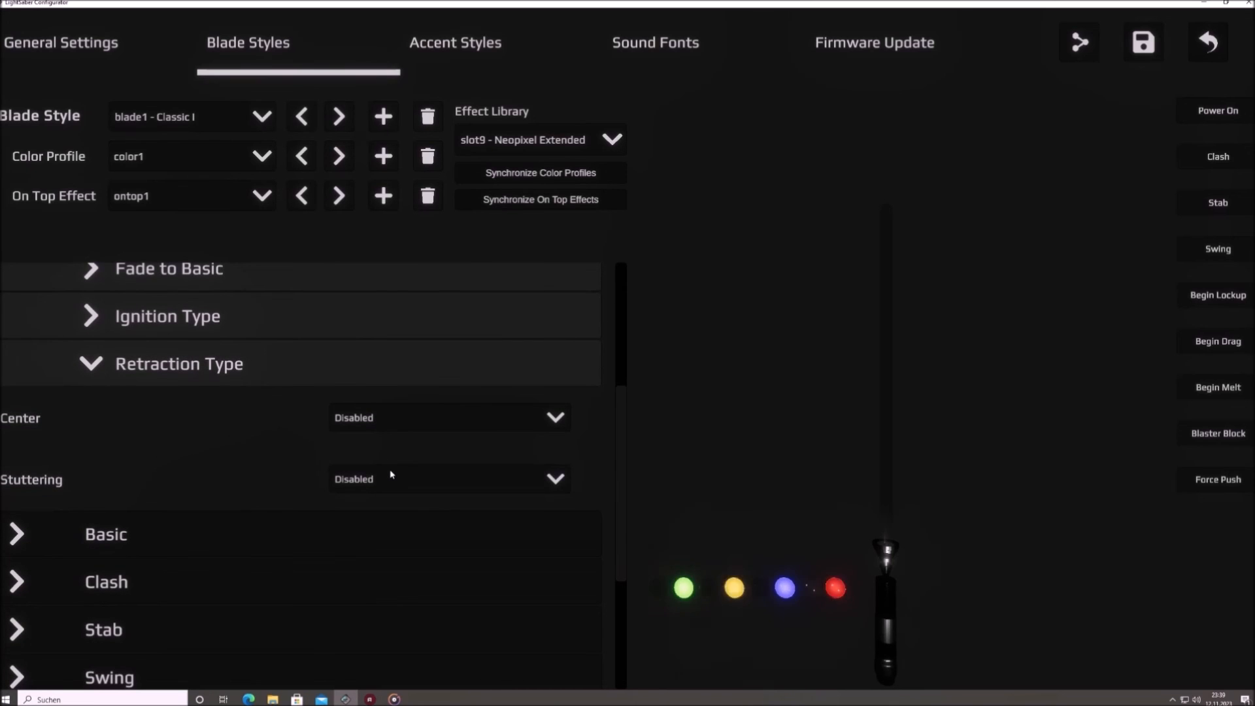
Step: Set the Retraction Type's Stuttering to Mode 1 and preview powering the blade on and off
click(392, 476)
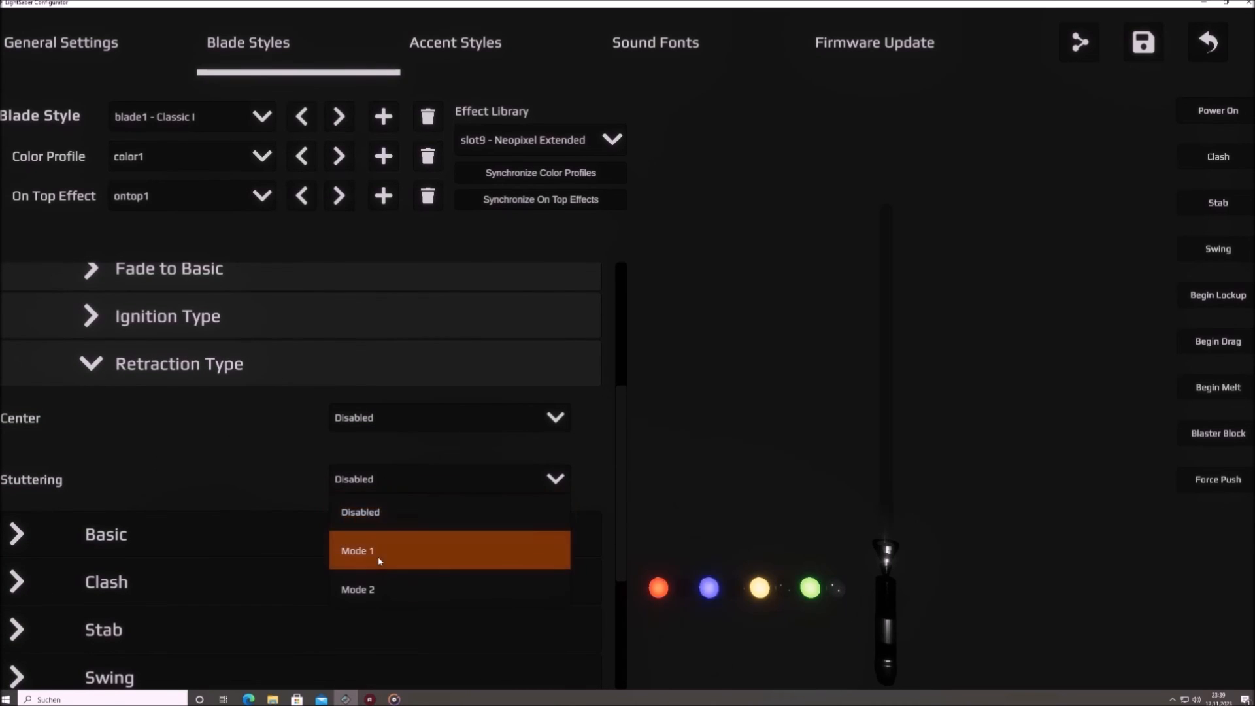
click(356, 553)
click(1223, 108)
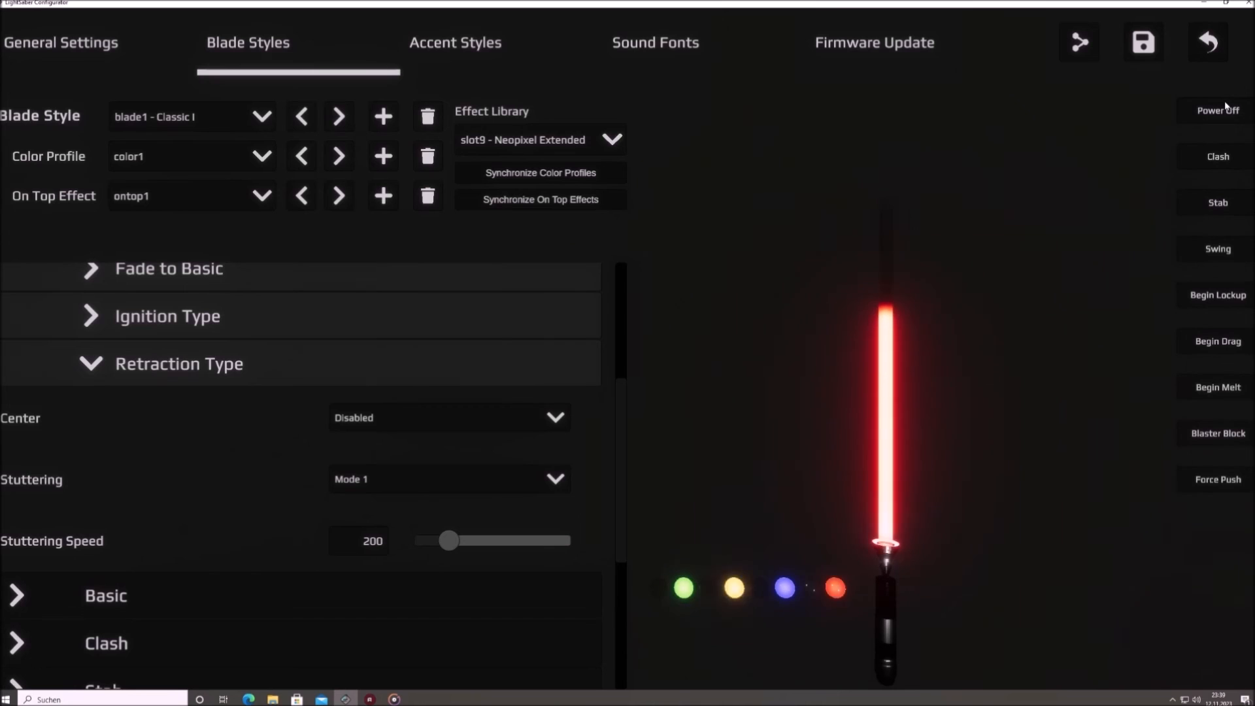
click(1223, 109)
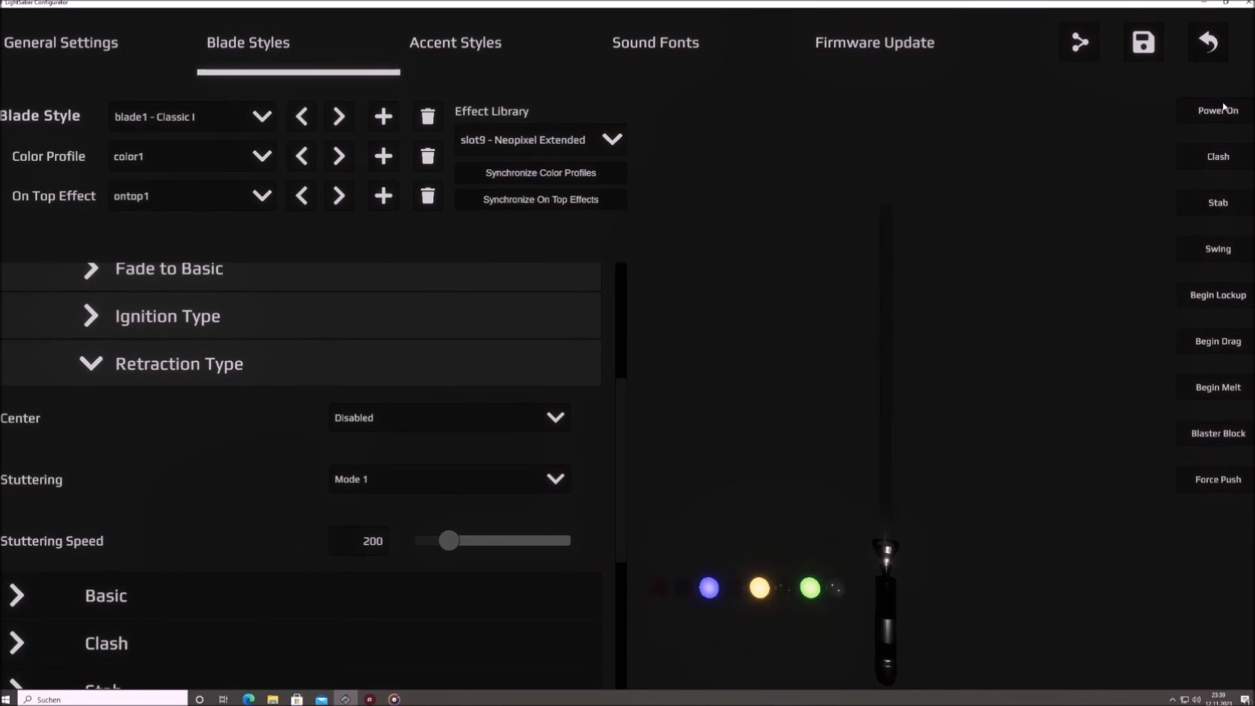
Step: Set the Retraction Type's Stuttering to Mode 2 and preview powering the blade on and off
click(468, 490)
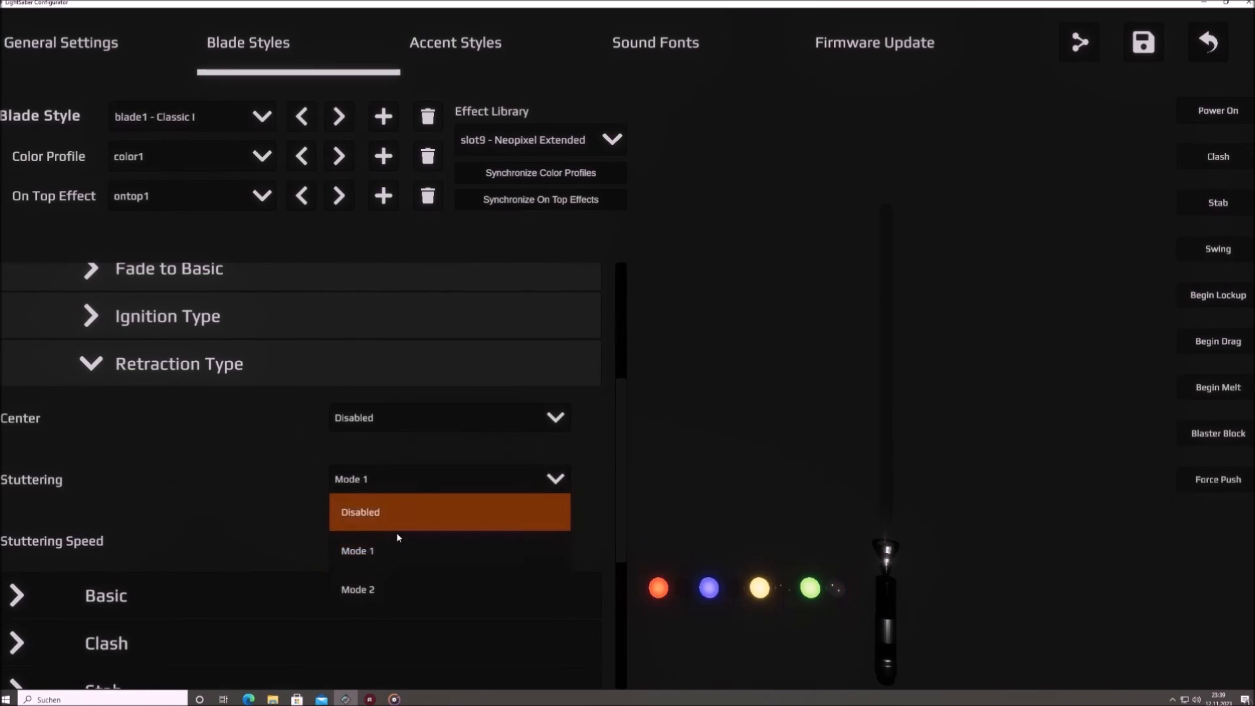
click(409, 589)
click(1219, 112)
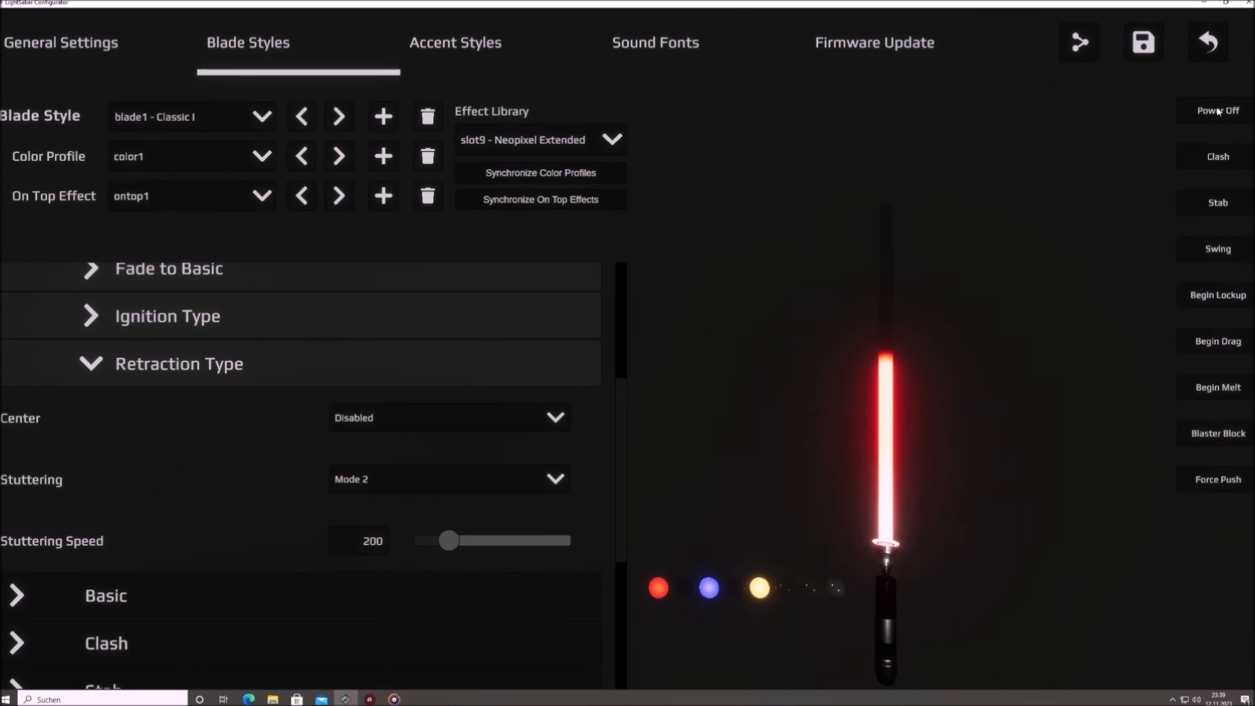
click(1219, 111)
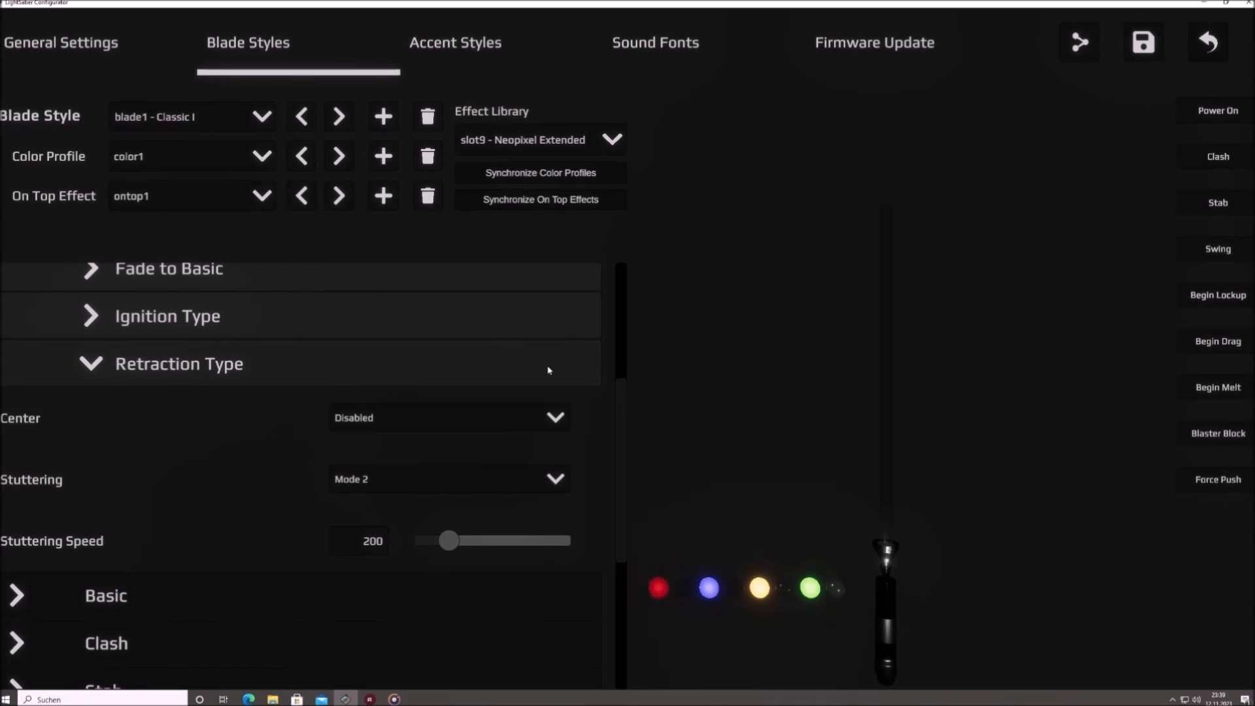
Step: Collapse the Retraction Type settings and the whole Ignition section
click(405, 365)
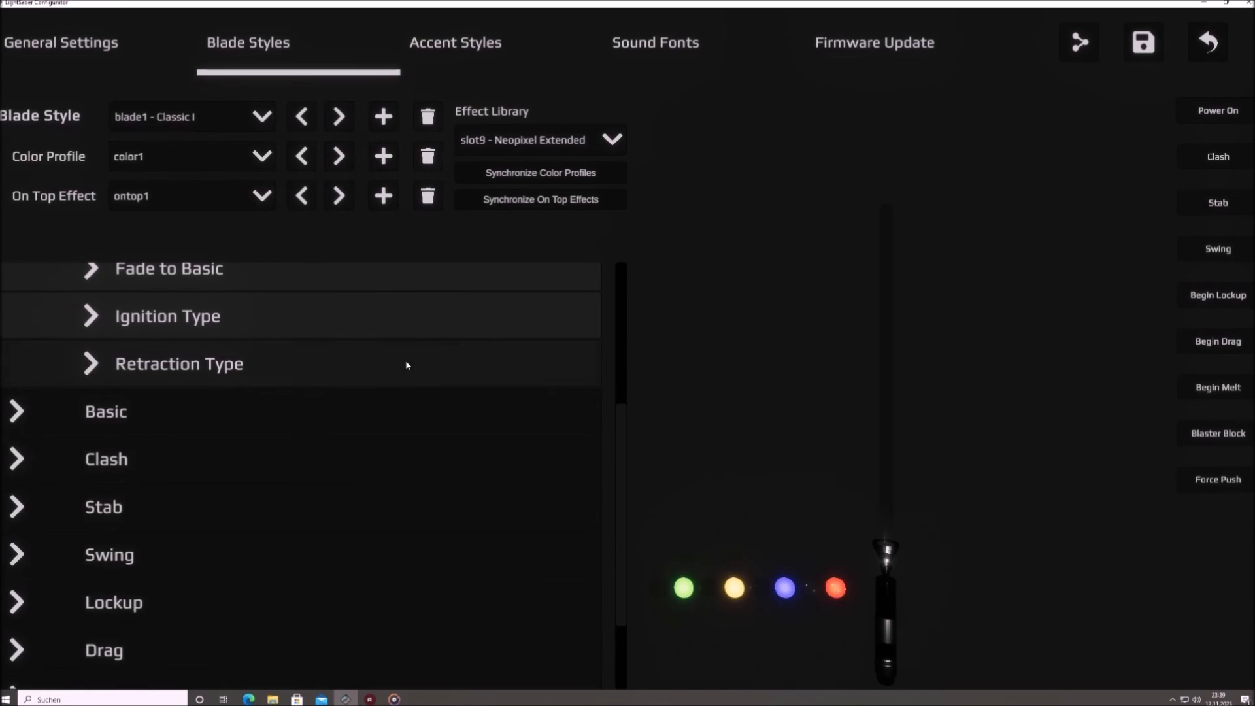
scroll(406, 365, up, 4)
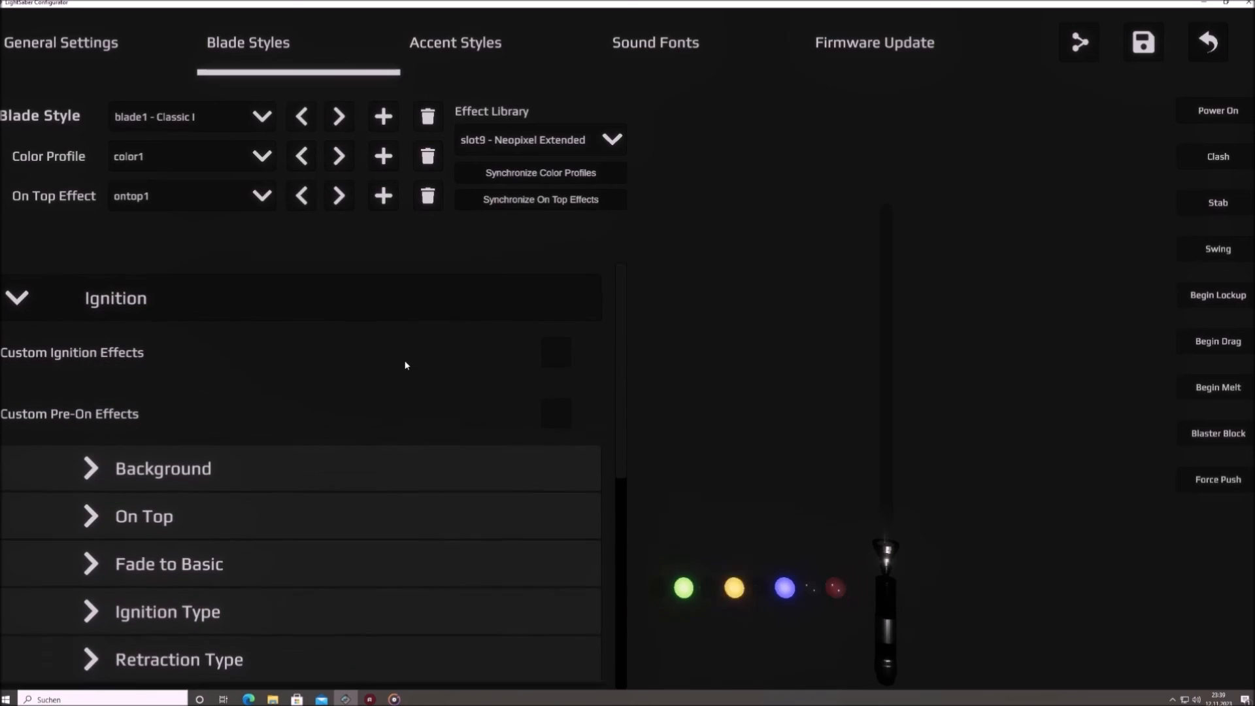
click(331, 287)
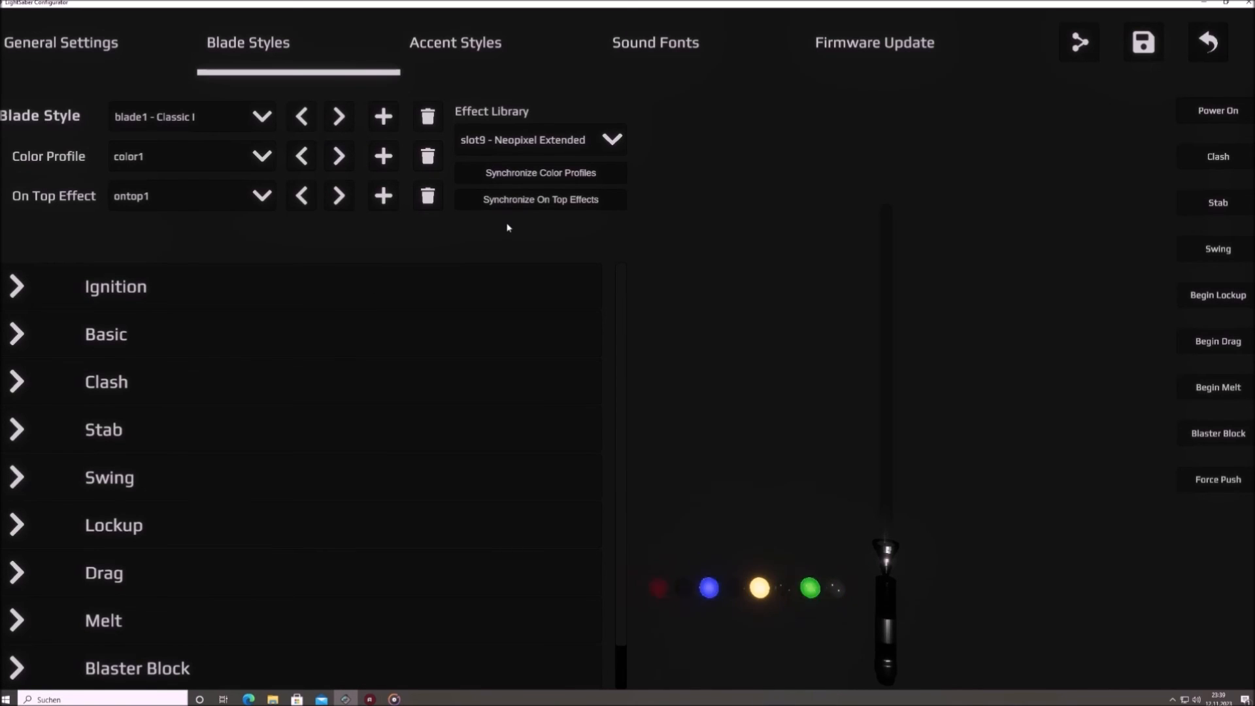
Step: View the Share Blade Style form and close it without uploading anything
click(1080, 43)
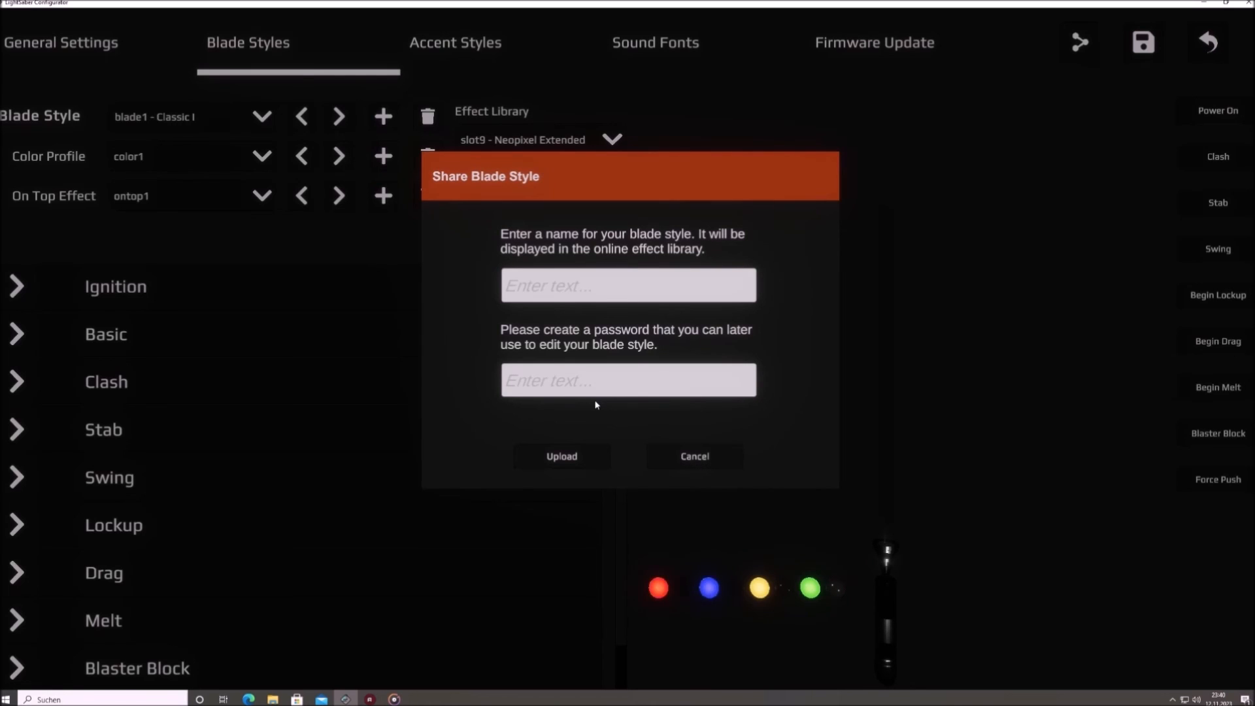
click(696, 457)
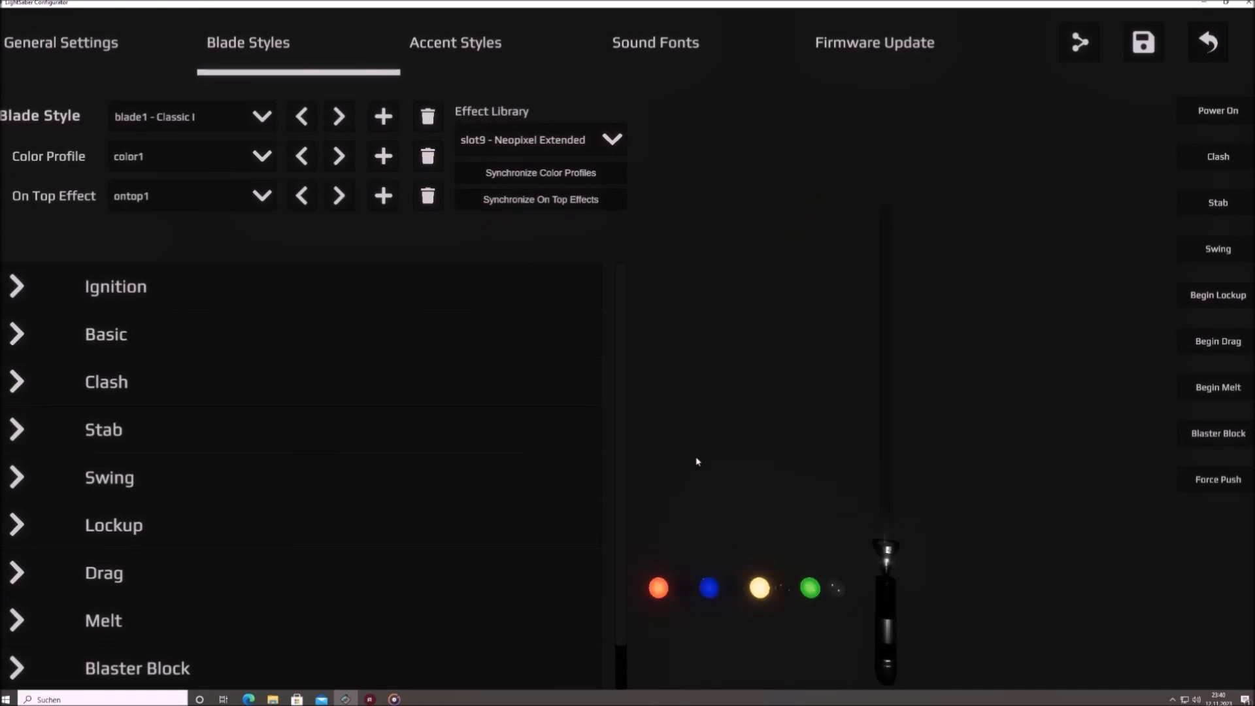
Step: Switch the Effect Library from the Neopixel Extended slot to the Online Effect Library
click(542, 139)
scroll(553, 241, down, 1)
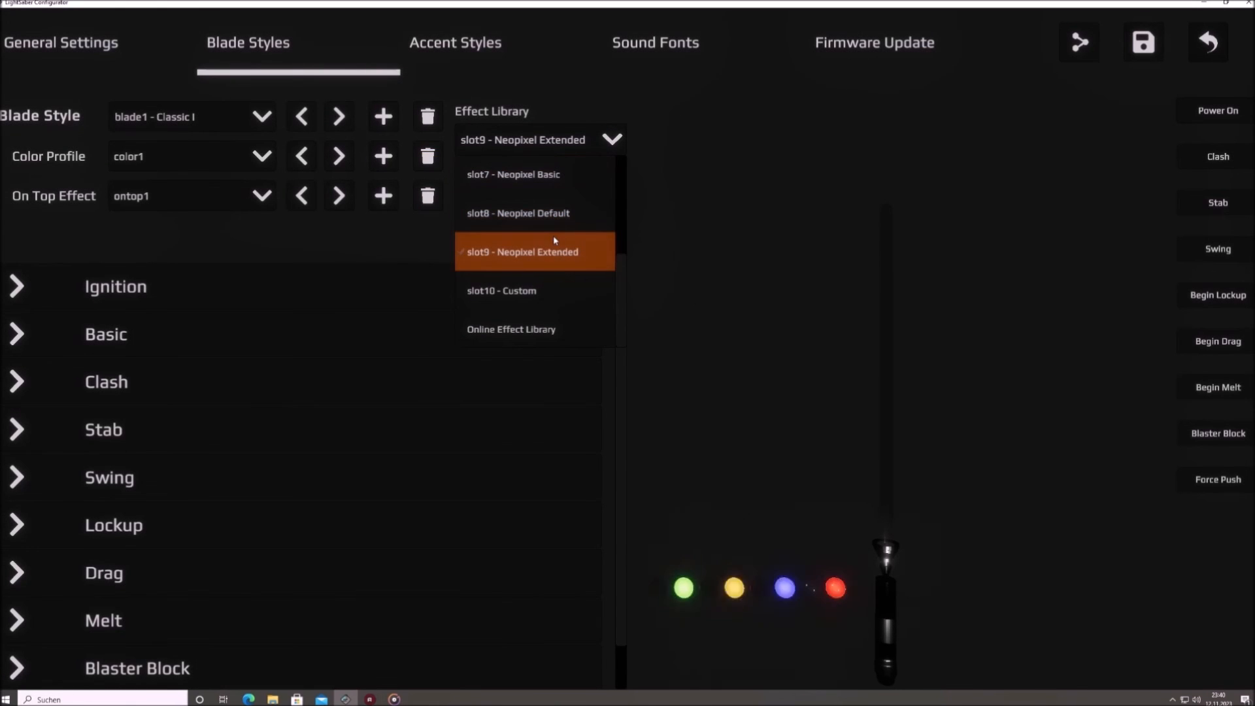
click(531, 338)
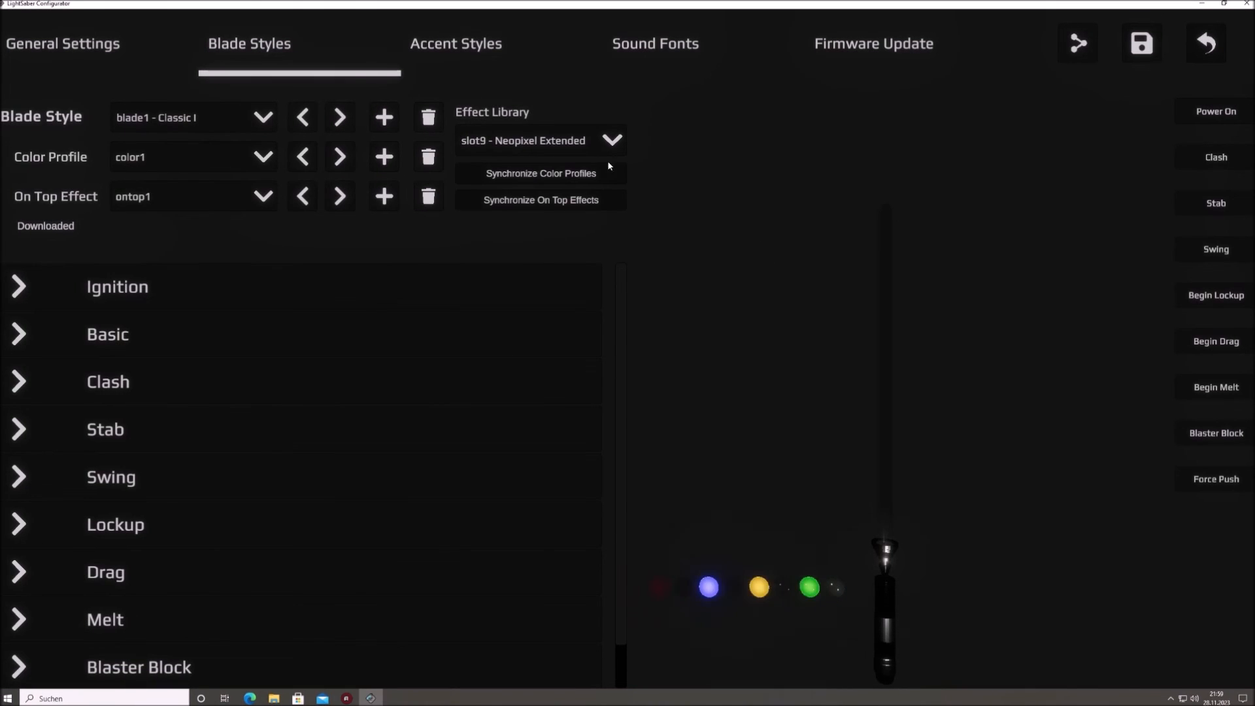
click(610, 144)
scroll(536, 262, down, 1)
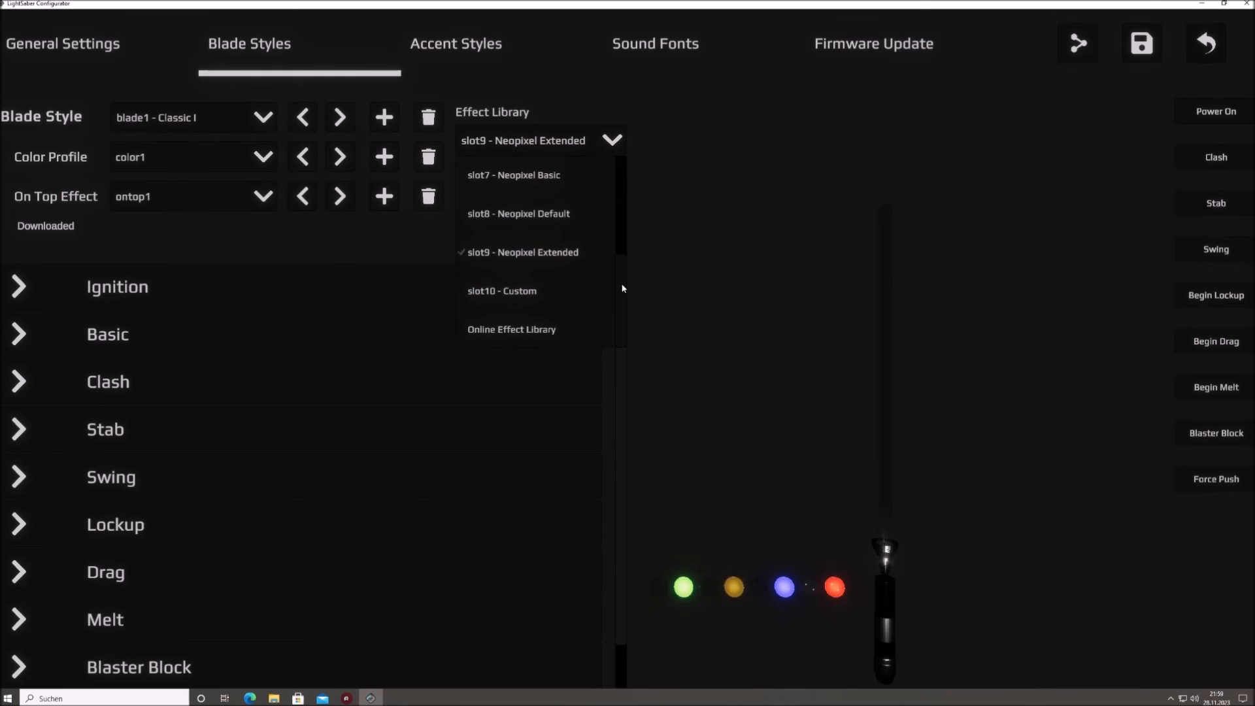
click(551, 331)
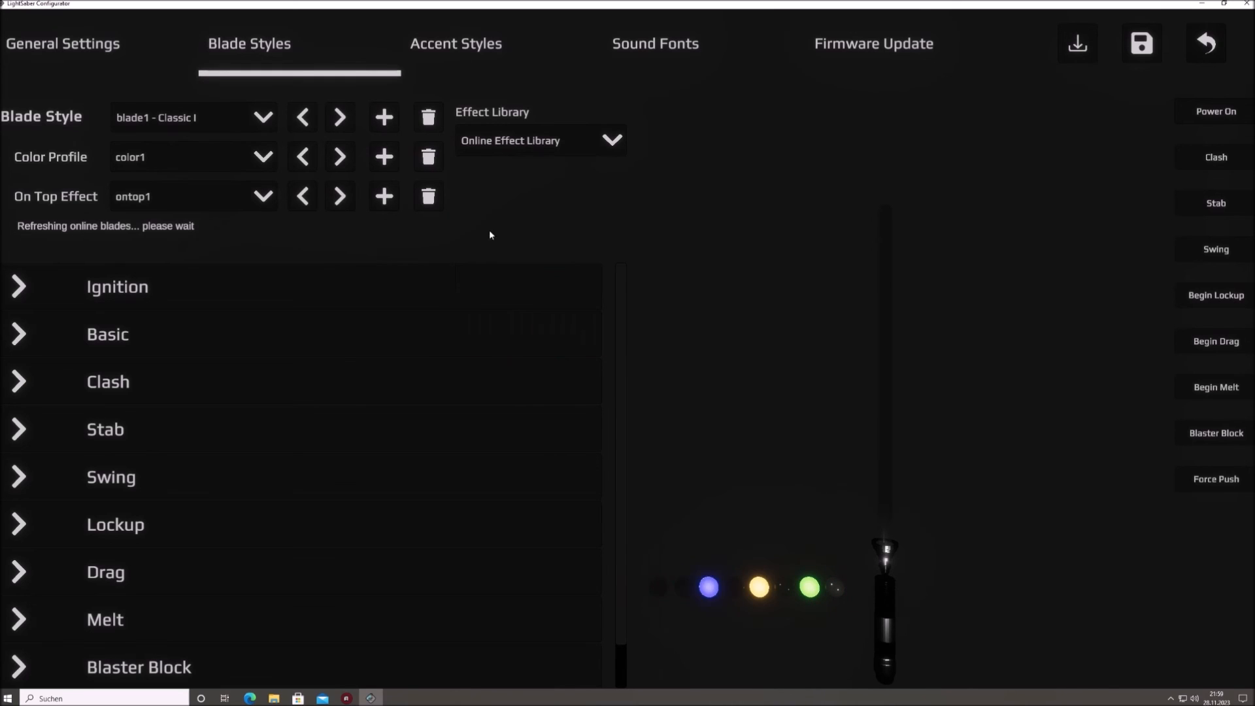
Step: Load the online blade style "blade37 - Rainbow Pulse I" and power on the blade to preview it
click(255, 113)
drag(269, 143, 276, 270)
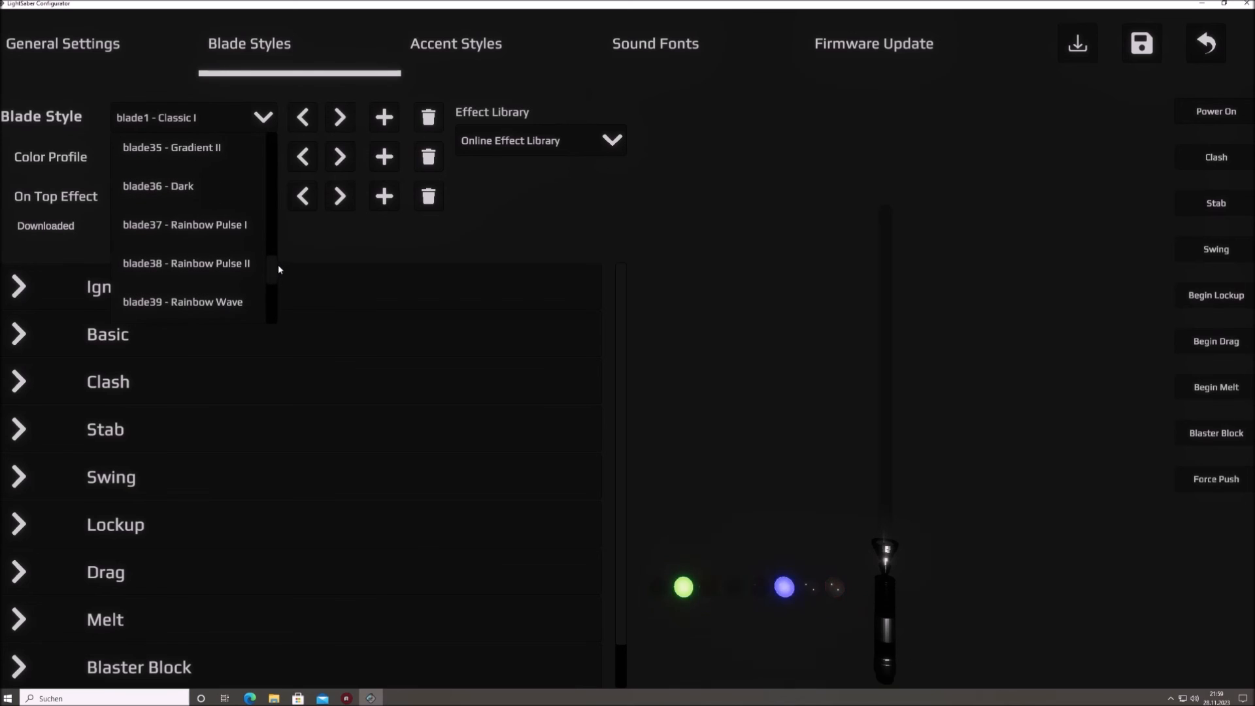
click(225, 224)
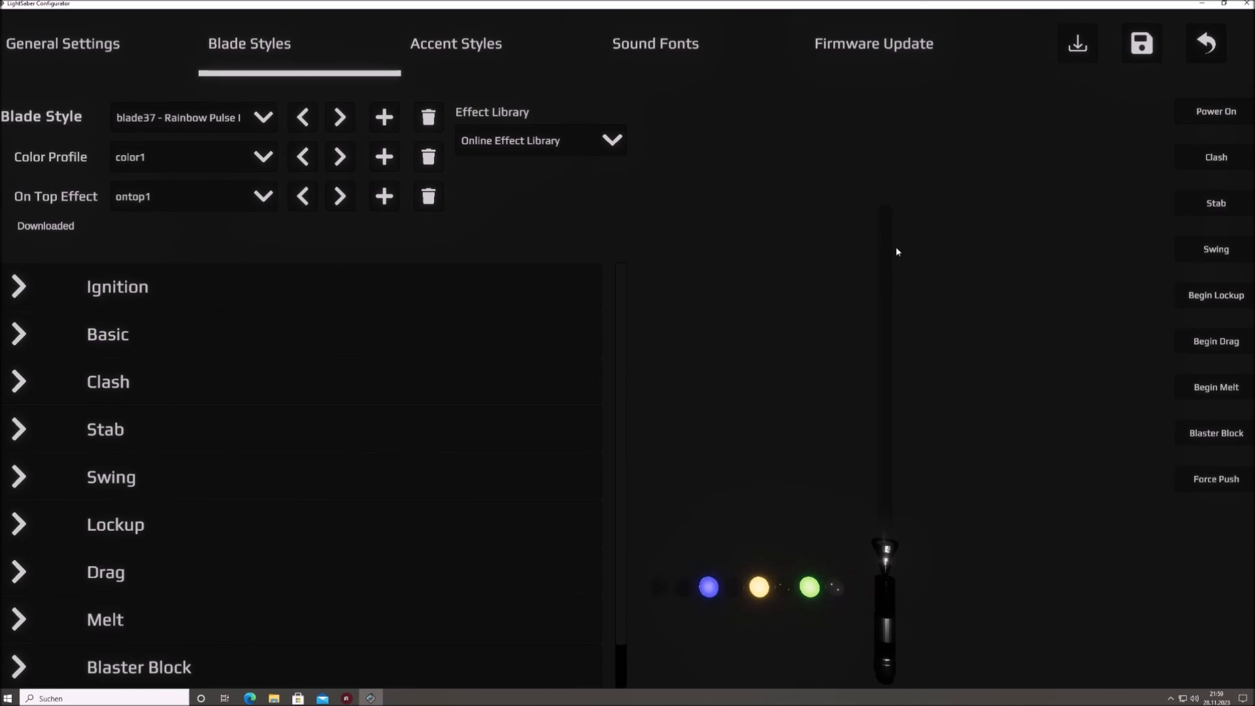
click(1191, 122)
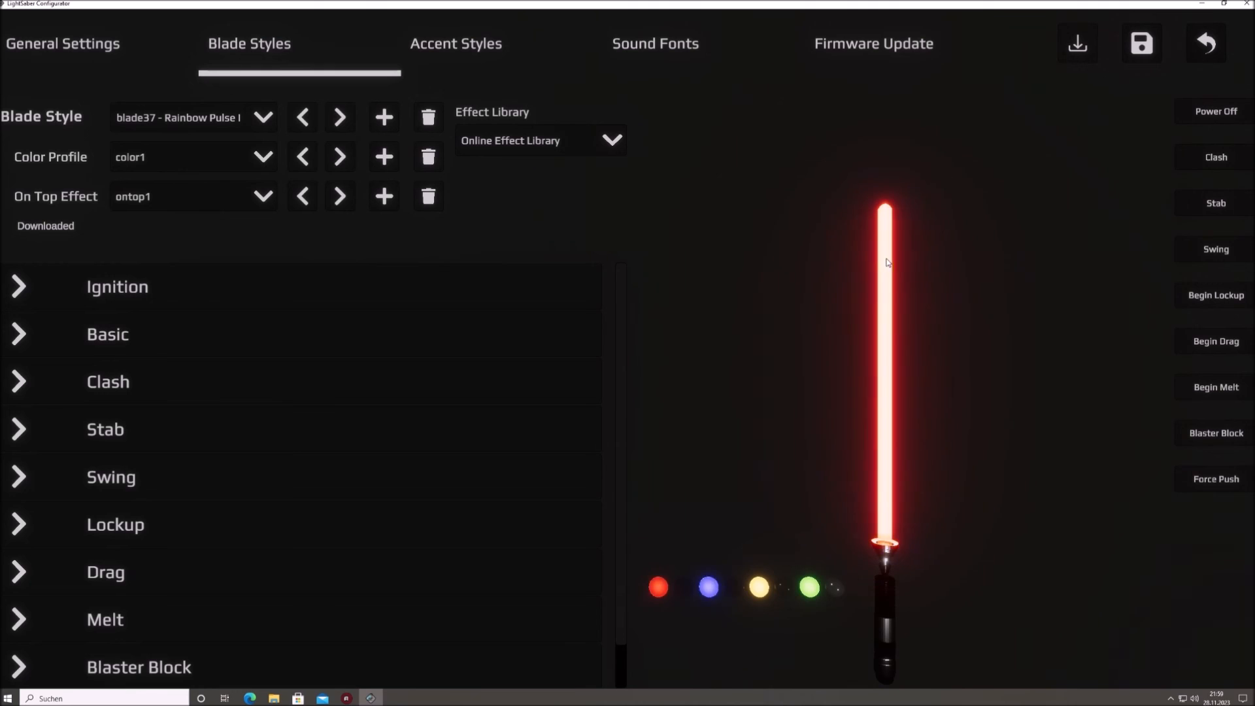
Step: Change the blade style to "blade38 - Rainbow Pulse II" while the blade stays powered on
click(236, 122)
scroll(224, 238, down, 1)
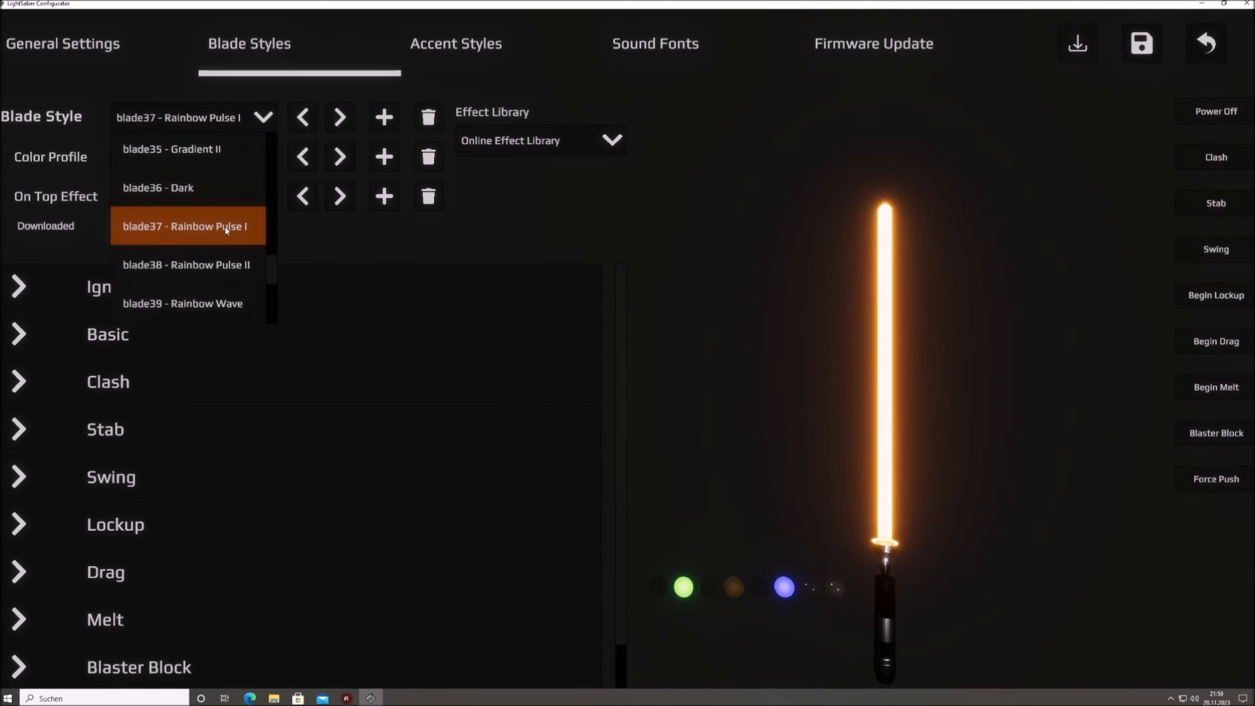
click(226, 253)
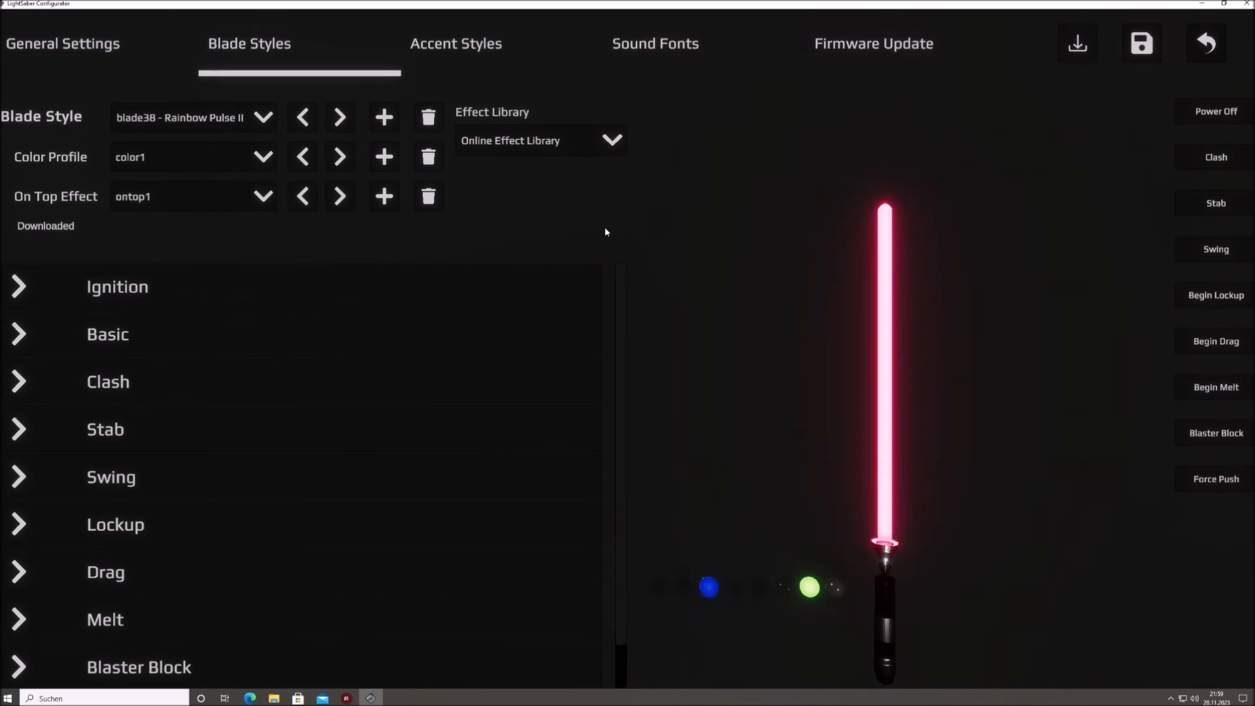
Step: Change the blade style to "blade39 - Rainbow Wave" to preview it on the lit blade
click(210, 122)
scroll(215, 191, down, 1)
click(228, 228)
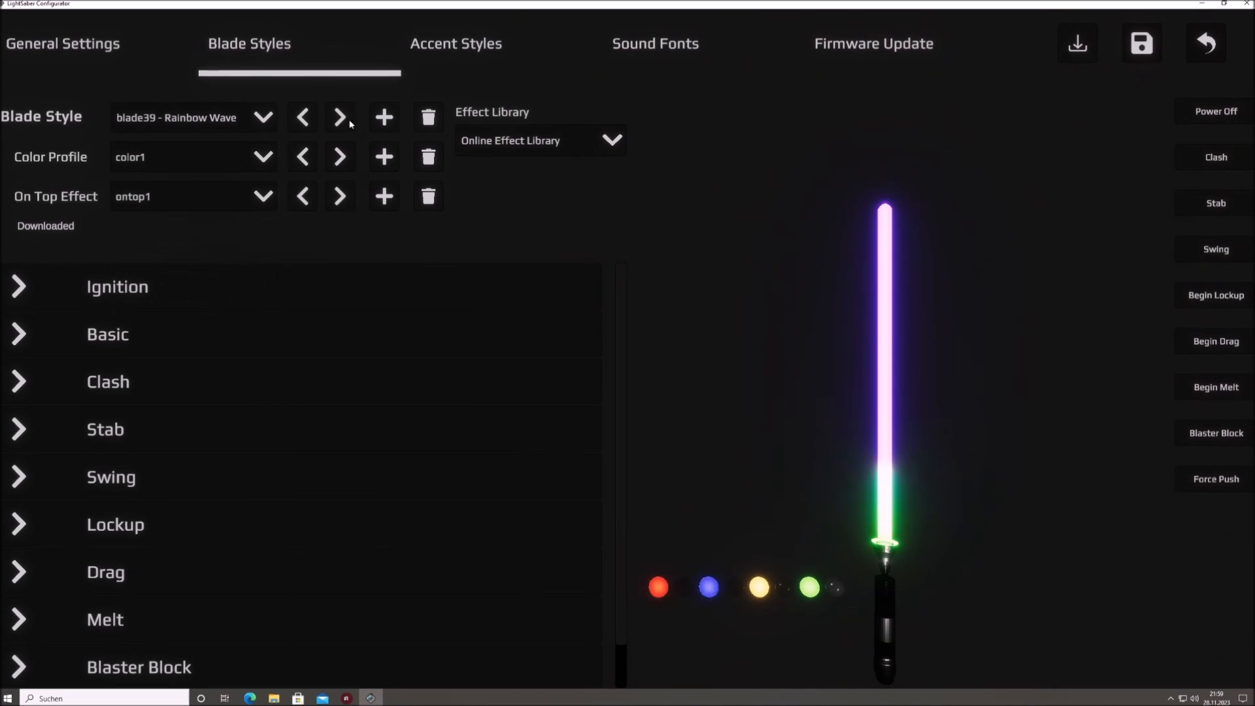
Step: Preview the two-colour wave styles in turn: "blade40 - RG Wave", "blade41 - GB Wave" and "blade42 - BR Wave"
click(238, 126)
scroll(230, 172, down, 1)
click(219, 244)
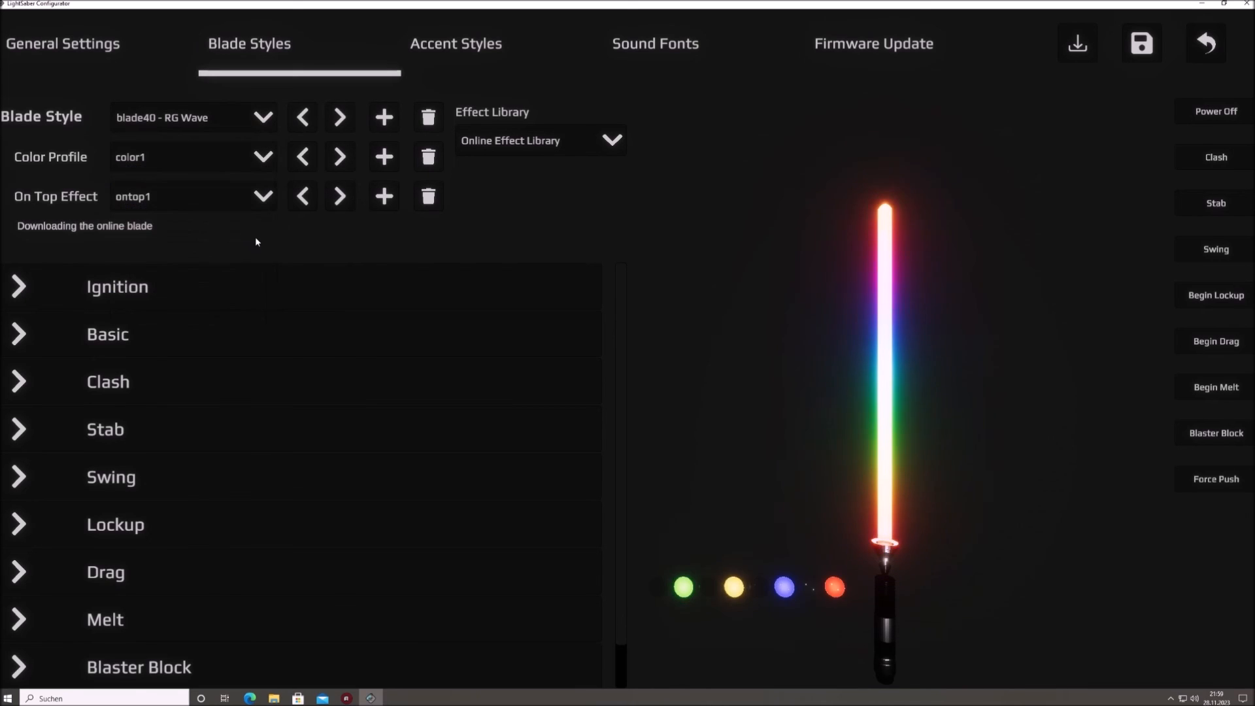
click(196, 131)
scroll(222, 229, down, 1)
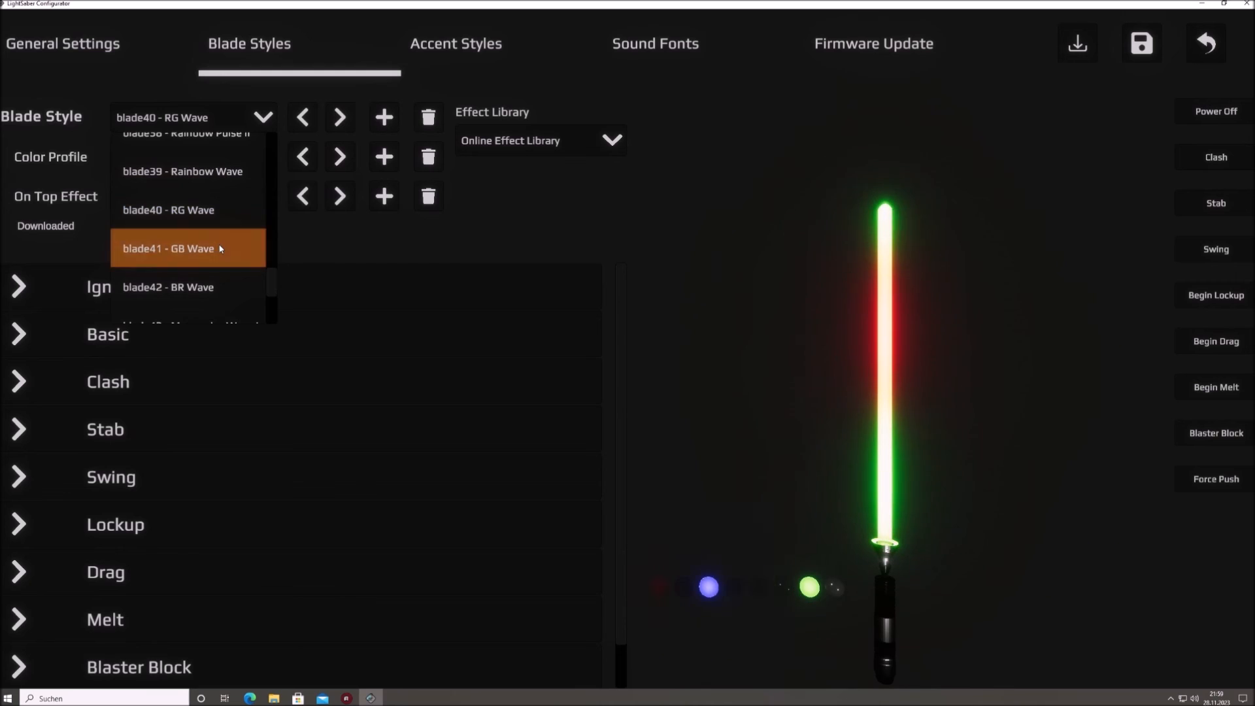
click(235, 246)
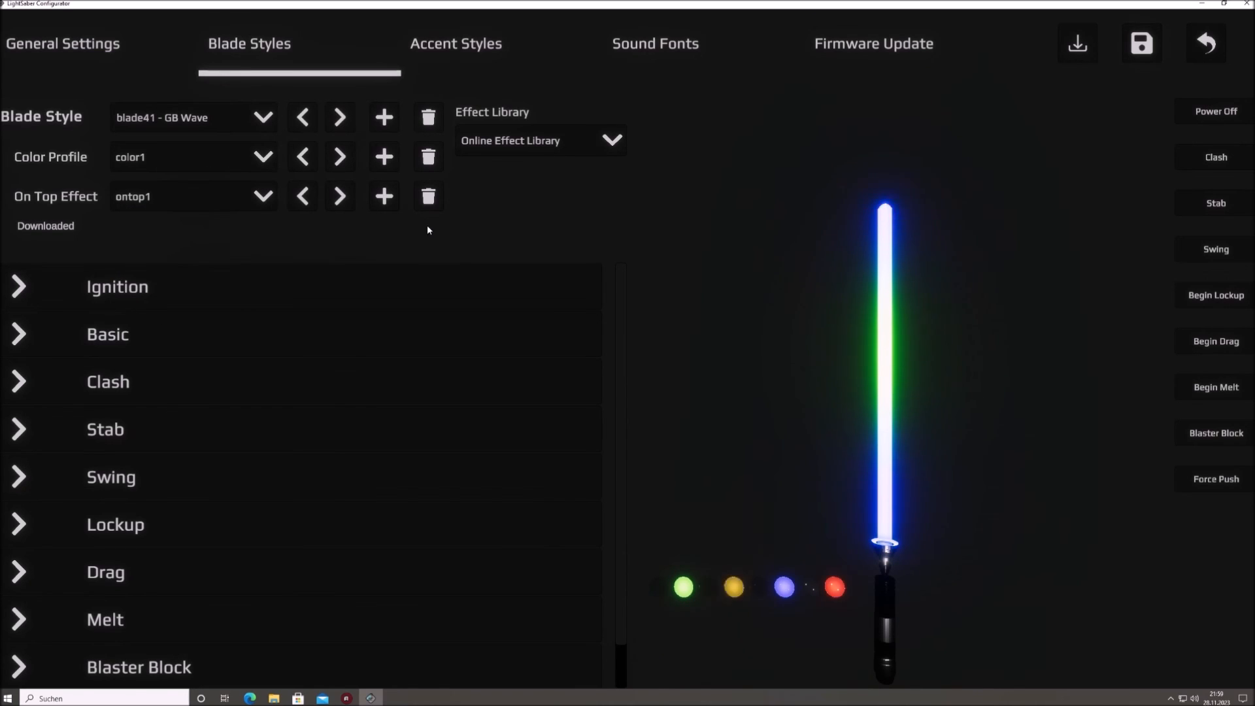
click(345, 122)
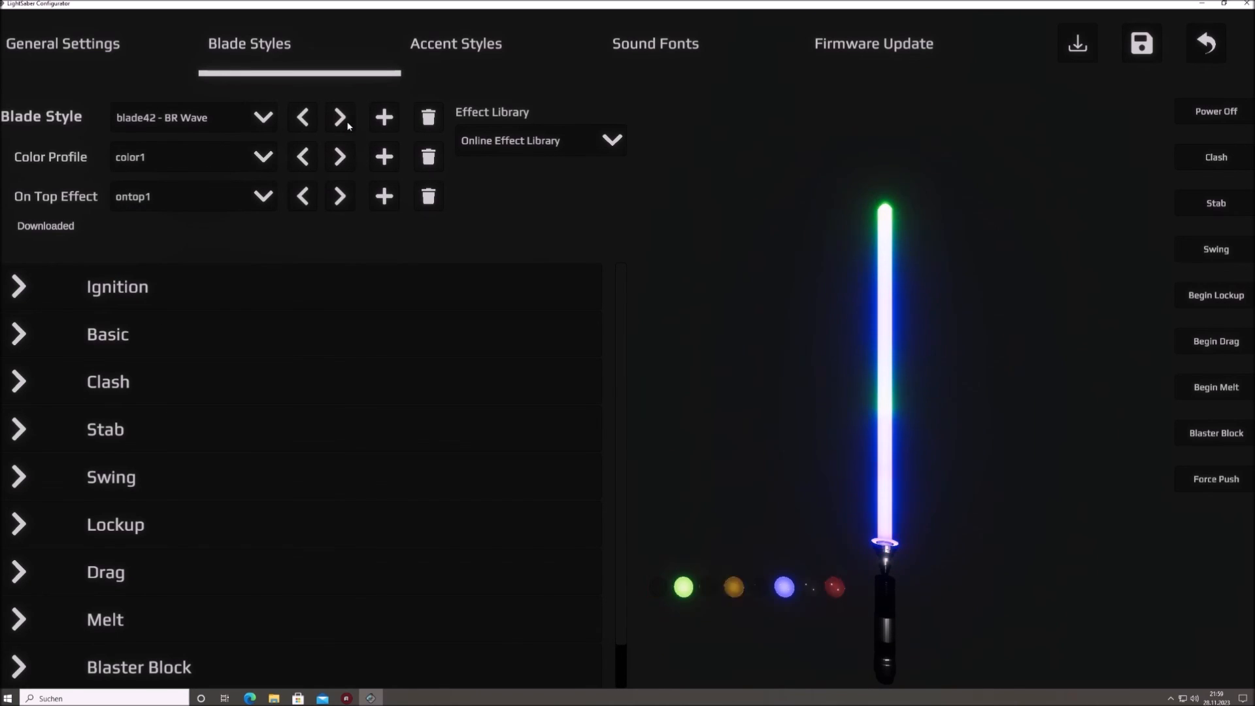
Step: Preview the Mesmerize Wave I to IV blade styles one after another, from blade43 to blade46
click(340, 117)
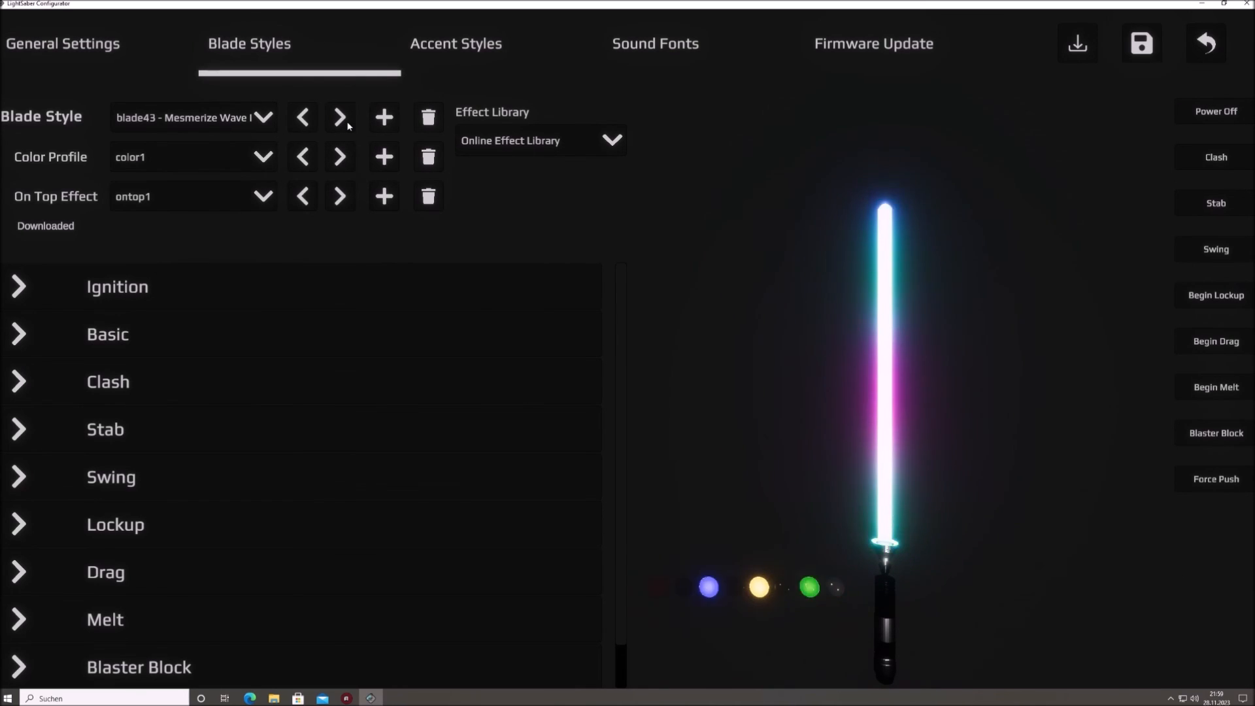
click(341, 118)
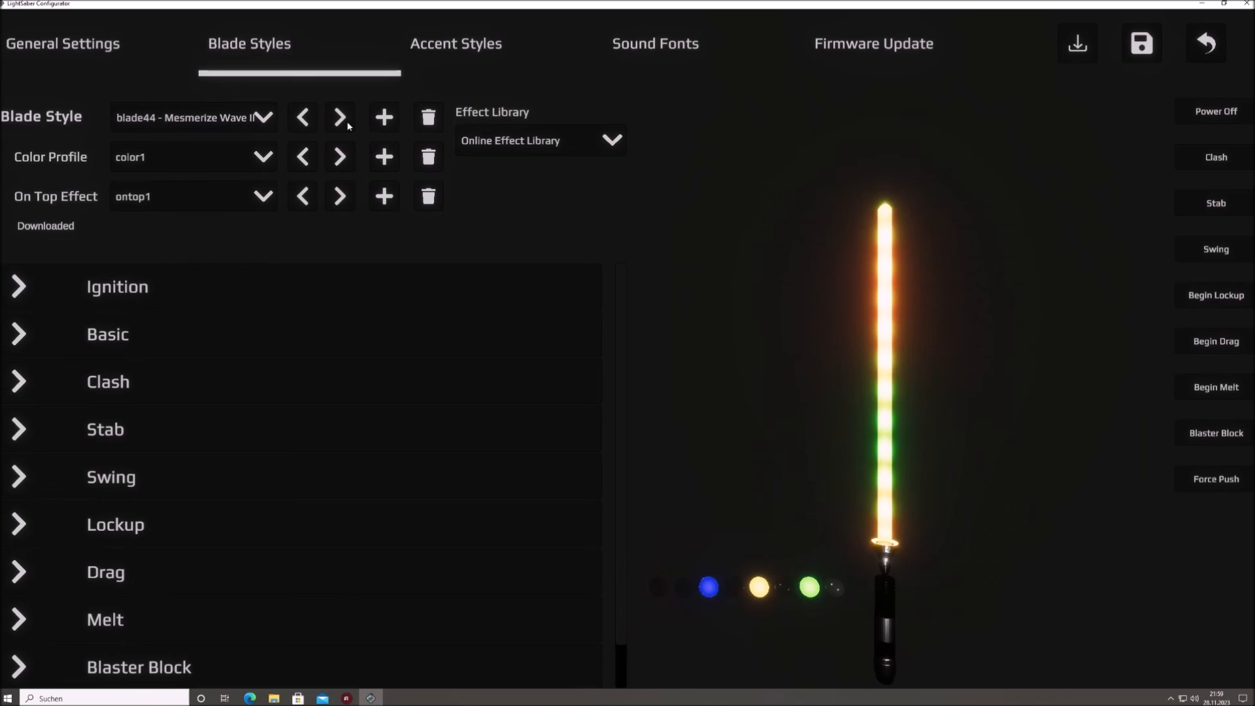
click(347, 123)
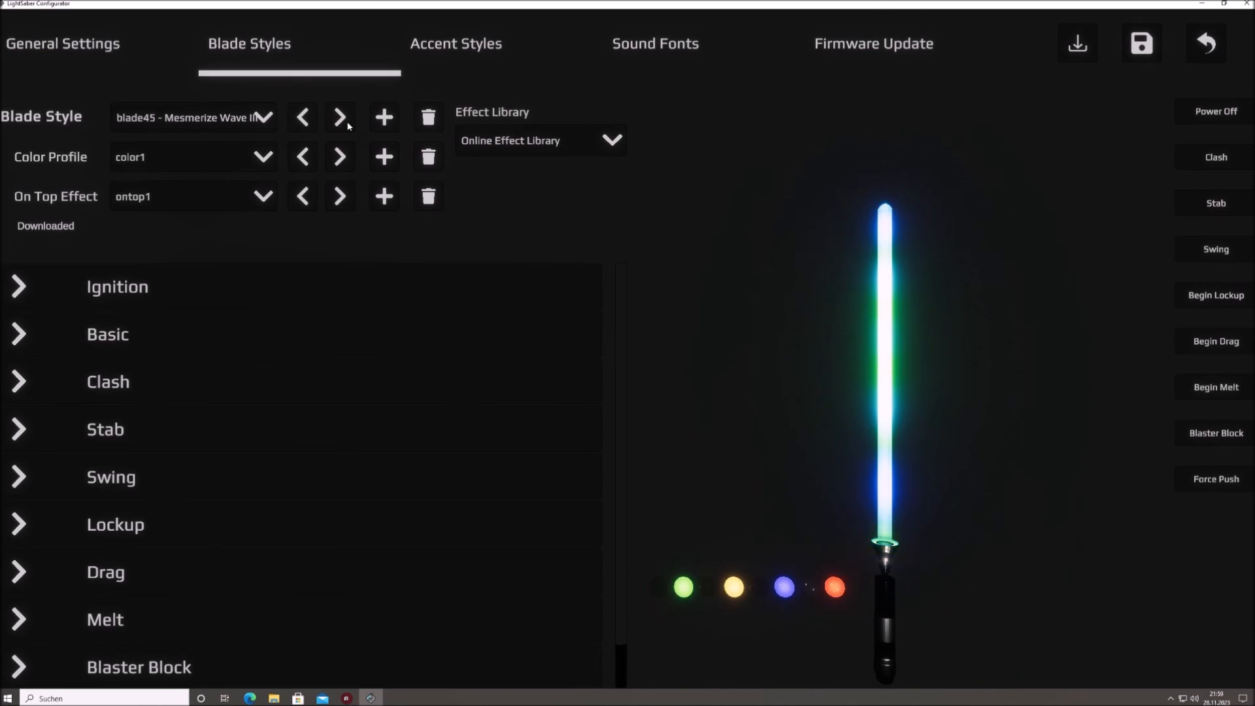
click(339, 118)
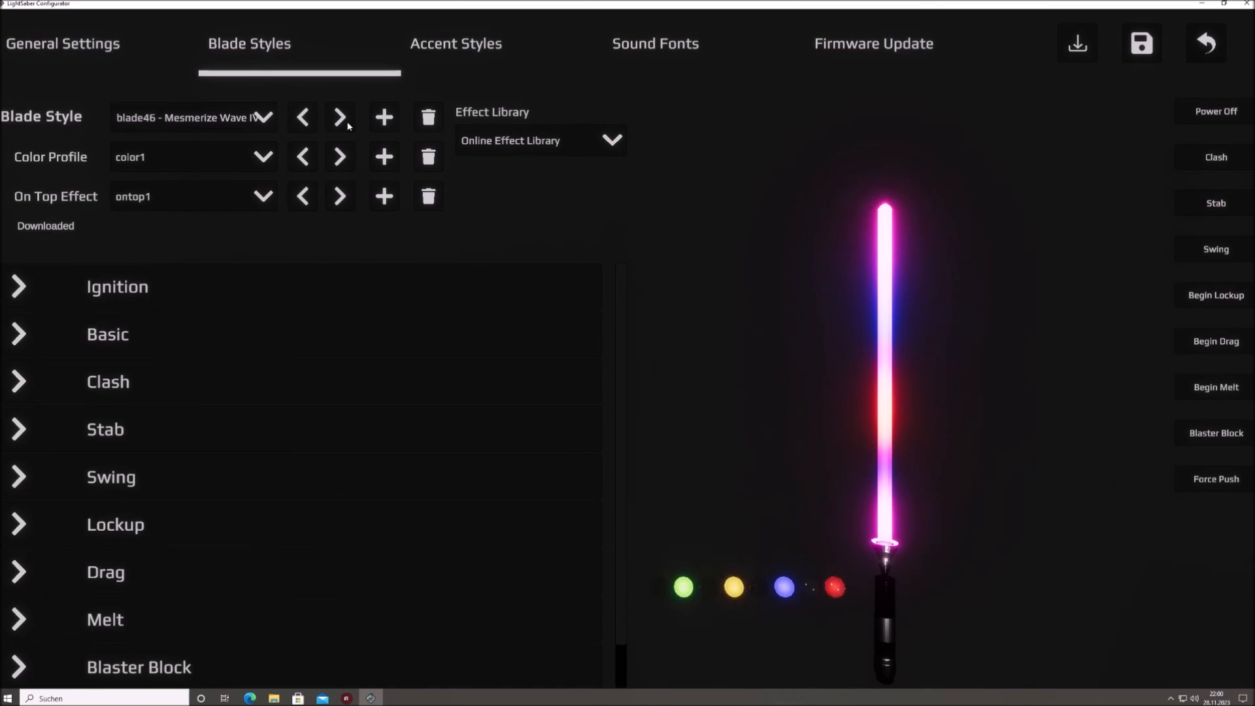
Step: Preview the Rainbow, RG, GB and BR Railgun styles, blade47 to blade50, and power off the blade
click(340, 118)
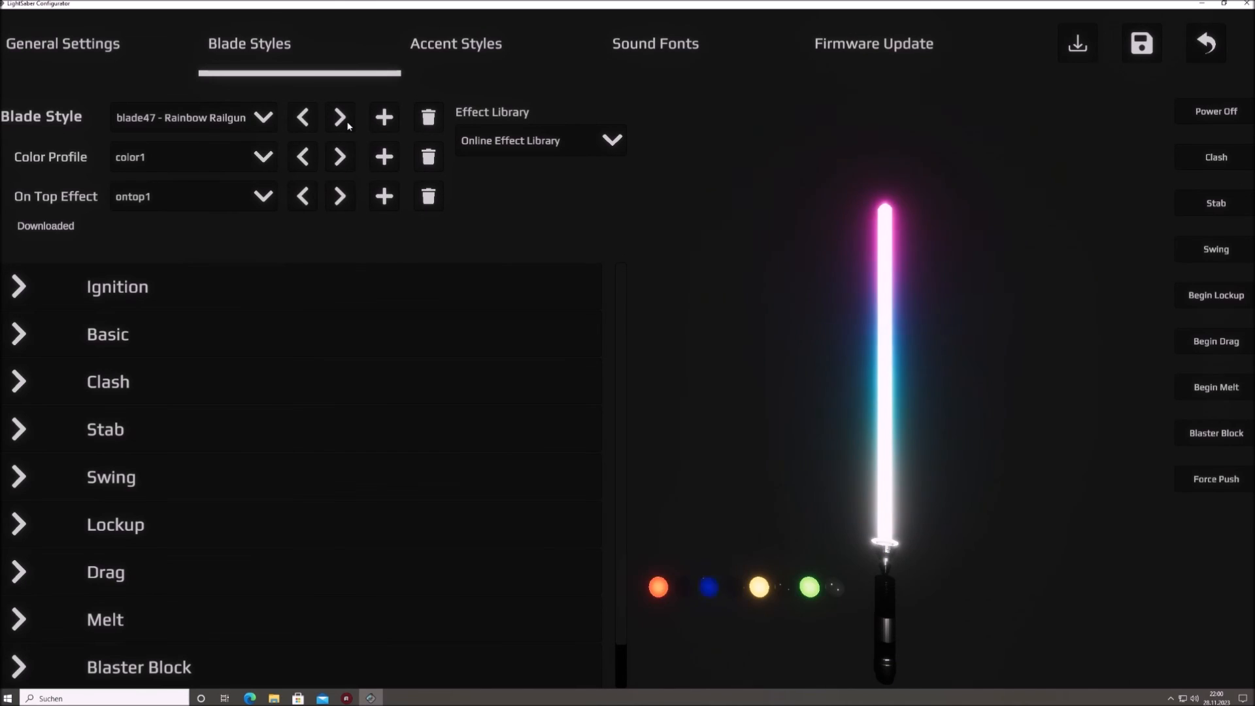
click(348, 125)
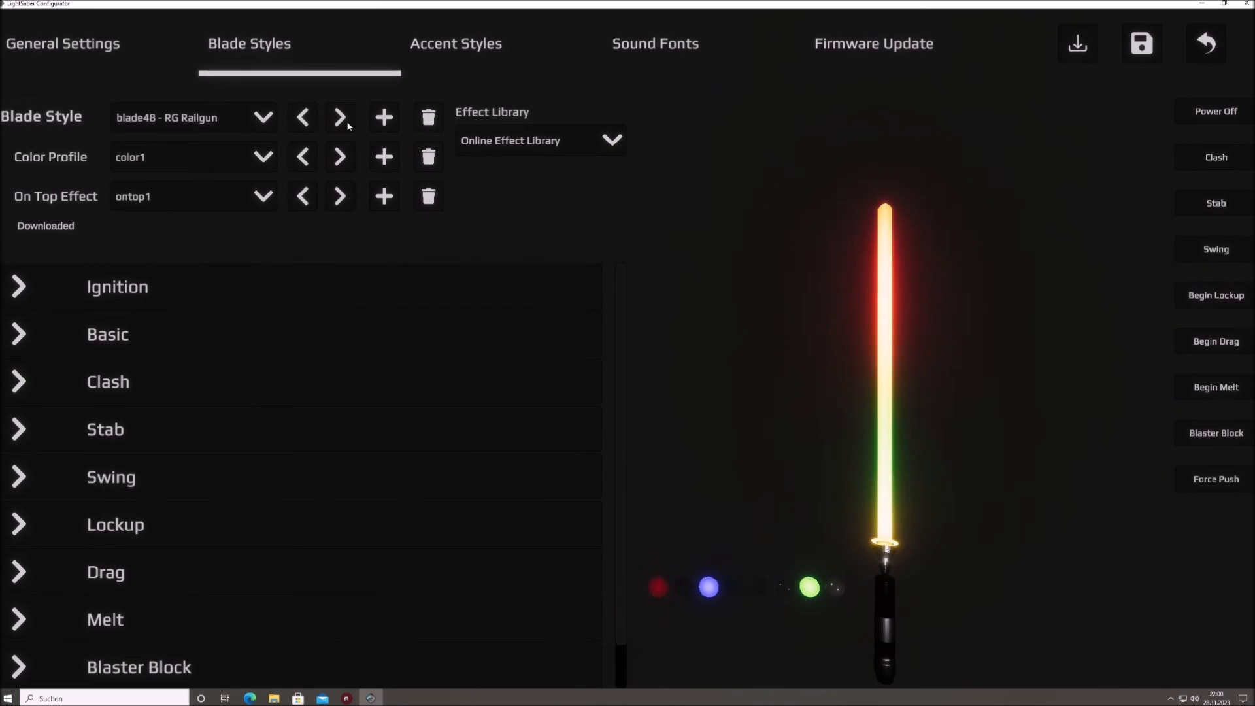
click(348, 124)
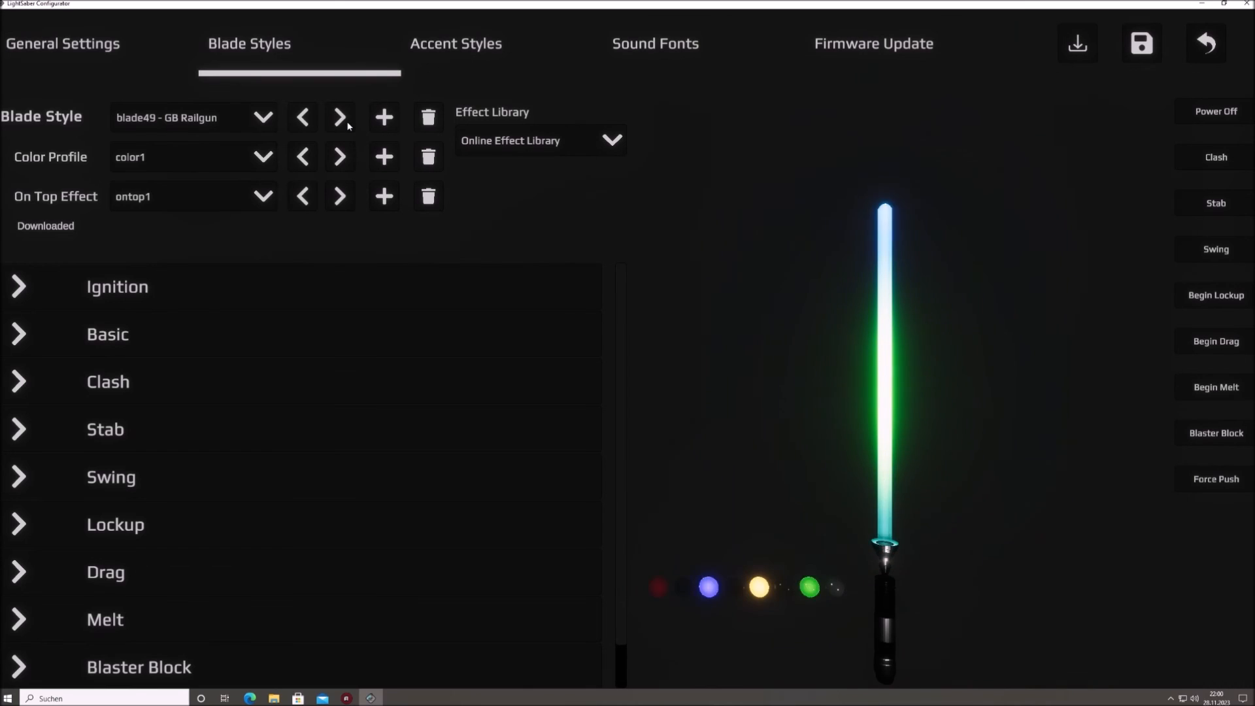
click(349, 124)
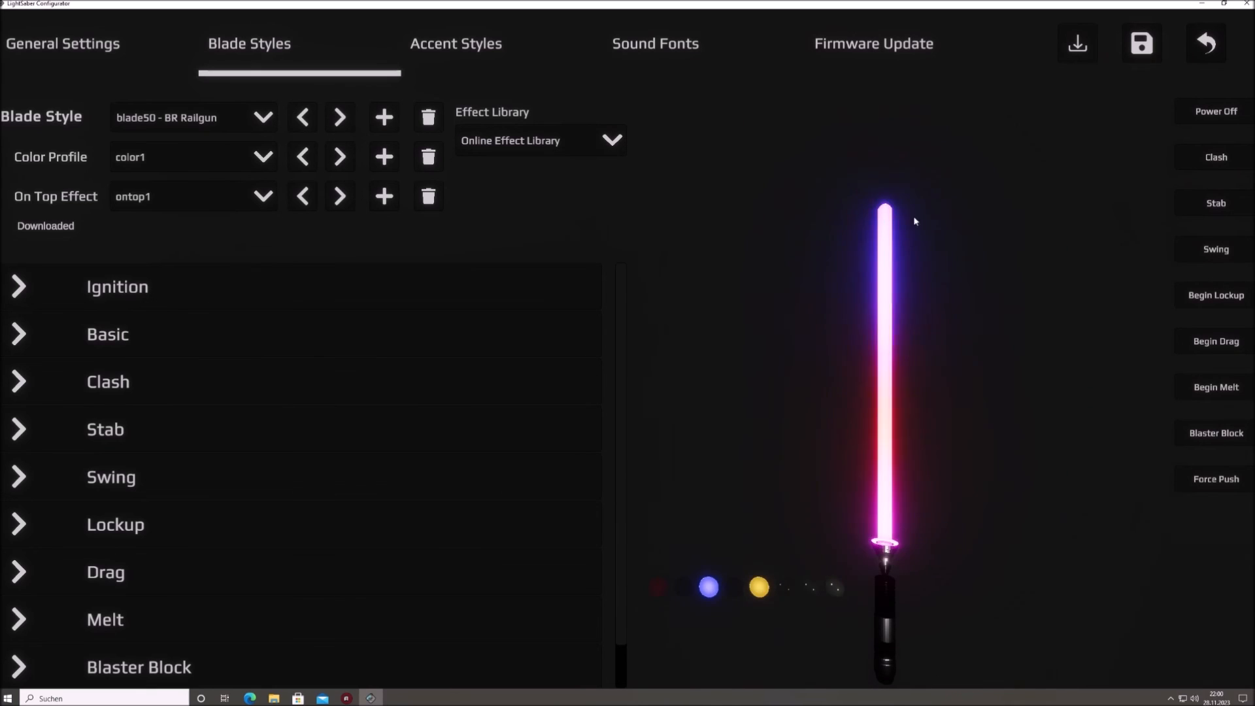
click(1191, 111)
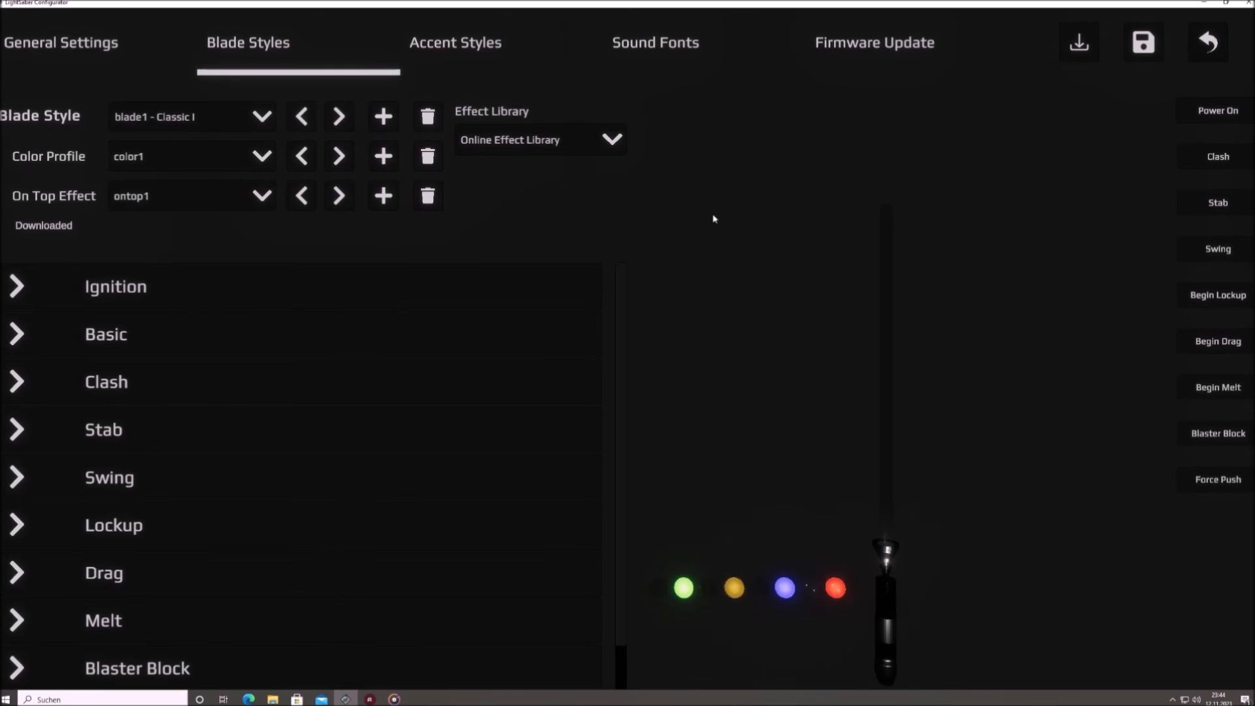
Step: View the saber effect library slots offered for adding the "blade1 - Classic I" style, and cancel without saving
click(1081, 46)
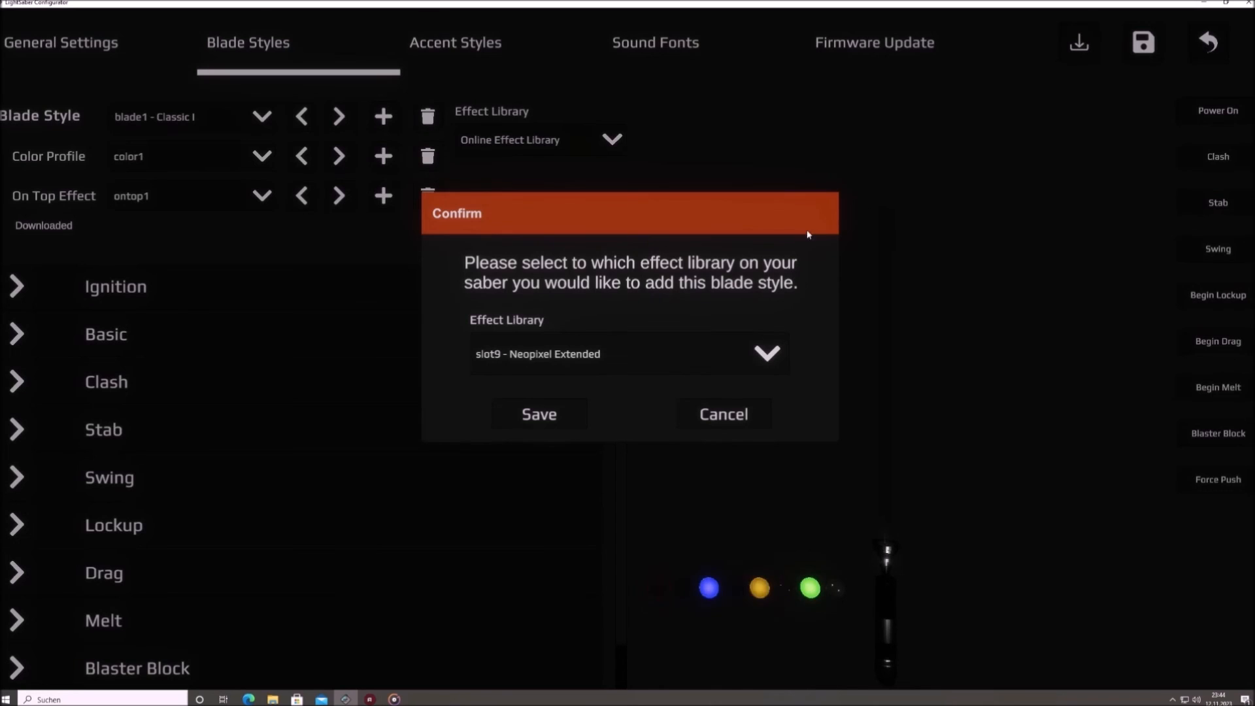
click(655, 357)
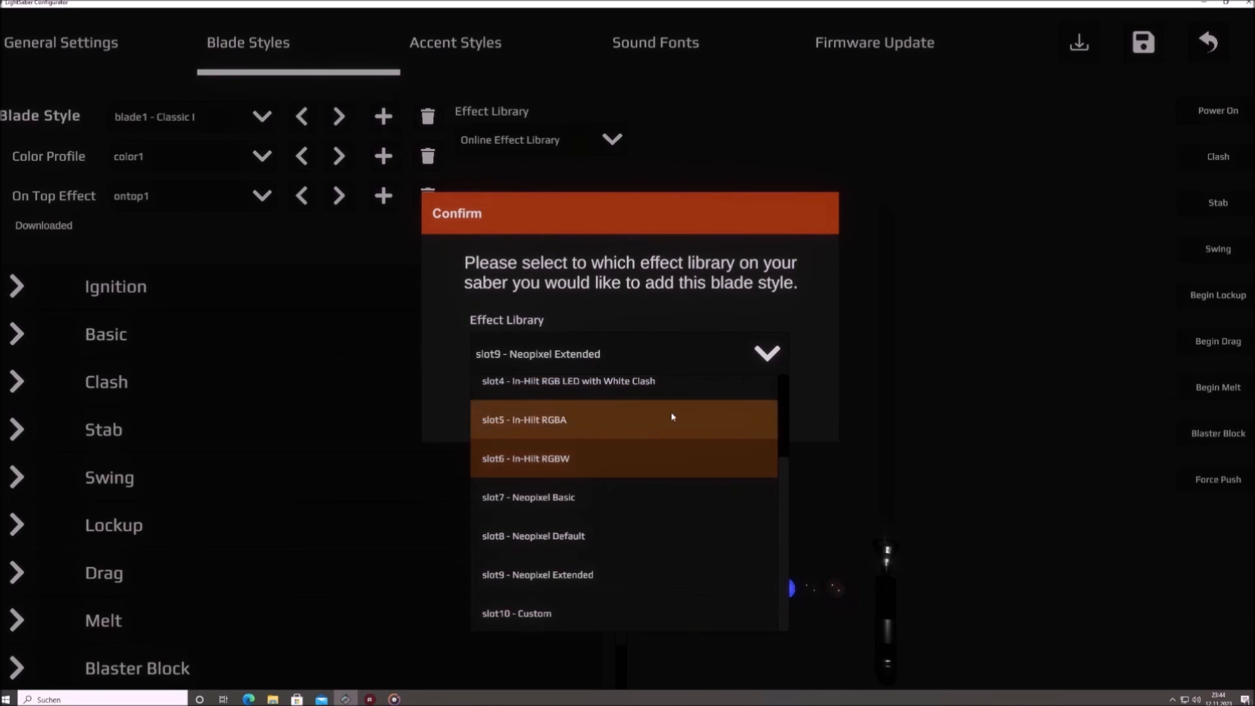
click(667, 343)
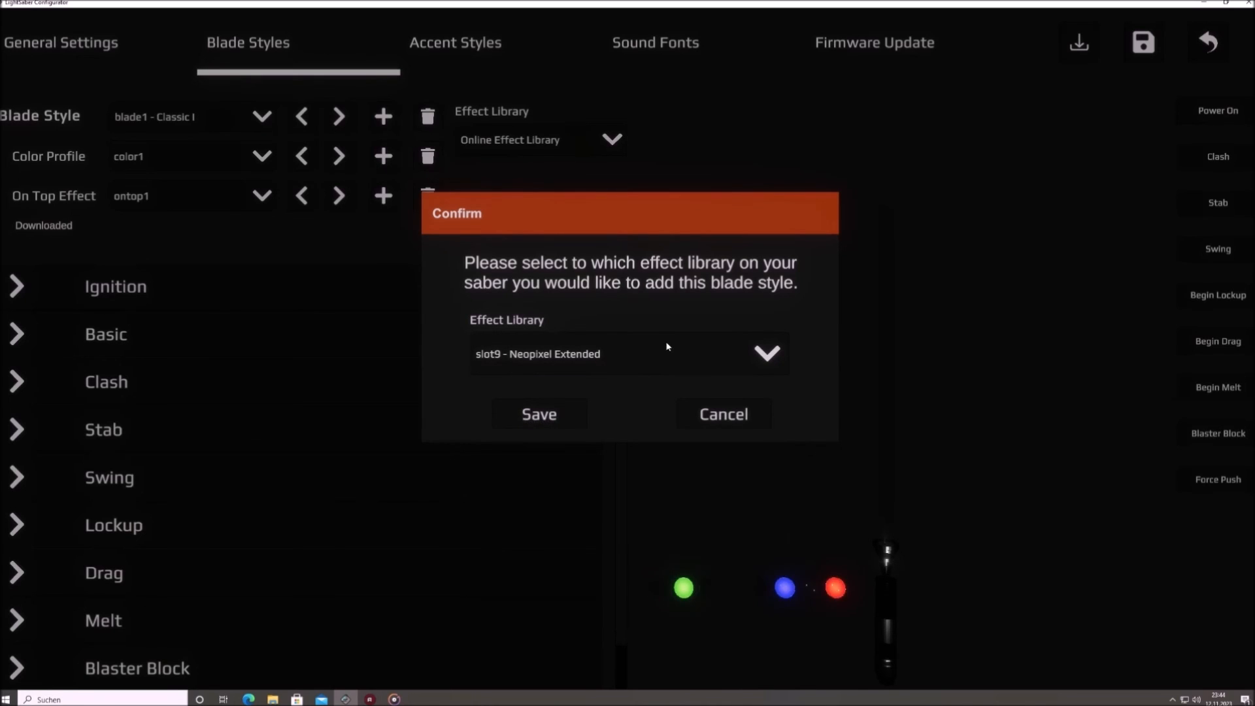
click(727, 416)
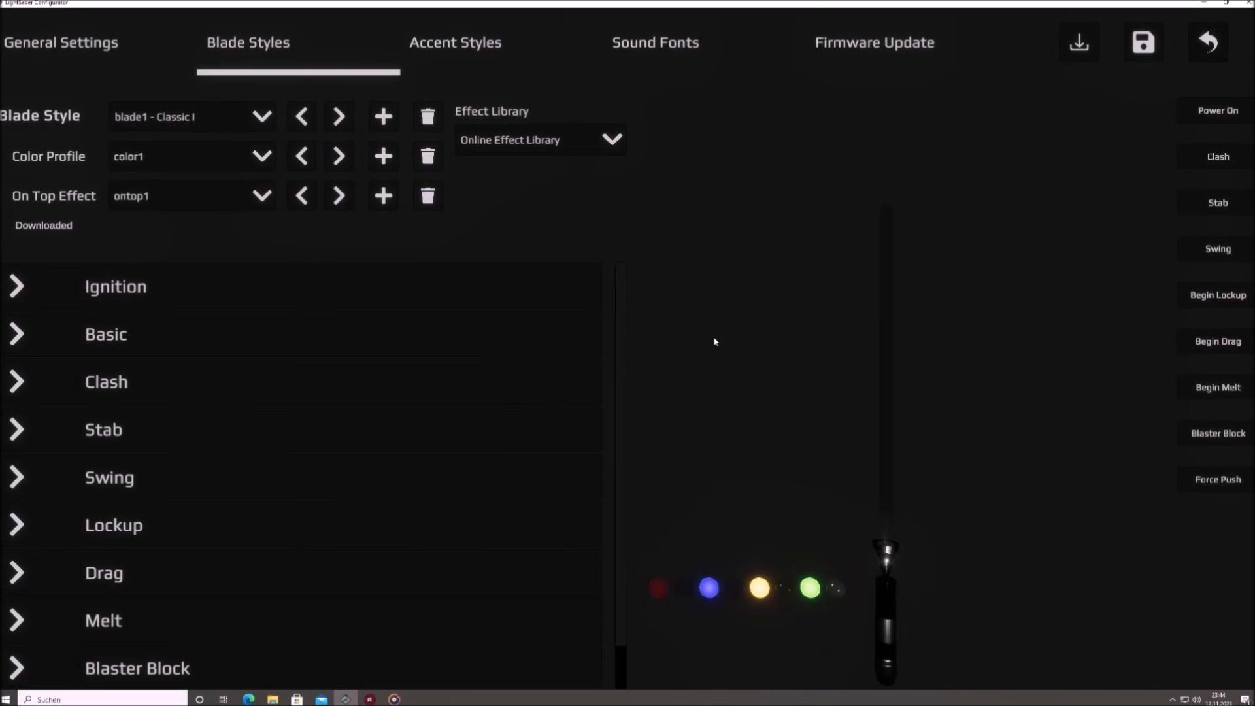